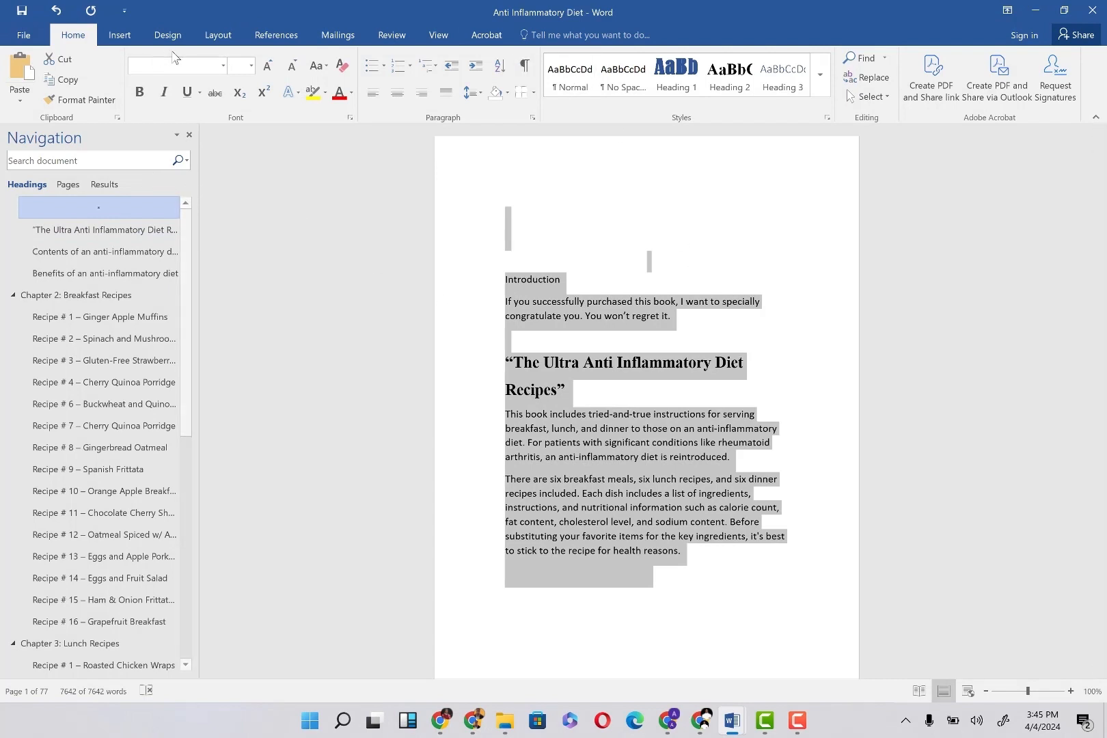
# Set the whole document's text to Georgia at font size 12.
pyautogui.click(222, 72)
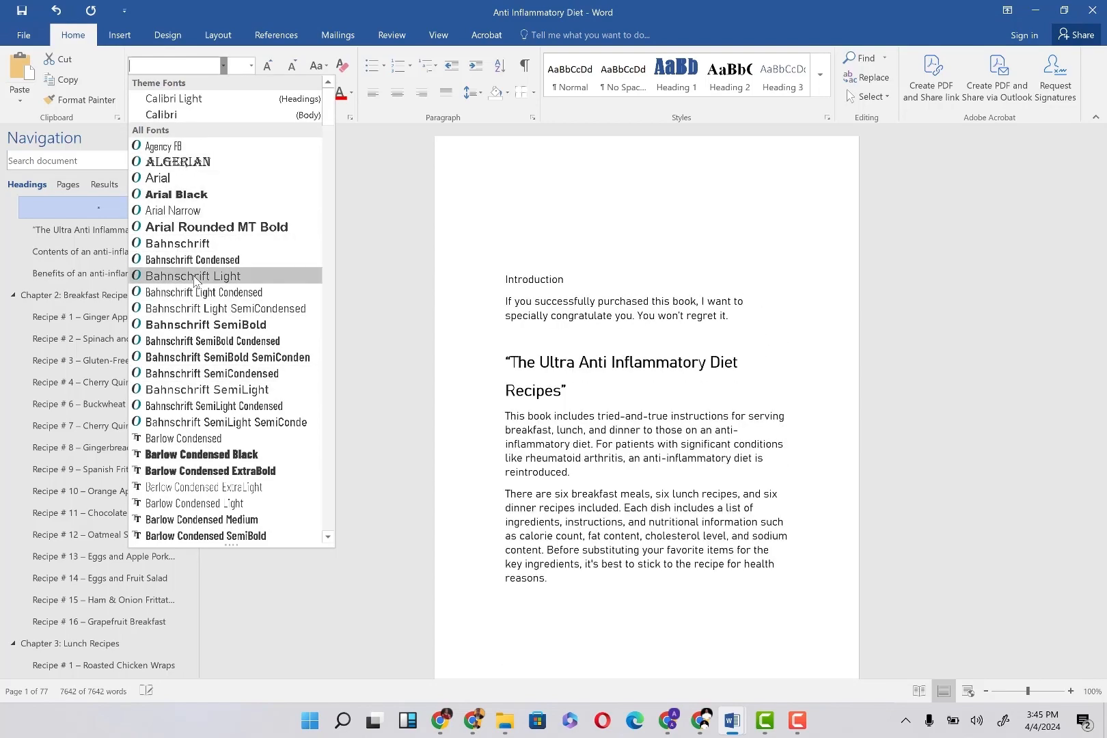
pyautogui.scroll(-8, 196, 281)
pyautogui.scroll(-20, 195, 281)
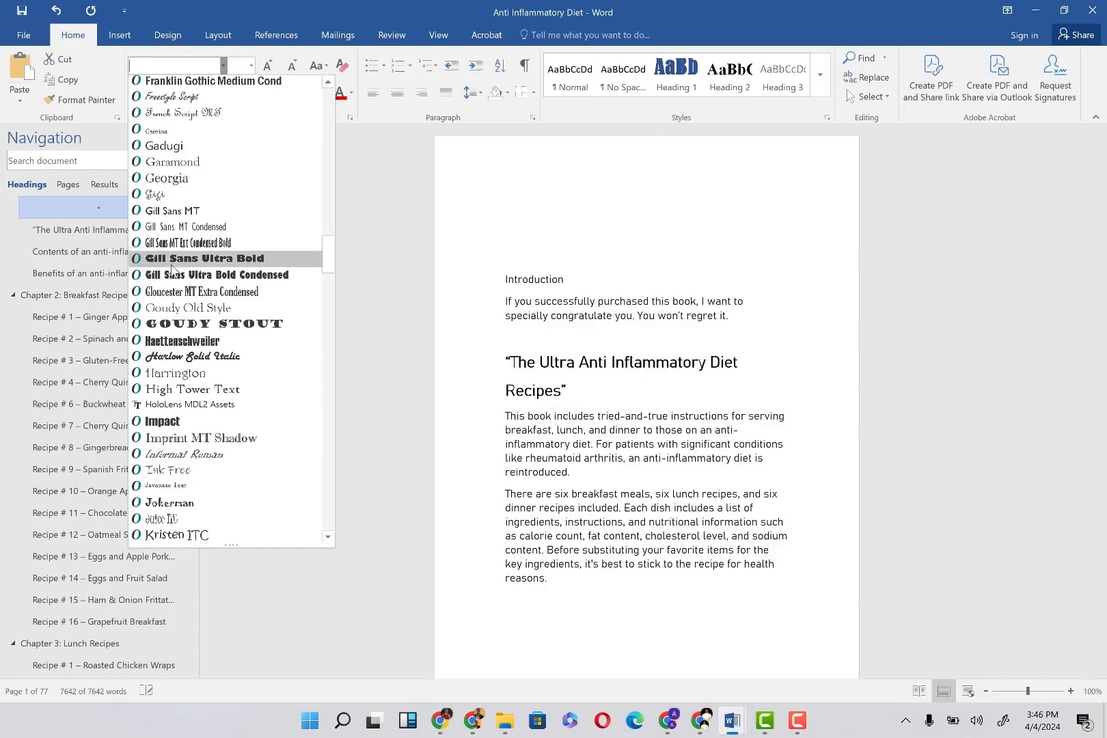
pyautogui.click(166, 178)
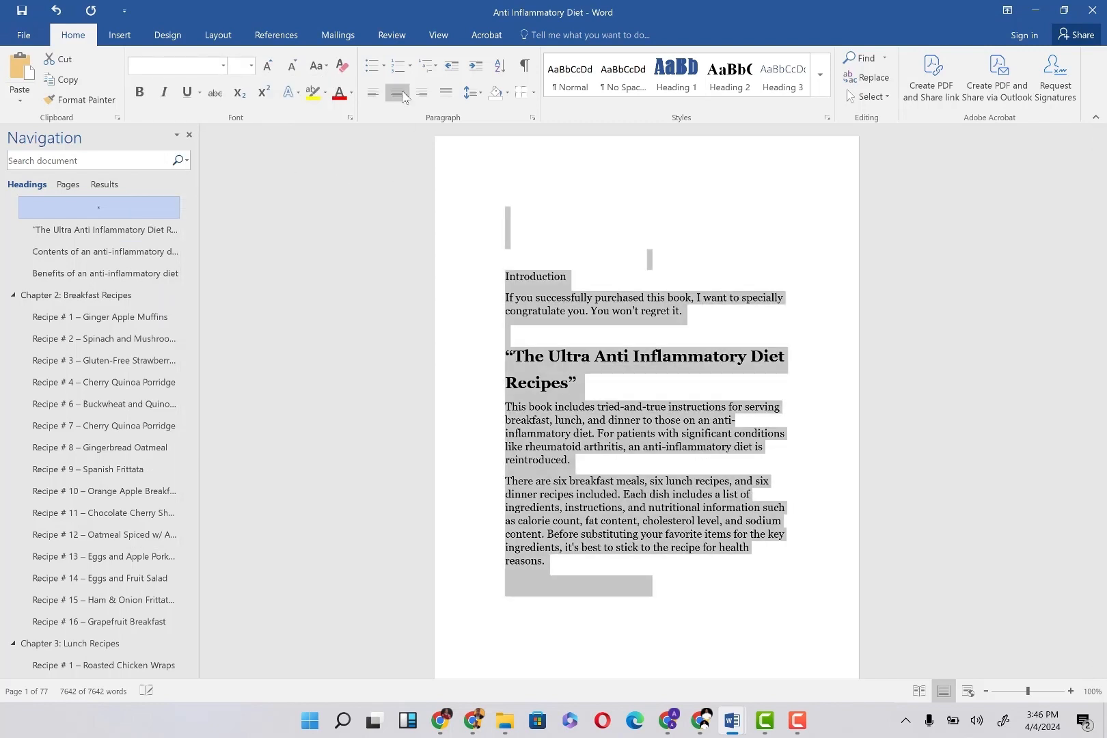
pyautogui.click(252, 65)
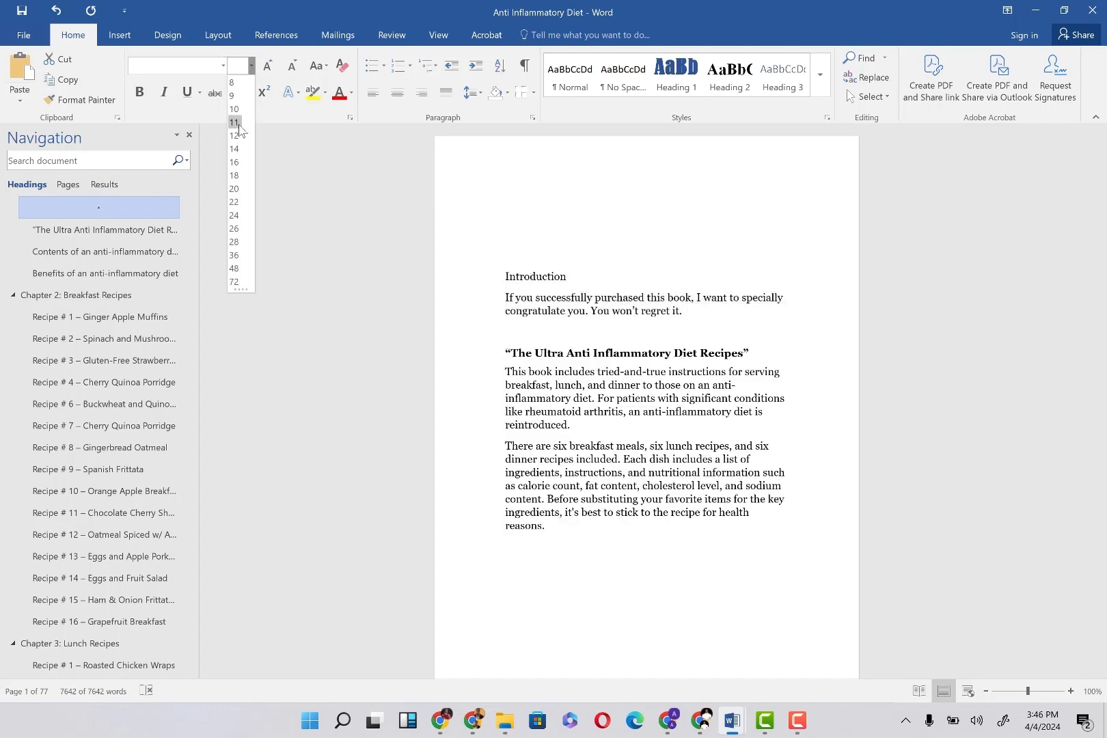
pyautogui.click(234, 135)
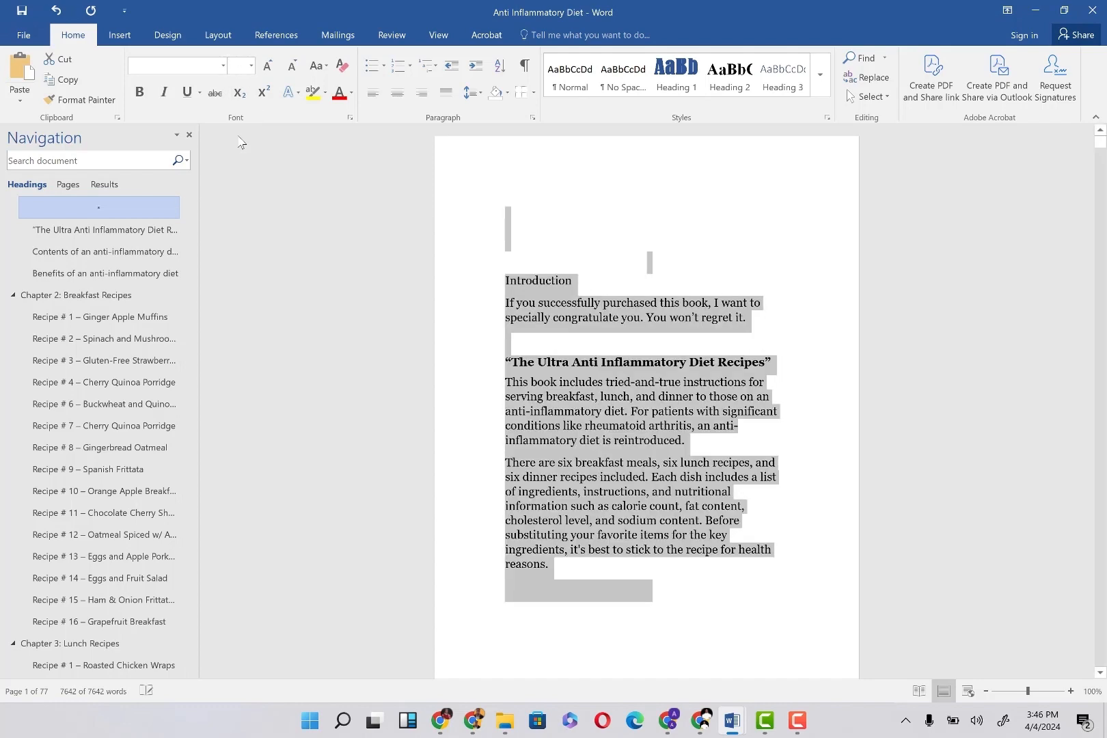
pyautogui.click(644, 440)
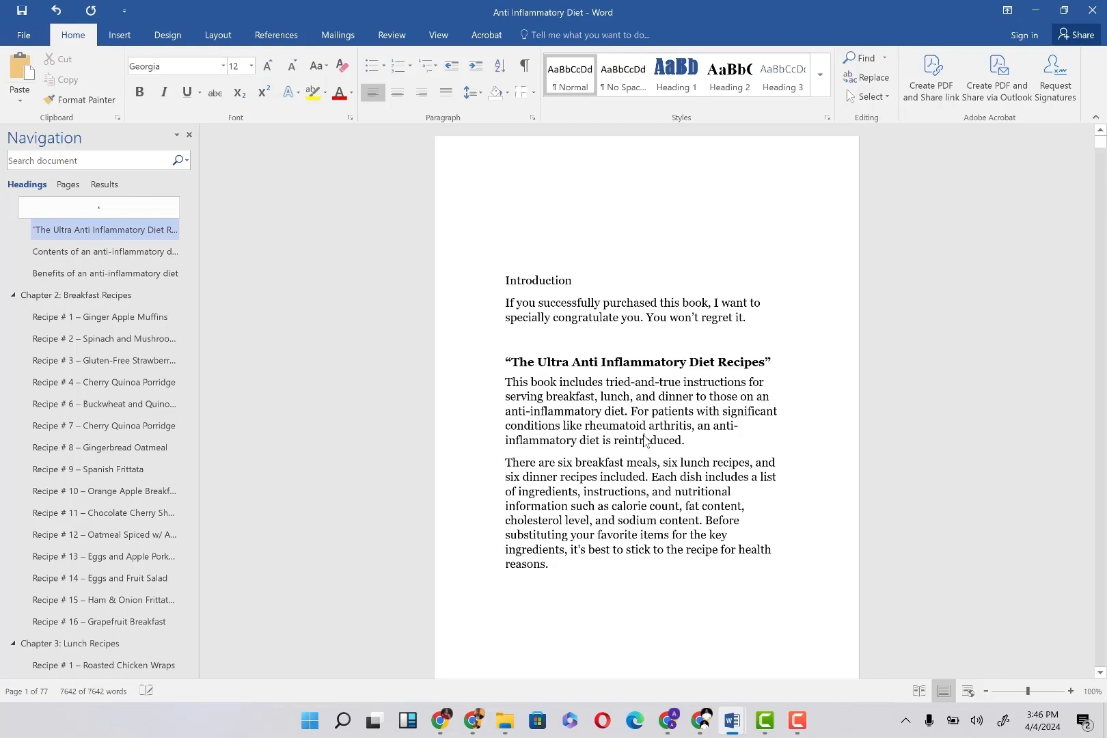
# Review the reformatted text in the introduction, Chapter 1 and the first breakfast recipes.
pyautogui.scroll(-15, 644, 441)
pyautogui.scroll(-20, 645, 435)
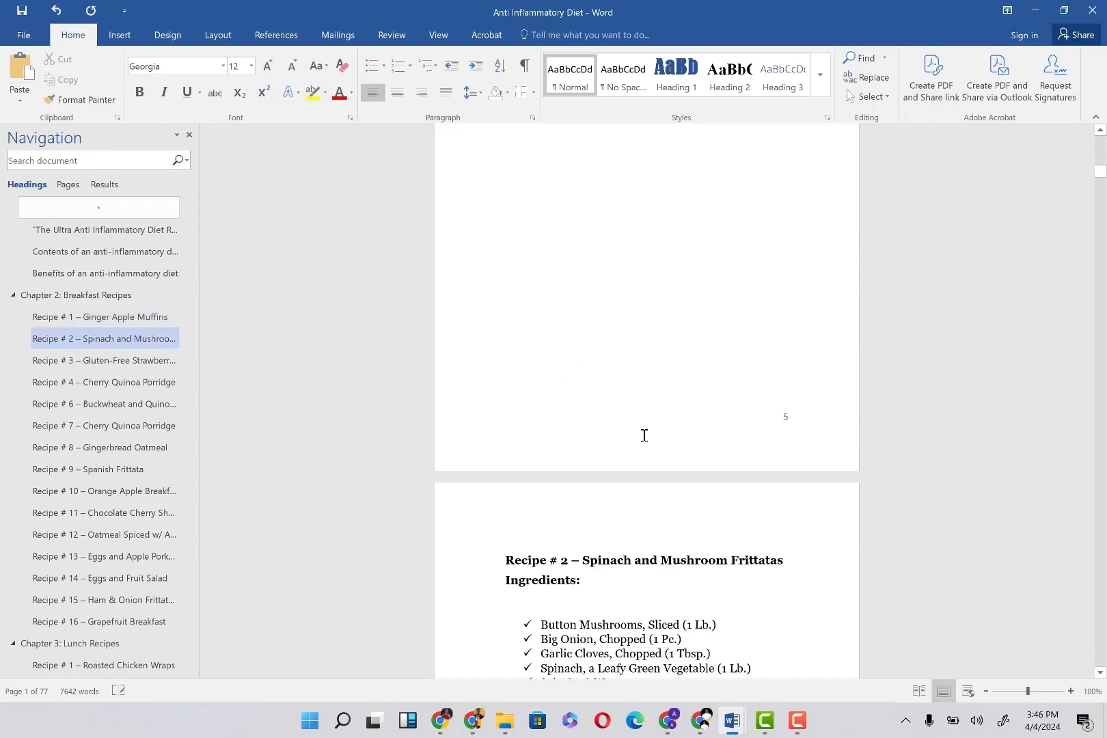
pyautogui.scroll(9, 645, 435)
pyautogui.scroll(-3, 645, 436)
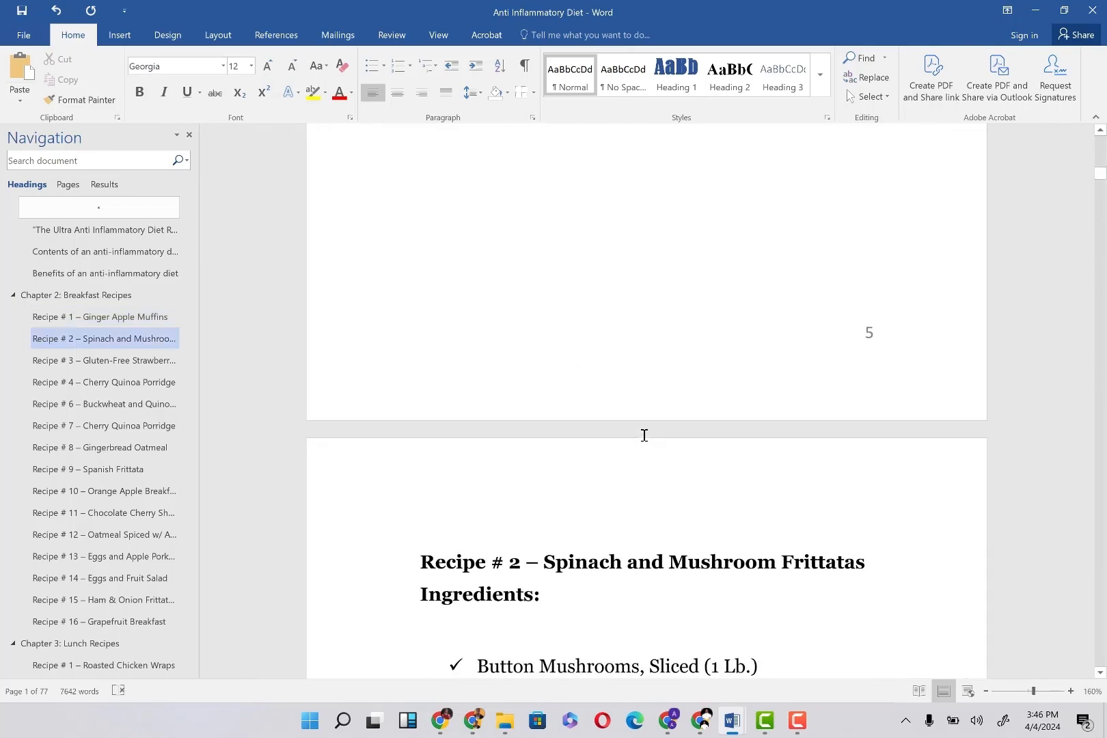
pyautogui.scroll(15, 645, 436)
pyautogui.scroll(-5, 644, 435)
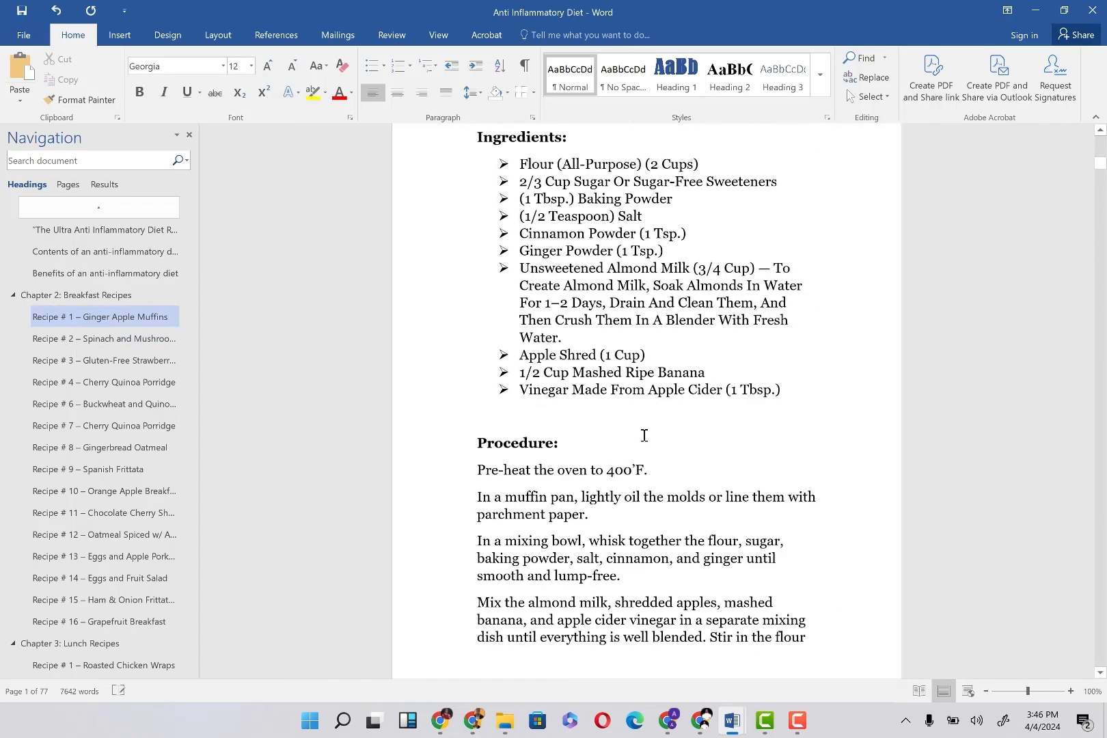
pyautogui.scroll(-2, 644, 436)
pyautogui.scroll(8, 644, 435)
pyautogui.scroll(15, 644, 436)
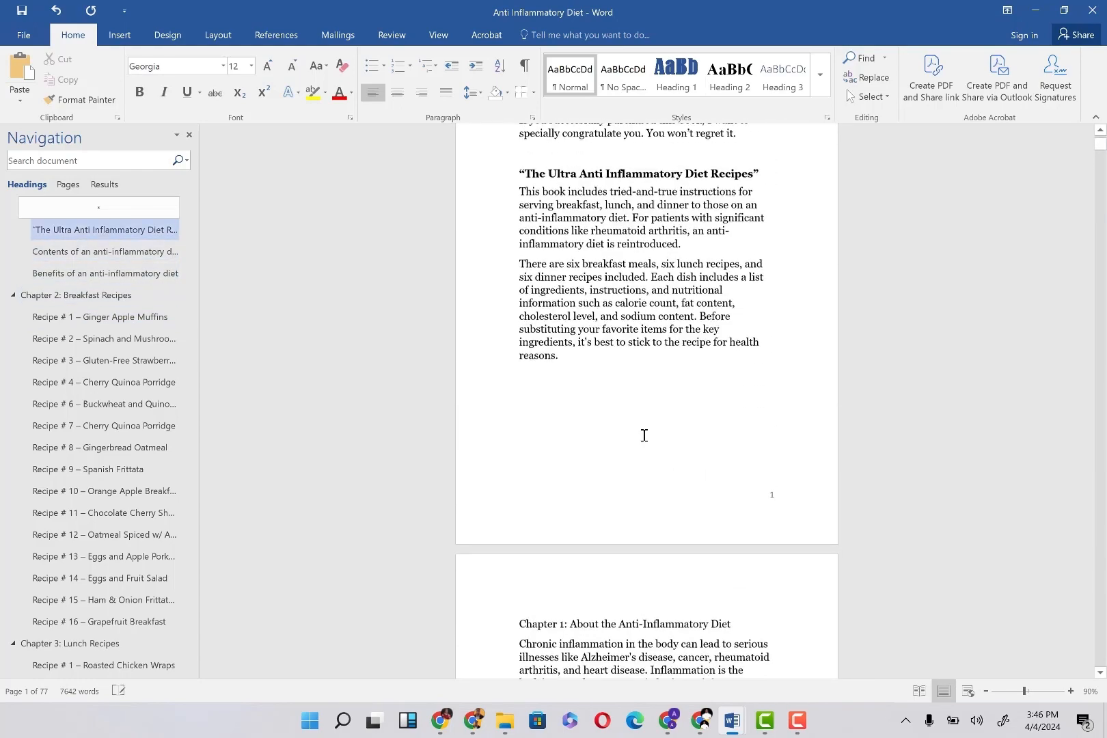
pyautogui.scroll(4, 644, 435)
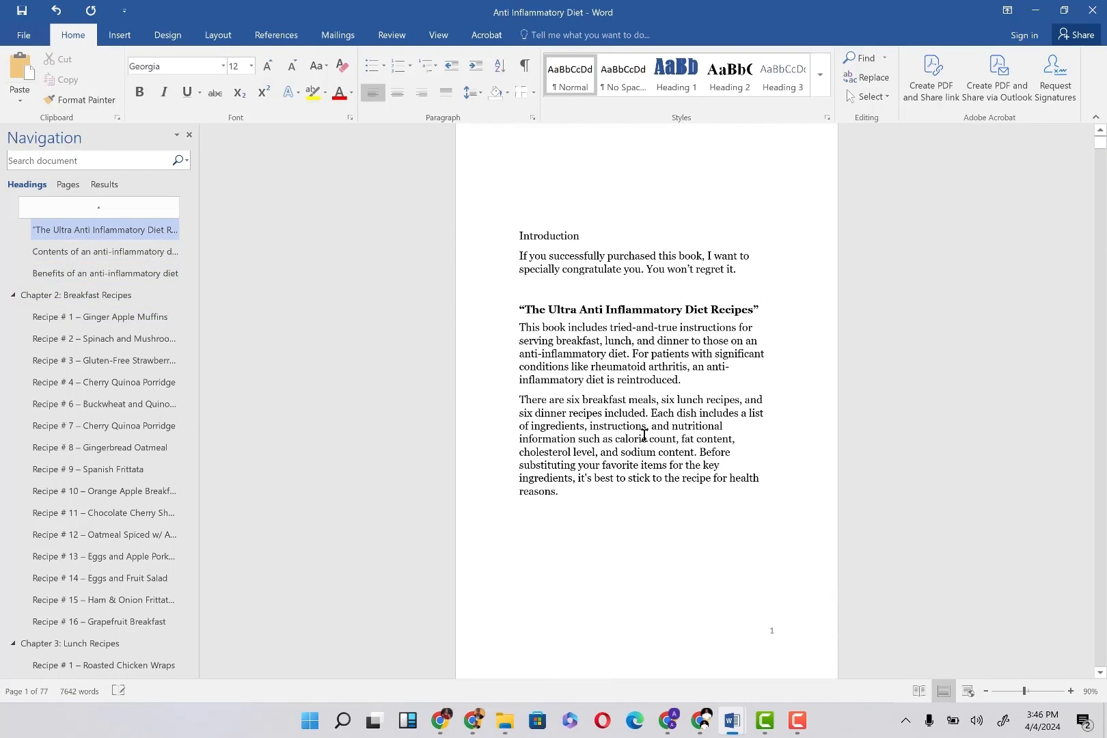
pyautogui.scroll(1, 645, 435)
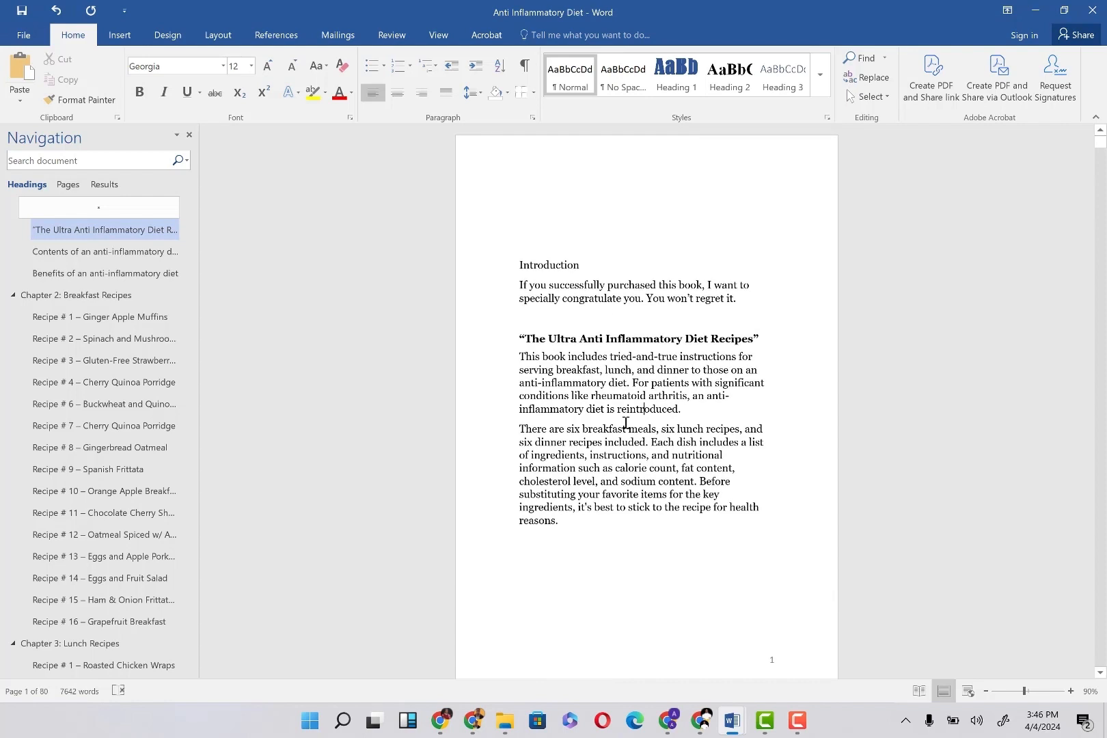
# Set the line spacing of the entire document to 1.15.
pyautogui.hotkey('ctrl', 'a')
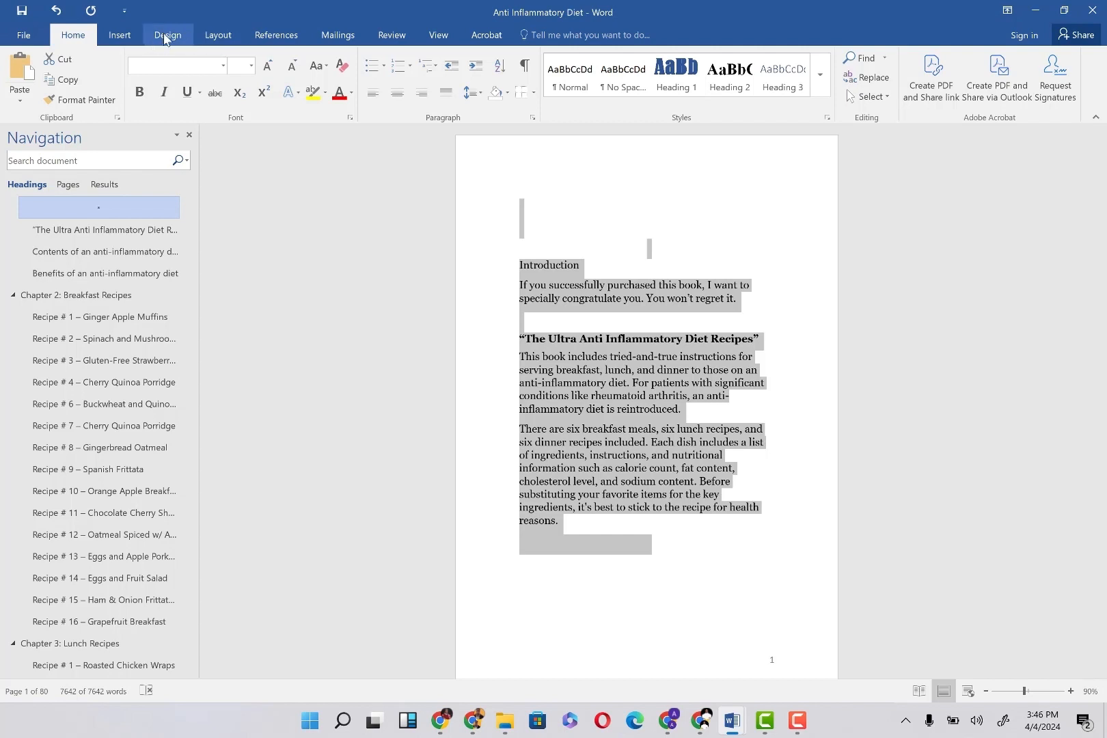
pyautogui.click(477, 102)
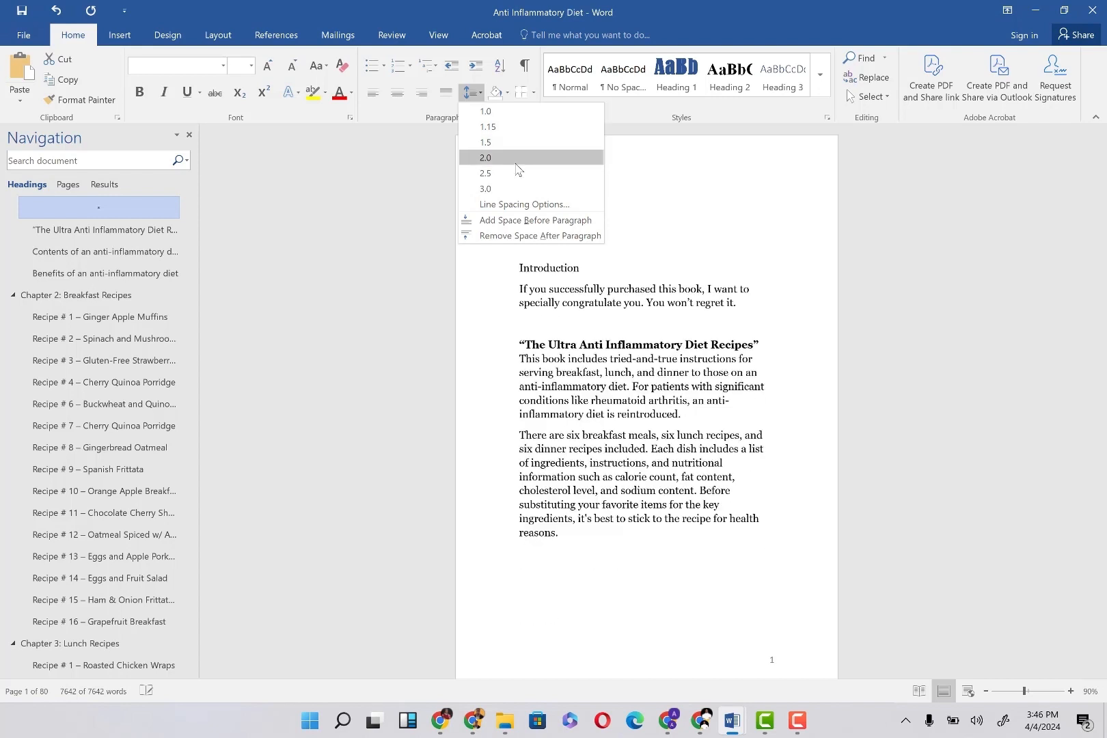
pyautogui.click(534, 129)
# Add space before every paragraph in the whole document.
pyautogui.hotkey('ctrl', 'a')
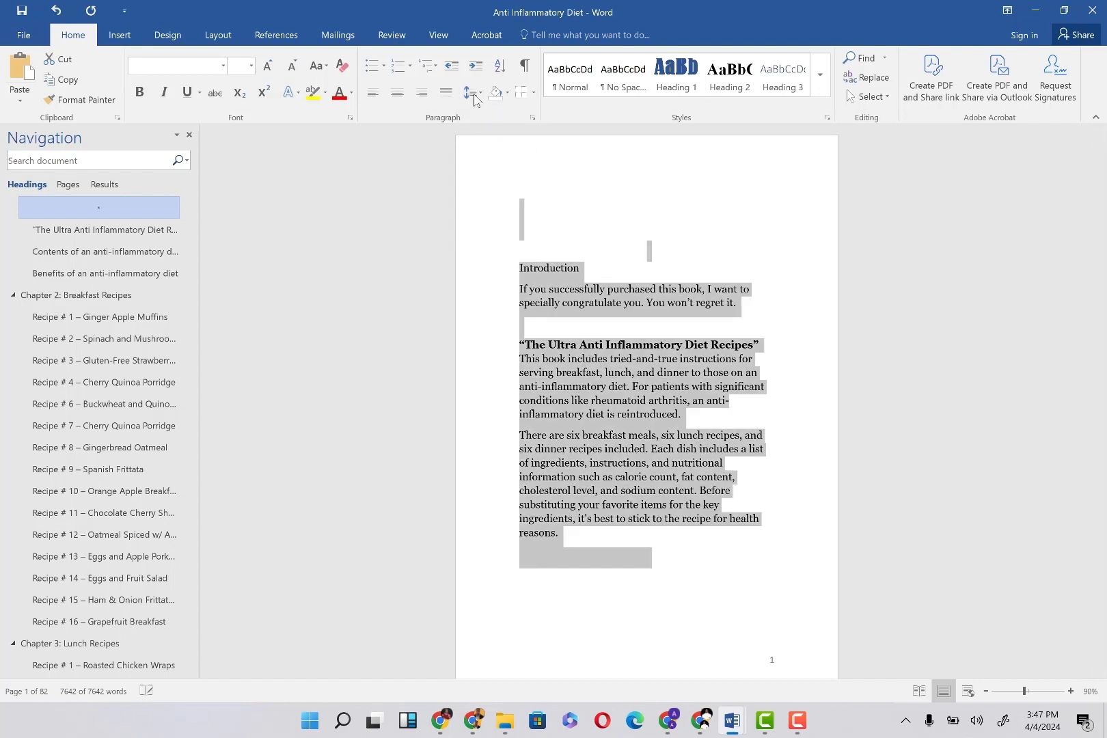
pyautogui.click(471, 93)
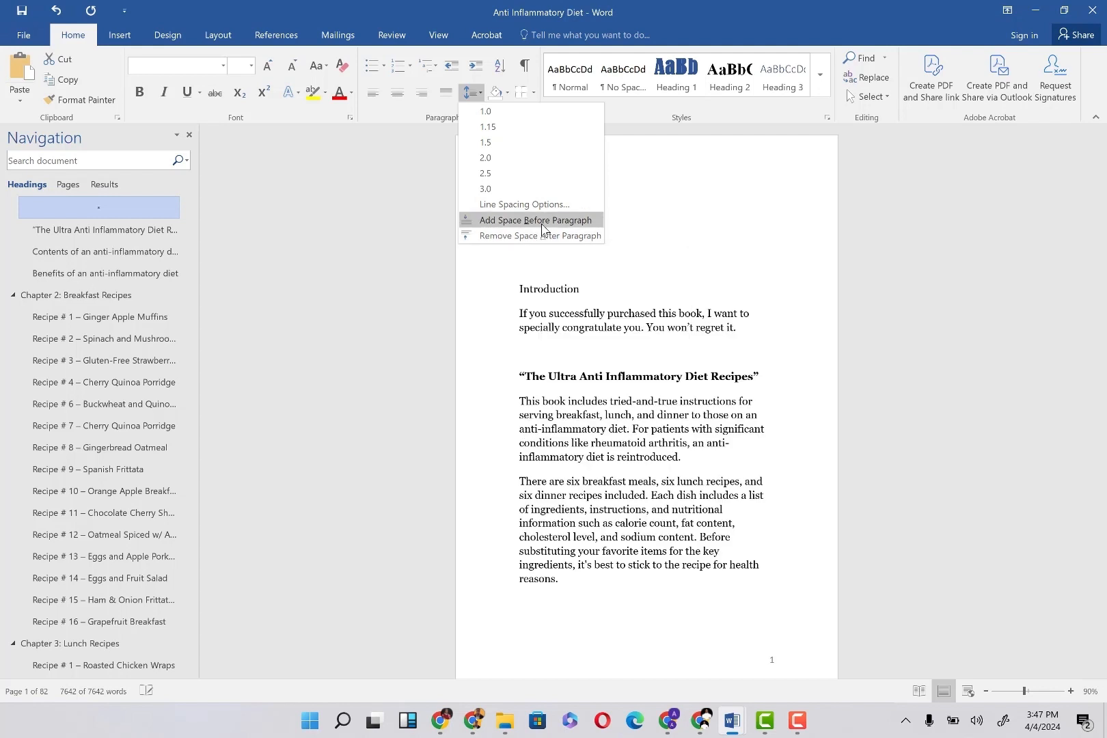
pyautogui.click(542, 226)
pyautogui.click(690, 454)
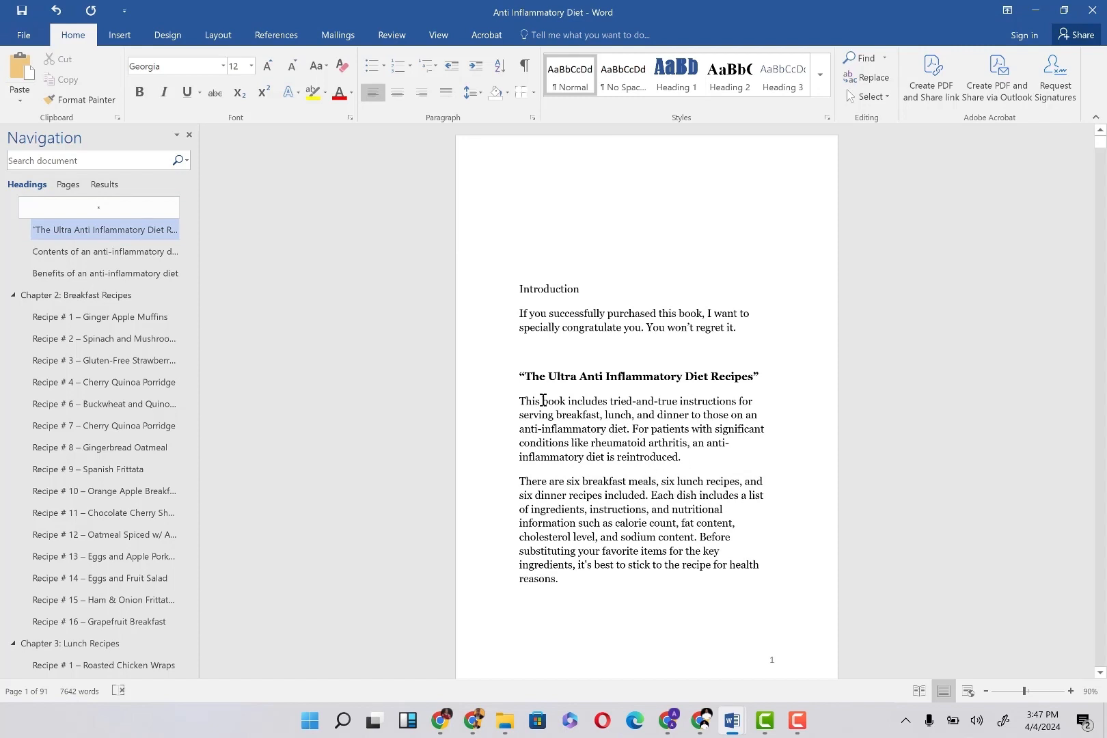
# Split the introduction's long paragraphs so that "For patients with significant conditions" and "Before substituting your favorite items" each start a new paragraph.
pyautogui.click(626, 429)
pyautogui.click(635, 429)
pyautogui.press('Return')
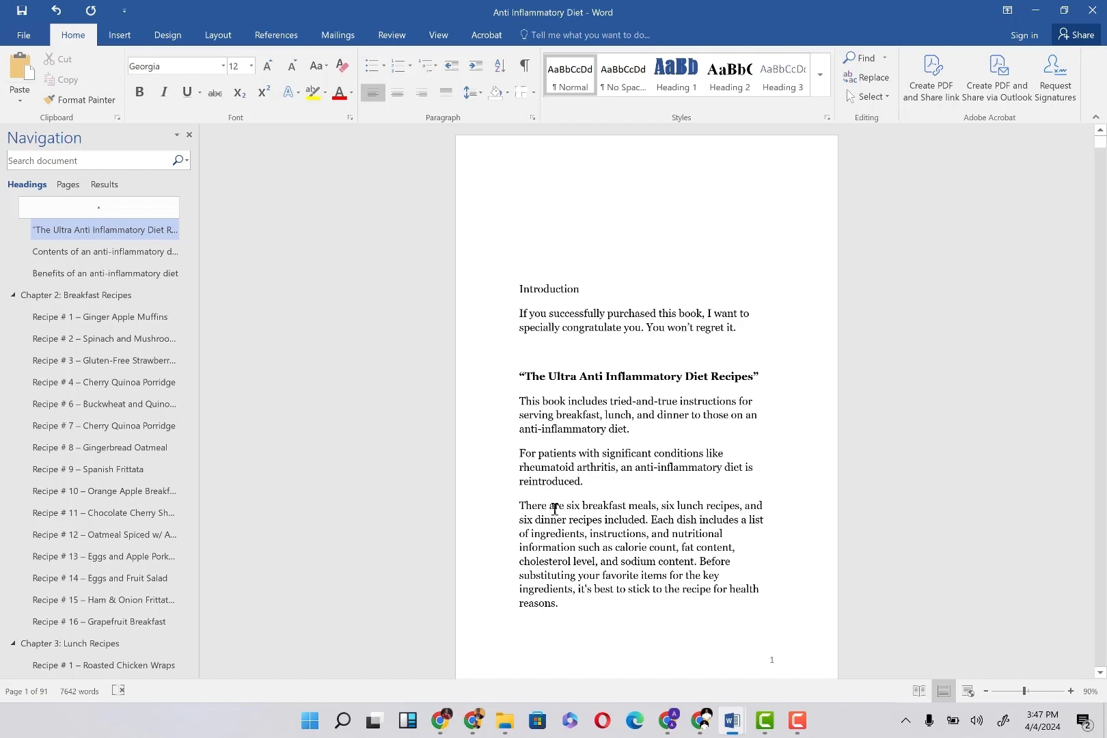
pyautogui.click(700, 562)
pyautogui.press('Return')
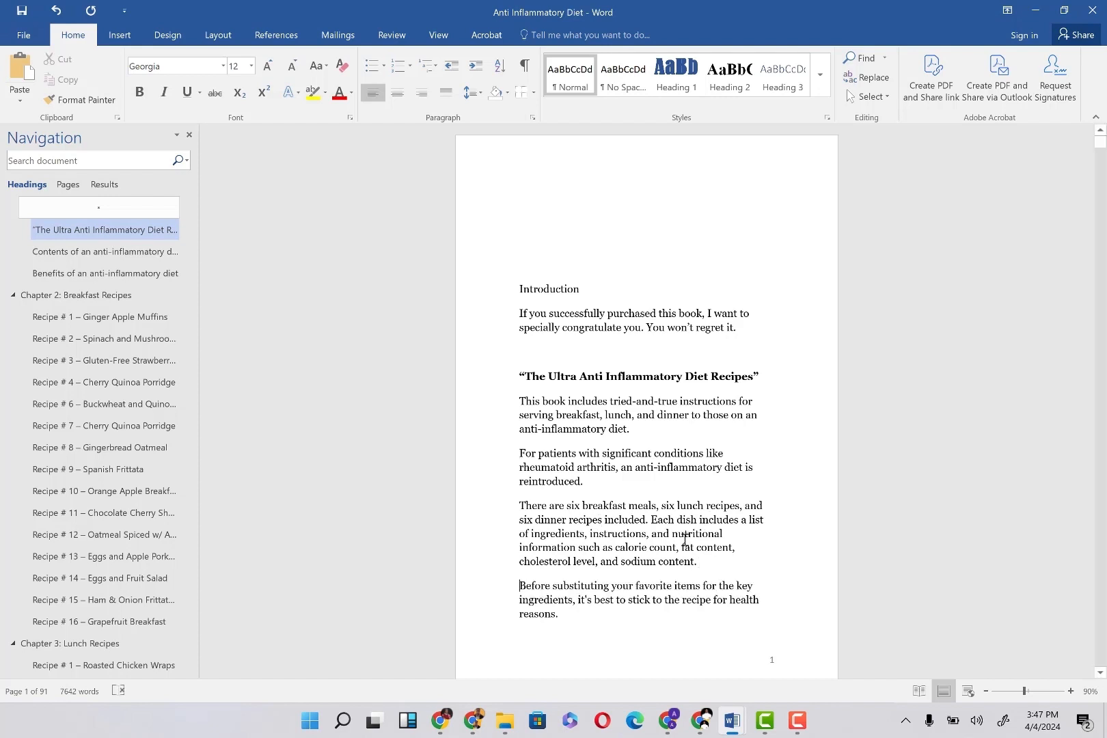
pyautogui.click(651, 520)
pyautogui.press('Return')
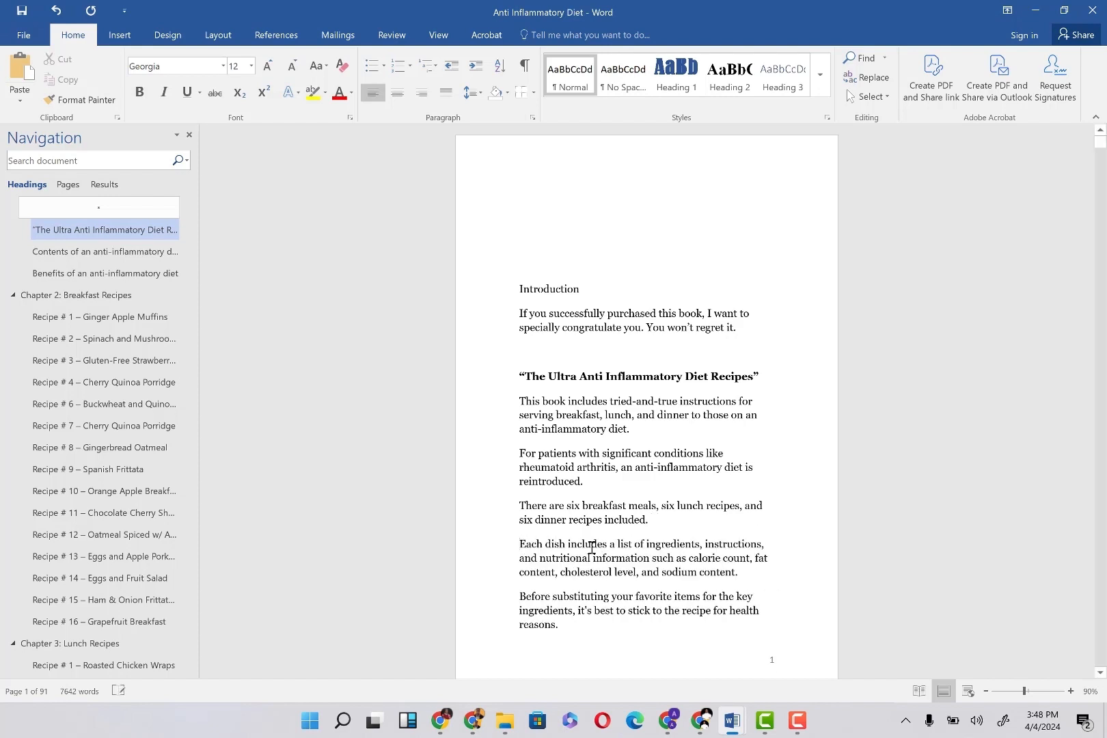
pyautogui.press('BackSpace')
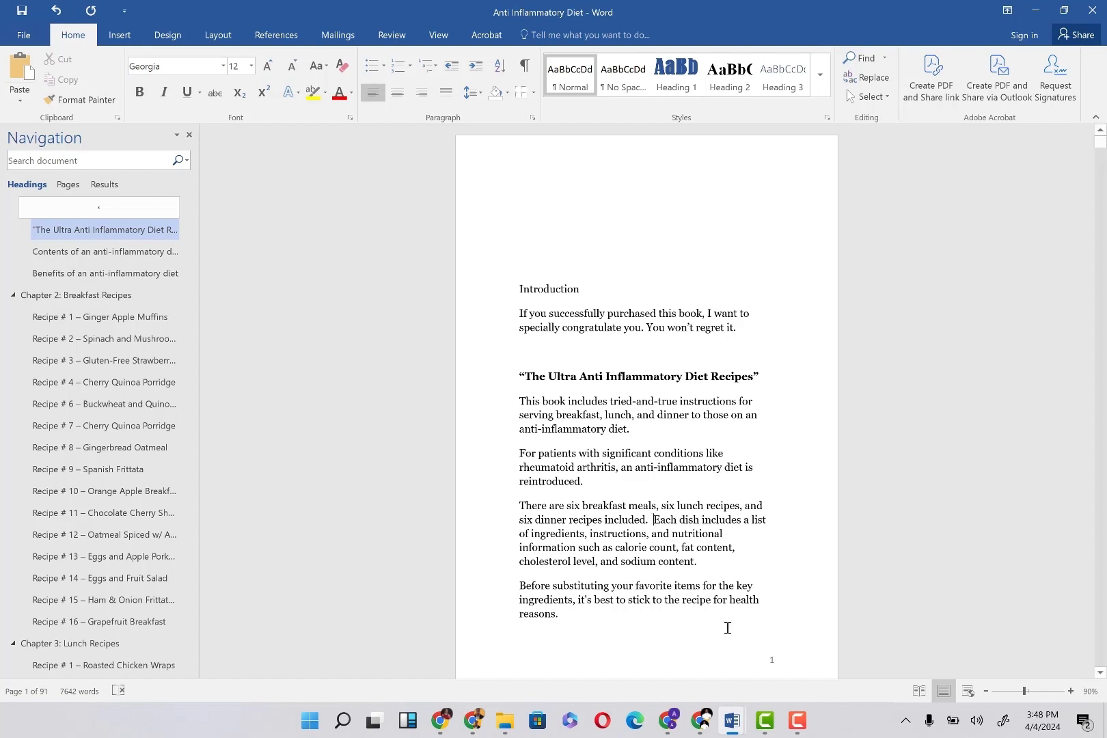
# Delete the blank lines above the Introduction heading on the first page.
pyautogui.scroll(-2, 728, 628)
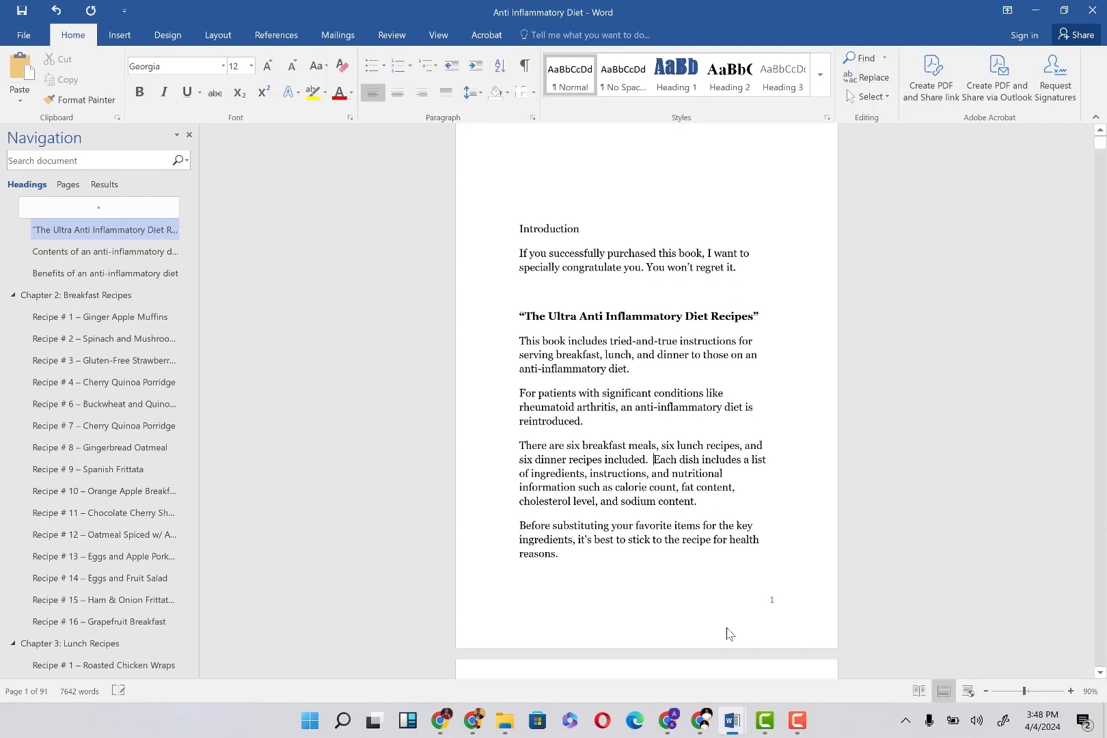
pyautogui.scroll(2, 728, 634)
pyautogui.scroll(-9, 726, 635)
pyautogui.scroll(9, 726, 635)
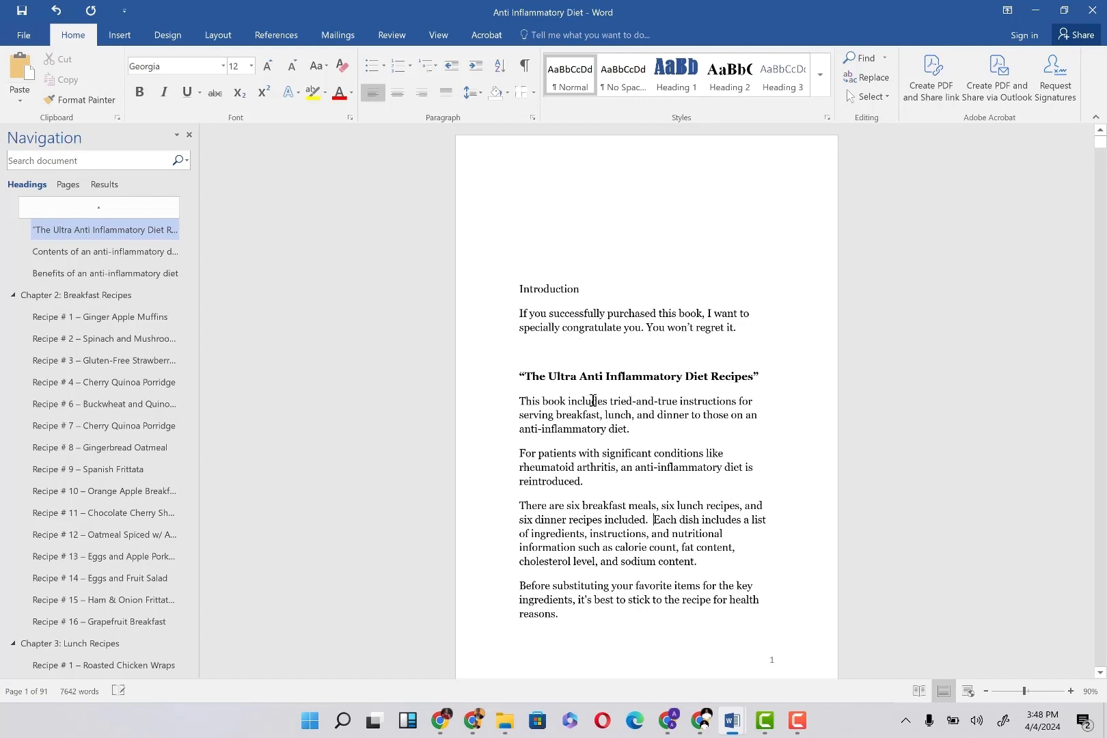
pyautogui.scroll(-1, 593, 403)
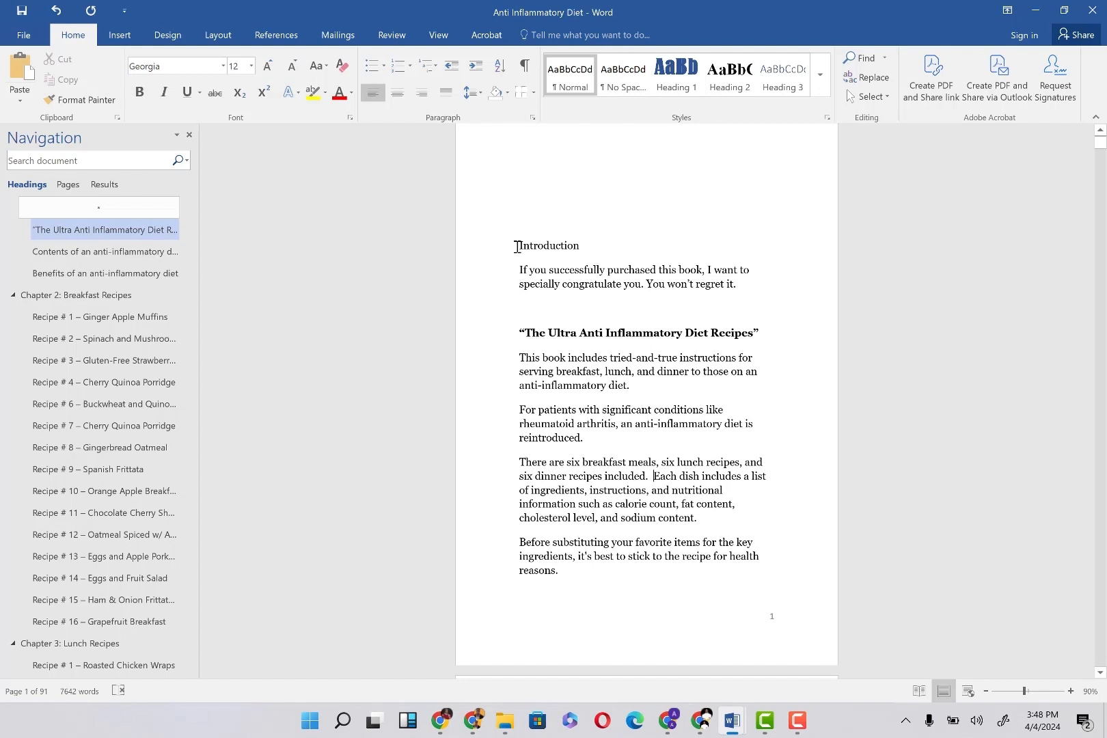
pyautogui.click(518, 246)
pyautogui.scroll(-2, 517, 247)
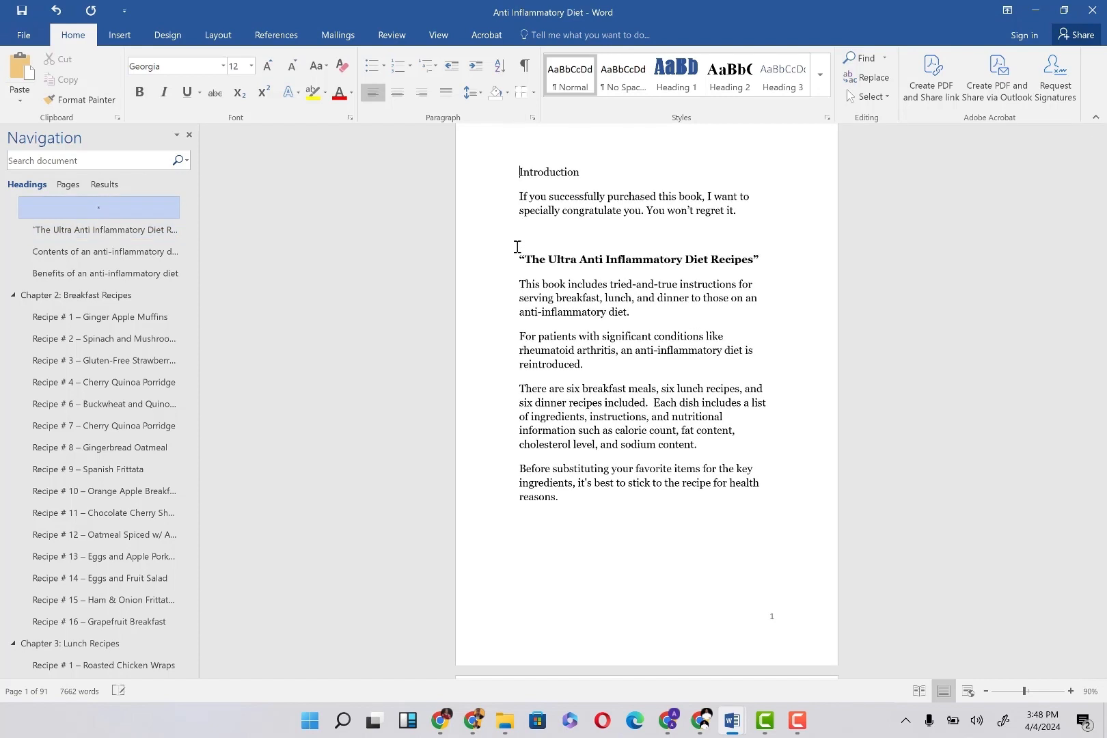
pyautogui.scroll(1, 517, 247)
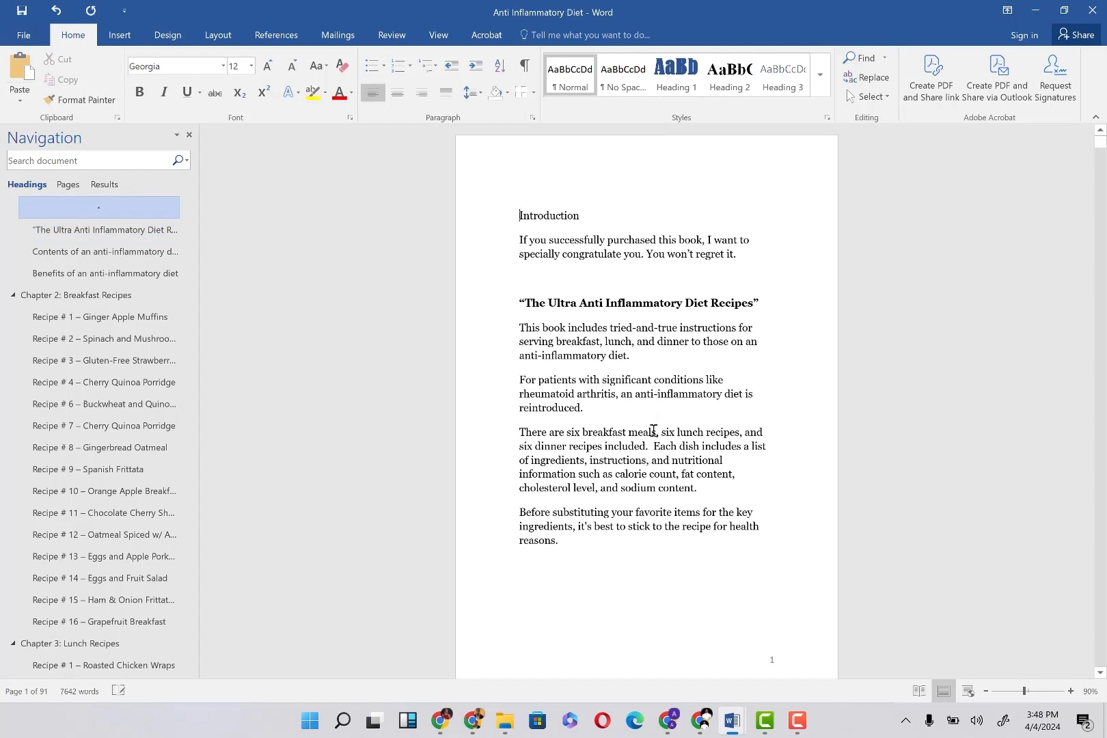
# Insert blank lines above the Introduction heading until the introduction starts on the second page.
pyautogui.scroll(-7, 653, 431)
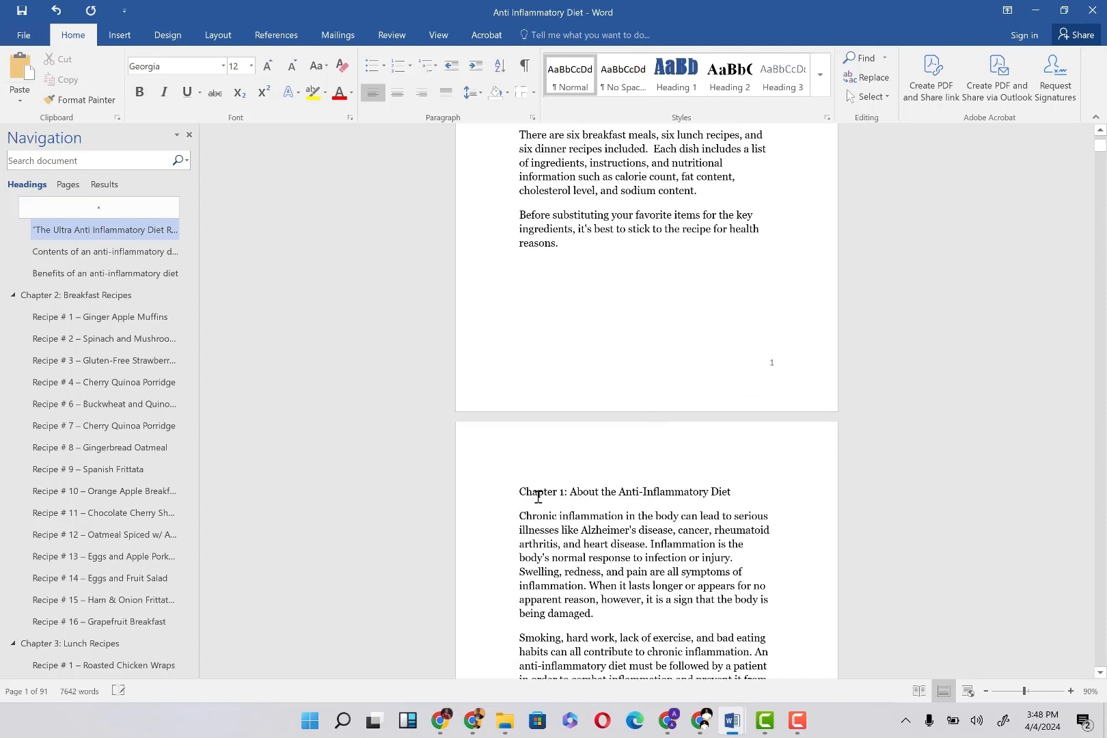
pyautogui.tripleClick(539, 493)
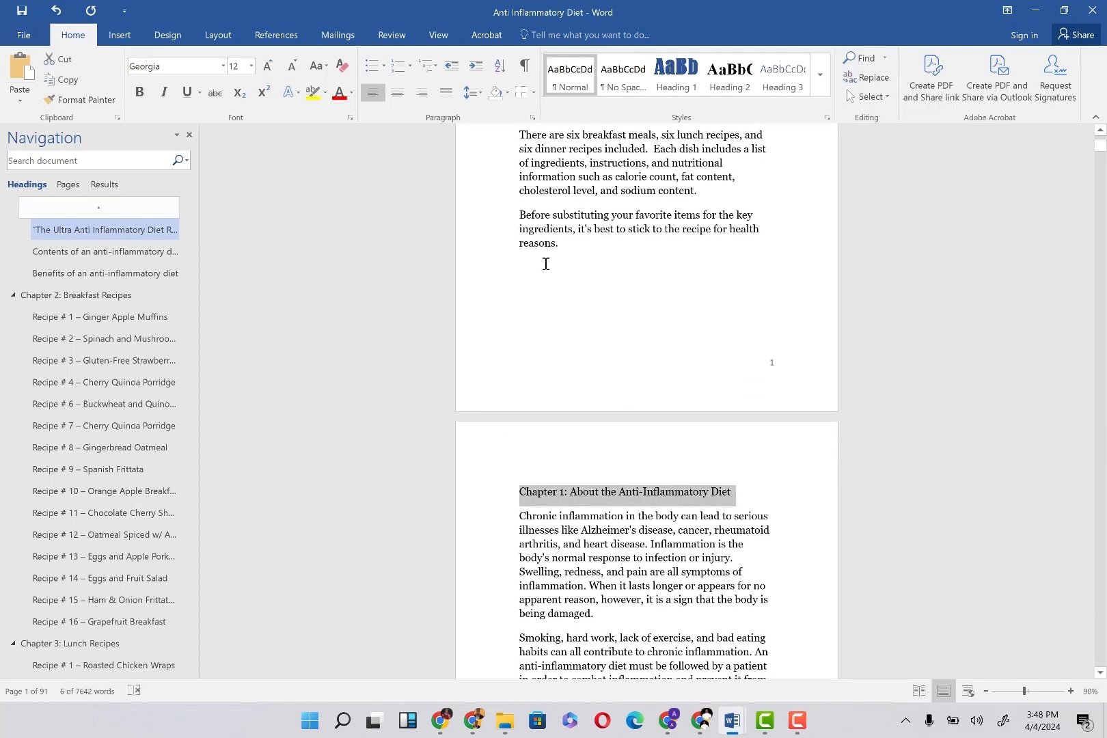
pyautogui.click(581, 273)
pyautogui.scroll(7, 582, 273)
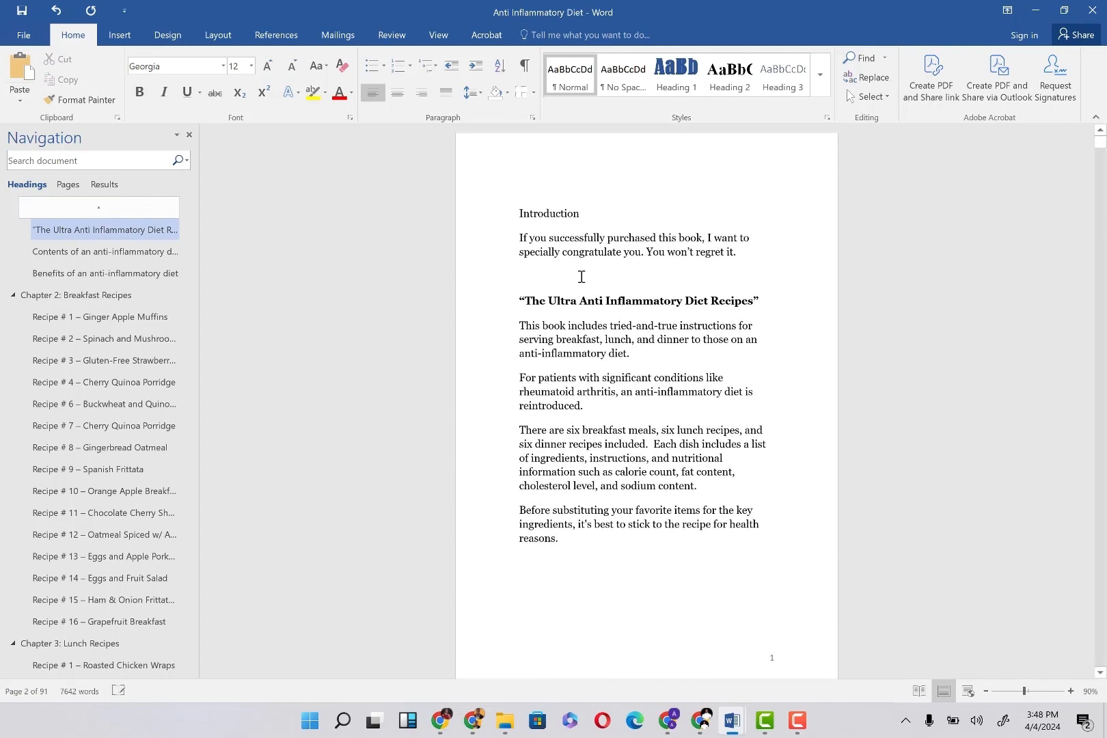
pyautogui.click(521, 209)
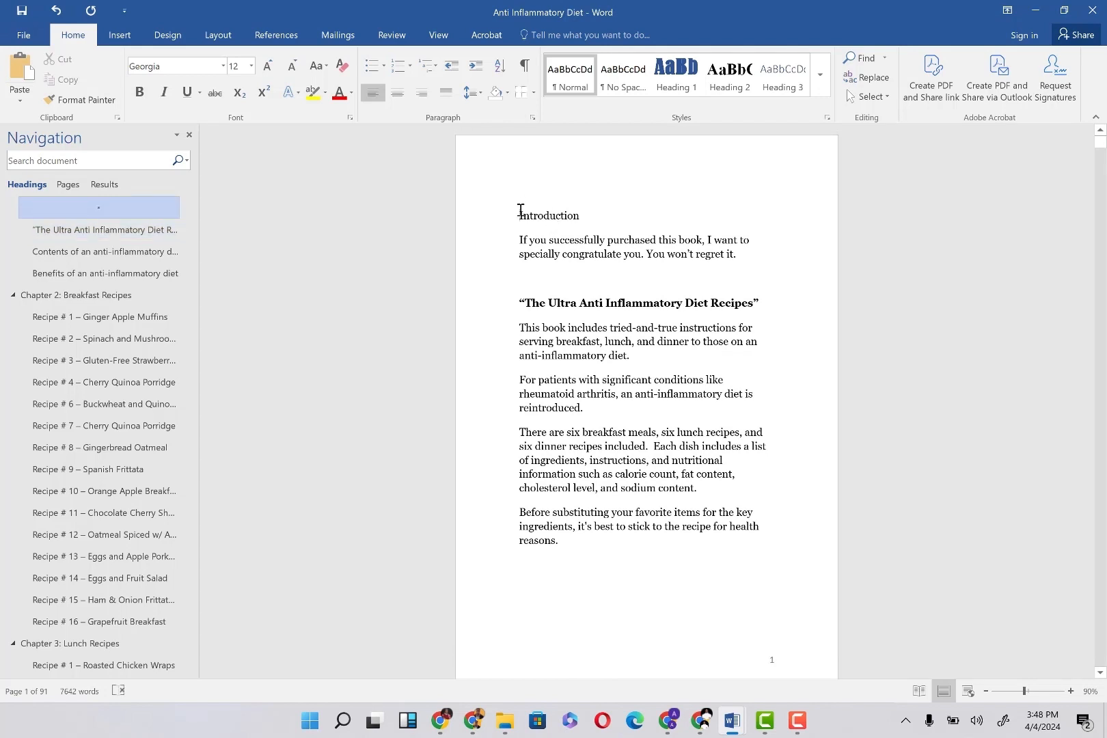
pyautogui.press('Return')
pyautogui.press('Return')
pyautogui.press('Return')
pyautogui.press('Return')
pyautogui.press('Return')
pyautogui.press('Return')
pyautogui.press('Return')
pyautogui.press('Return')
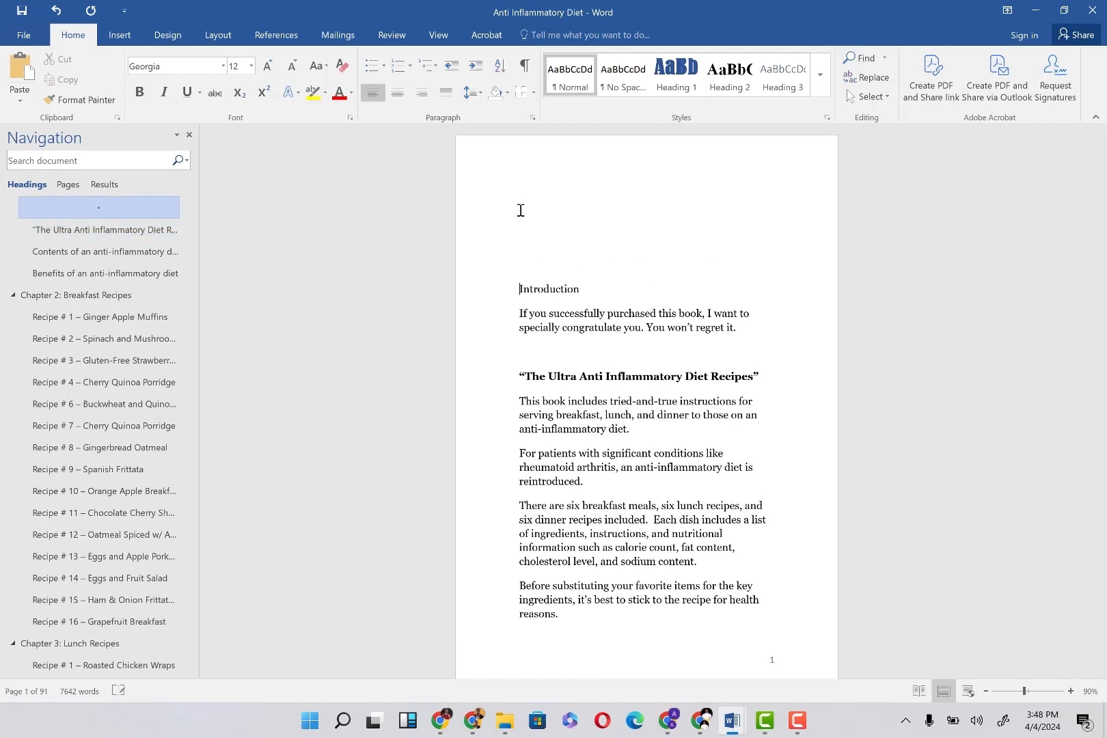
pyautogui.press('Return')
pyautogui.press('Return')
pyautogui.press('Return')
pyautogui.press('Return')
pyautogui.press('Return')
pyautogui.press('Return')
pyautogui.press('Return')
pyautogui.press('Return')
pyautogui.press('Return')
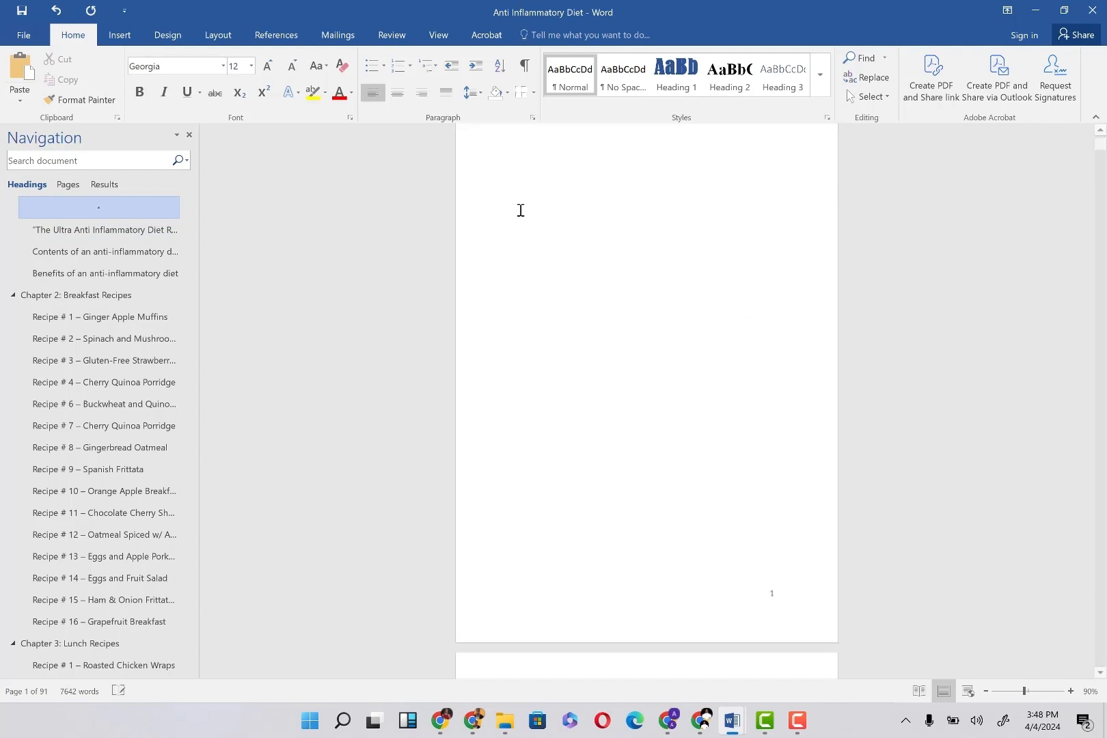
pyautogui.scroll(-5, 615, 575)
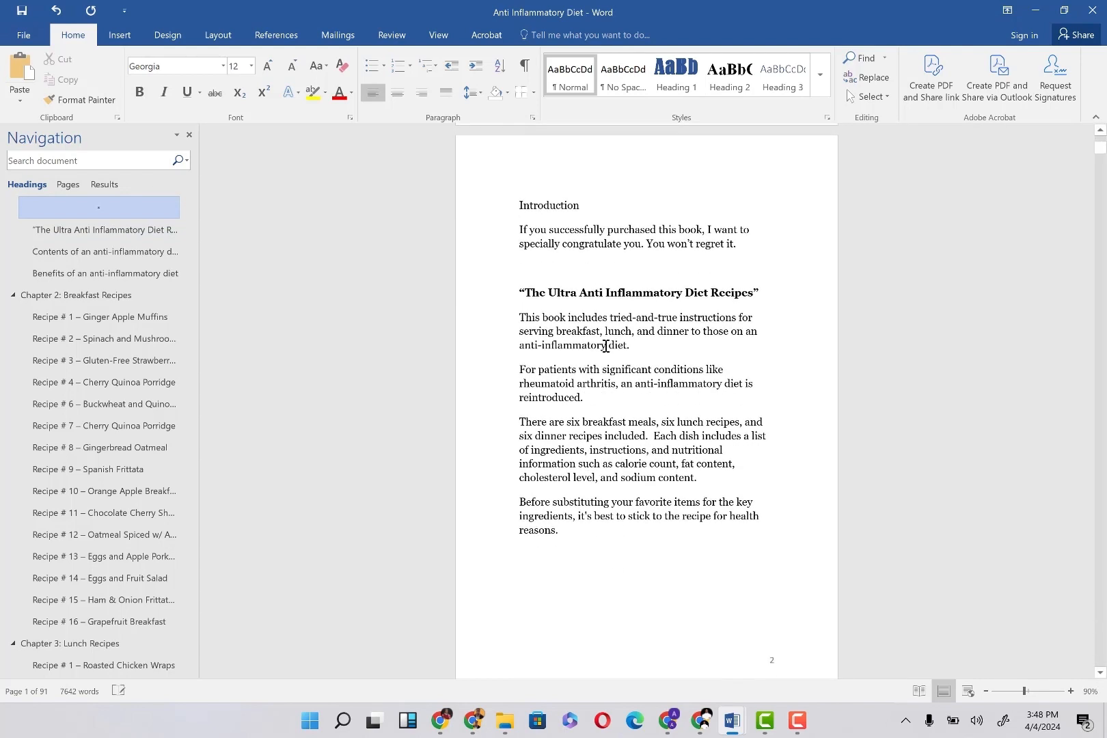
pyautogui.click(642, 349)
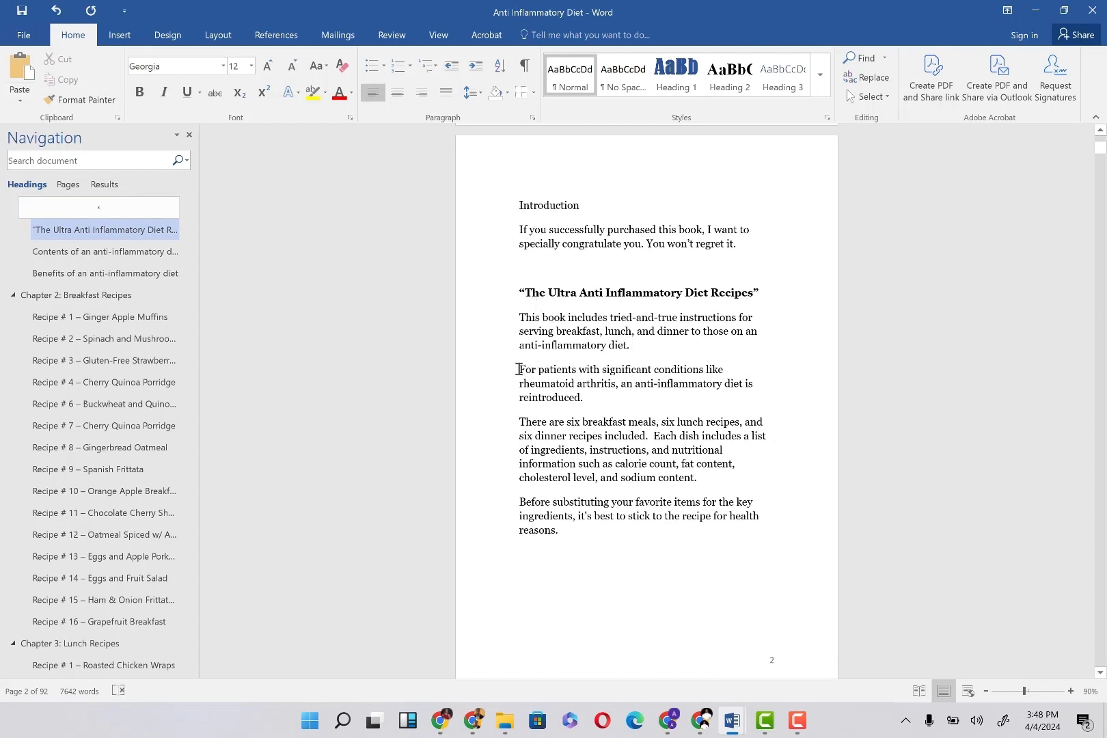
pyautogui.moveTo(517, 369); pyautogui.dragTo(617, 517)
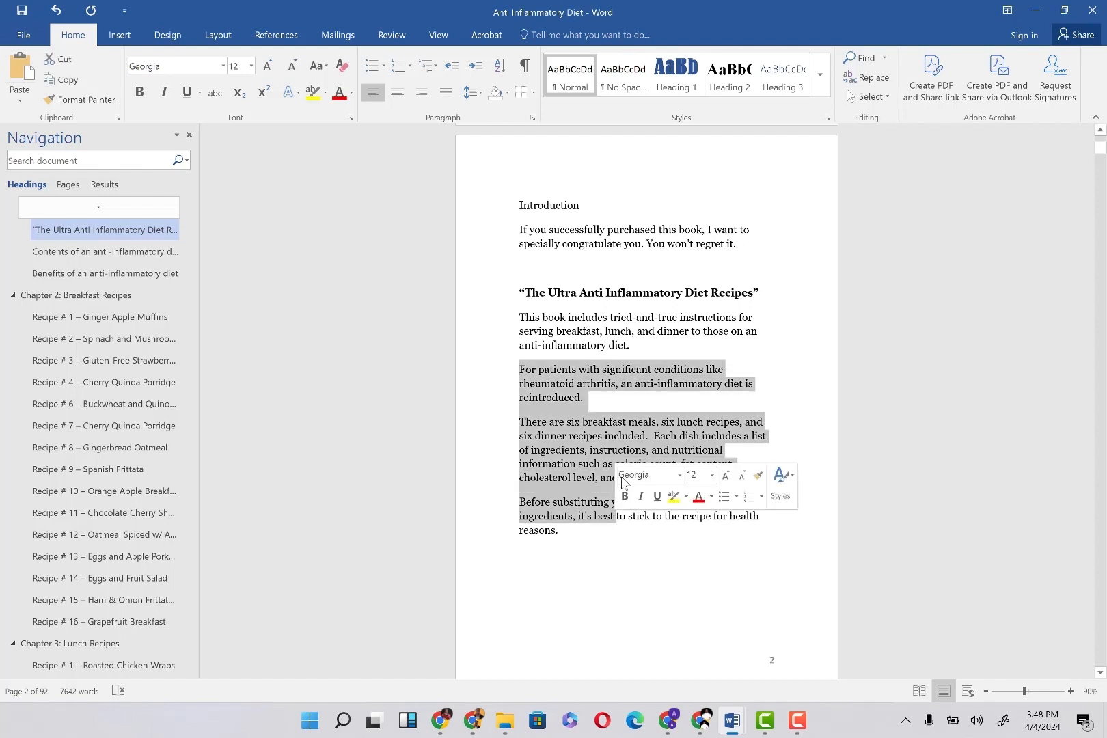
pyautogui.click(645, 319)
pyautogui.scroll(3, 559, 265)
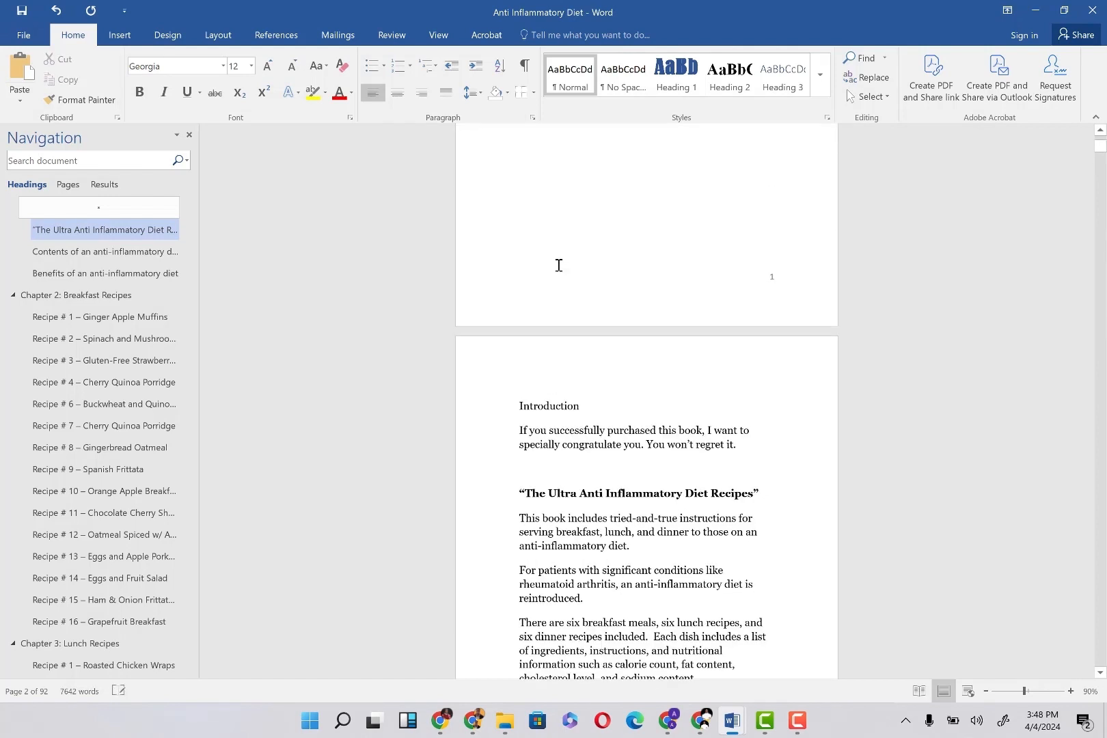
# Delete all the blank lines above the Introduction heading until the introduction starts at the top of the first page.
pyautogui.click(558, 265)
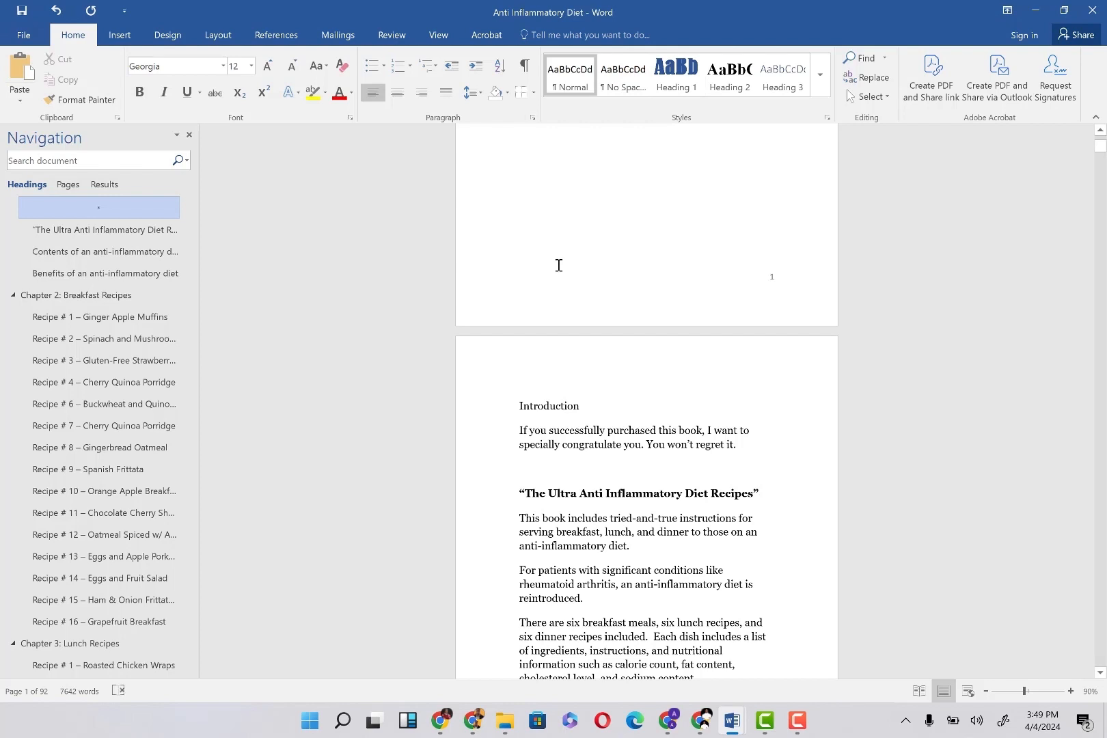
pyautogui.press('BackSpace')
pyautogui.press('BackSpace')
pyautogui.press('BackSpace')
pyautogui.press('BackSpace')
pyautogui.scroll(3, 558, 265)
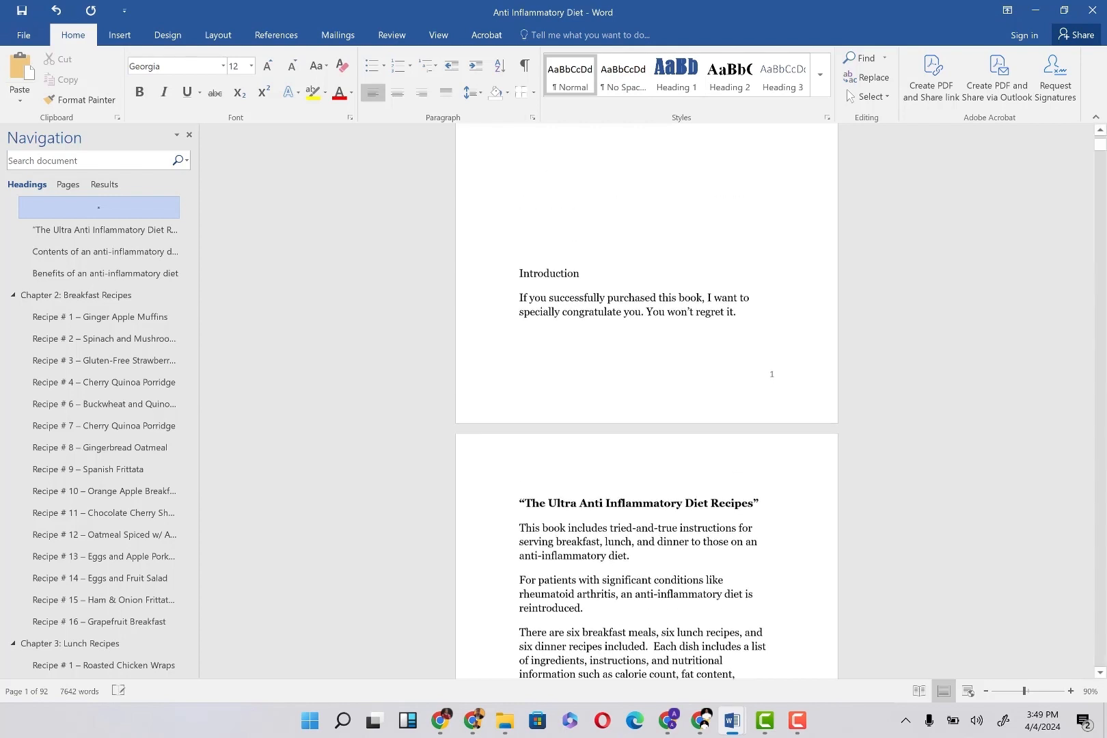
pyautogui.press('BackSpace')
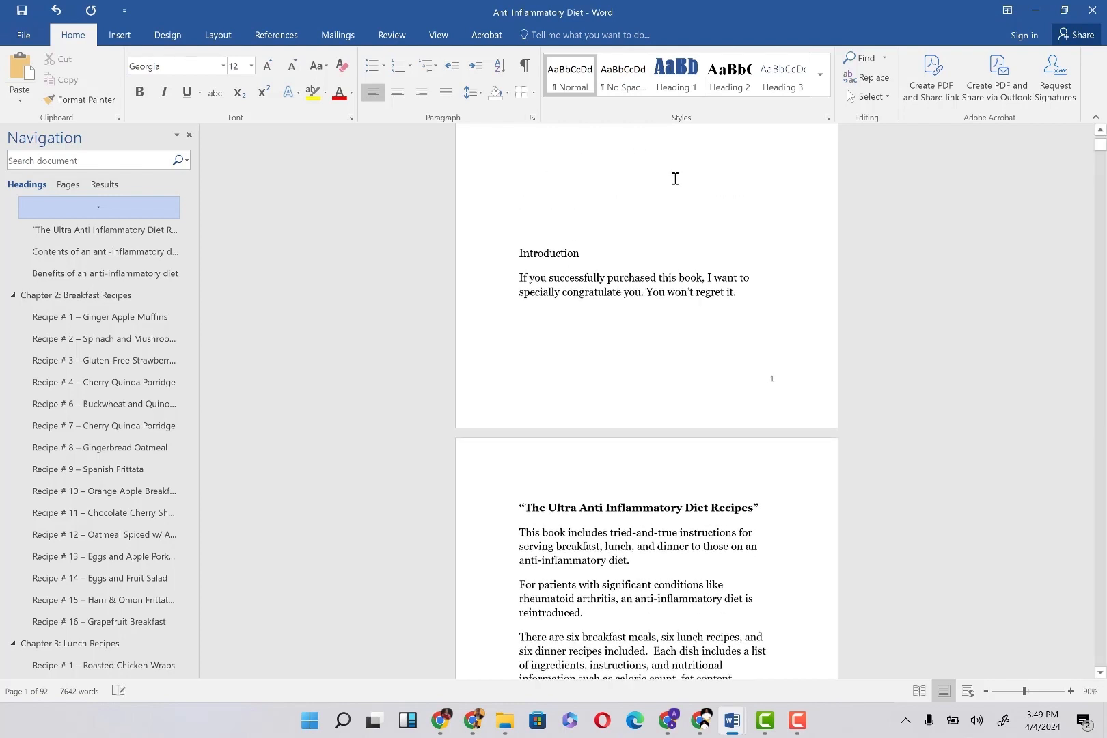
pyautogui.scroll(6, 674, 183)
pyautogui.scroll(-4, 677, 183)
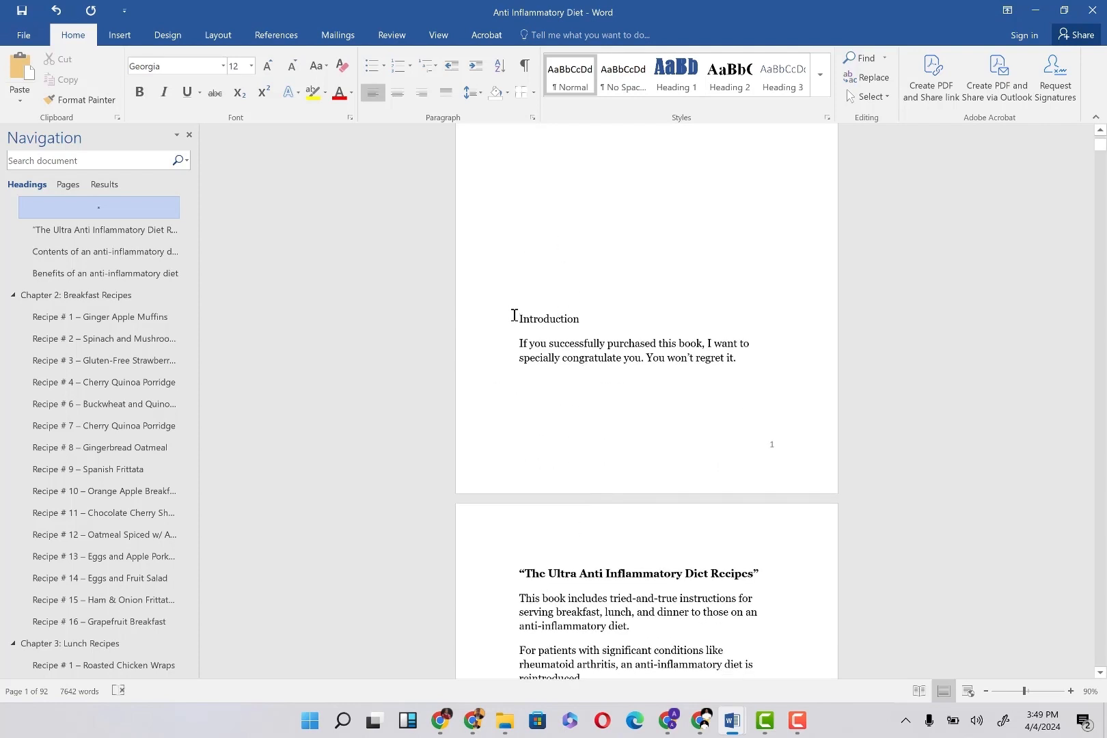
pyautogui.press('BackSpace')
pyautogui.press('BackSpace')
pyautogui.press('BackSpace')
pyautogui.press('BackSpace')
pyautogui.press('BackSpace')
pyautogui.press('BackSpace')
pyautogui.press('BackSpace')
pyautogui.press('BackSpace')
pyautogui.press('BackSpace')
pyautogui.press('BackSpace')
pyautogui.press('BackSpace')
pyautogui.press('BackSpace')
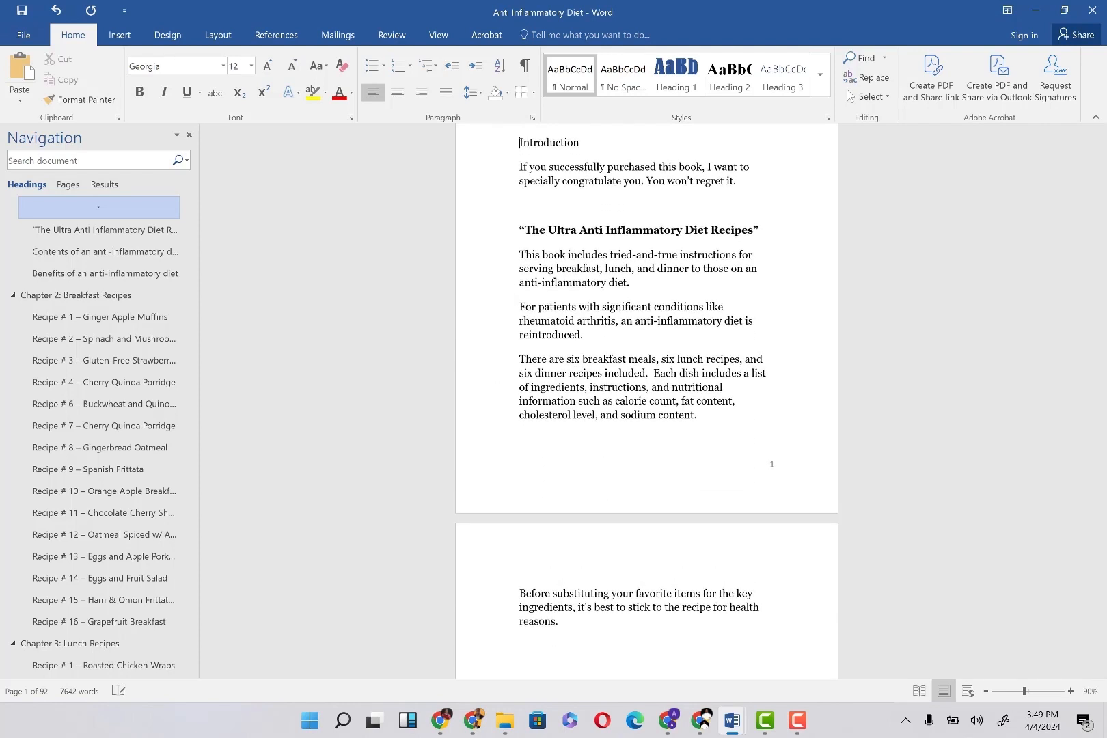
pyautogui.press('BackSpace')
pyautogui.press('BackSpace')
pyautogui.press('BackSpace')
pyautogui.press('BackSpace')
pyautogui.press('BackSpace')
pyautogui.press('BackSpace')
pyautogui.press('BackSpace')
pyautogui.press('BackSpace')
pyautogui.press('BackSpace')
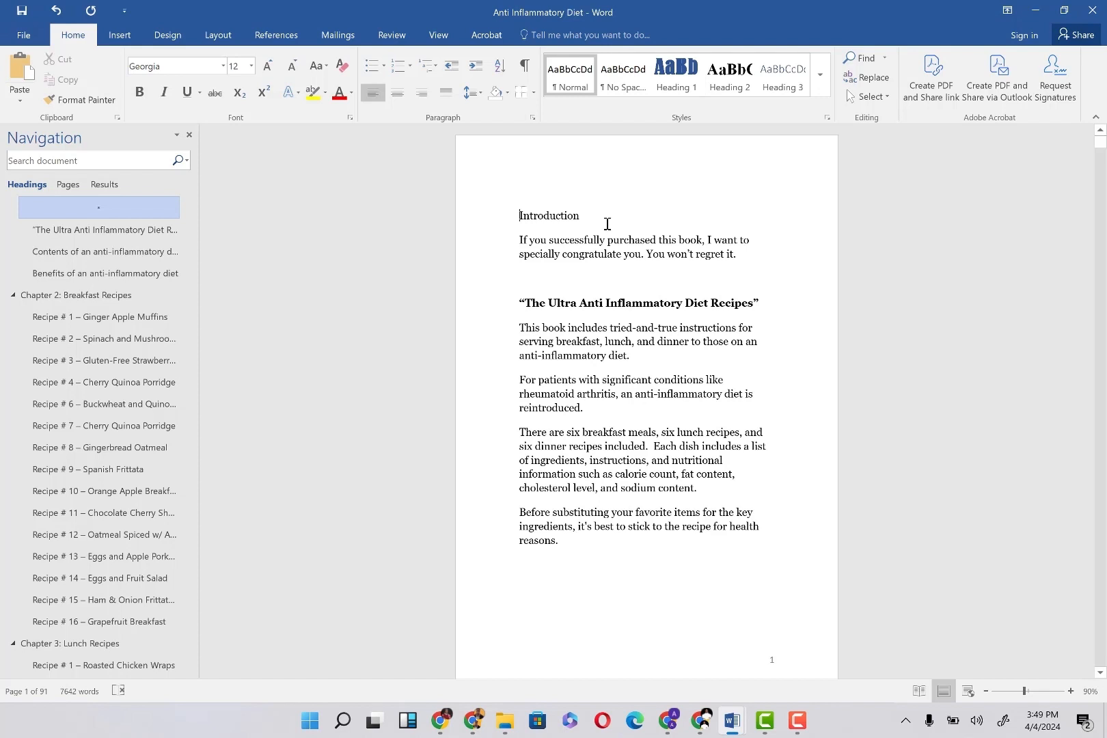
pyautogui.press('Return')
pyautogui.press('Return')
pyautogui.press('Return')
pyautogui.press('BackSpace')
pyautogui.press('BackSpace')
pyautogui.press('BackSpace')
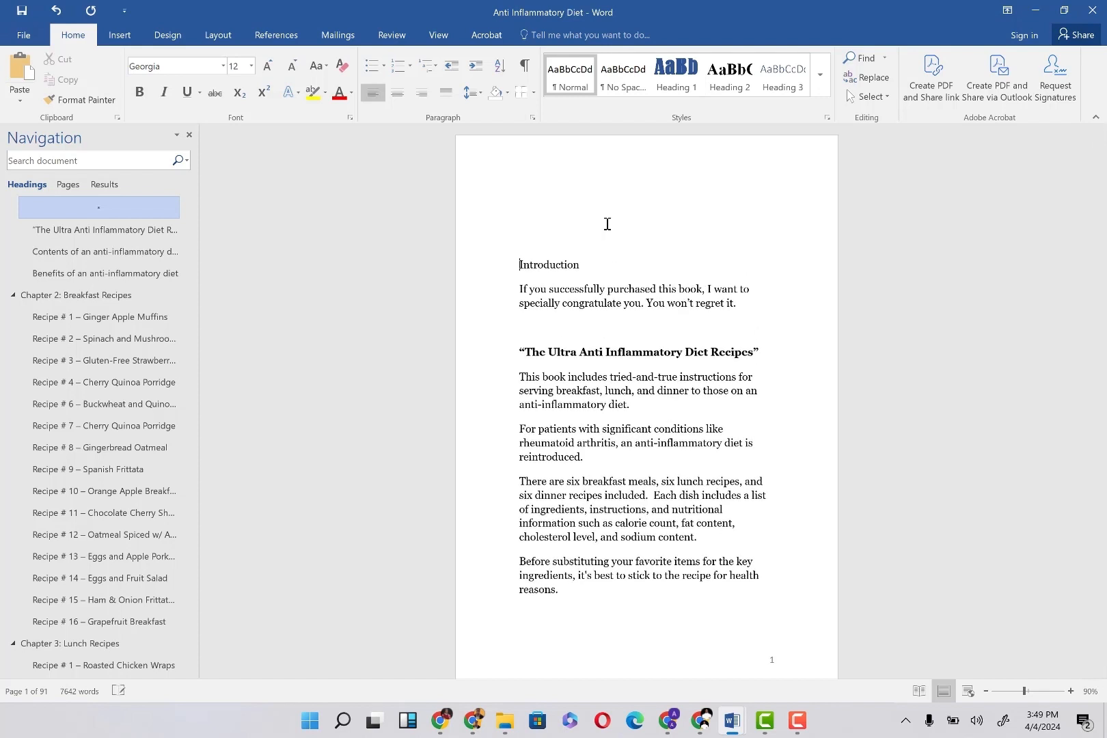
# Try a page break before the Introduction heading to move the introduction onto the second page.
pyautogui.click(130, 38)
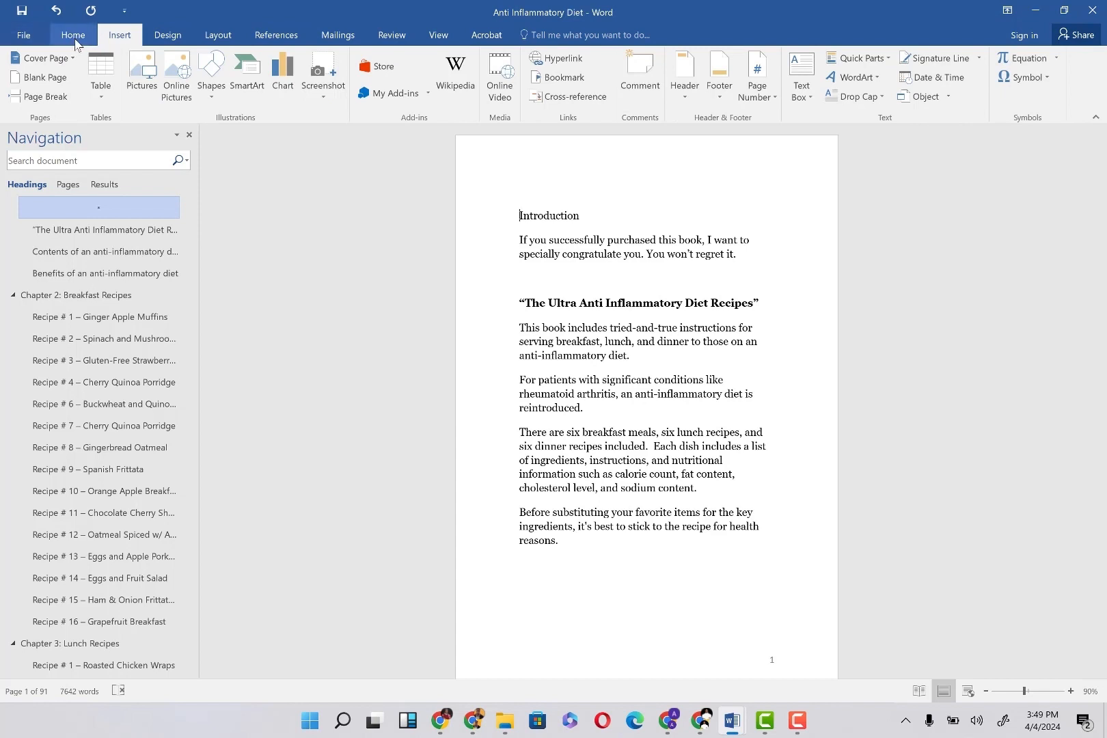
pyautogui.click(38, 96)
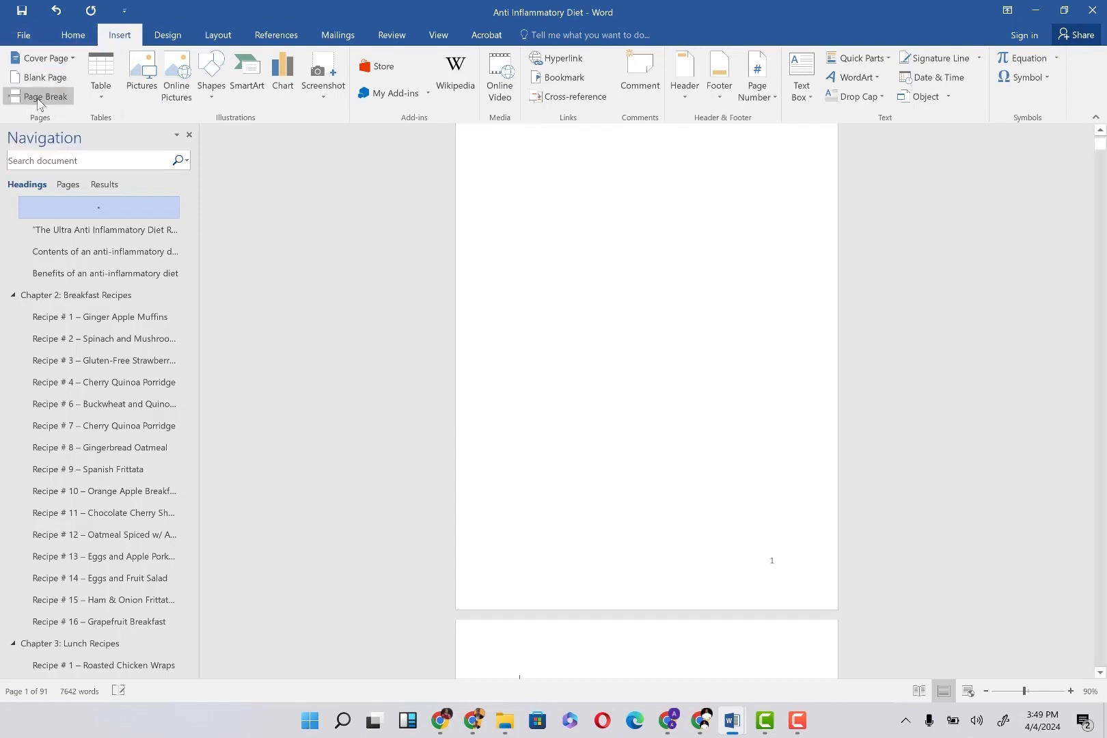
pyautogui.scroll(-5, 708, 469)
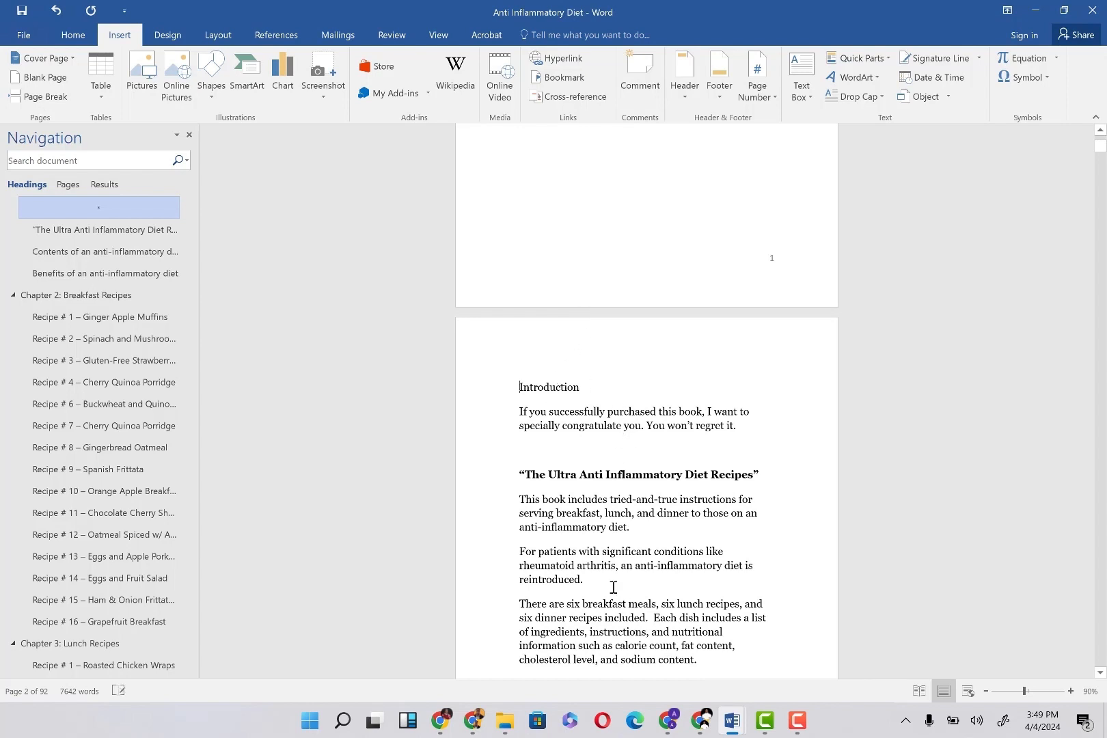
pyautogui.scroll(-5, 613, 587)
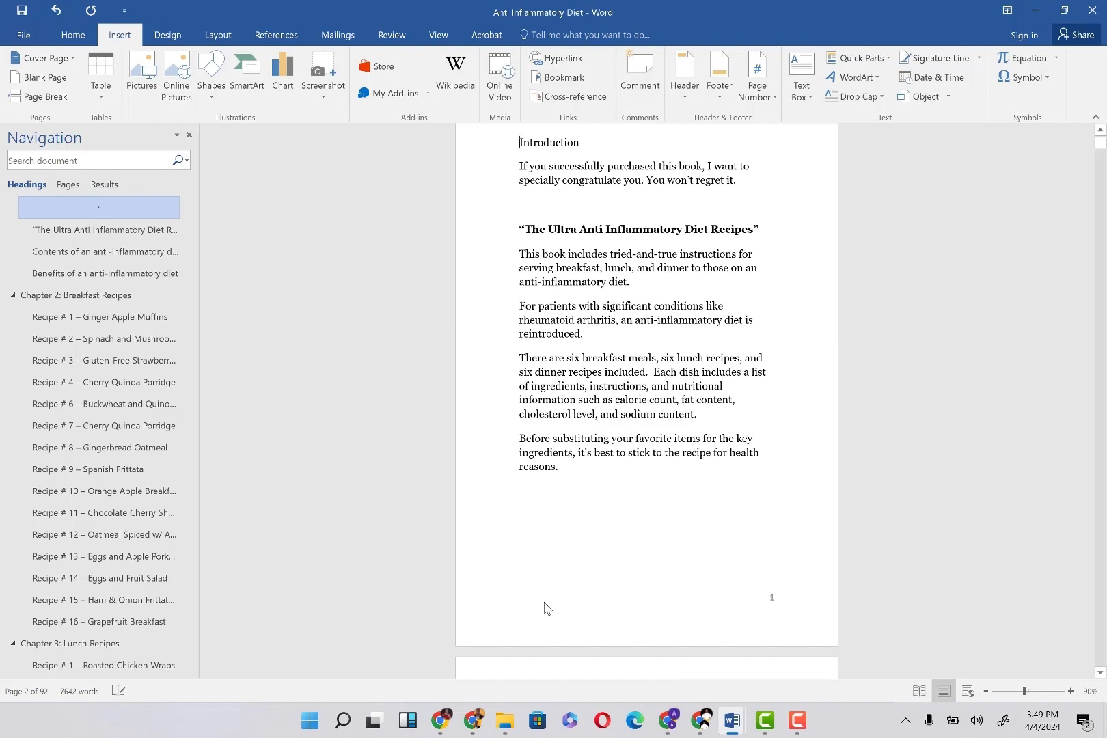
pyautogui.scroll(-5, 547, 608)
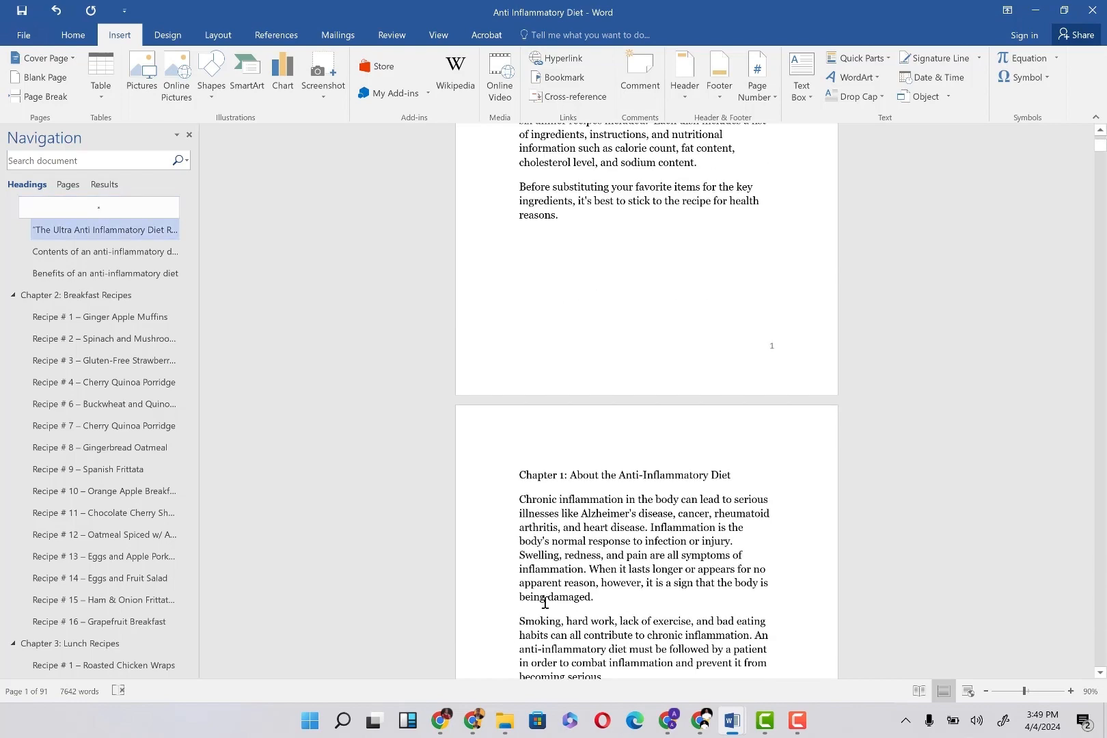
pyautogui.scroll(6, 544, 603)
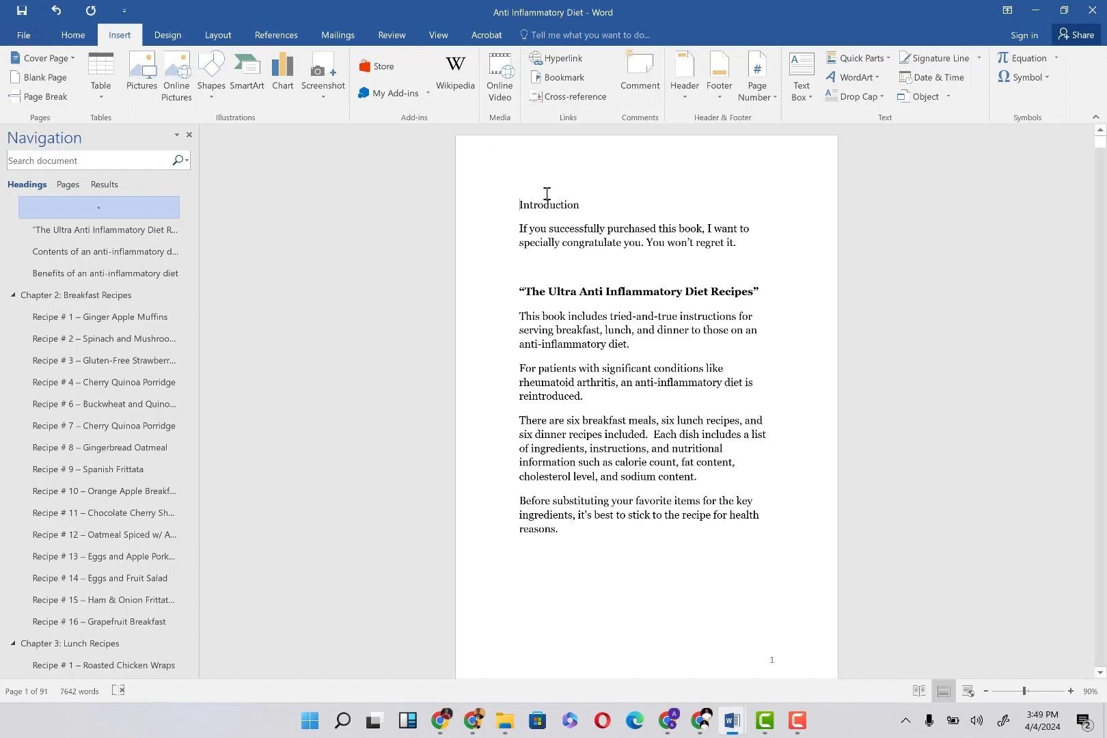
pyautogui.scroll(-1, 608, 338)
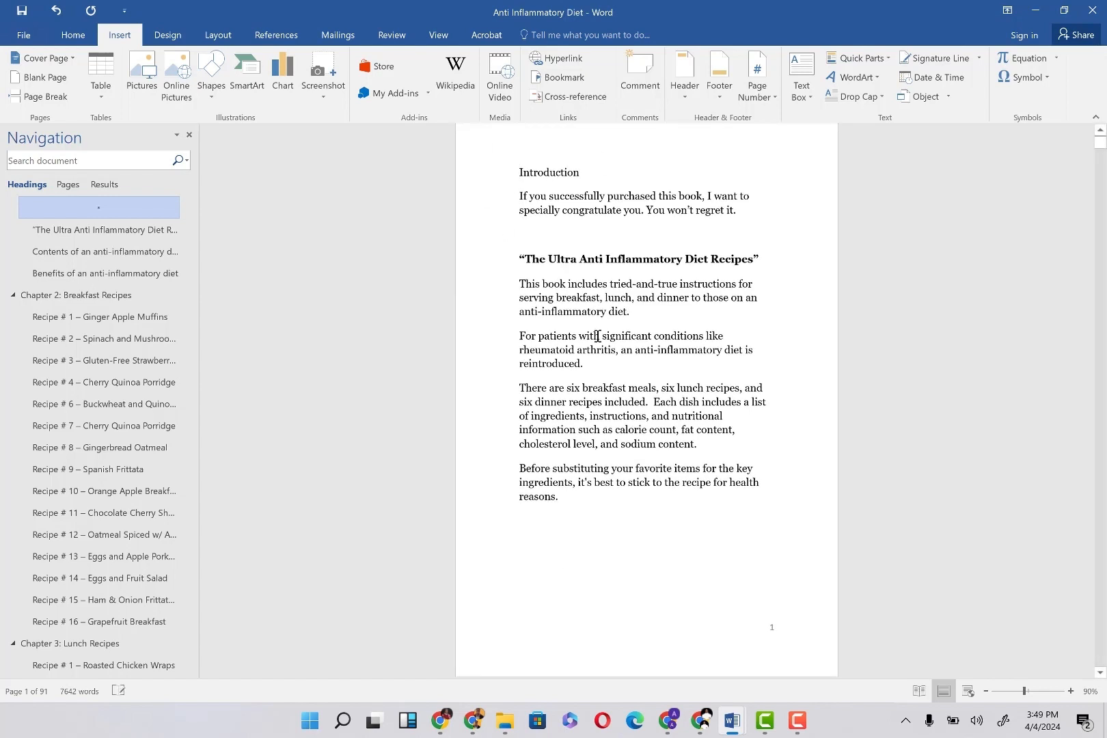
pyautogui.doubleClick(538, 171)
pyautogui.click(588, 385)
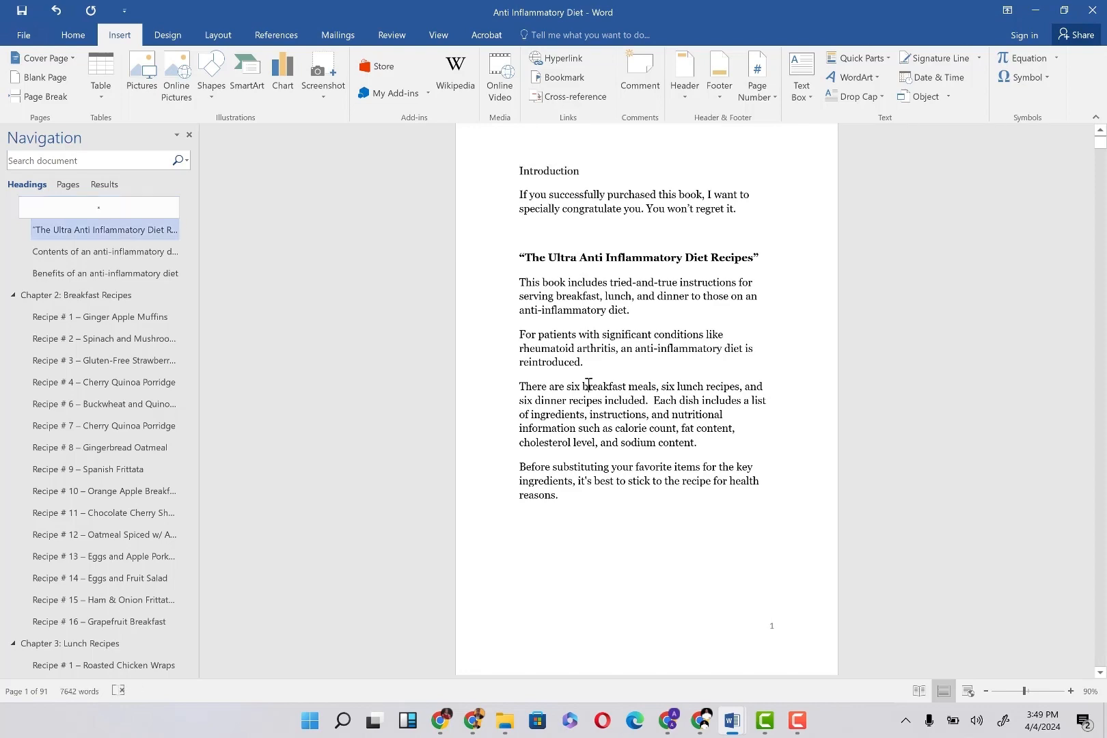
pyautogui.scroll(-15, 588, 385)
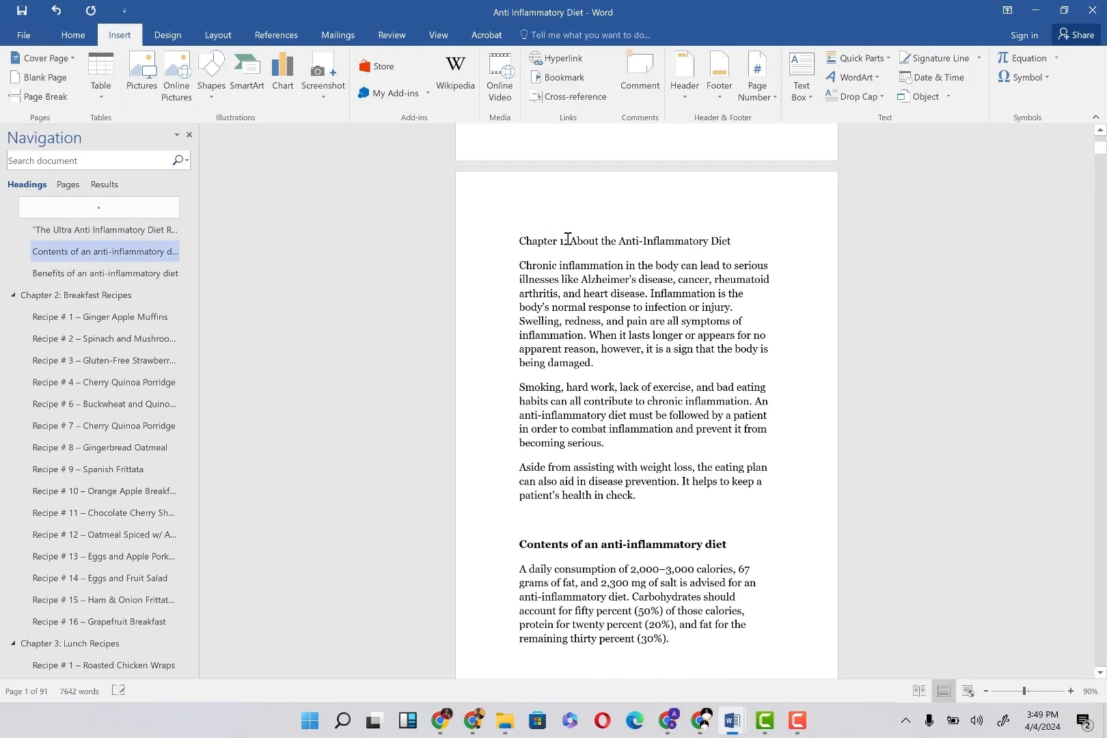
pyautogui.scroll(12, 567, 239)
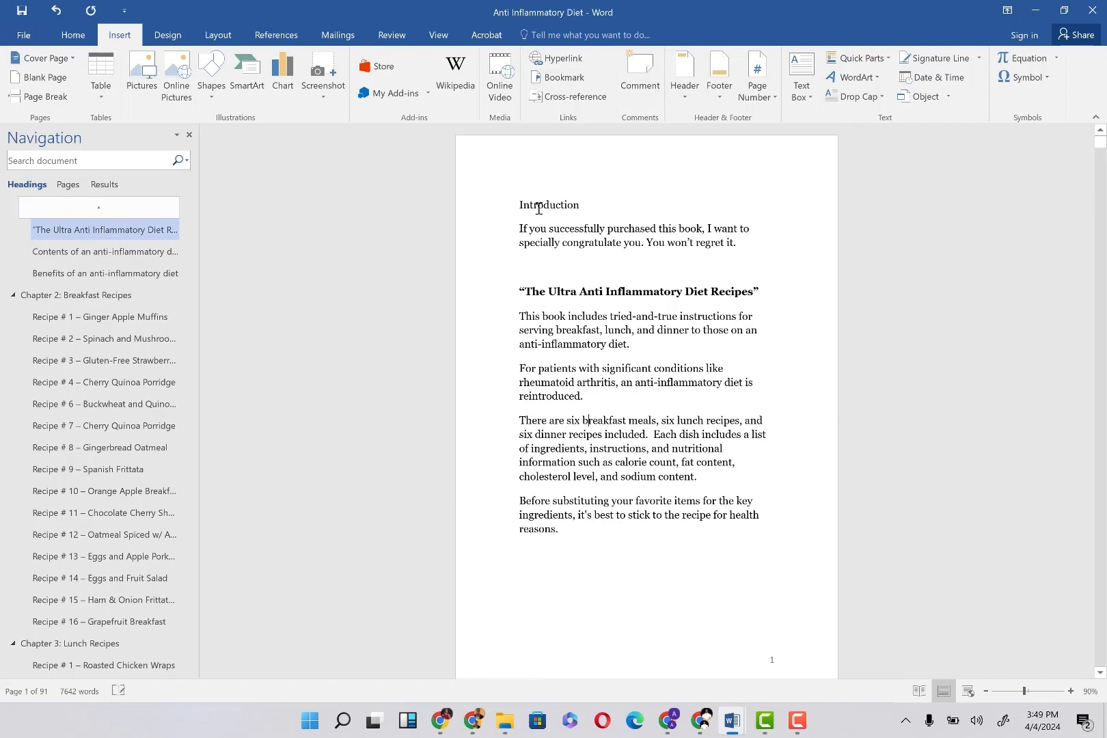
# Apply the Heading 1 style to the Introduction title on the first page.
pyautogui.doubleClick(539, 208)
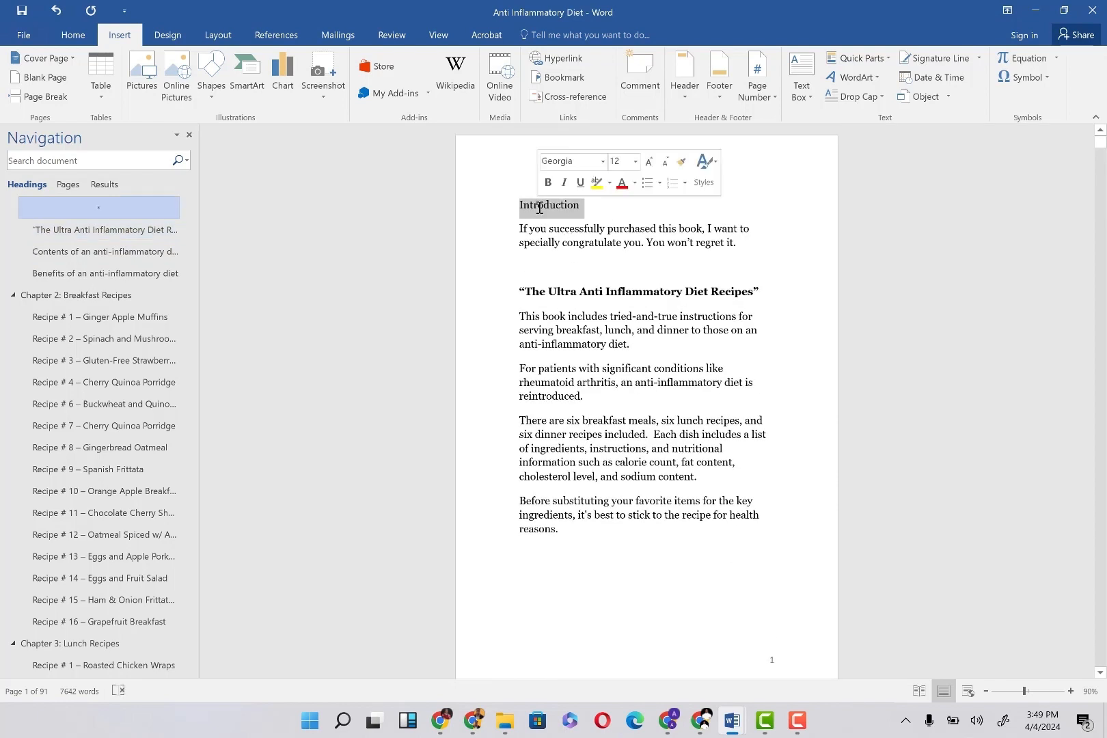
pyautogui.click(77, 40)
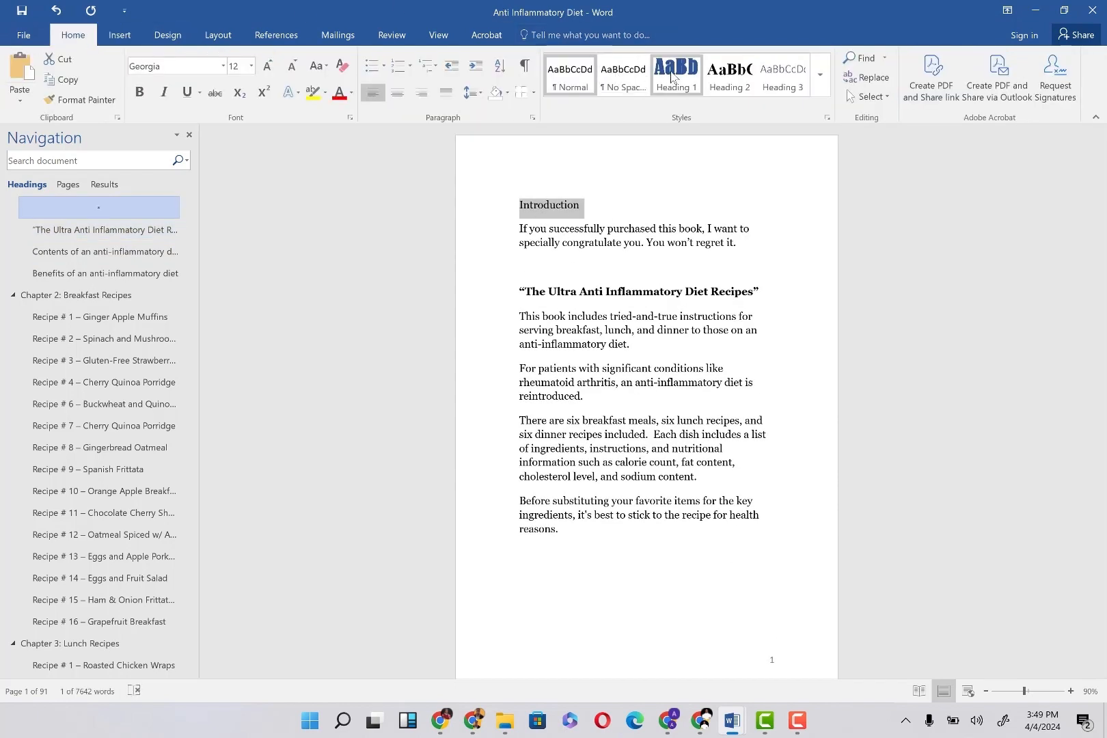
pyautogui.click(692, 93)
pyautogui.click(692, 92)
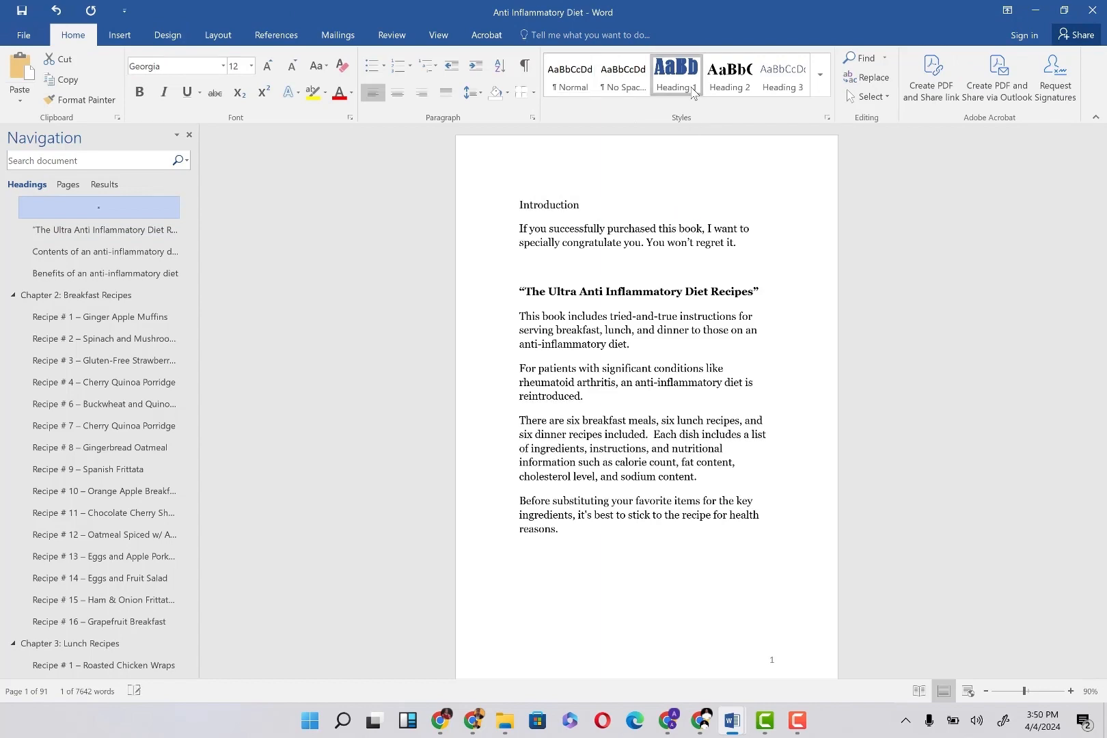
pyautogui.click(669, 253)
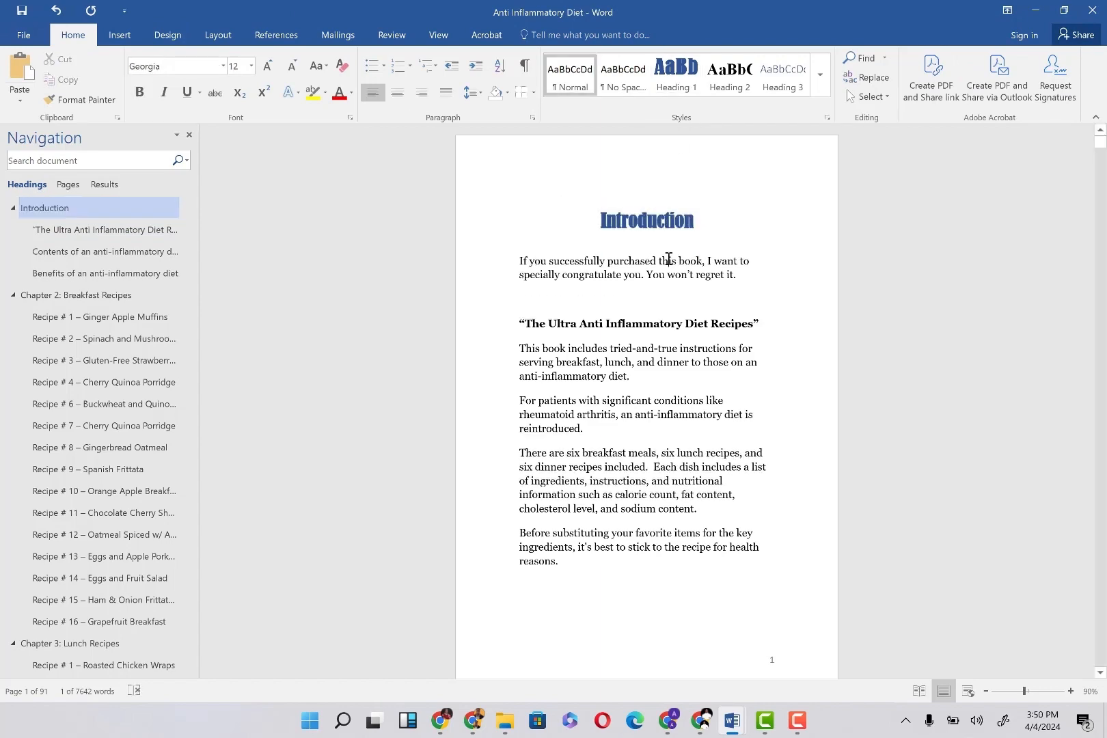
# Apply the Heading 1 style to the title "Chapter 1: About the Anti-Inflammatory Diet".
pyautogui.scroll(-12, 642, 384)
pyautogui.scroll(-3, 642, 384)
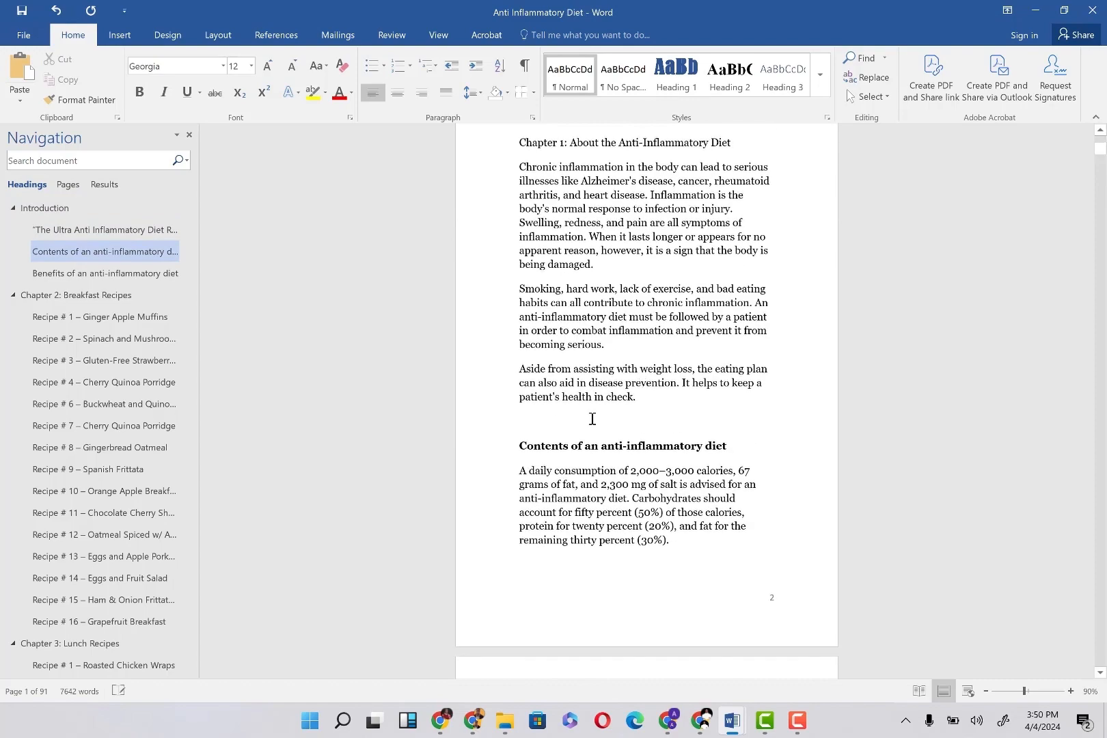
pyautogui.scroll(-10, 573, 446)
pyautogui.scroll(12, 573, 446)
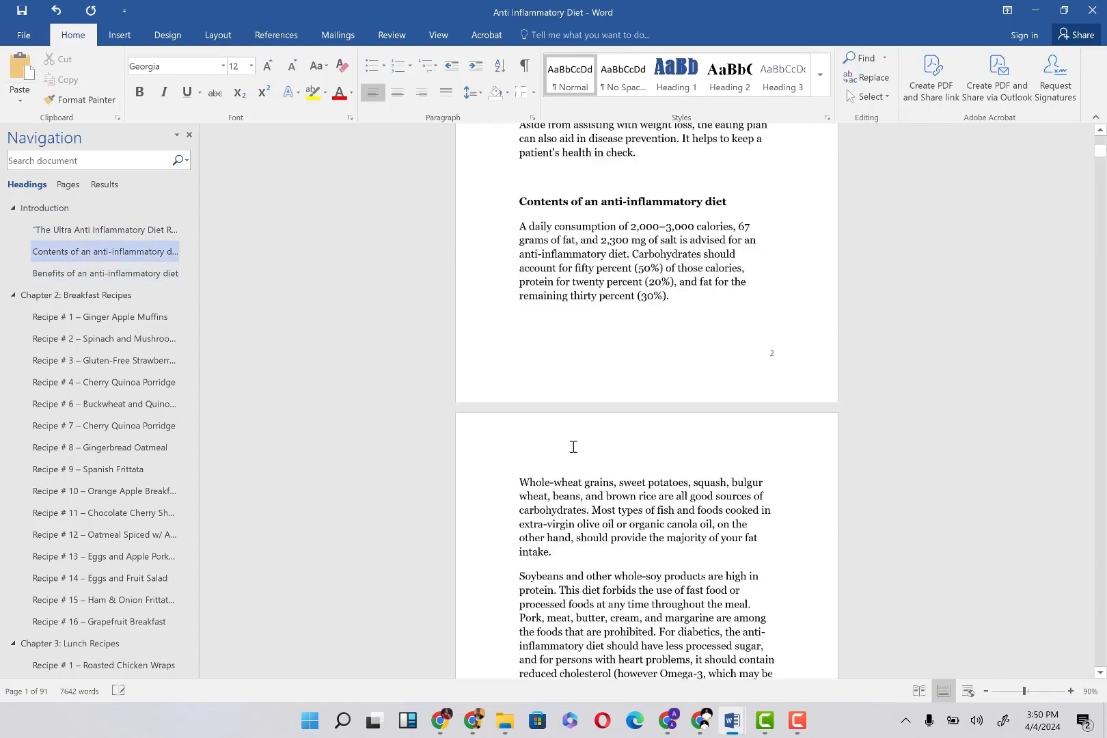
pyautogui.scroll(3, 573, 446)
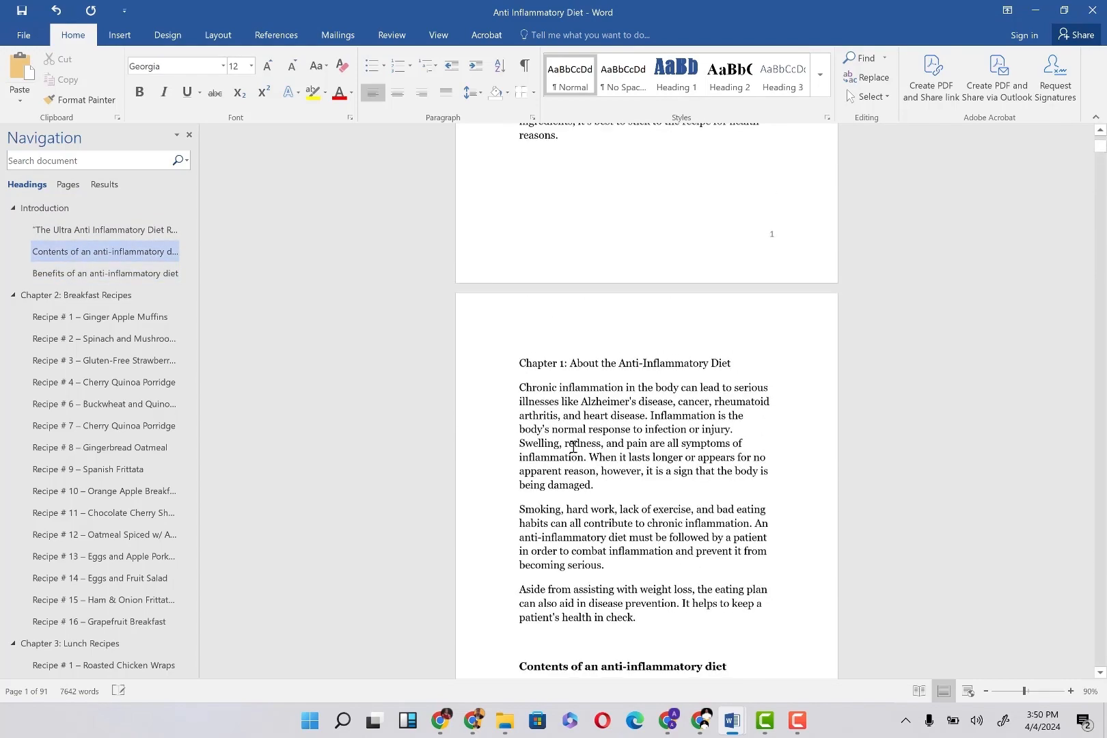
pyautogui.tripleClick(599, 361)
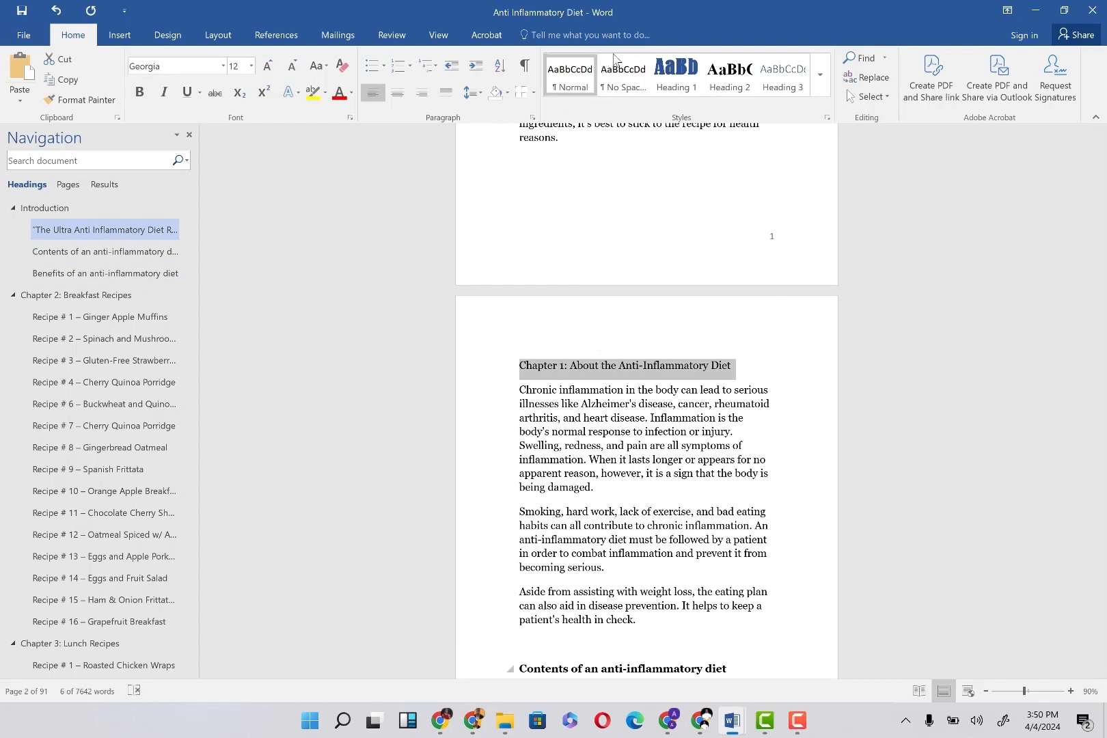
pyautogui.click(676, 74)
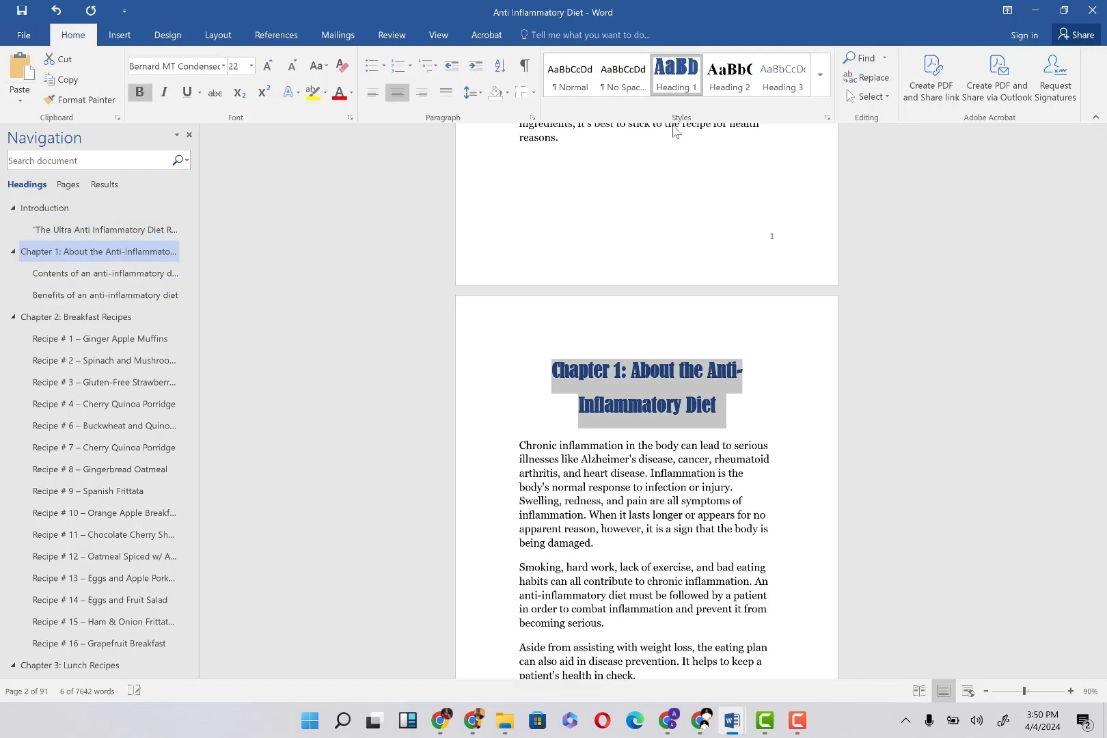
# Split the Chapter 1 heading so "About the Anti-Inflammatory Diet" sits on its own line, and remove the colon after "Chapter 1".
pyautogui.click(640, 371)
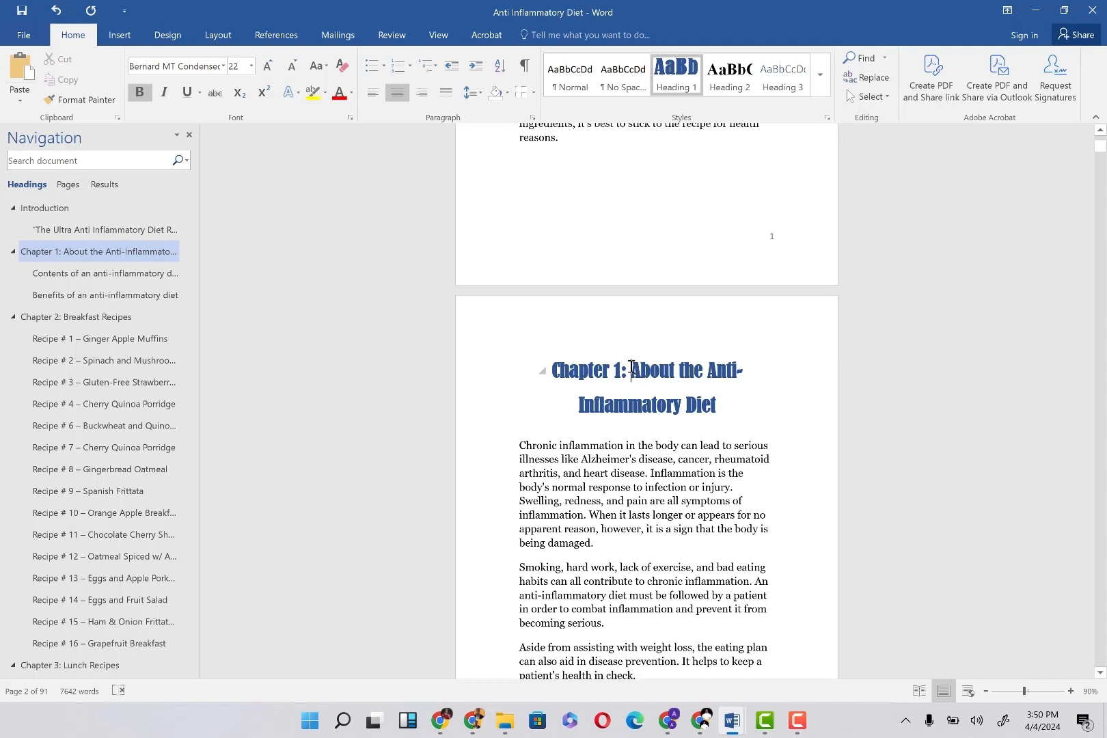
pyautogui.press('Return')
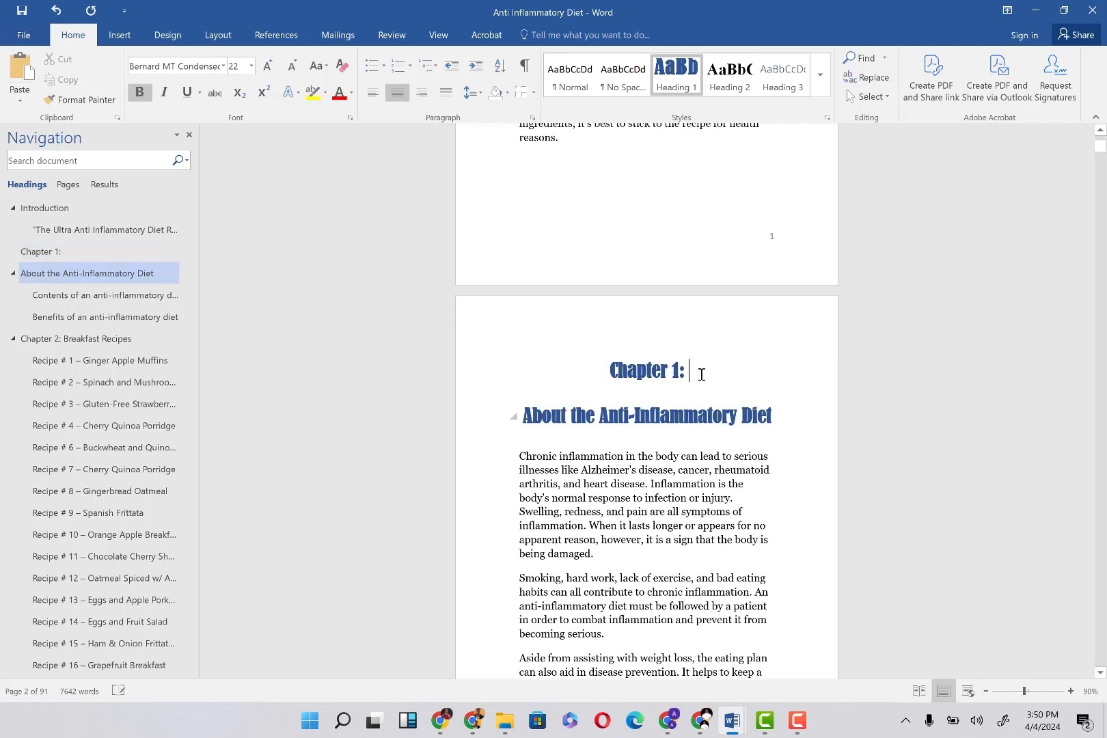
pyautogui.click(701, 374)
pyautogui.press('BackSpace')
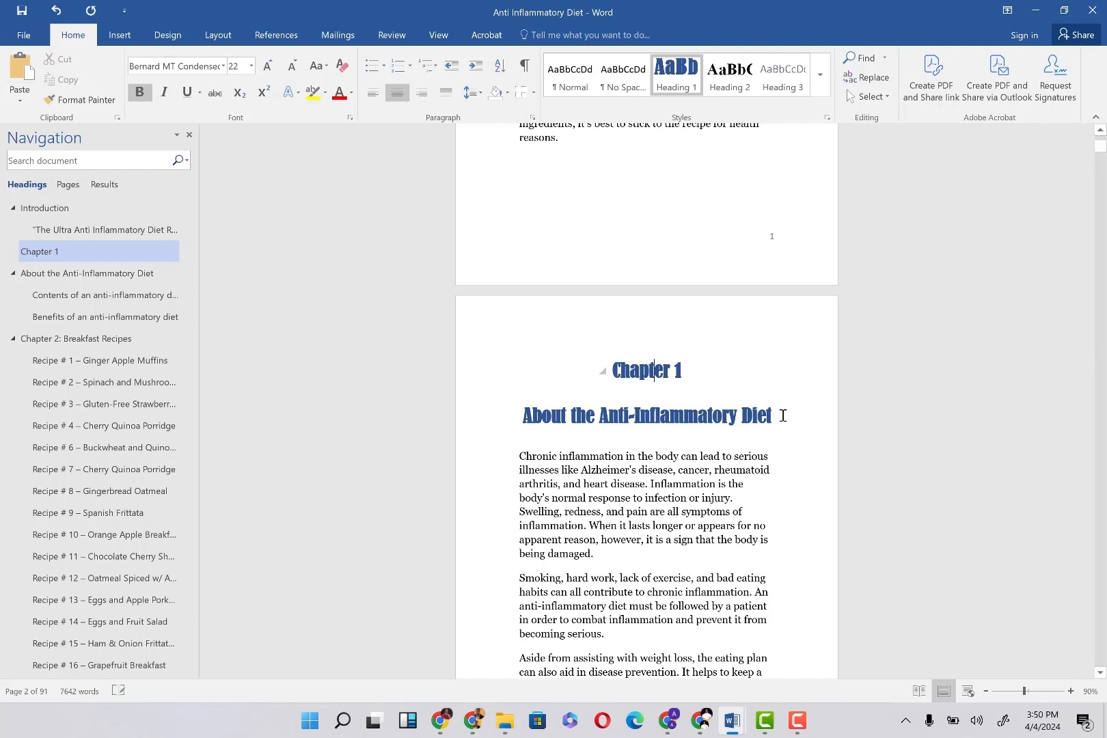
# Set the line spacing of the two-line heading "Chapter 1" and "About the Anti-Inflammatory Diet" to 1.0.
pyautogui.moveTo(783, 415); pyautogui.dragTo(645, 387)
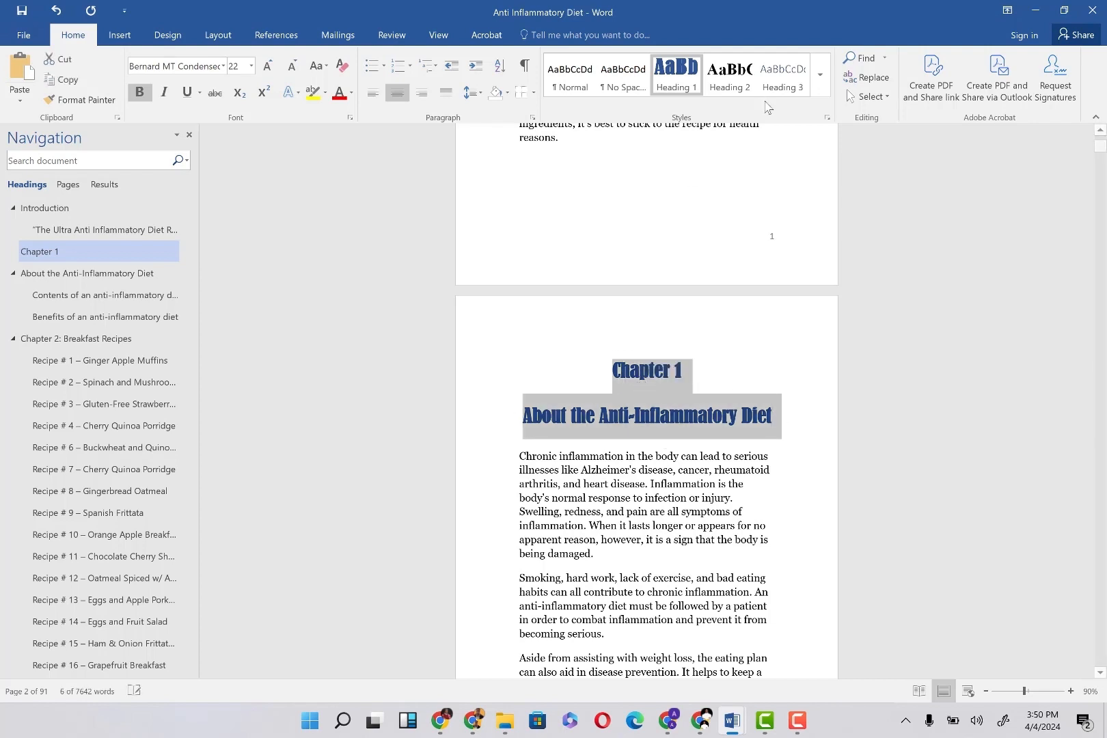
pyautogui.click(470, 93)
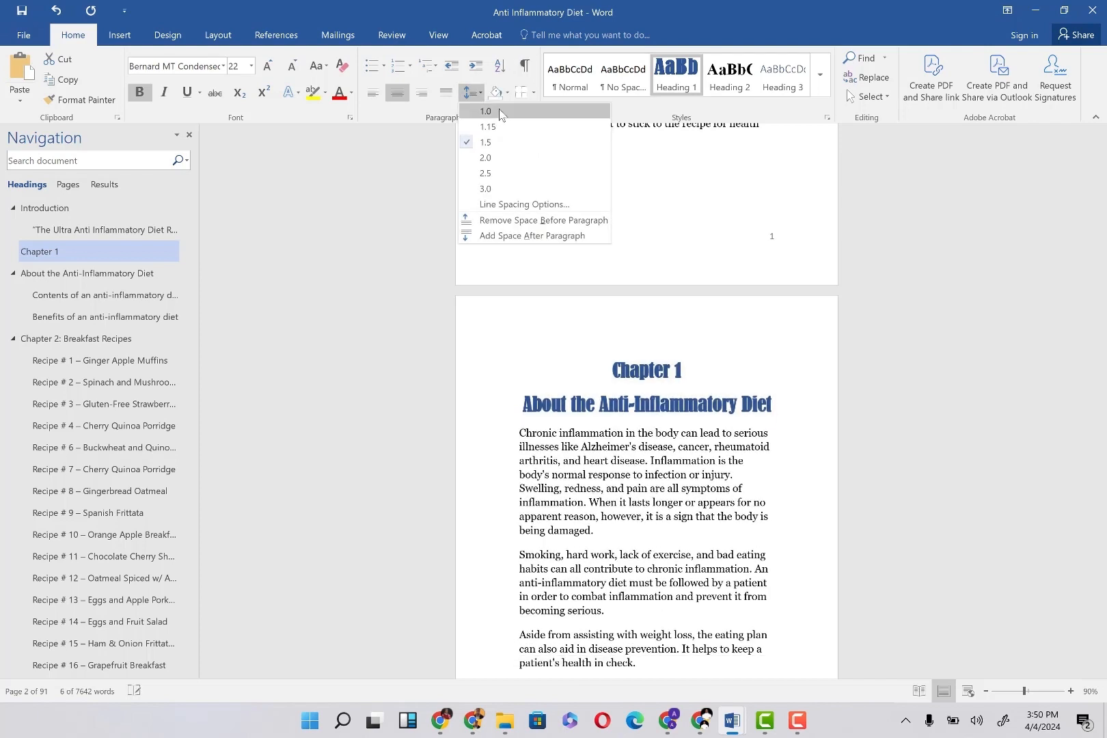
pyautogui.click(499, 110)
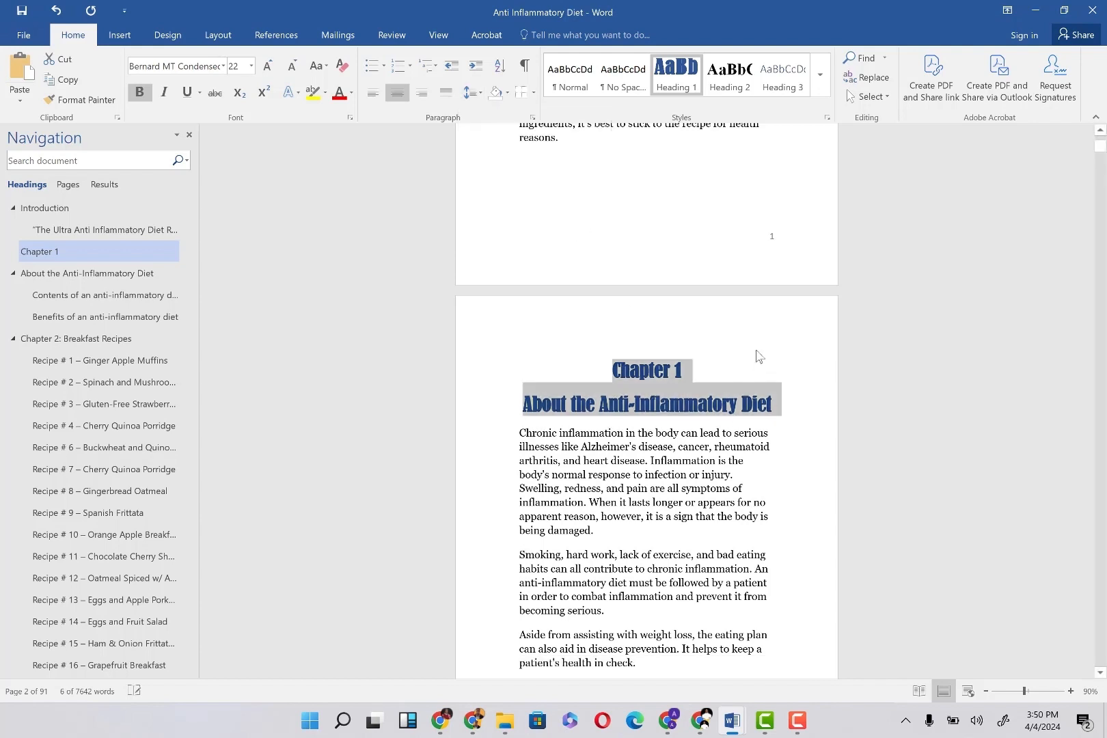
# Reapply the Heading 1 style to the "Chapter 1" line.
pyautogui.click(741, 369)
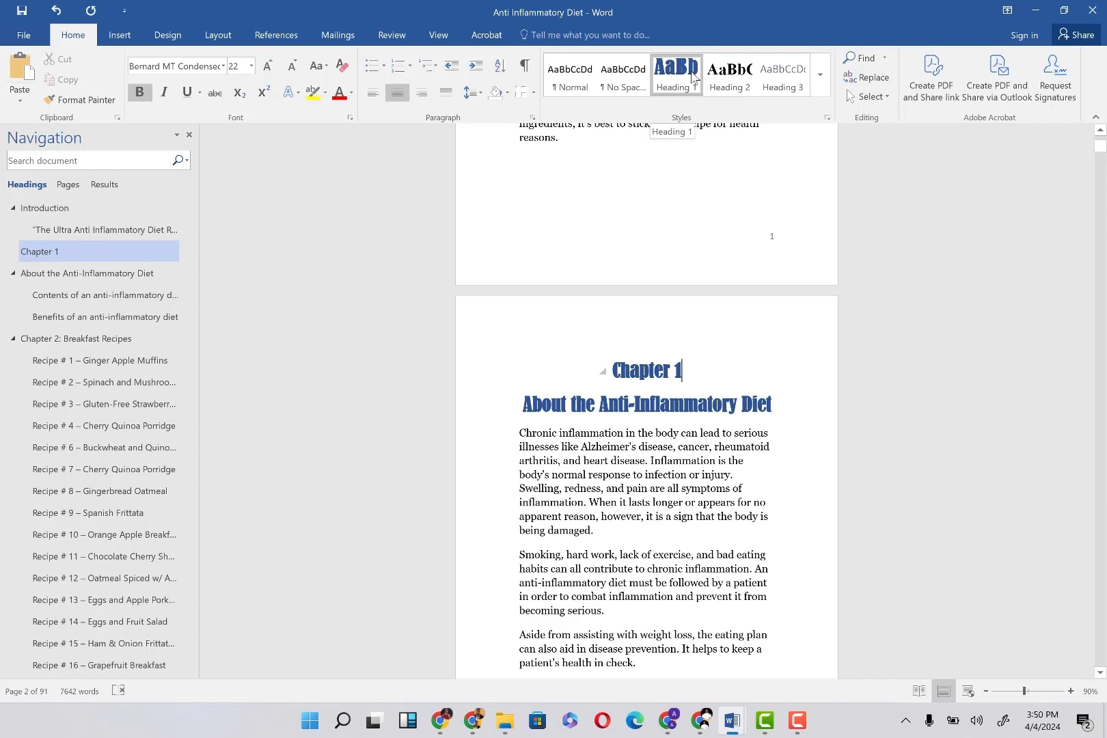
pyautogui.scroll(-9, 682, 328)
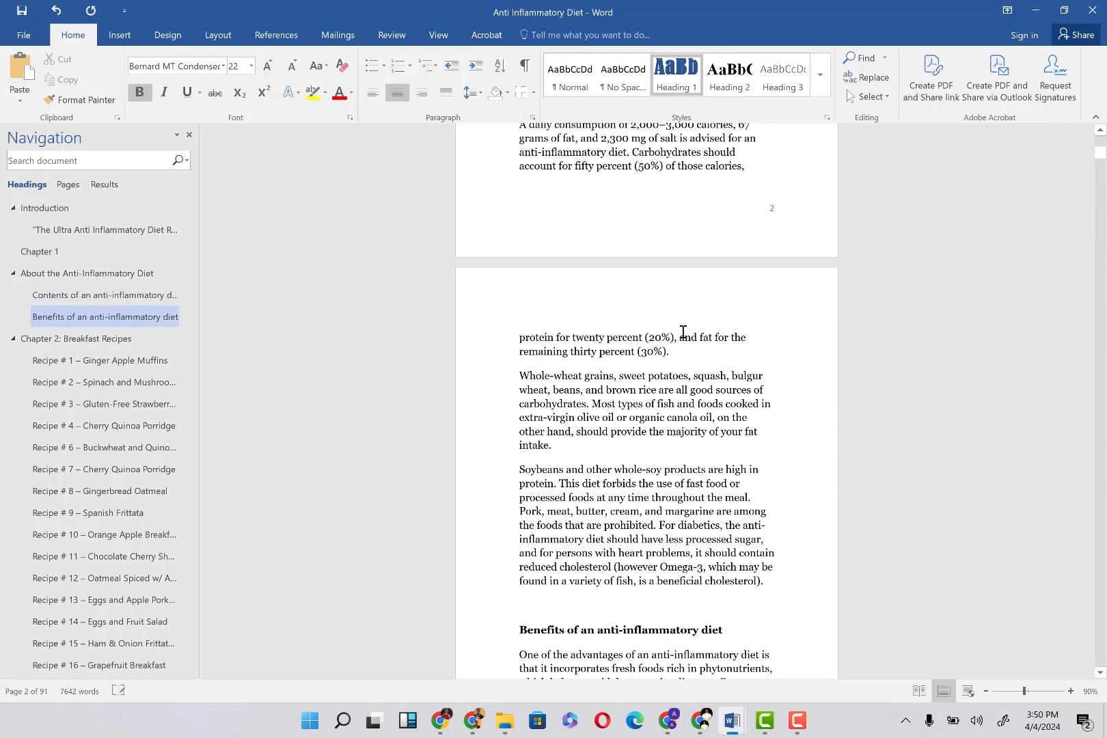
pyautogui.scroll(9, 682, 328)
pyautogui.click(676, 74)
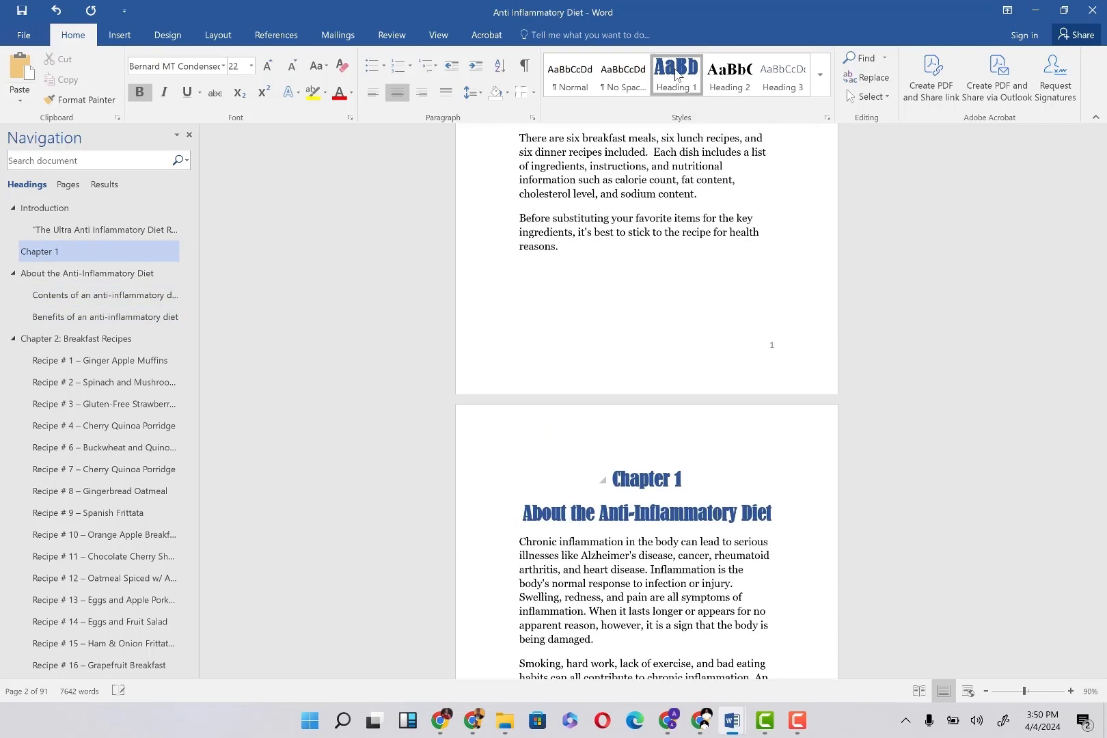
# Modify the Heading 1 style to use the black Text 1 font colour and update automatically.
pyautogui.rightClick(676, 73)
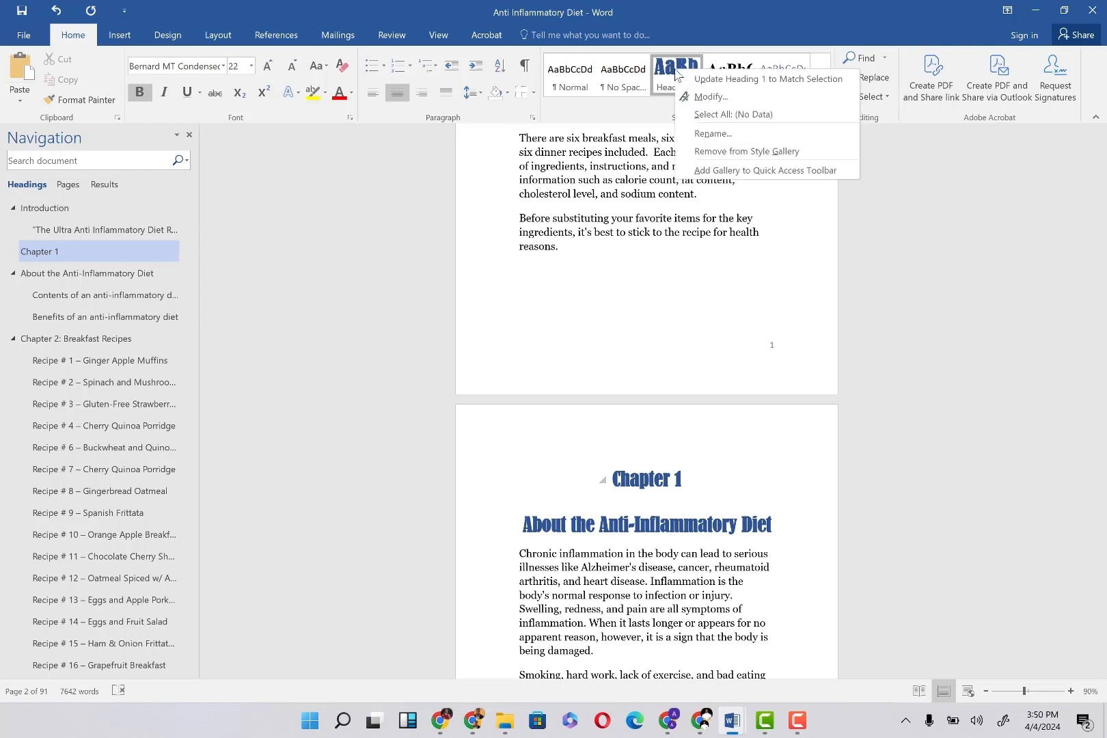
pyautogui.press('Escape')
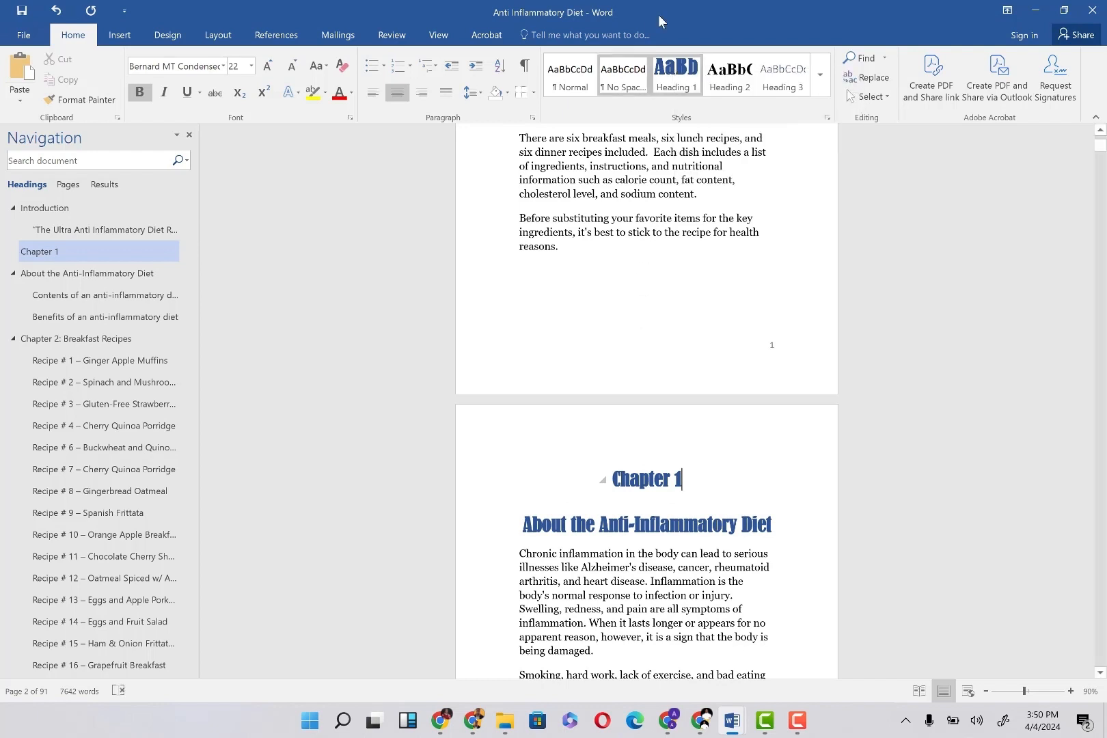
pyautogui.rightClick(674, 73)
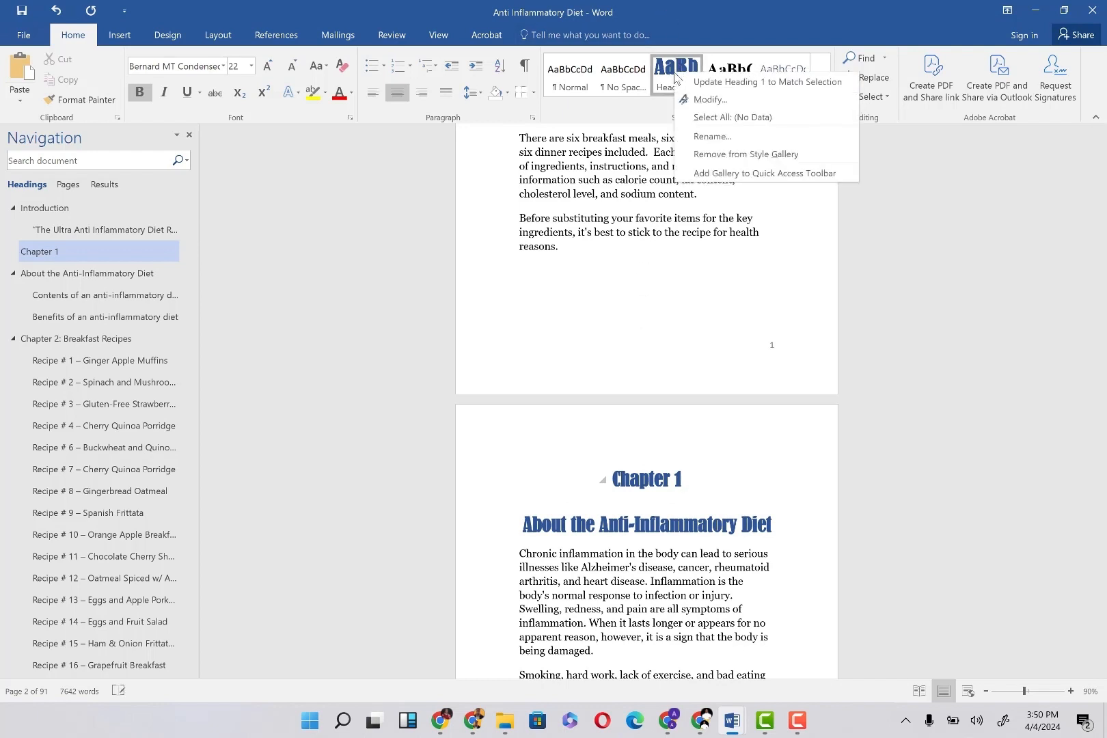
pyautogui.click(724, 100)
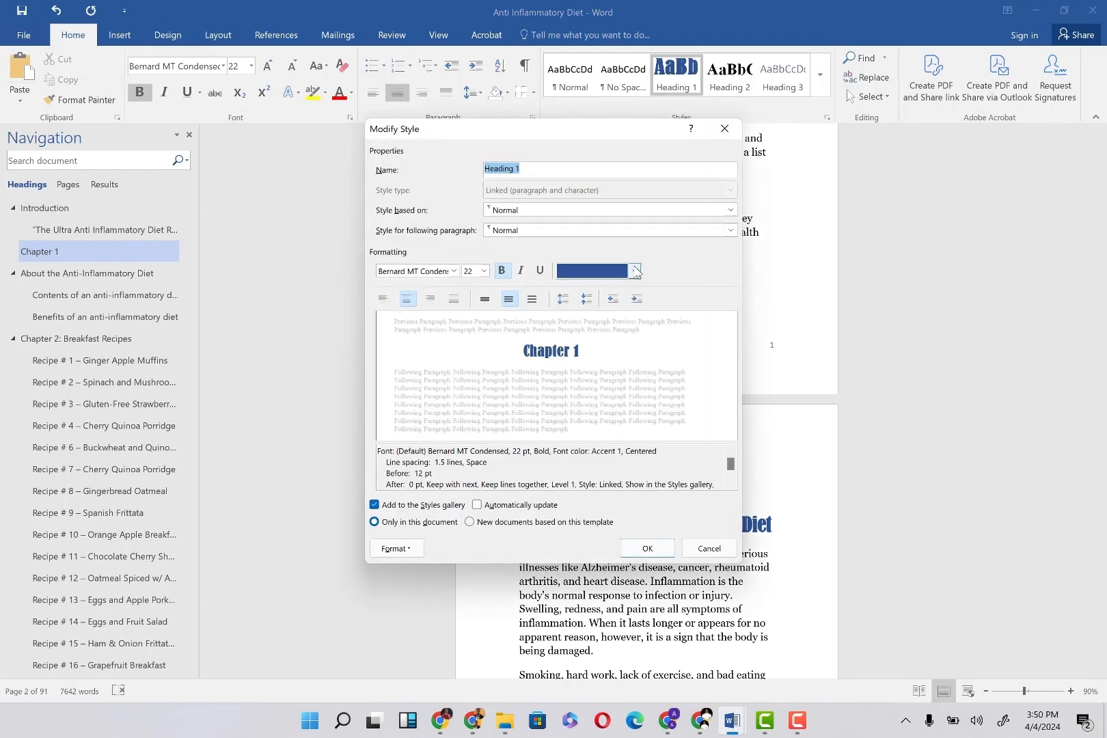
pyautogui.click(635, 270)
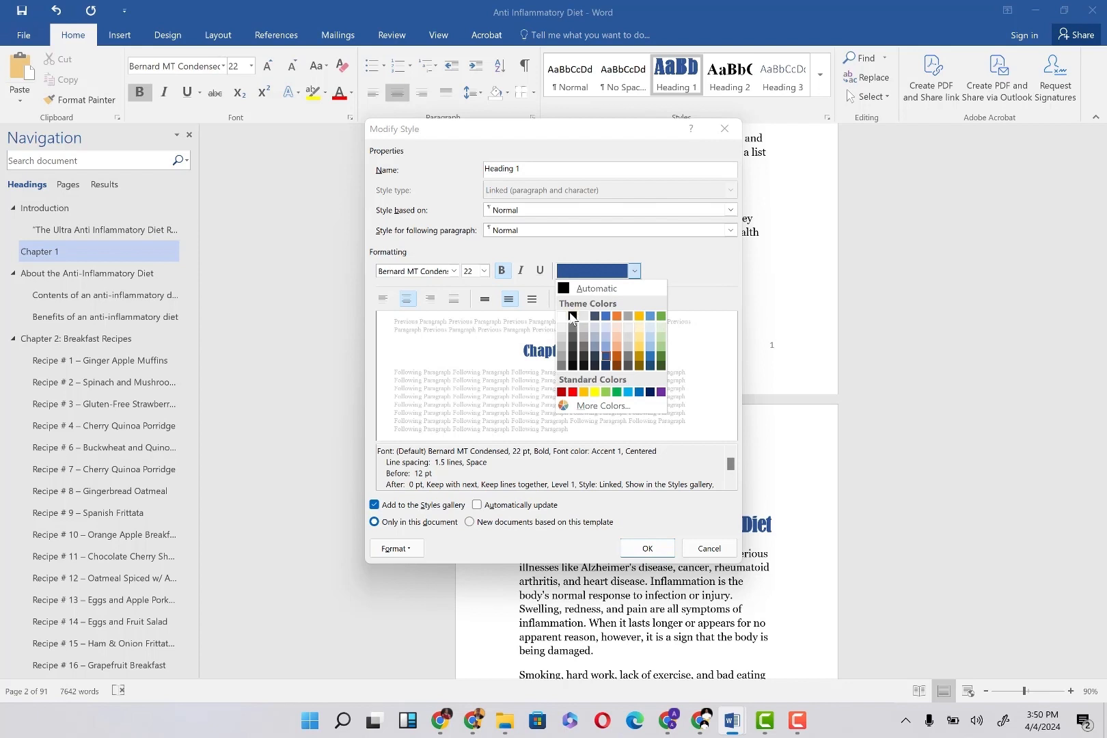
pyautogui.click(572, 316)
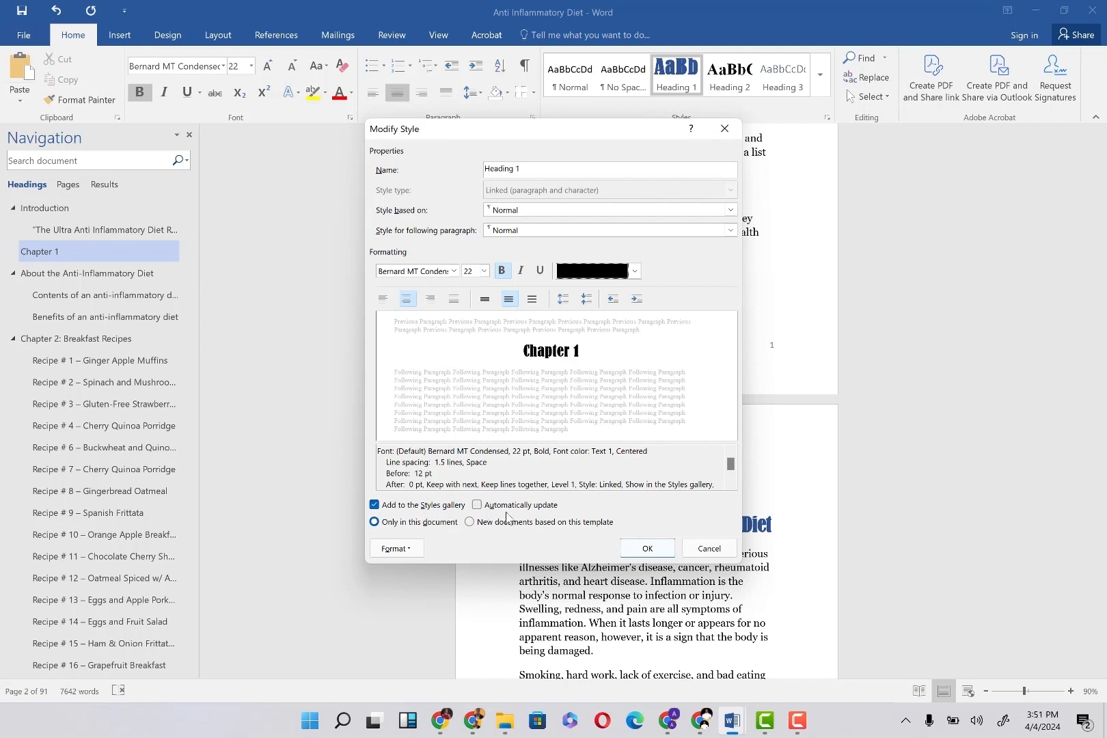
pyautogui.click(477, 505)
pyautogui.click(647, 548)
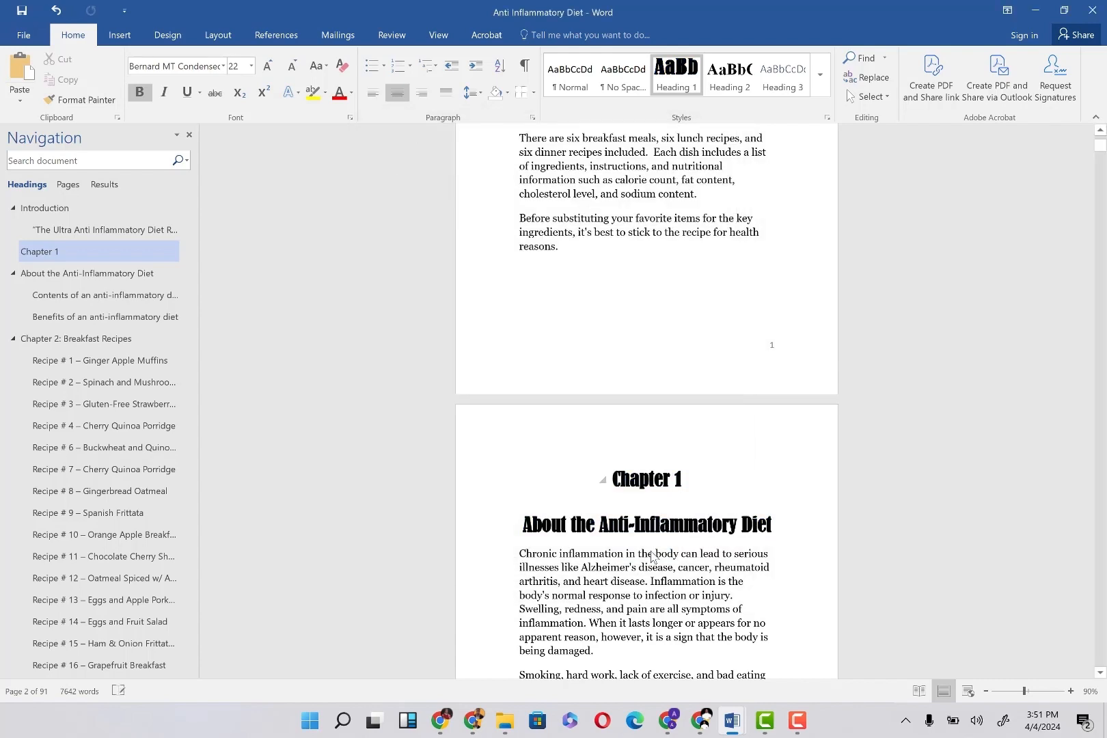
# Apply the Heading 2 style to the subheading "Contents of an anti-inflammatory diet" in Chapter 1.
pyautogui.scroll(3, 656, 225)
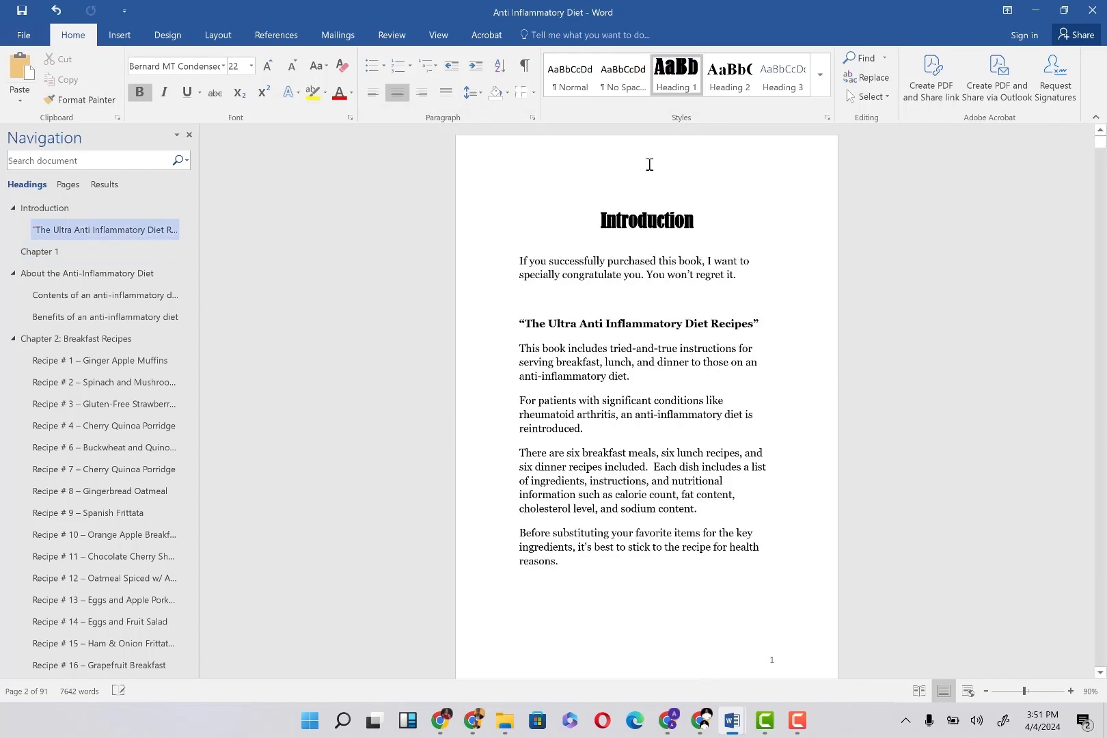
pyautogui.scroll(-10, 675, 395)
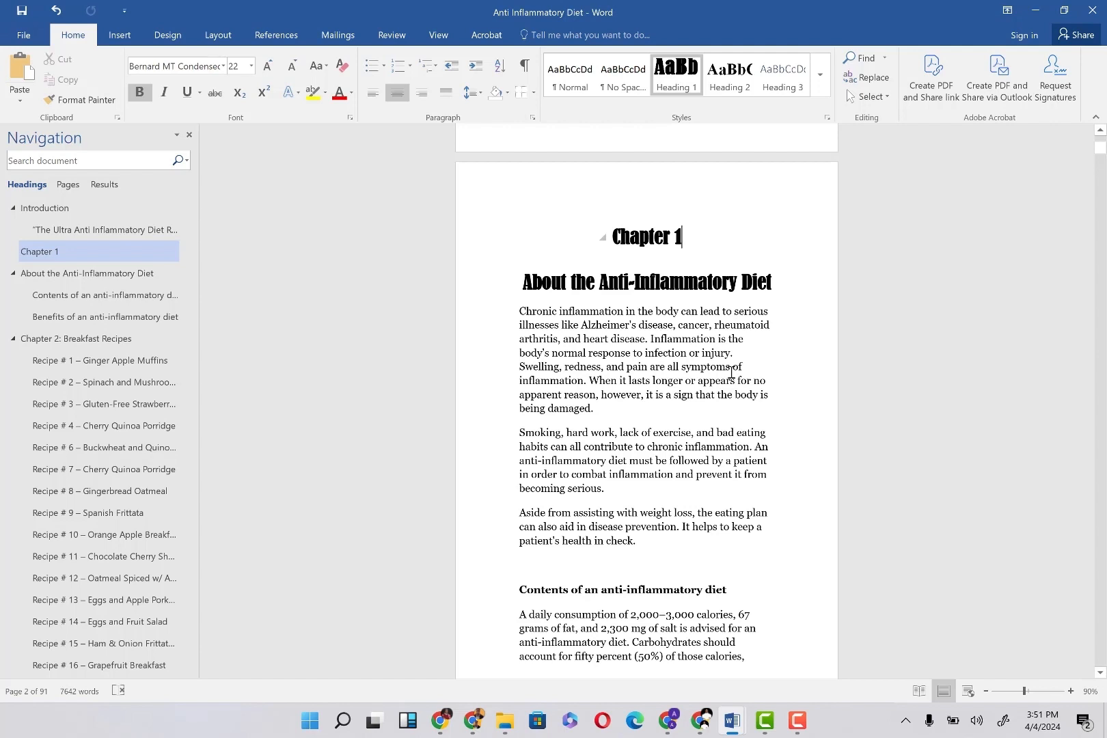
pyautogui.scroll(-3, 740, 598)
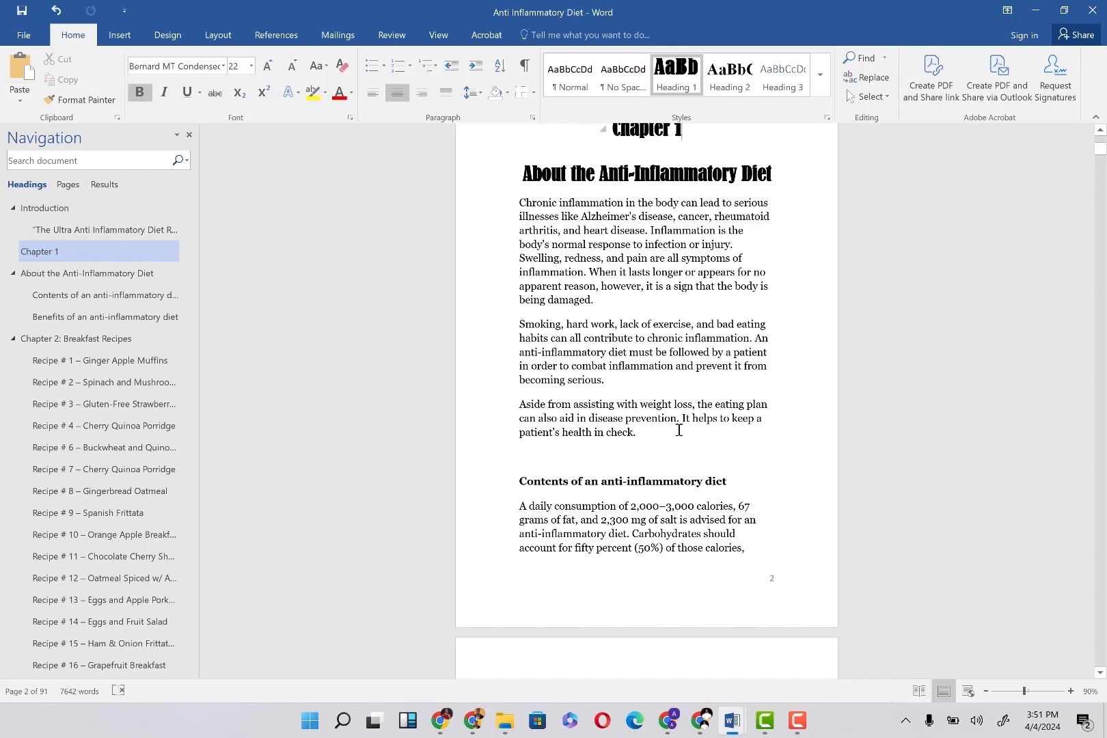
pyautogui.tripleClick(600, 485)
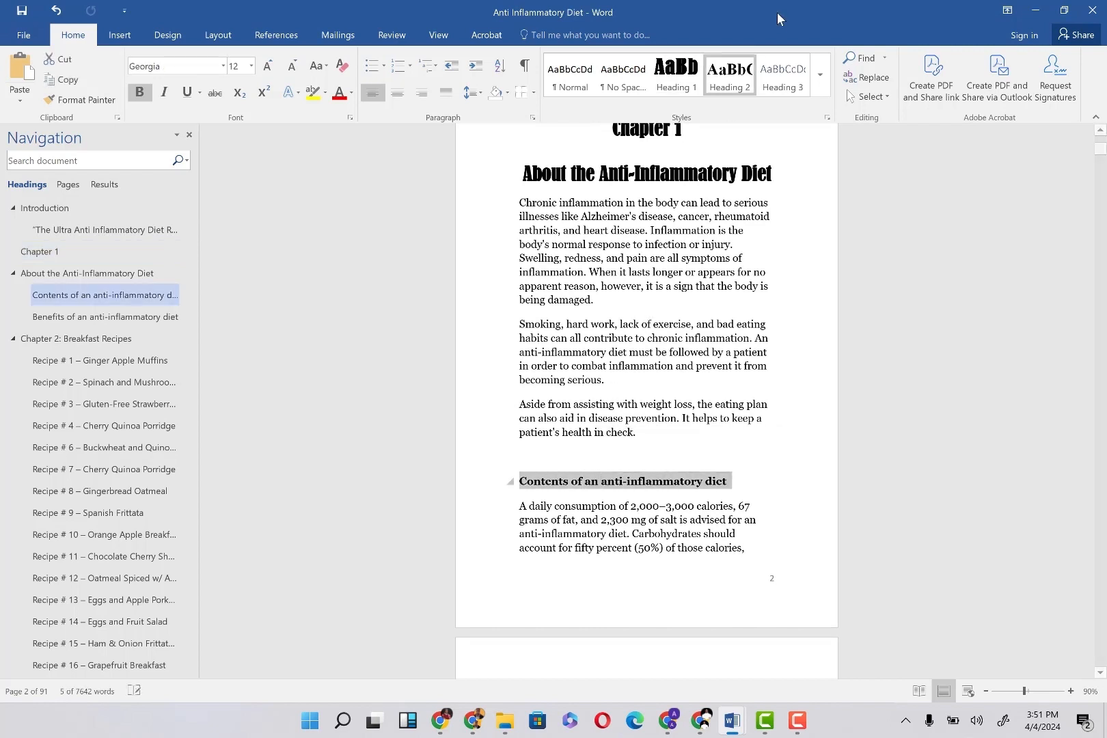
pyautogui.click(730, 76)
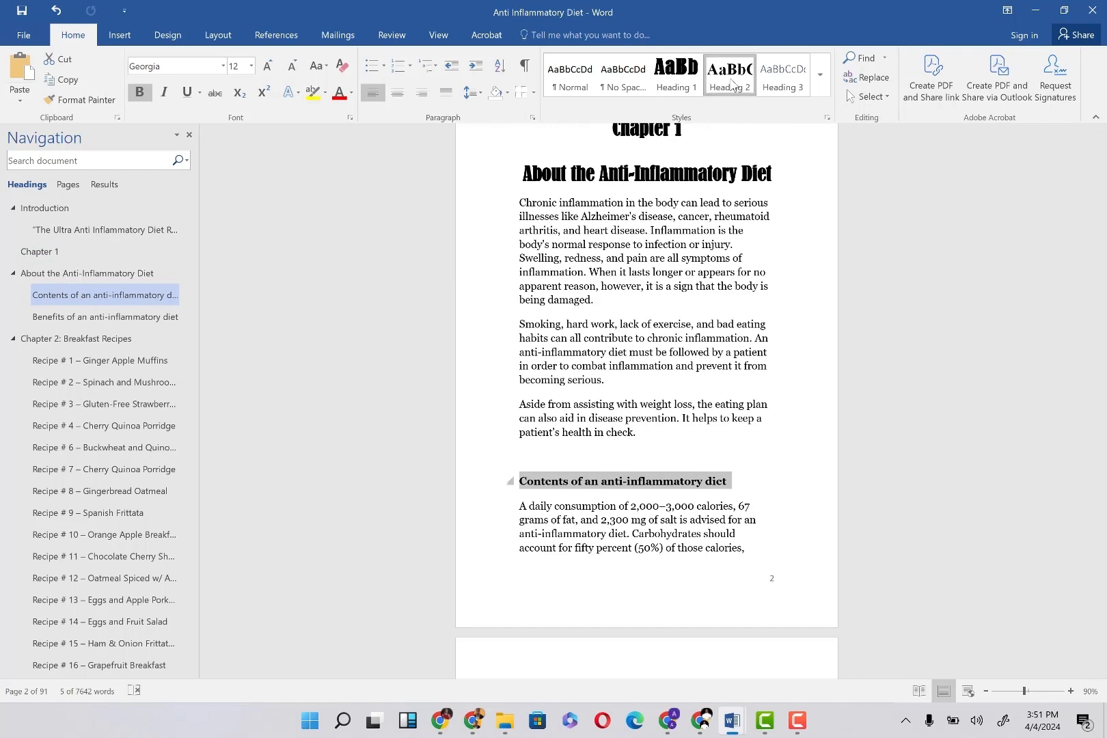
pyautogui.click(555, 507)
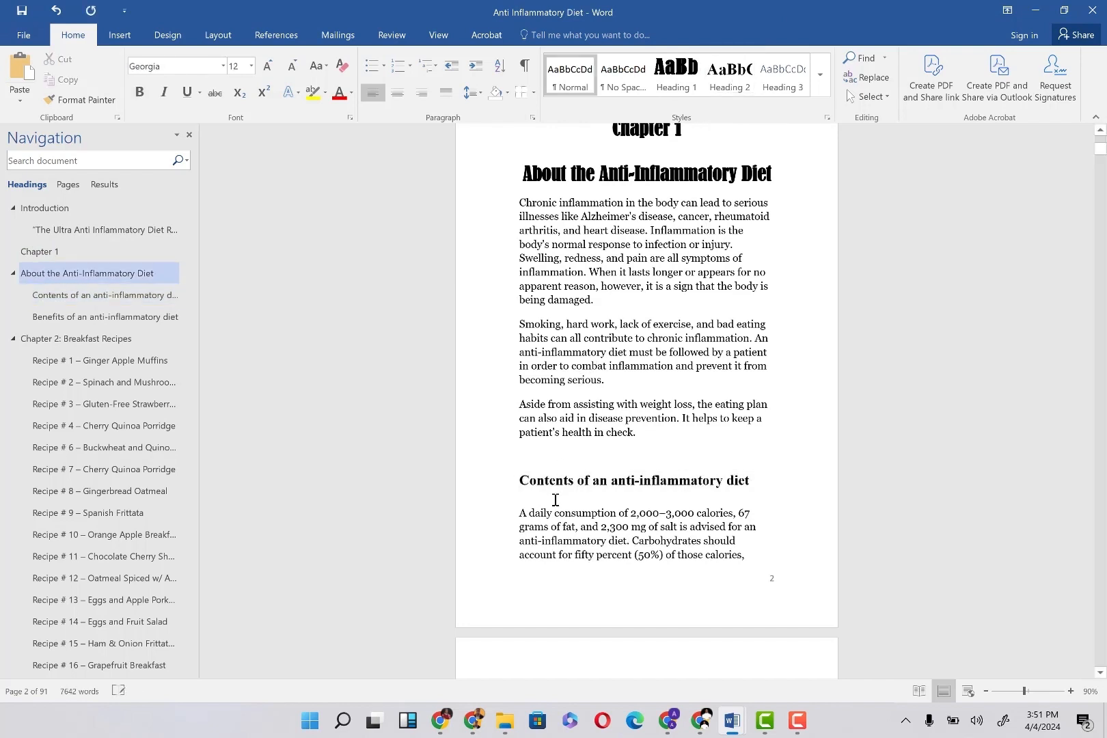
# Set the line spacing of the "Contents of an anti-inflammatory diet" subheading and the paragraph below it to 1.0.
pyautogui.moveTo(768, 512); pyautogui.dragTo(519, 478)
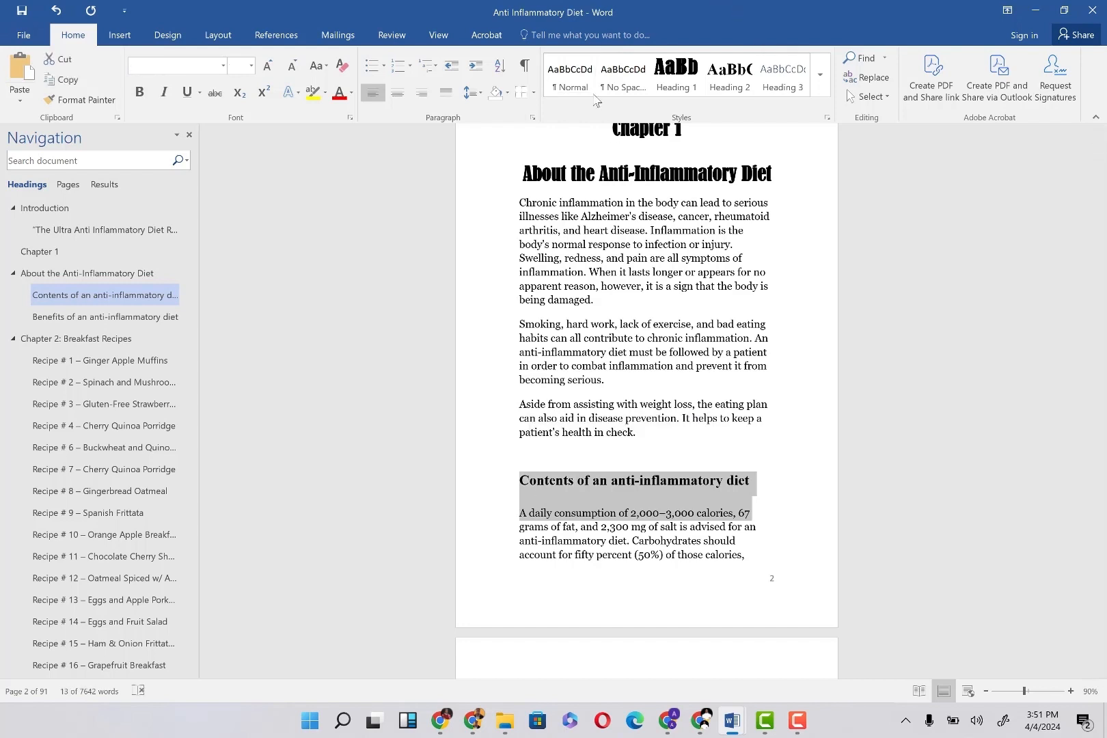
pyautogui.click(470, 92)
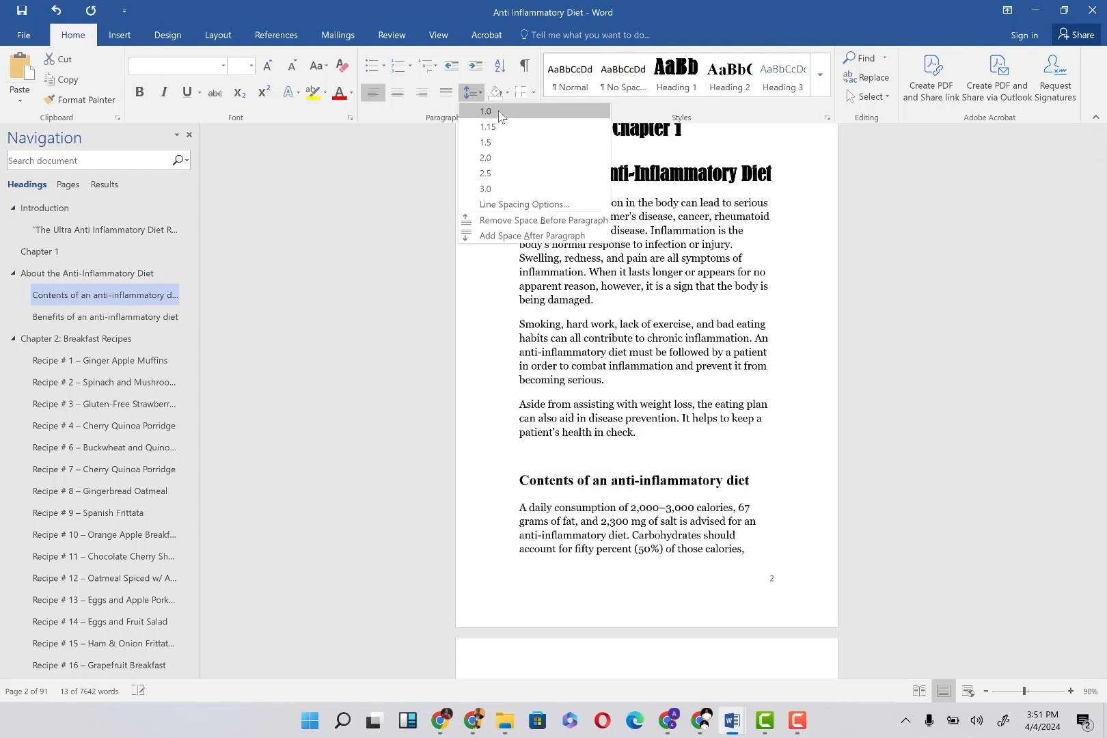
pyautogui.click(552, 112)
pyautogui.click(612, 413)
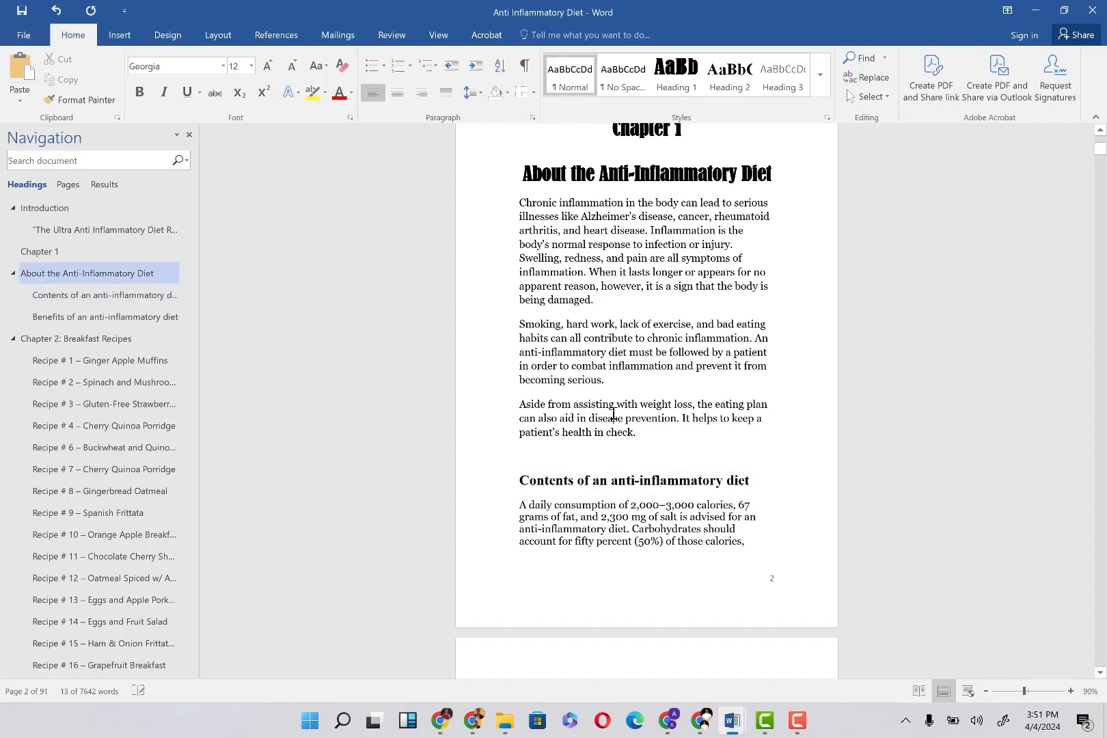
# Set the line spacing of the "Benefits of an anti-inflammatory diet" subheading and its first paragraph to 1.0.
pyautogui.scroll(-10, 636, 538)
pyautogui.scroll(-3, 636, 537)
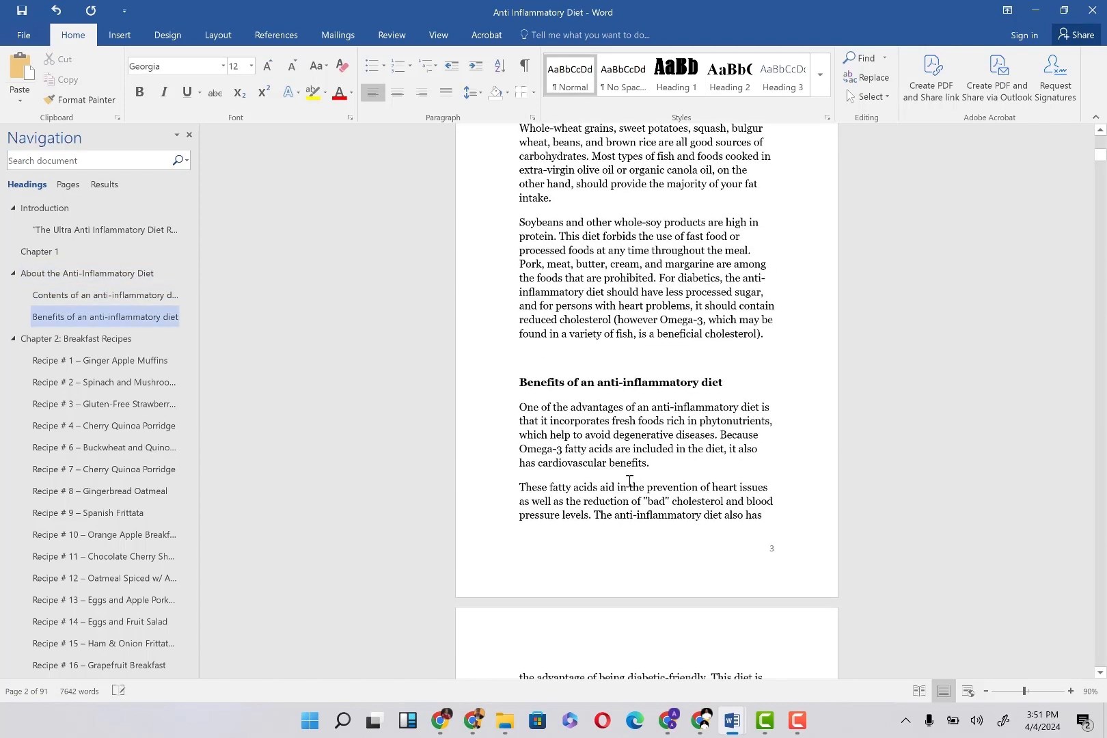
pyautogui.tripleClick(584, 382)
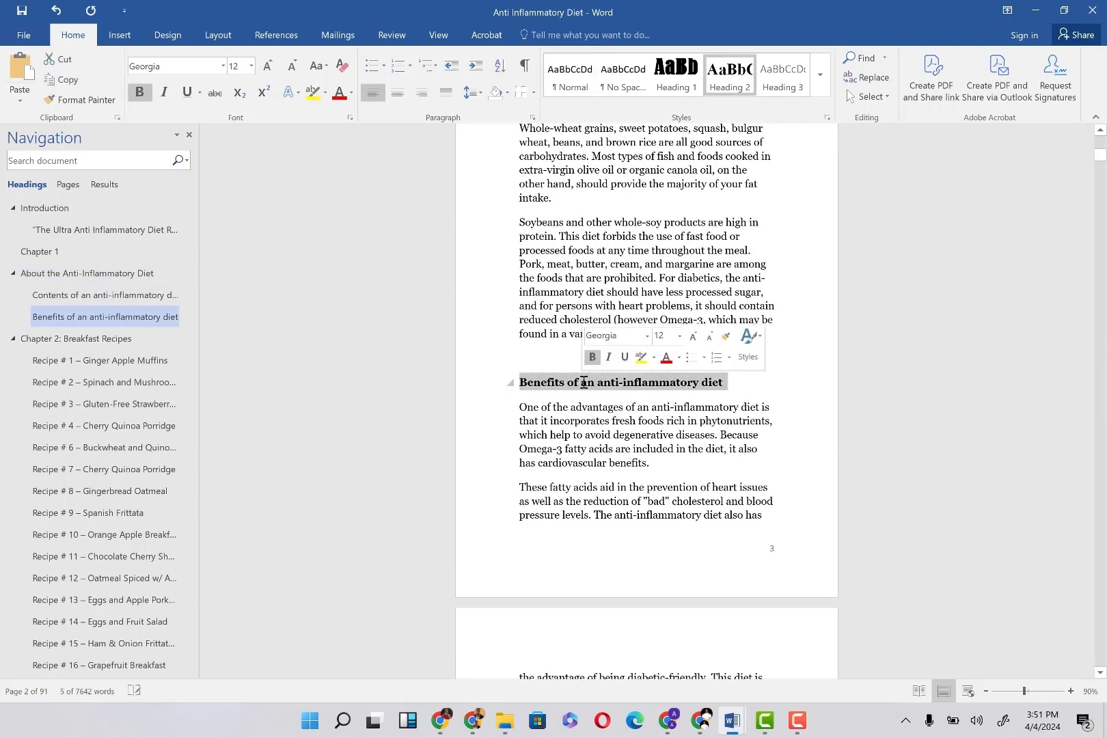
pyautogui.click(705, 407)
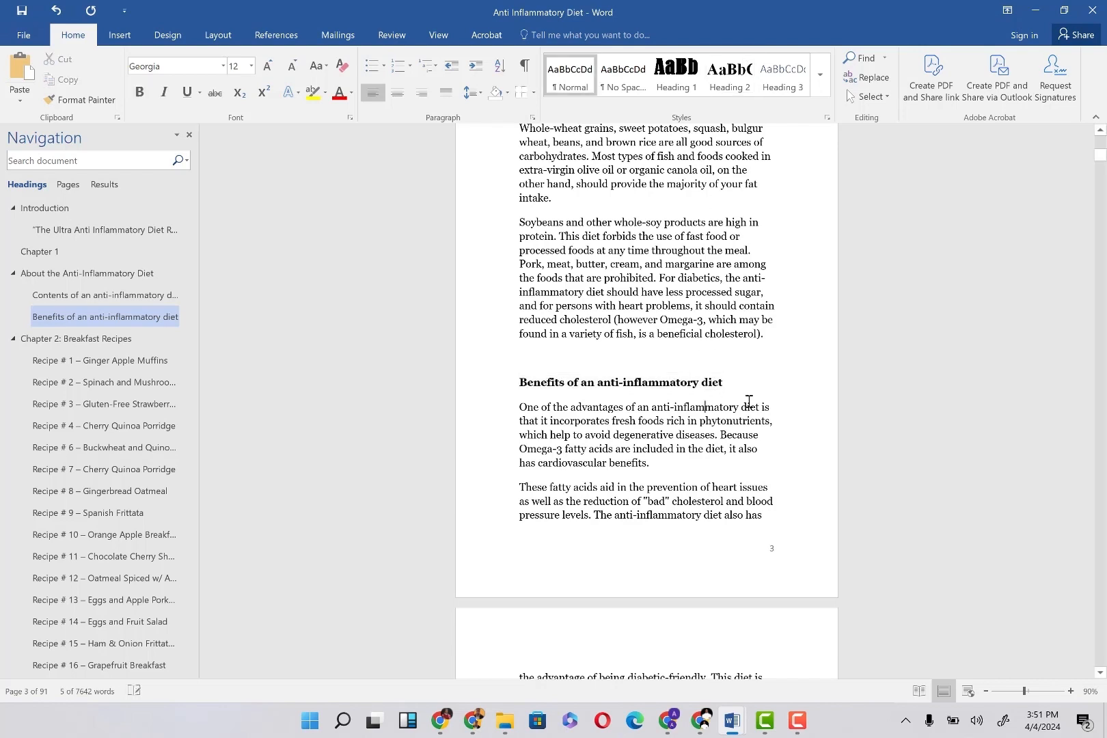
pyautogui.moveTo(784, 409); pyautogui.dragTo(521, 380)
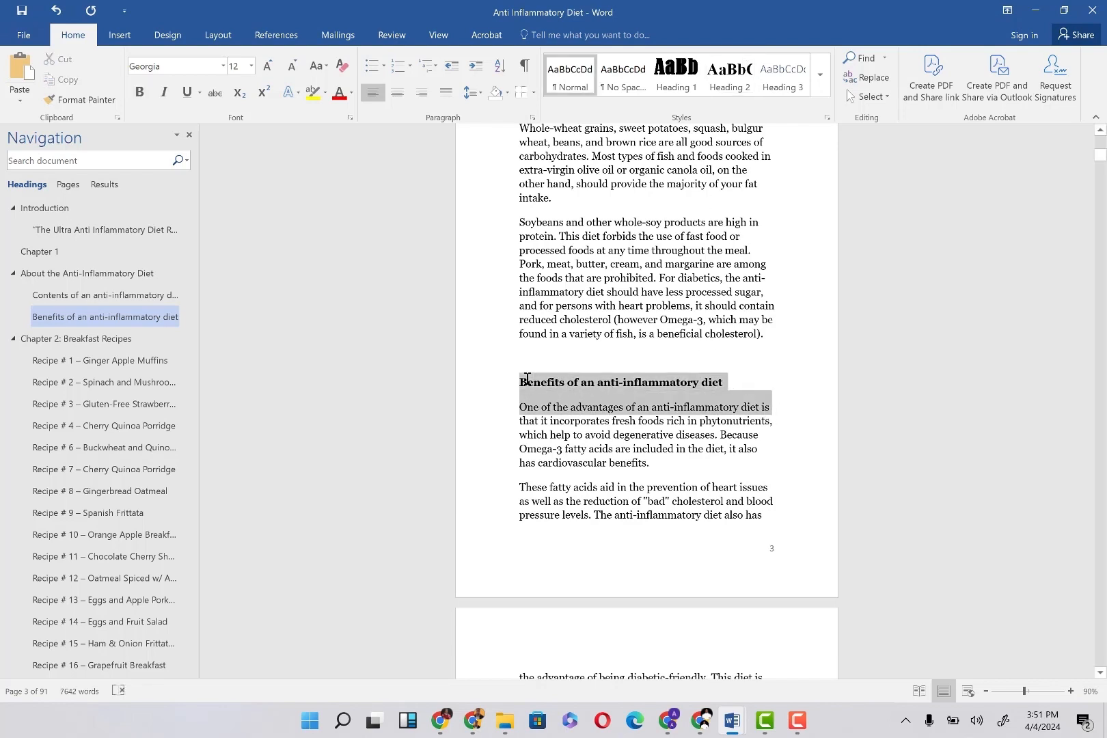
pyautogui.click(476, 92)
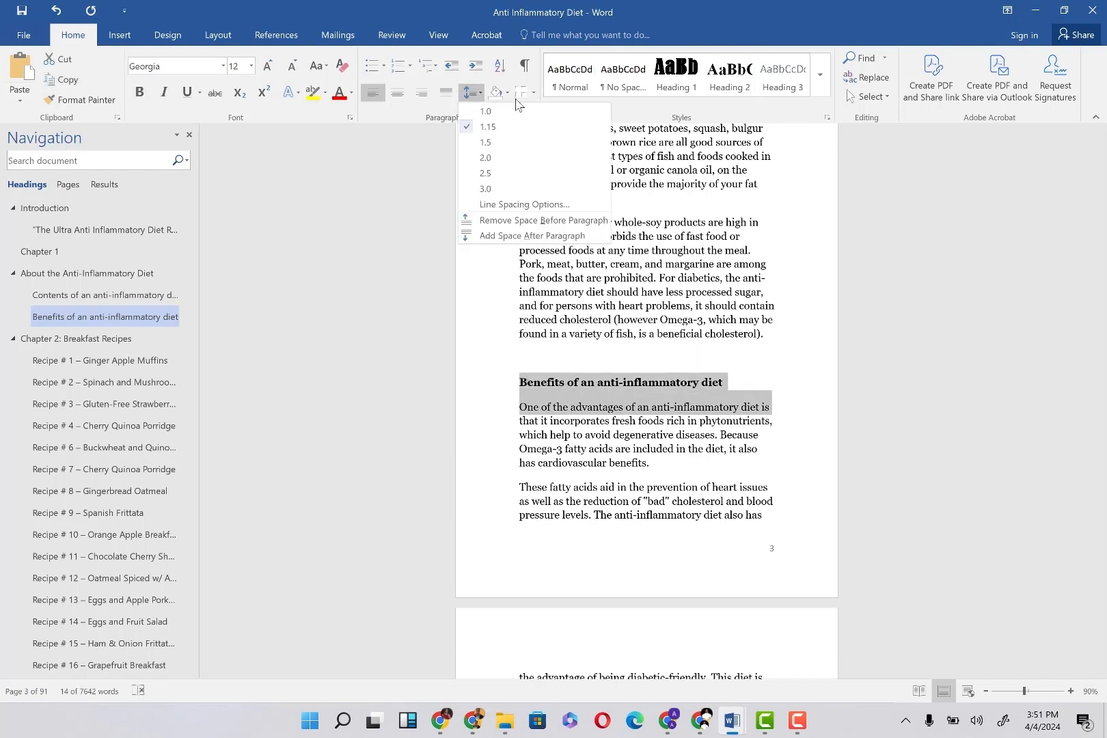
pyautogui.click(522, 111)
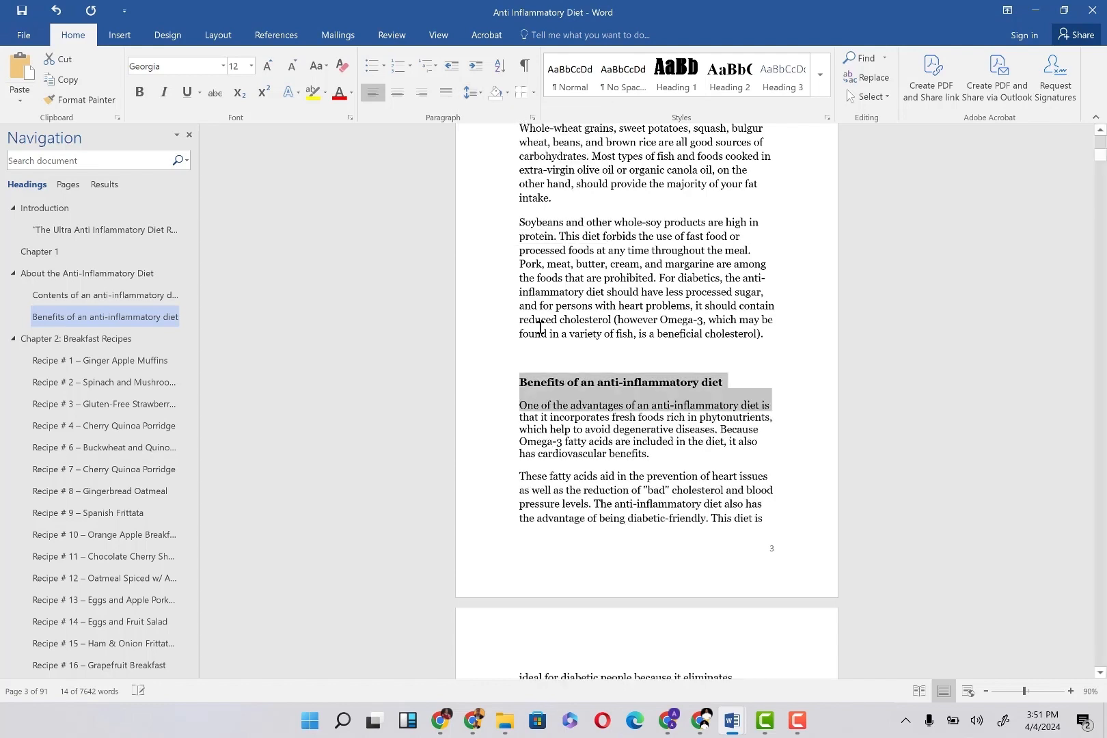
pyautogui.click(607, 318)
# Apply the Heading 1 style to the title "Chapter 2: Breakfast Recipes".
pyautogui.scroll(-12, 651, 490)
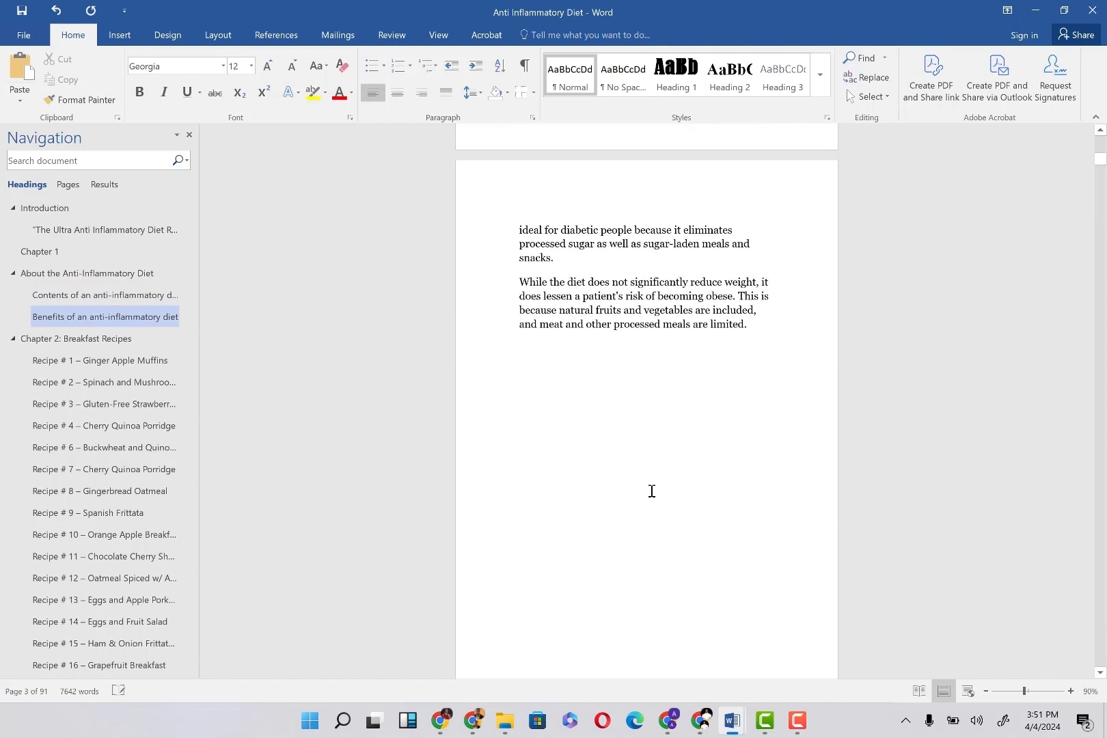
pyautogui.scroll(-3, 651, 490)
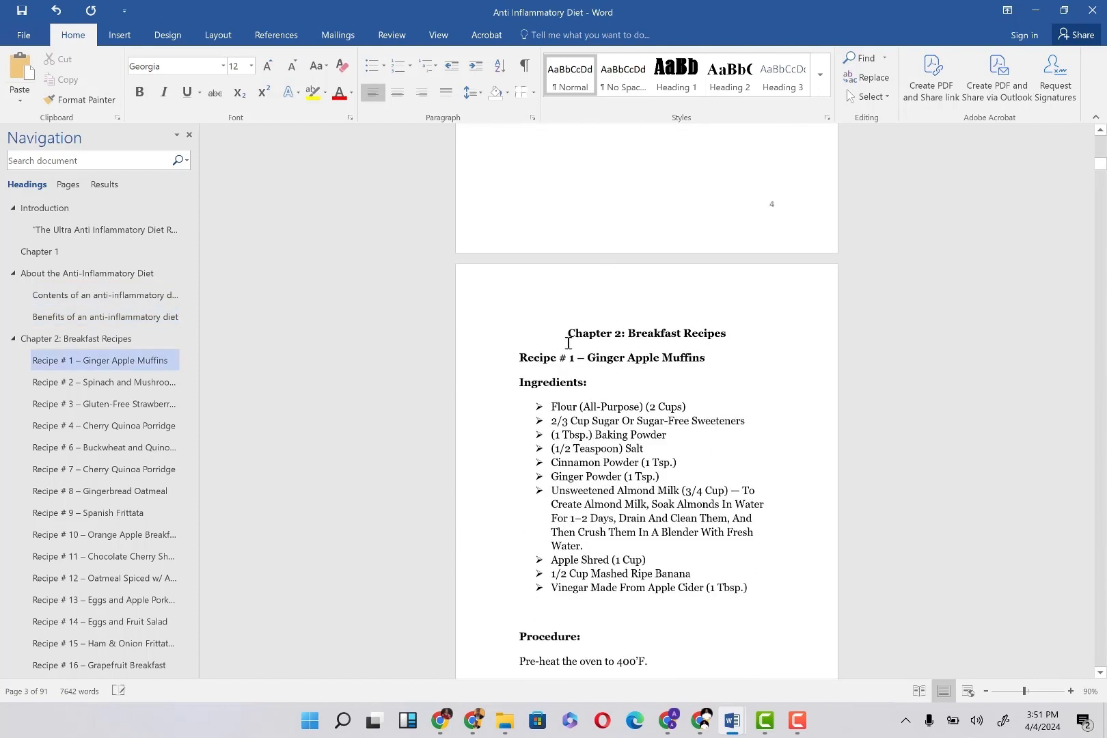
pyautogui.doubleClick(691, 355)
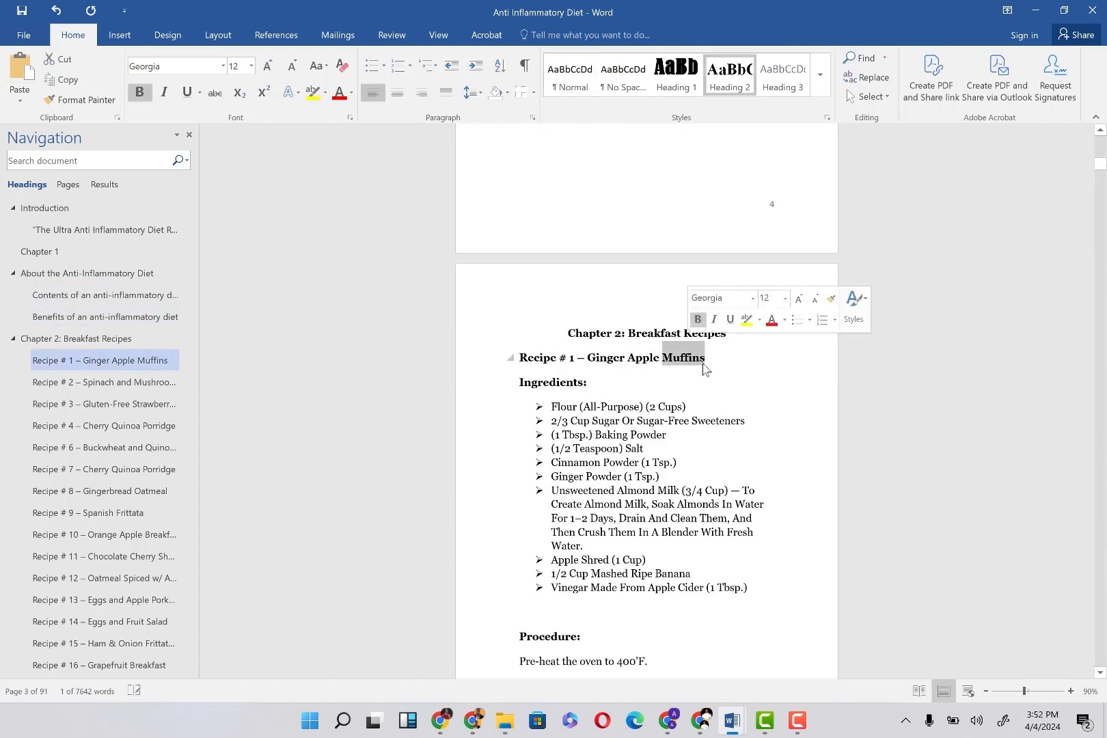
pyautogui.doubleClick(671, 336)
pyautogui.tripleClick(672, 338)
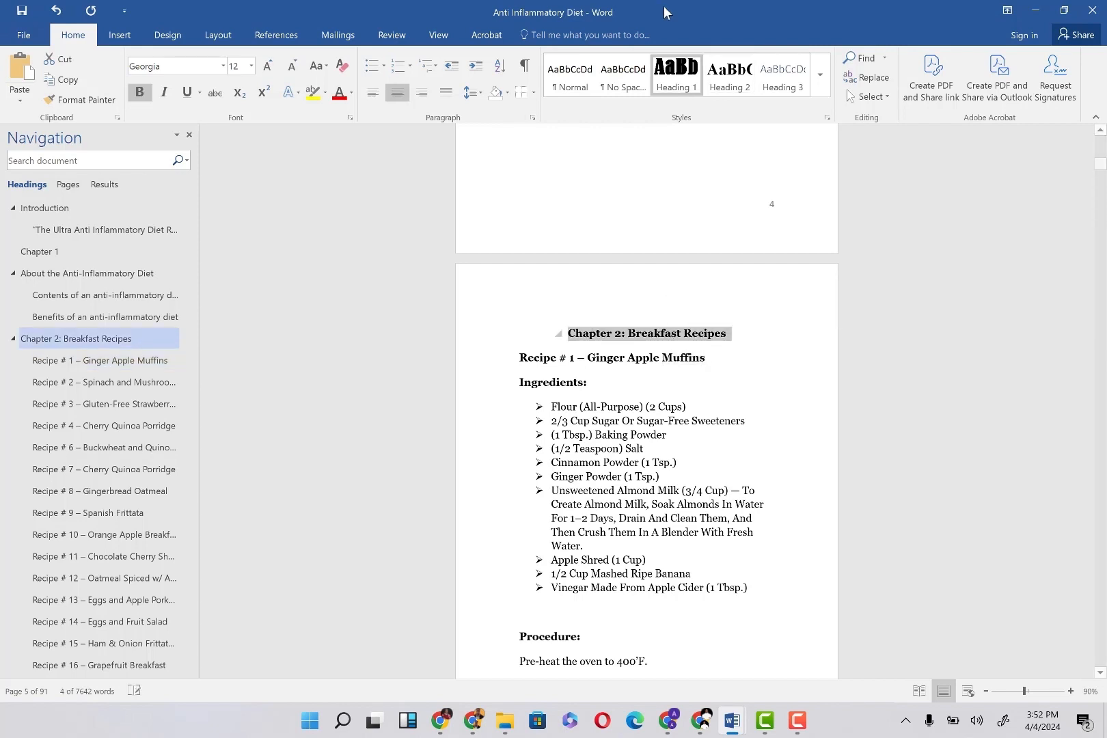
pyautogui.click(673, 75)
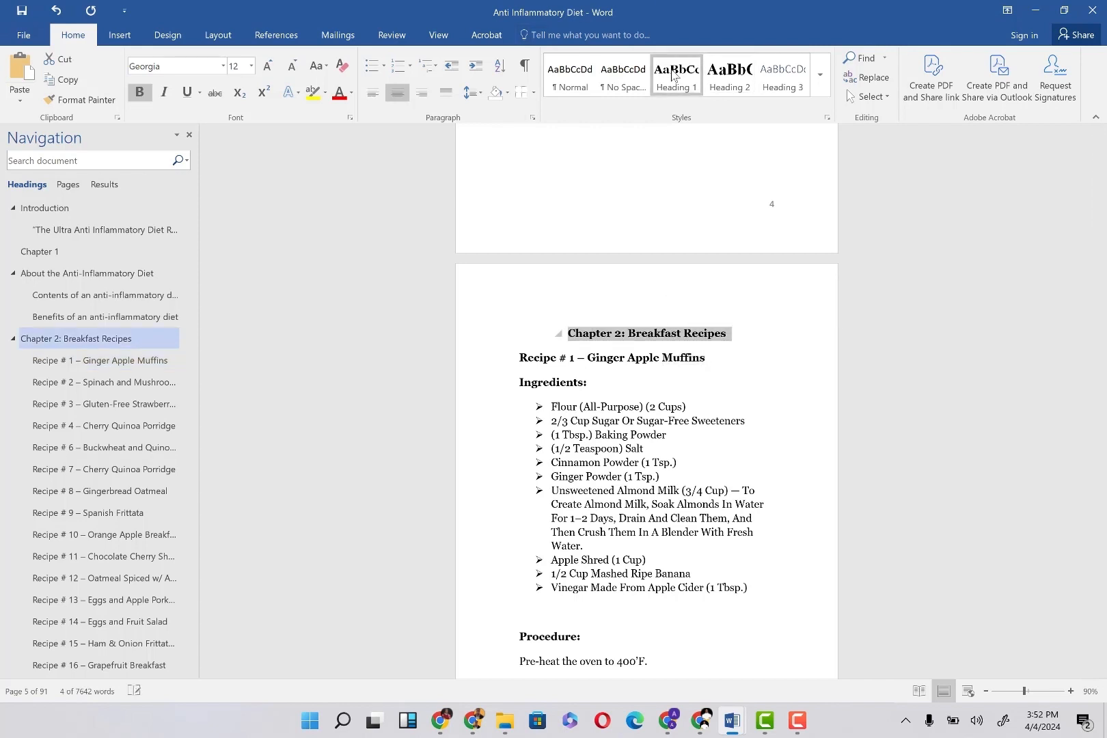
# Split the Chapter 2 heading so "Breakfast Recipes" sits on its own line, and remove the colon after "Chapter 2".
pyautogui.click(628, 335)
pyautogui.press('Return')
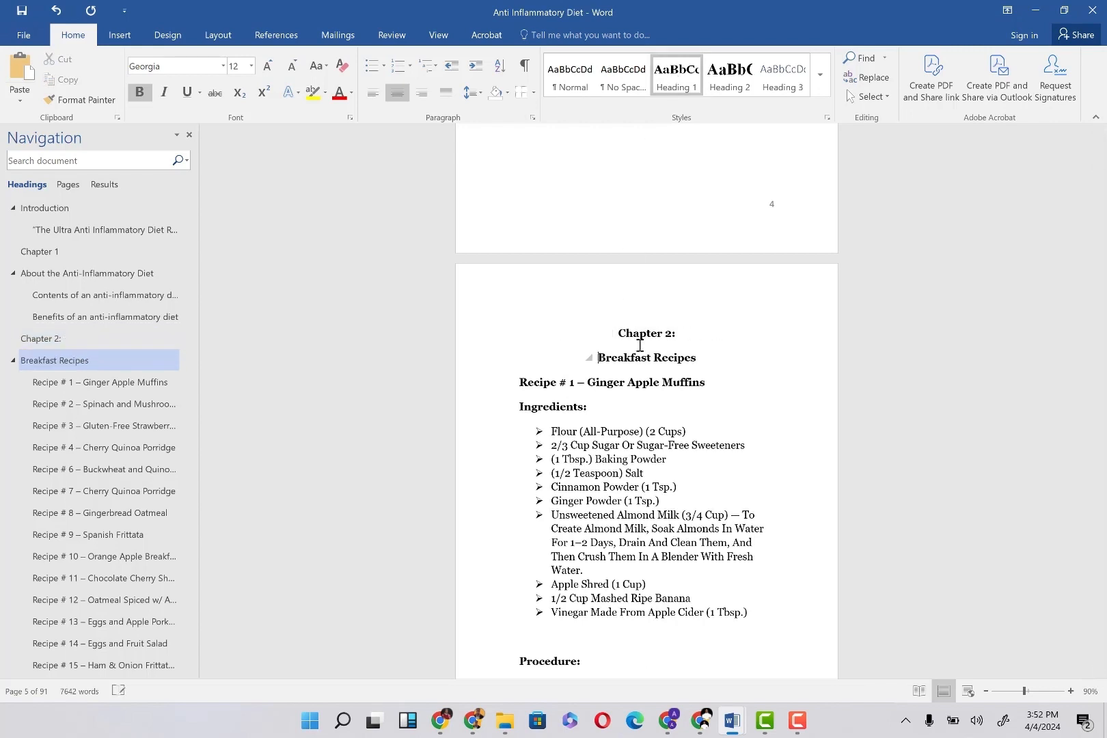
pyautogui.click(687, 337)
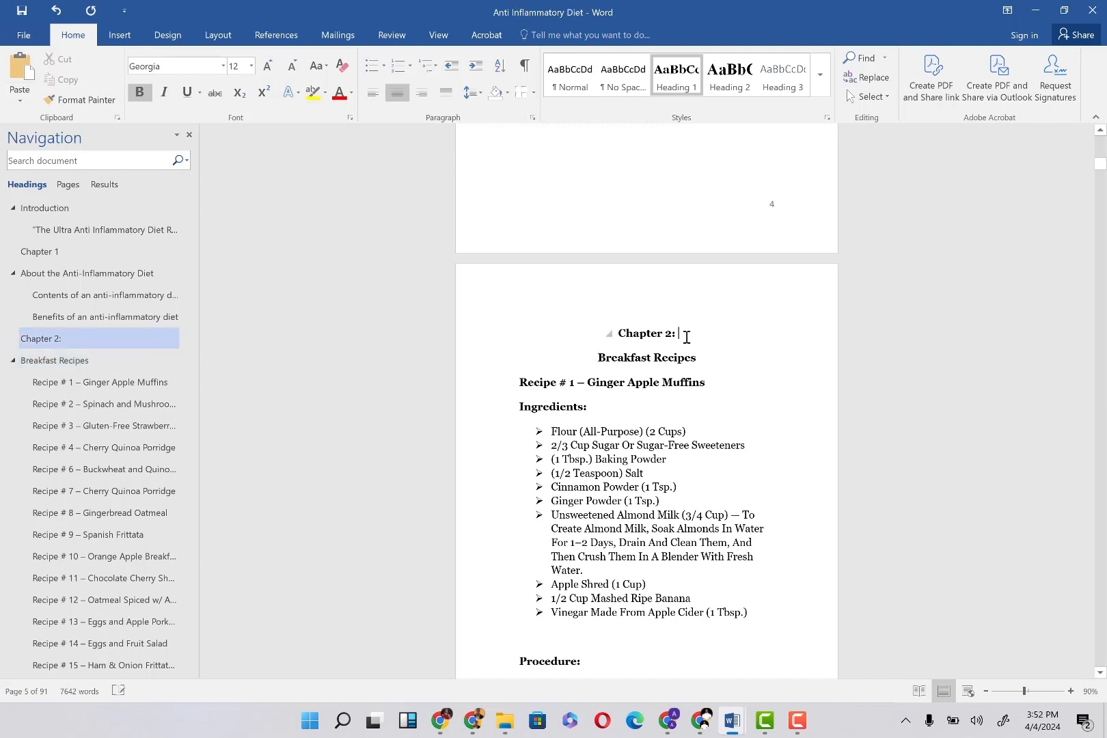
pyautogui.press('BackSpace')
# Set the line spacing of the two-line heading "Chapter 2" and "Breakfast Recipes" to 1.0.
pyautogui.click(714, 354)
pyautogui.keyDown('shift'); pyautogui.click(613, 332); pyautogui.keyUp('shift')
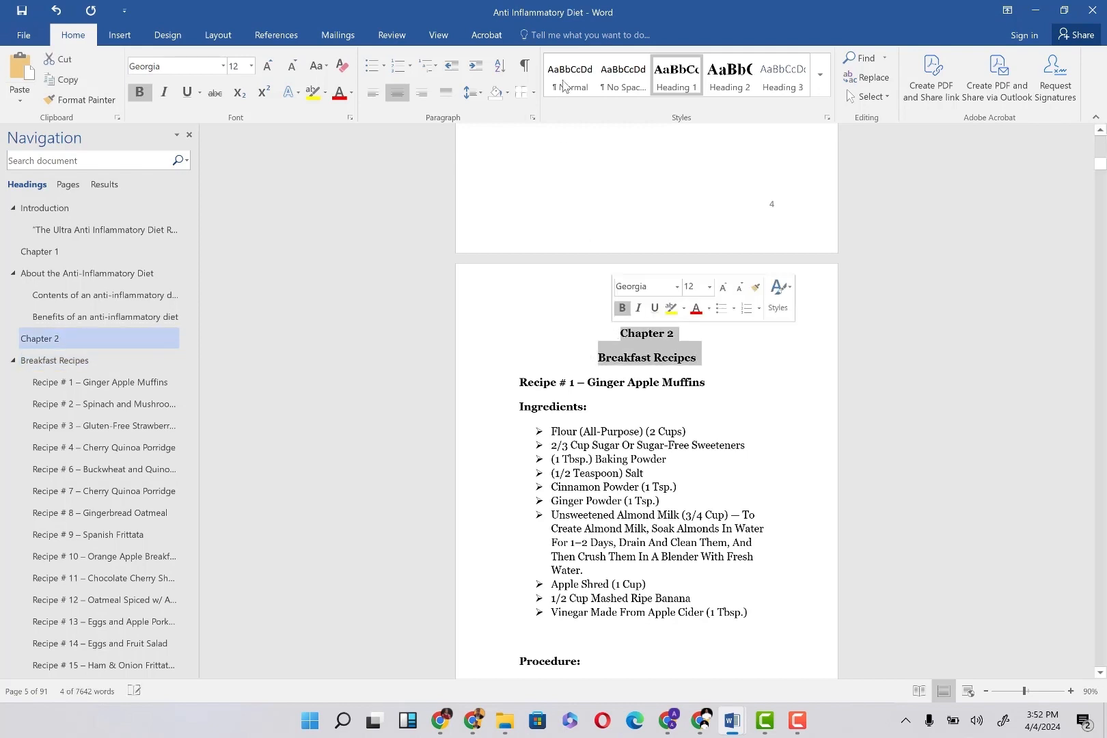
pyautogui.click(470, 92)
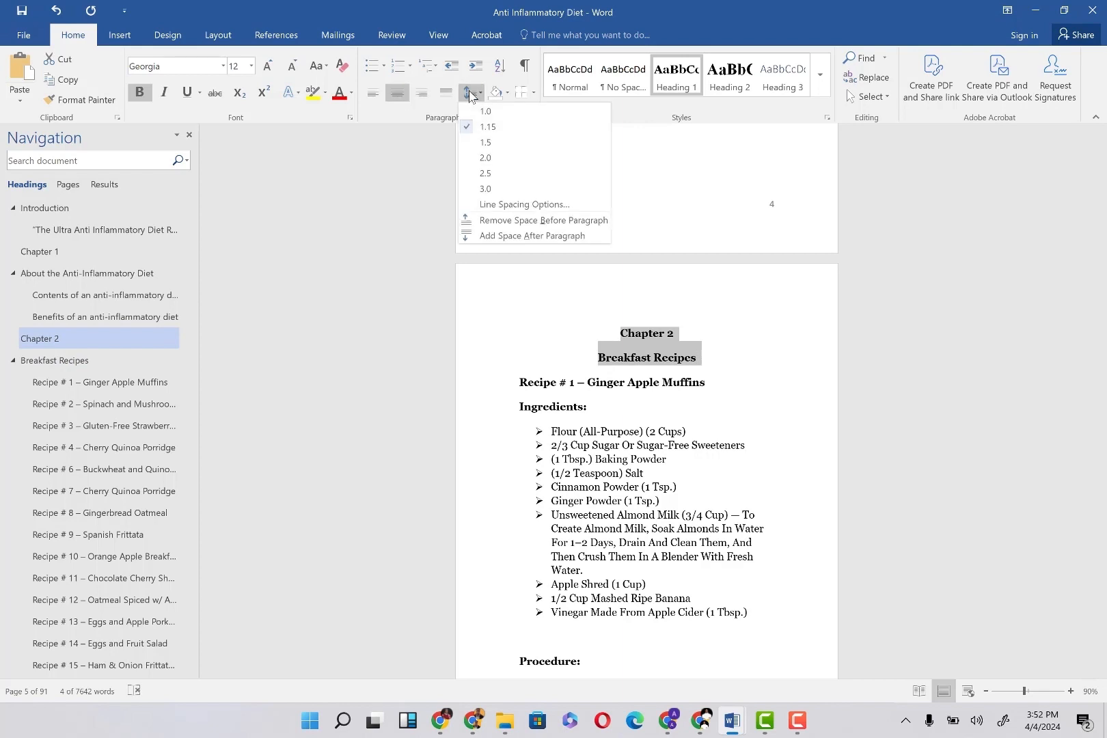
pyautogui.click(506, 111)
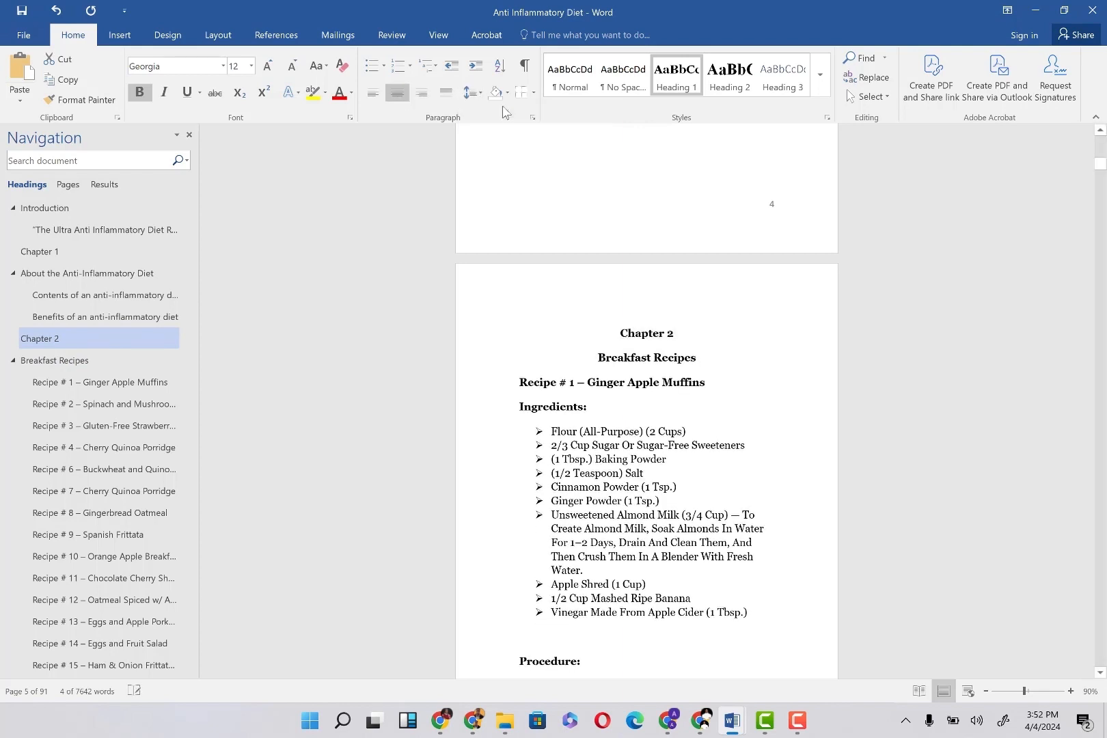
pyautogui.tripleClick(613, 380)
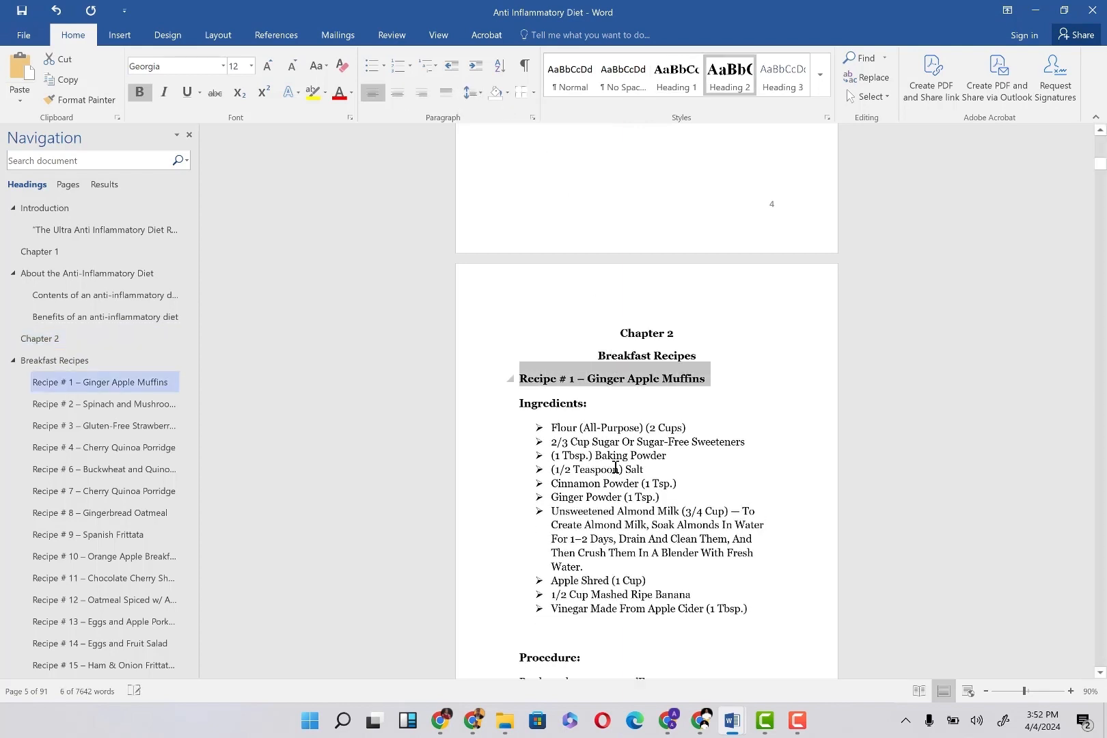
pyautogui.scroll(-15, 615, 468)
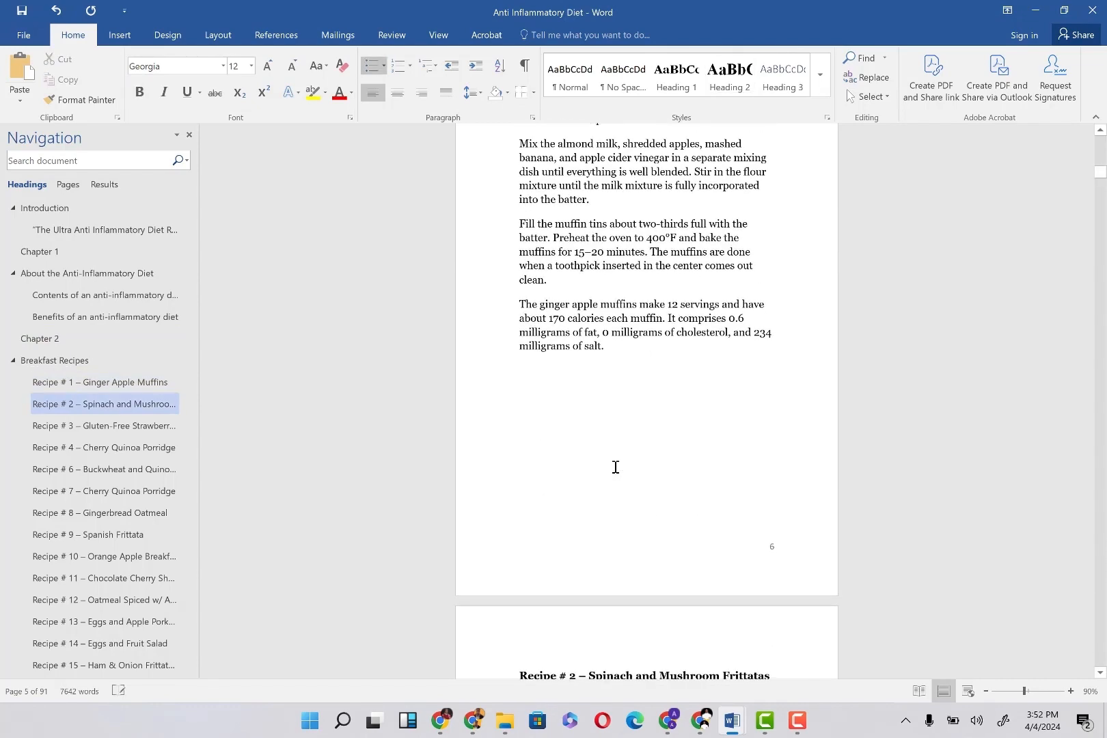
pyautogui.scroll(10, 615, 467)
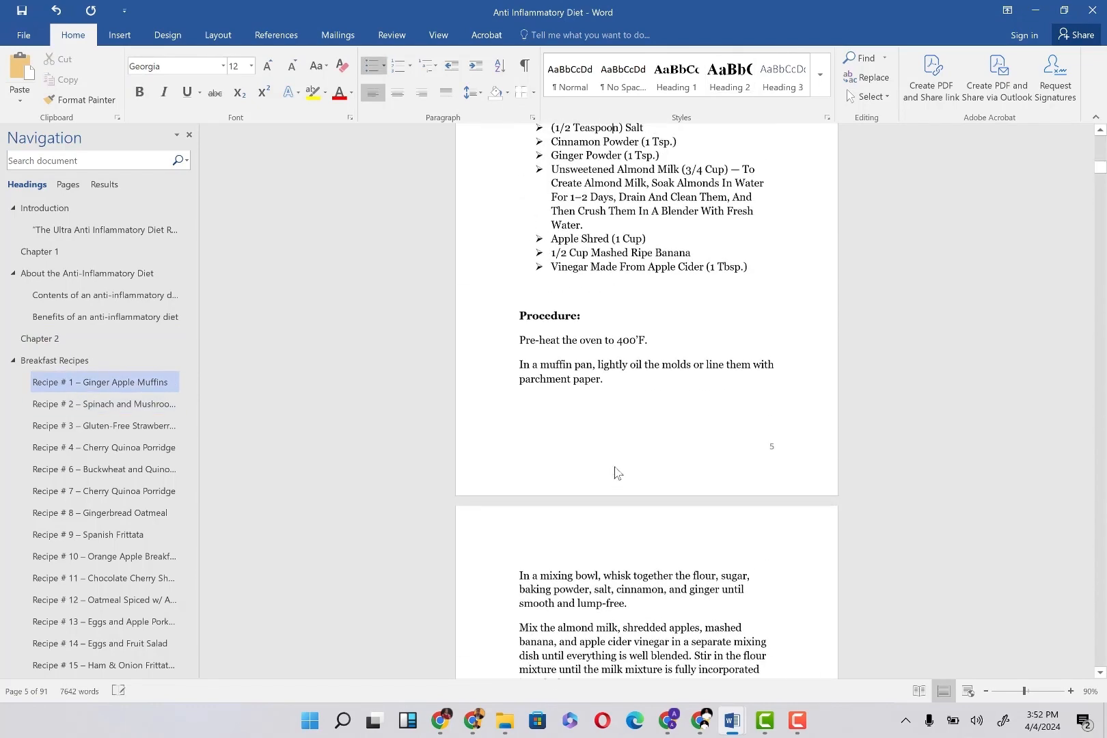
pyautogui.scroll(5, 615, 467)
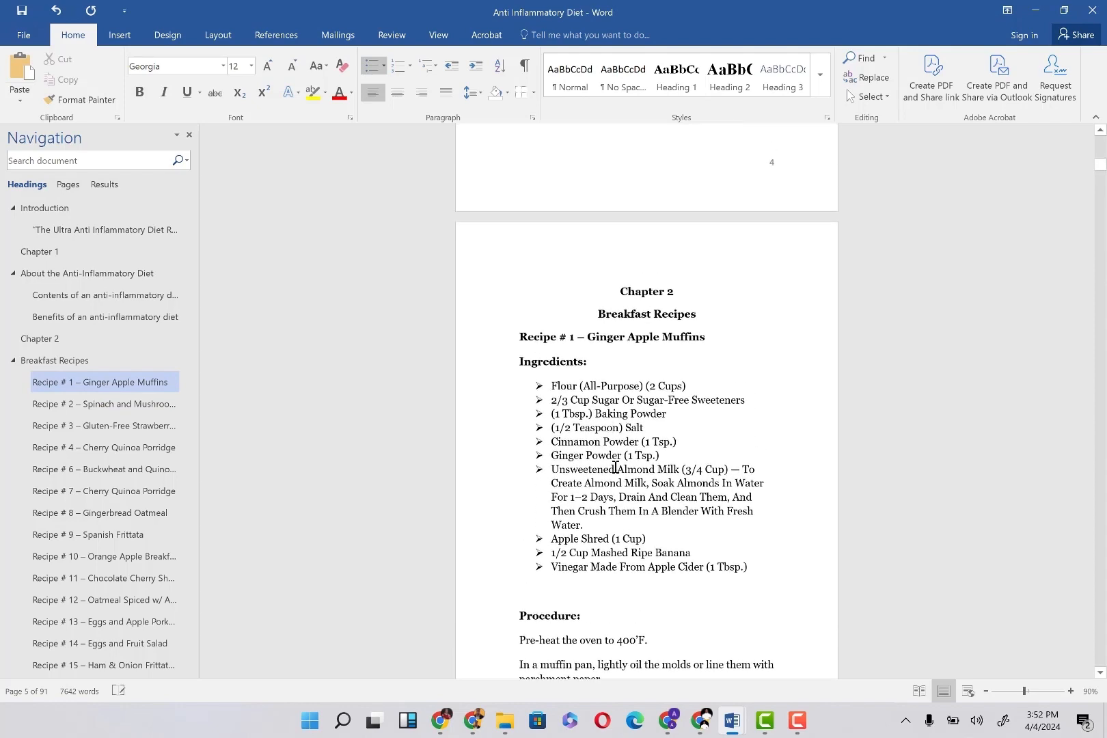
pyautogui.scroll(-10, 615, 470)
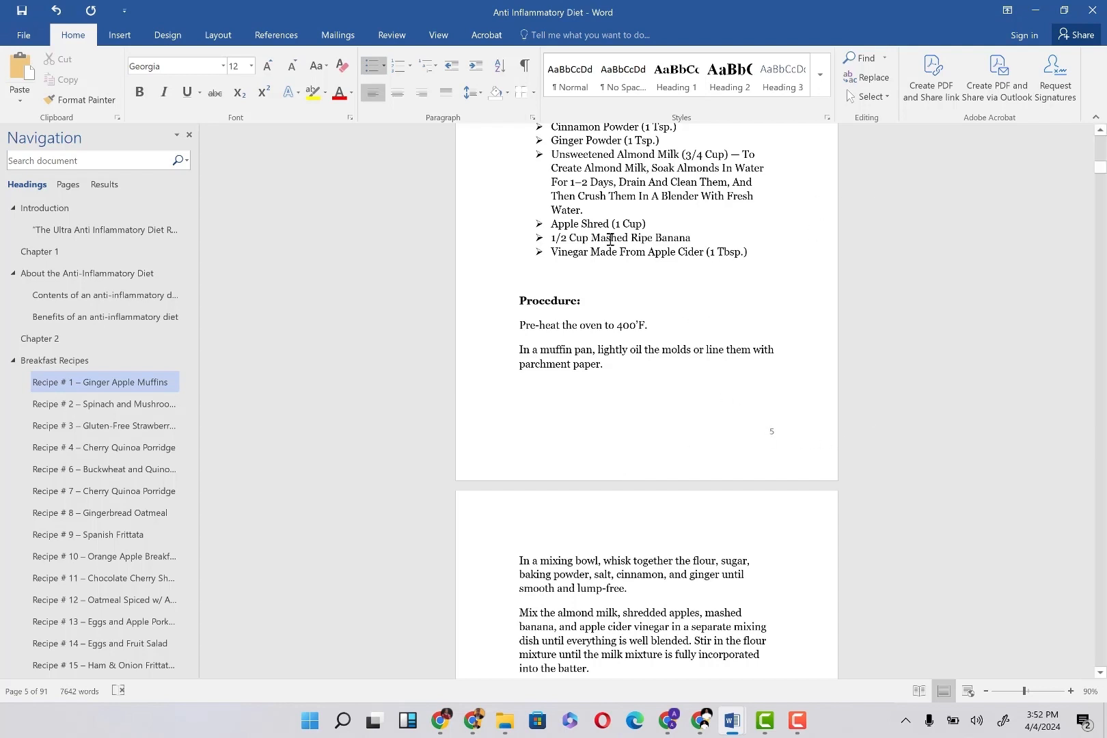
pyautogui.click(168, 35)
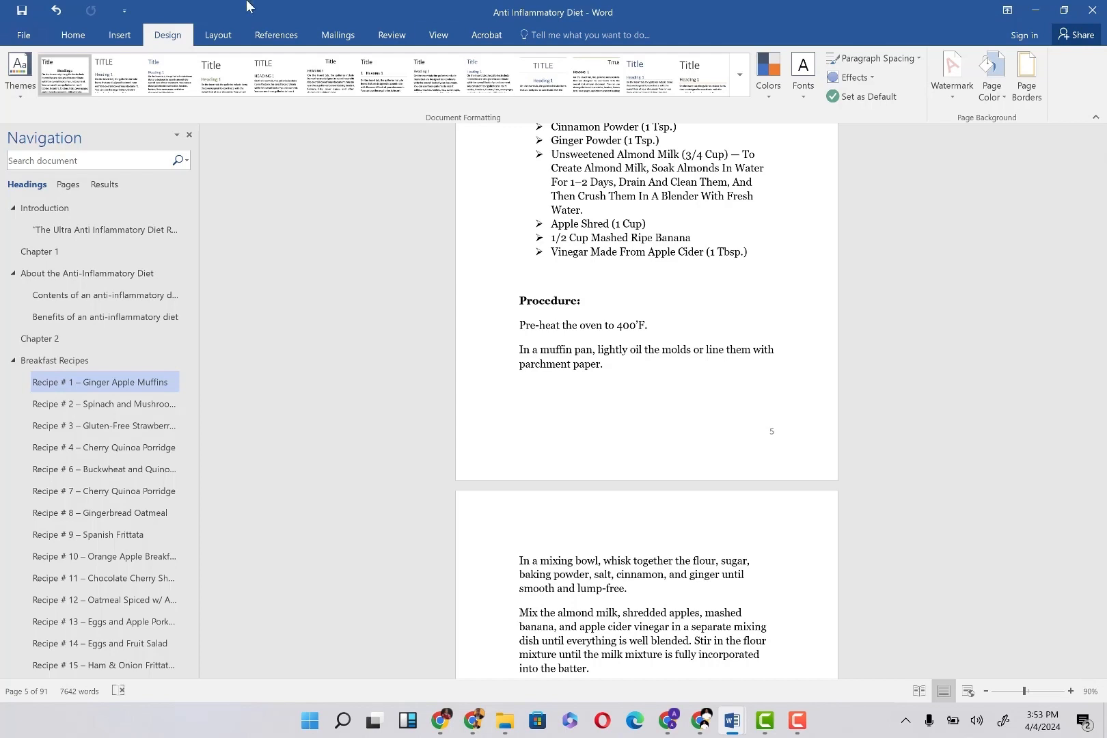
pyautogui.click(222, 36)
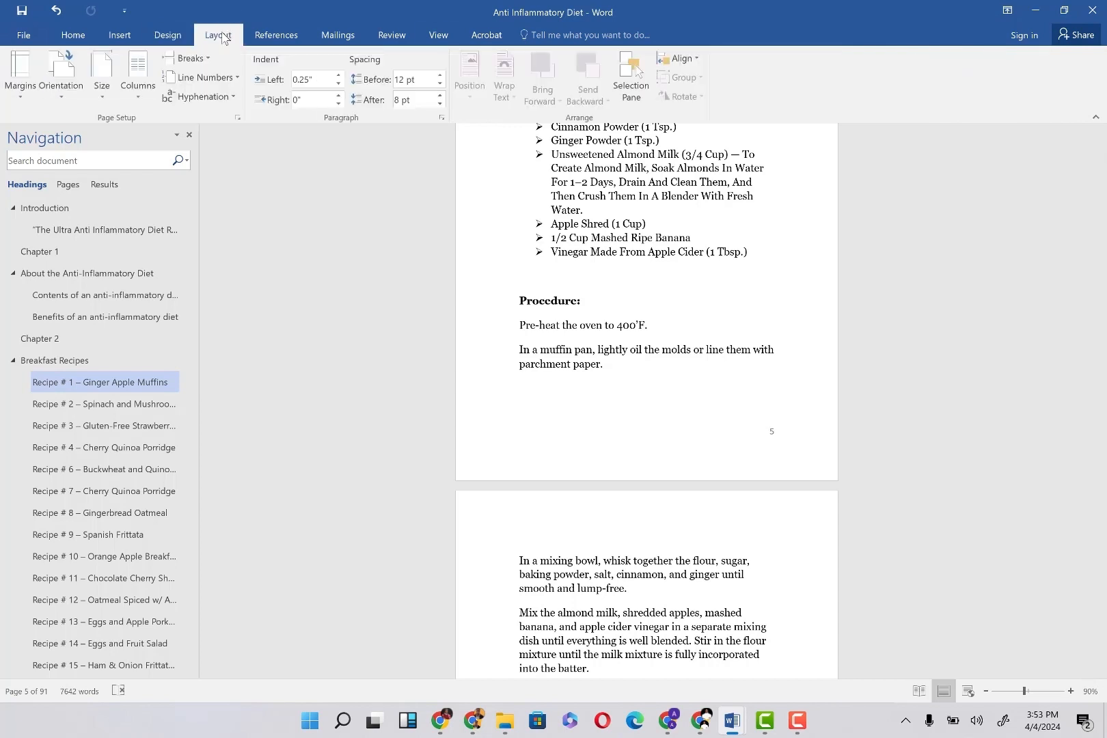
pyautogui.click(169, 41)
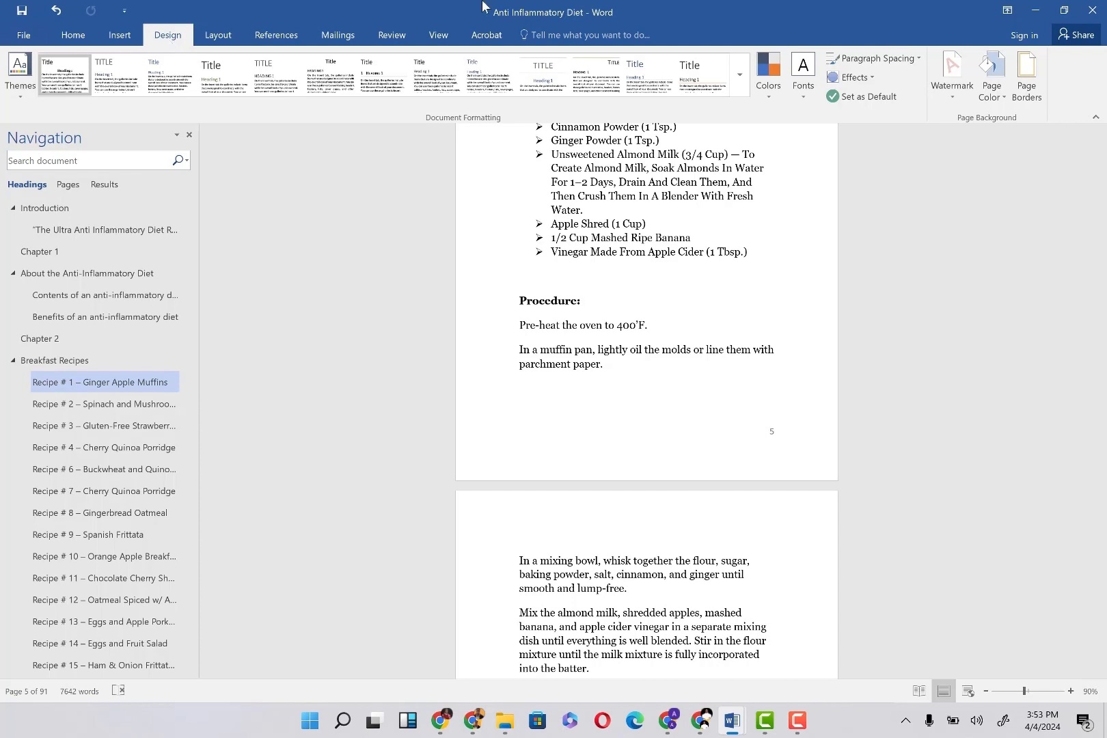
# Insert page numbers at the bottom of the page using the Plain Number 3 design, and return to the document body.
pyautogui.click(117, 38)
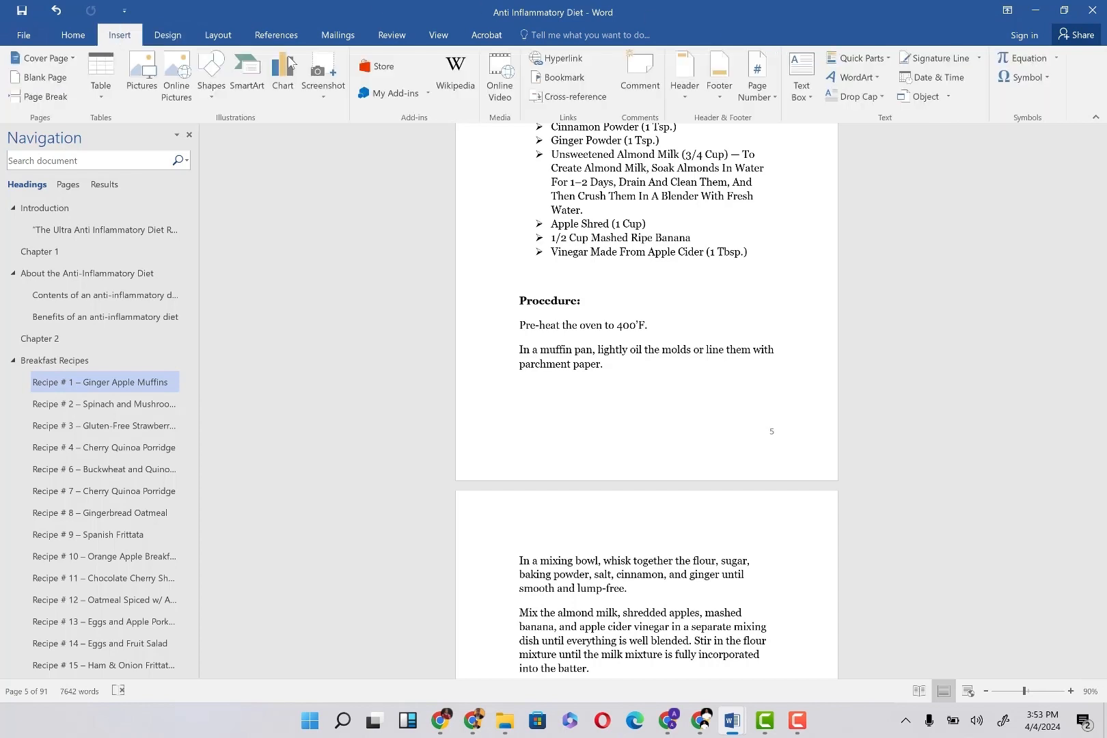
pyautogui.click(94, 36)
pyautogui.click(118, 35)
pyautogui.click(770, 98)
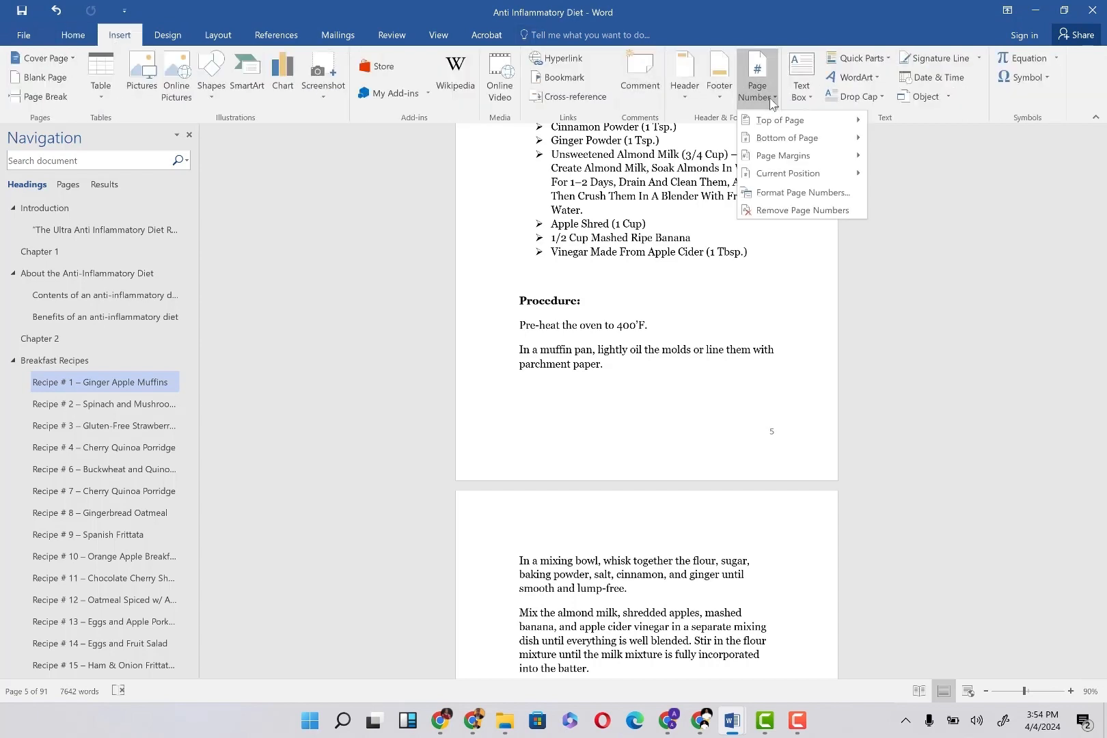
pyautogui.moveTo(797, 123)
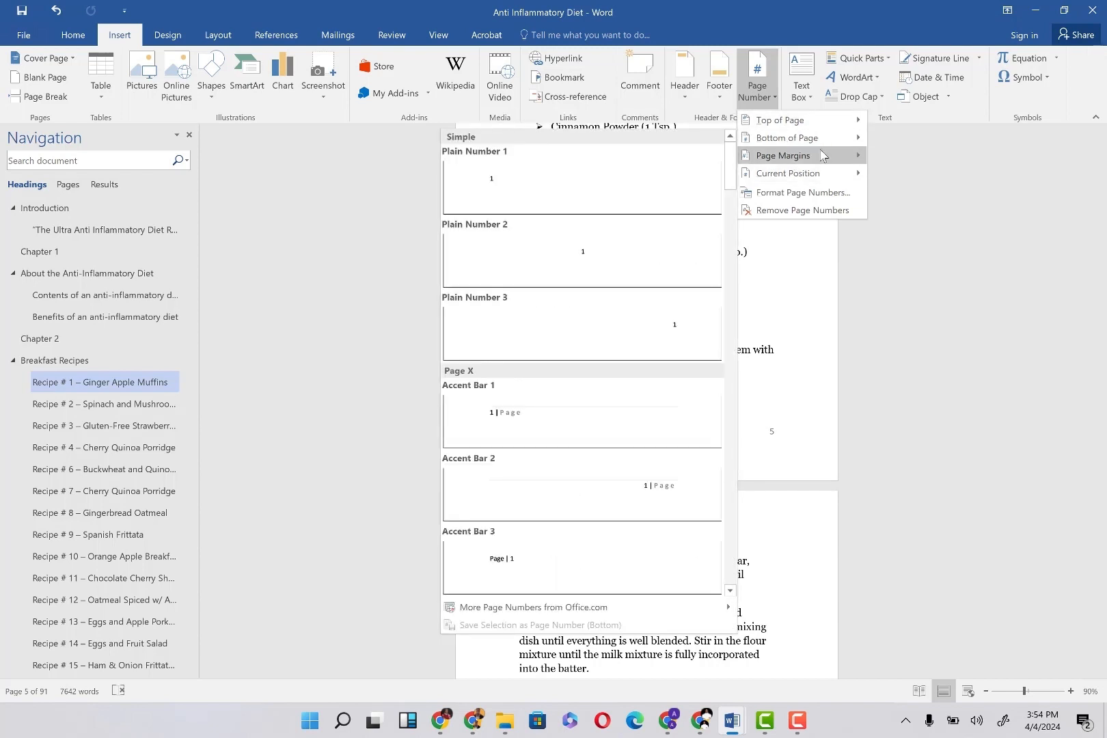
pyautogui.moveTo(830, 148)
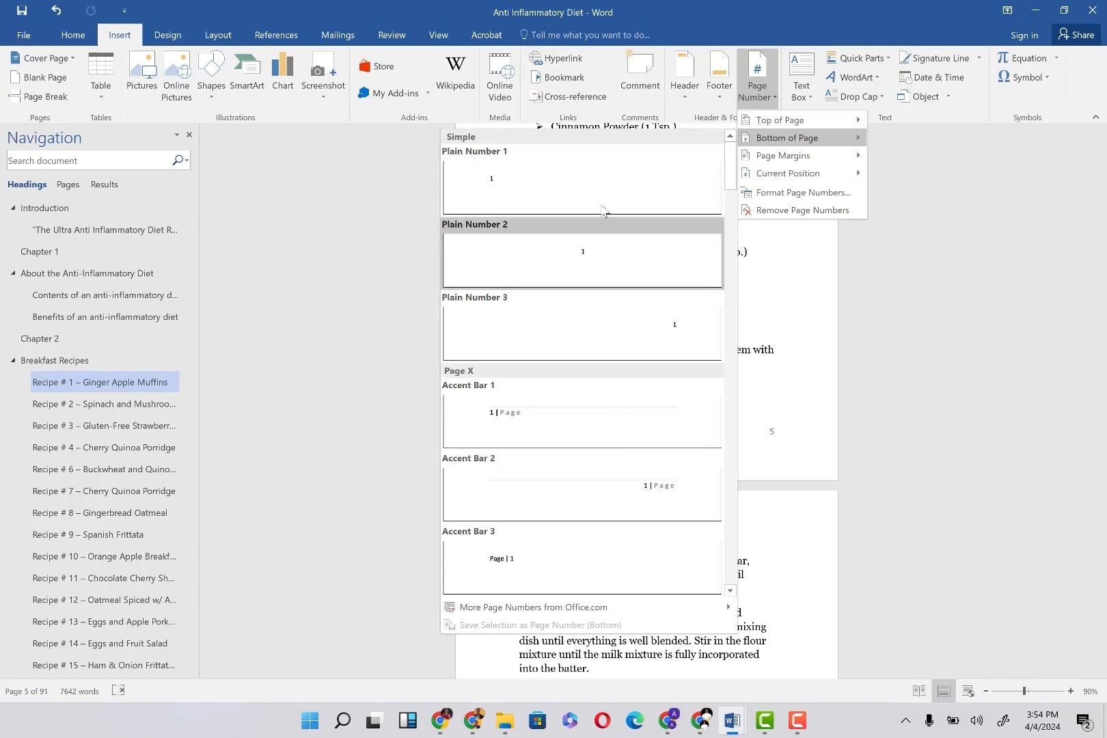
pyautogui.click(662, 338)
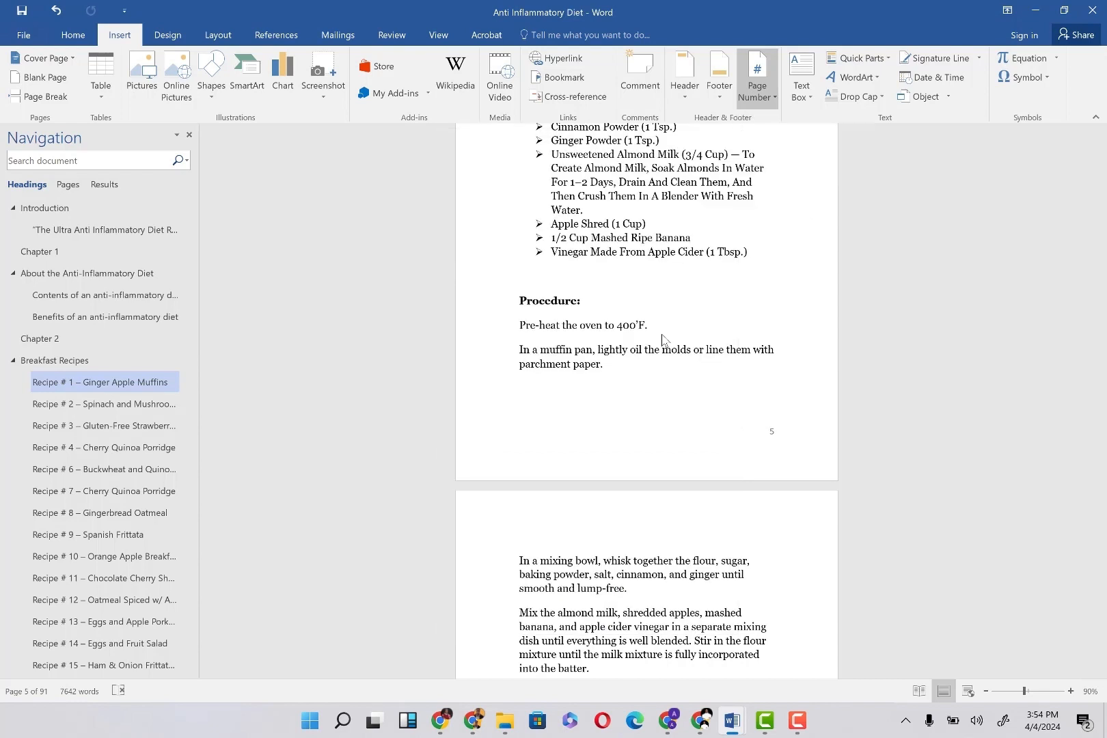
pyautogui.tripleClick(708, 416)
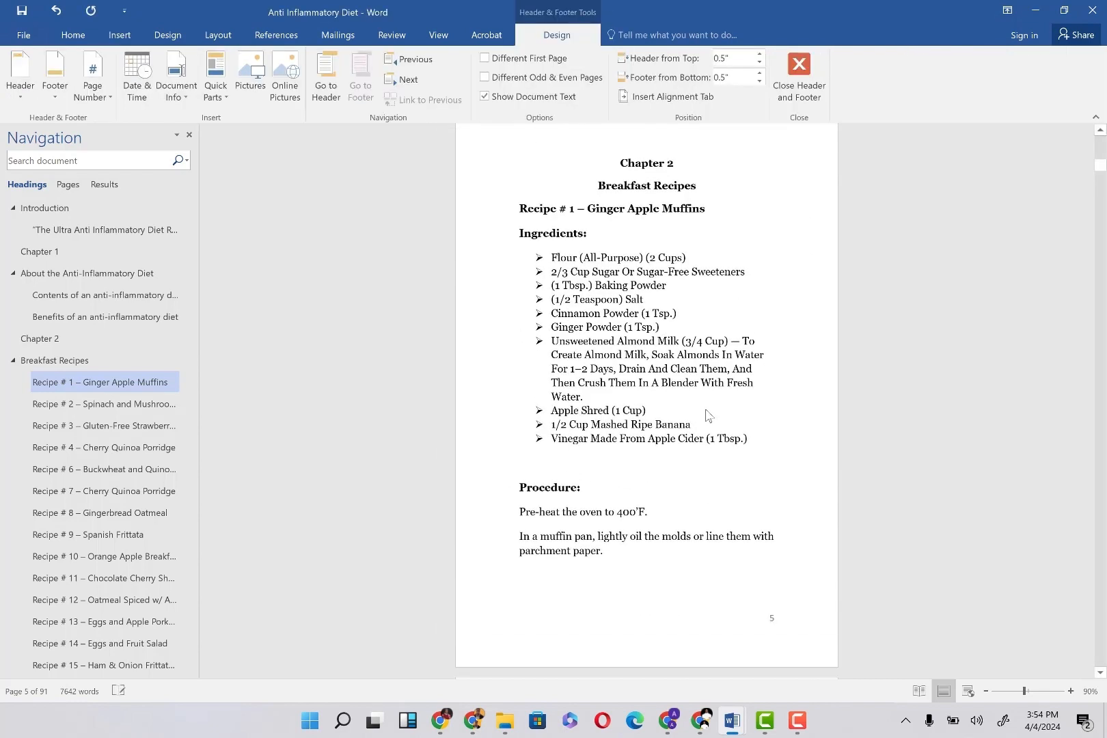
pyautogui.click(599, 350)
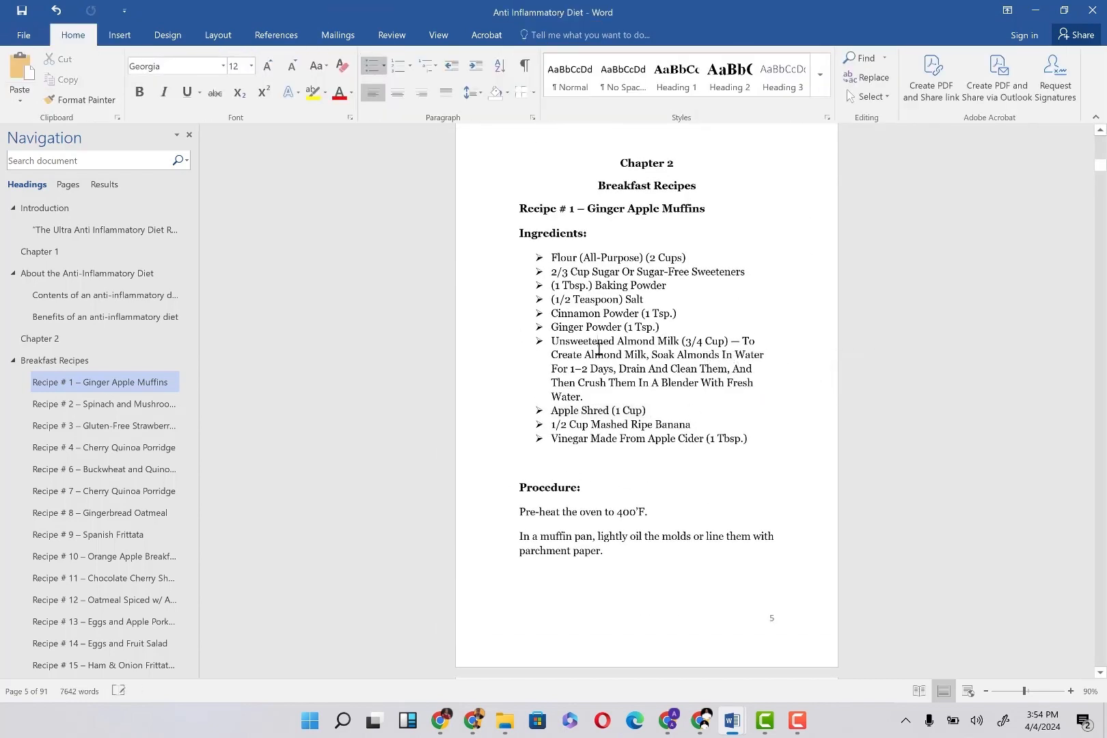
# Review the page numbers and layout on the pages from "Contents of an anti-inflammatory diet" through Recipe # 1 in Chapter 2.
pyautogui.scroll(-4, 598, 349)
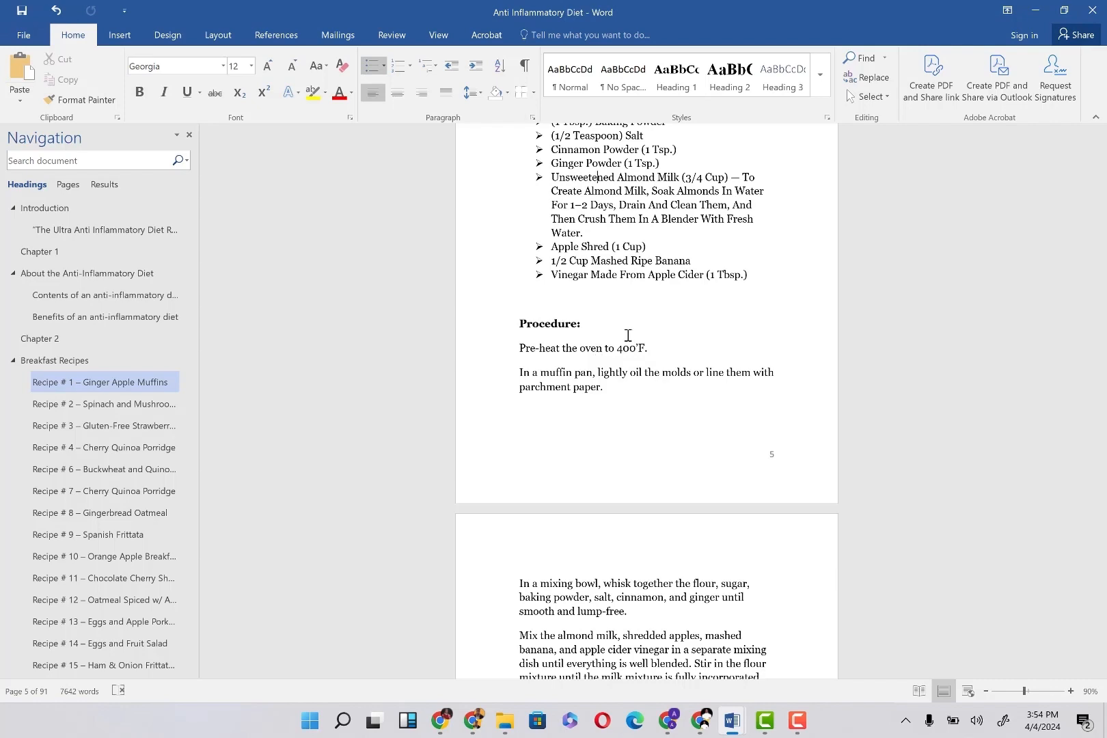
pyautogui.scroll(6, 602, 332)
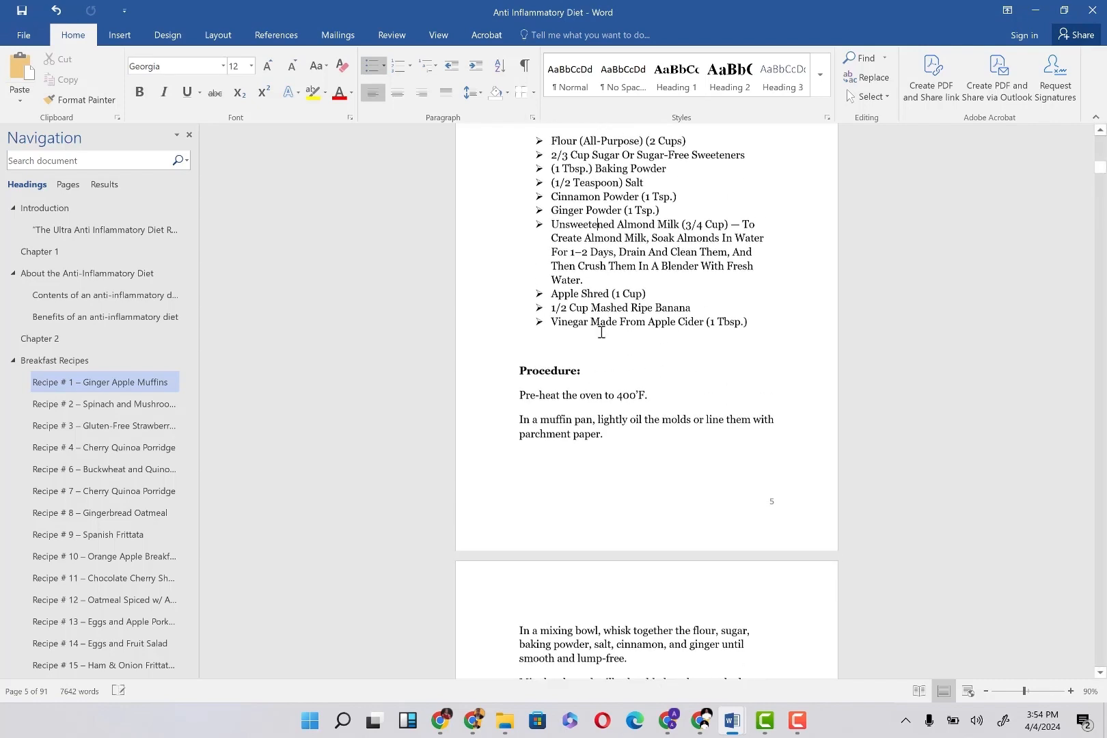
pyautogui.scroll(-4, 602, 332)
pyautogui.scroll(15, 601, 333)
pyautogui.scroll(4, 601, 332)
pyautogui.scroll(-15, 601, 332)
pyautogui.scroll(14, 601, 332)
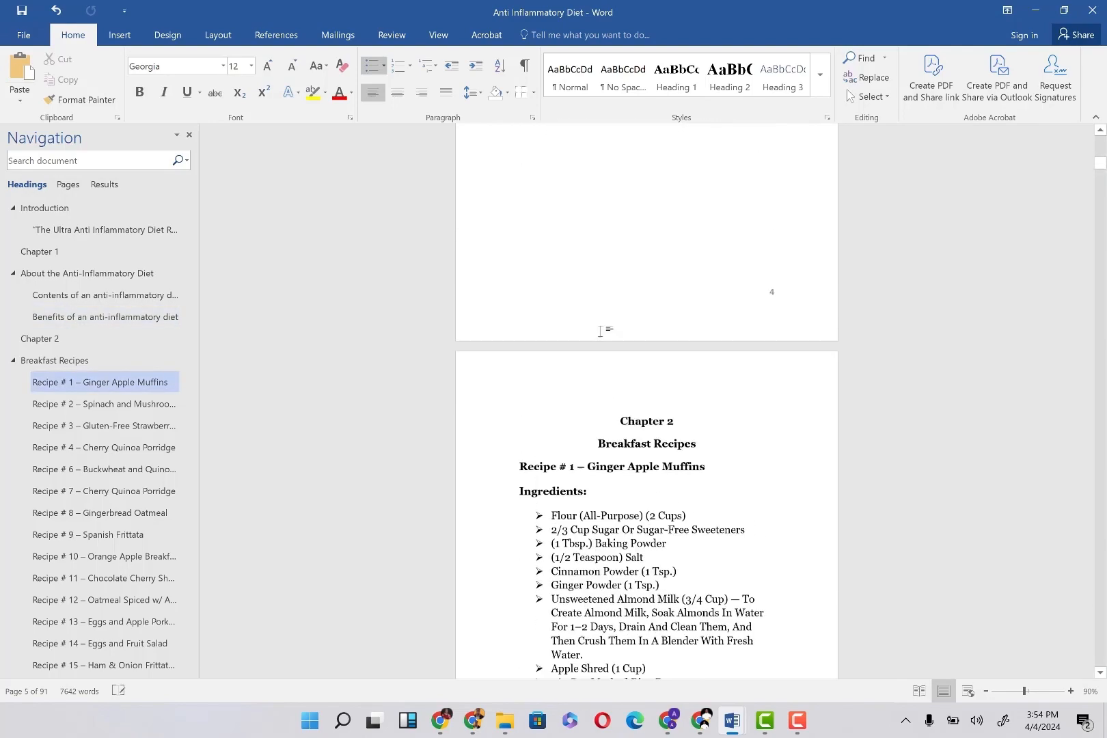
pyautogui.scroll(-7, 601, 332)
pyautogui.scroll(-2, 600, 331)
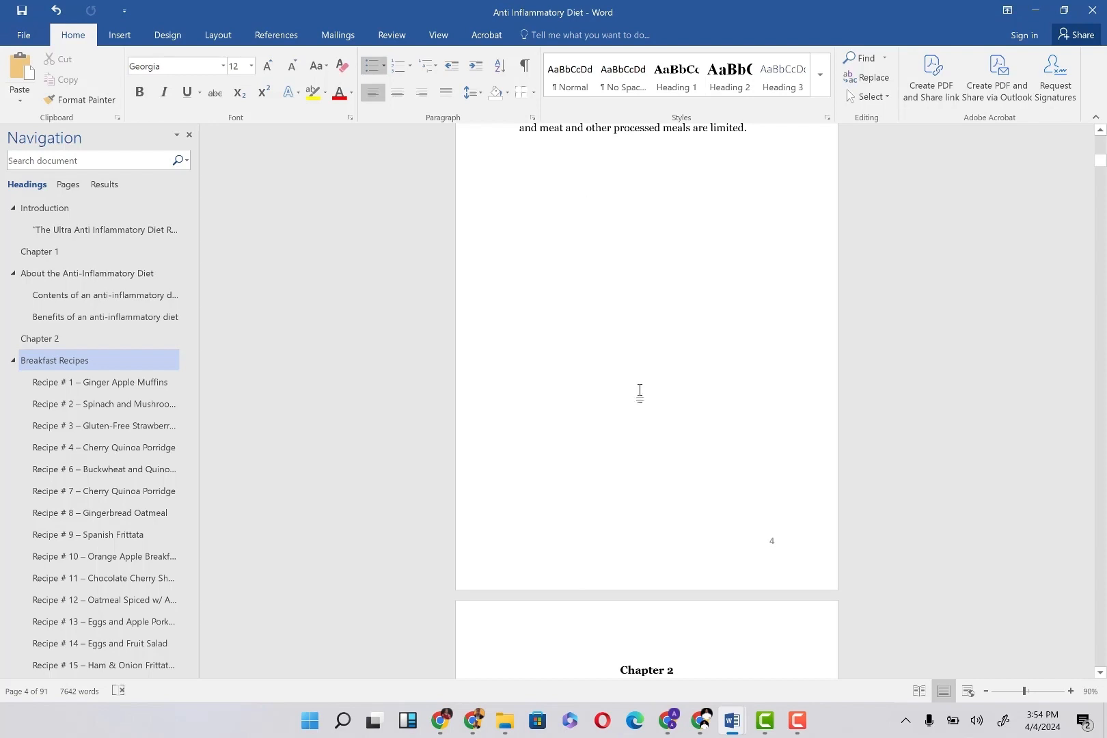
pyautogui.scroll(-5, 640, 390)
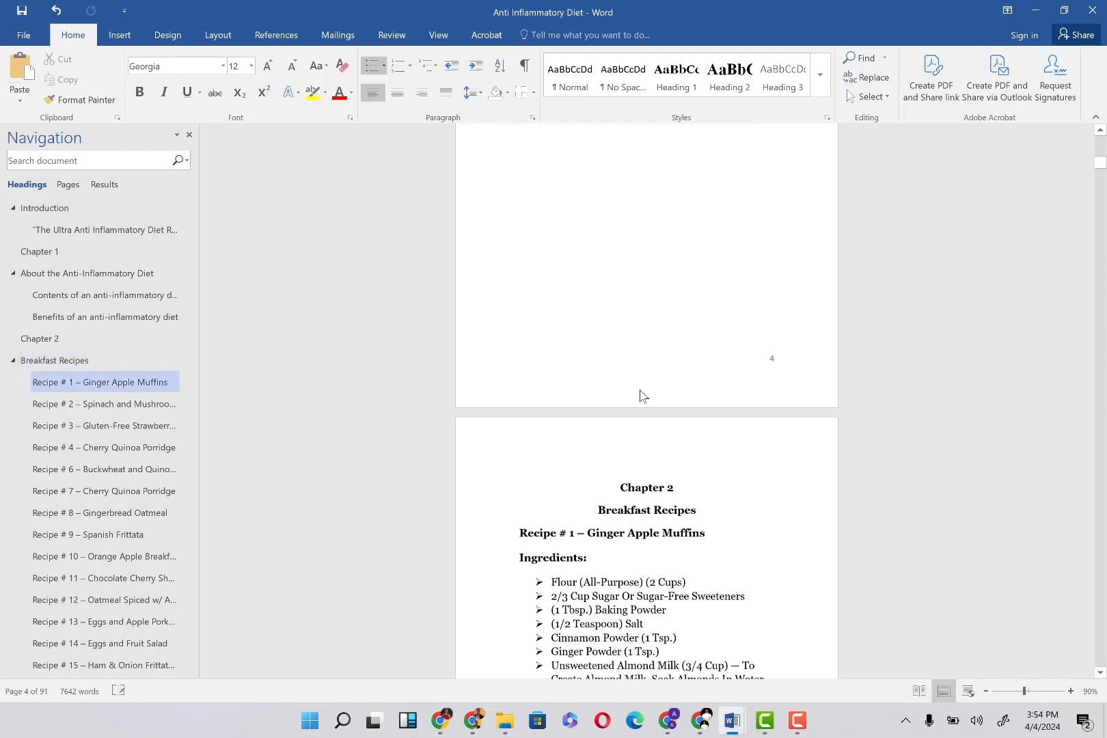
pyautogui.click(611, 485)
pyautogui.scroll(-10, 677, 581)
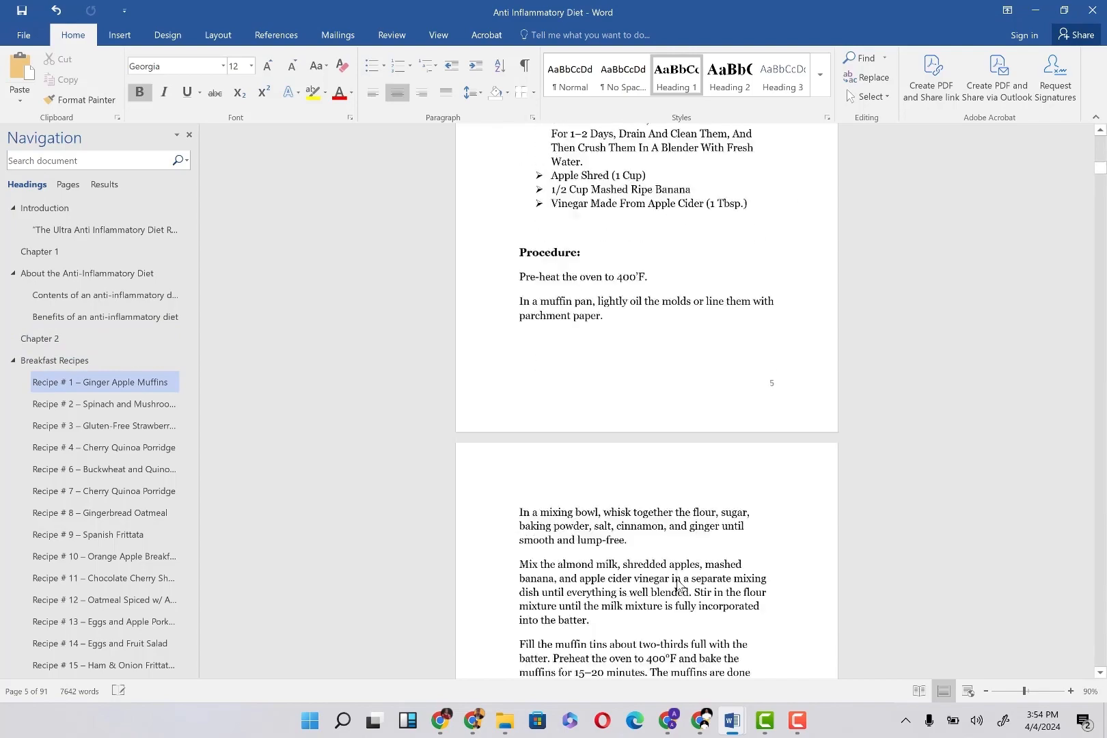
pyautogui.scroll(10, 678, 585)
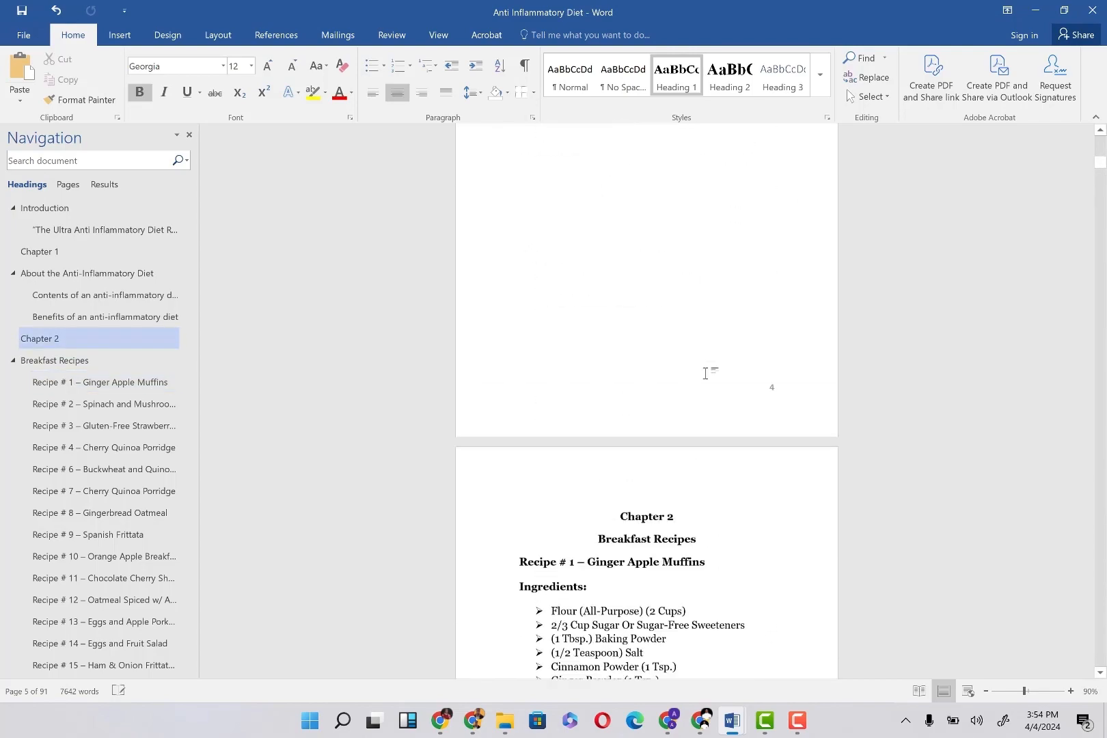
pyautogui.scroll(18, 705, 373)
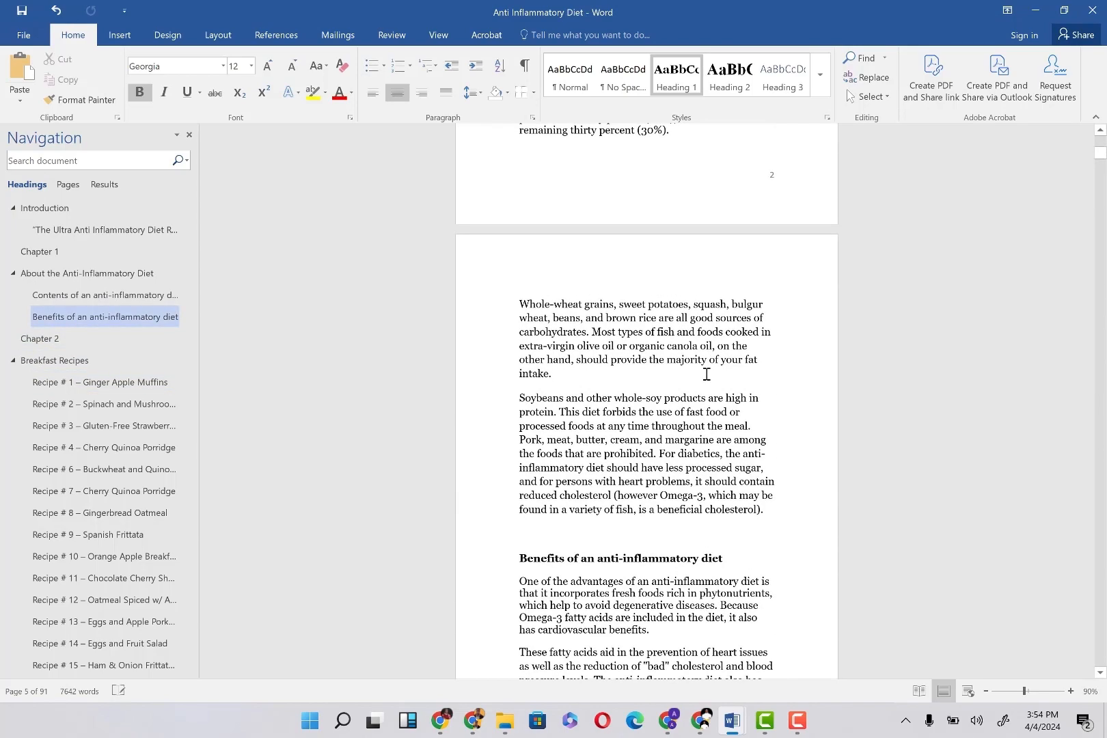
pyautogui.scroll(3, 707, 374)
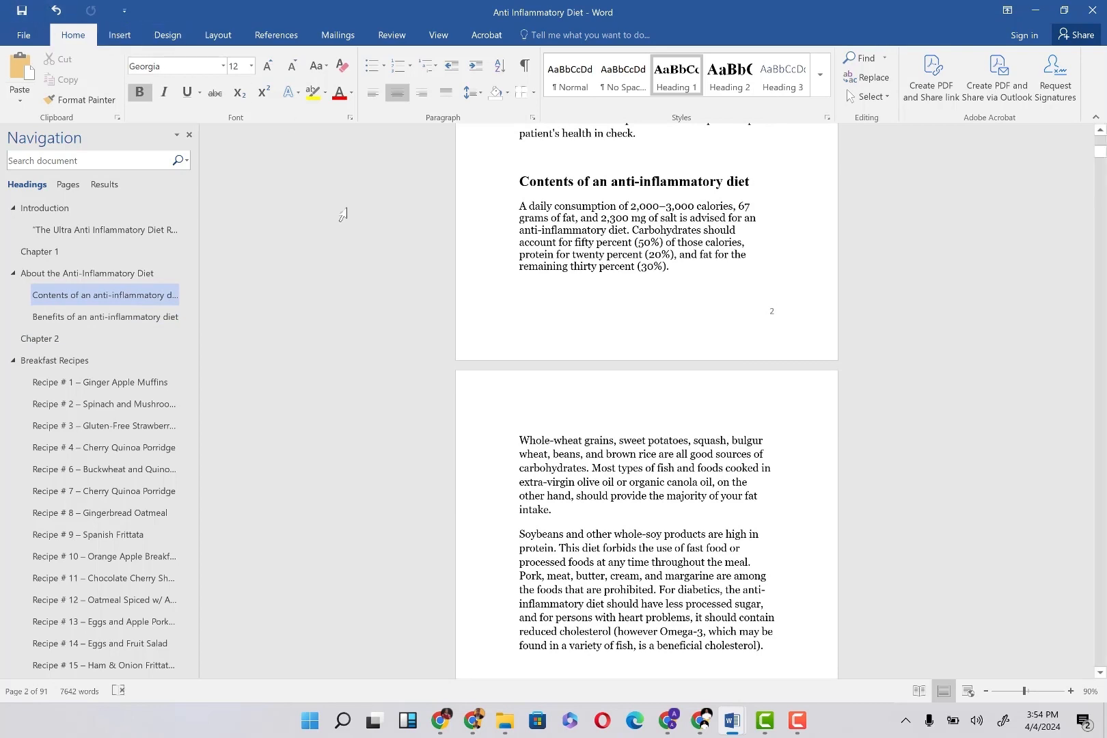
# Add a solid 1 pt Box page border to the whole document.
pyautogui.click(166, 34)
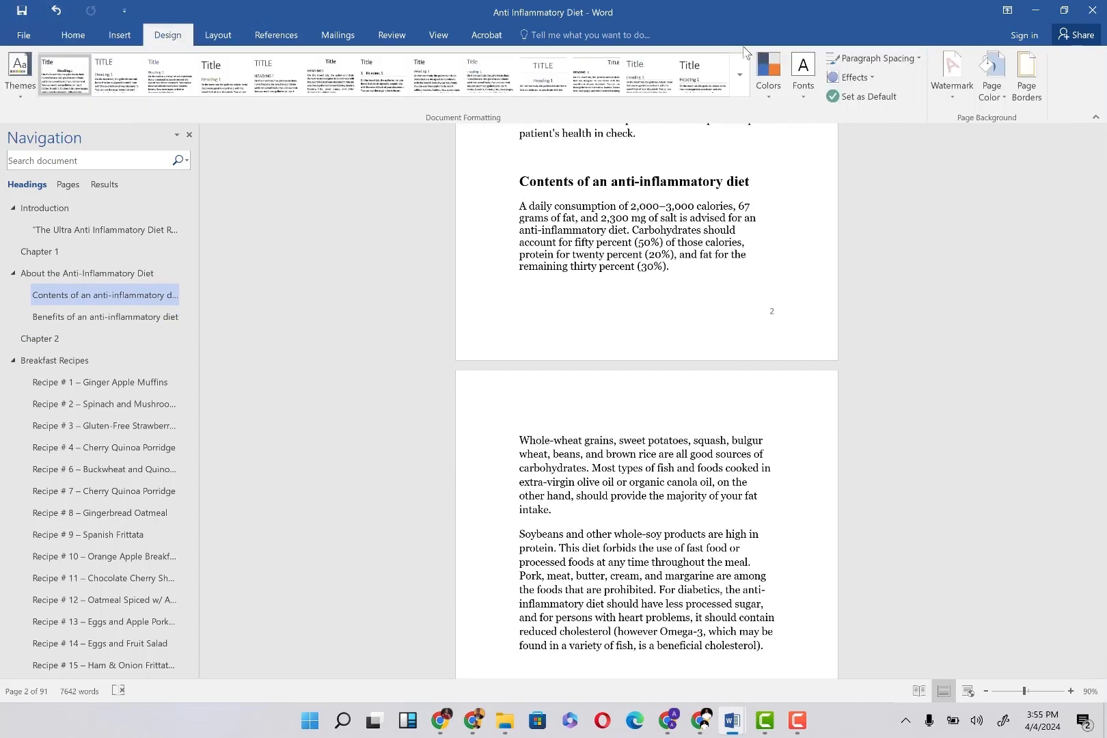
pyautogui.click(1027, 67)
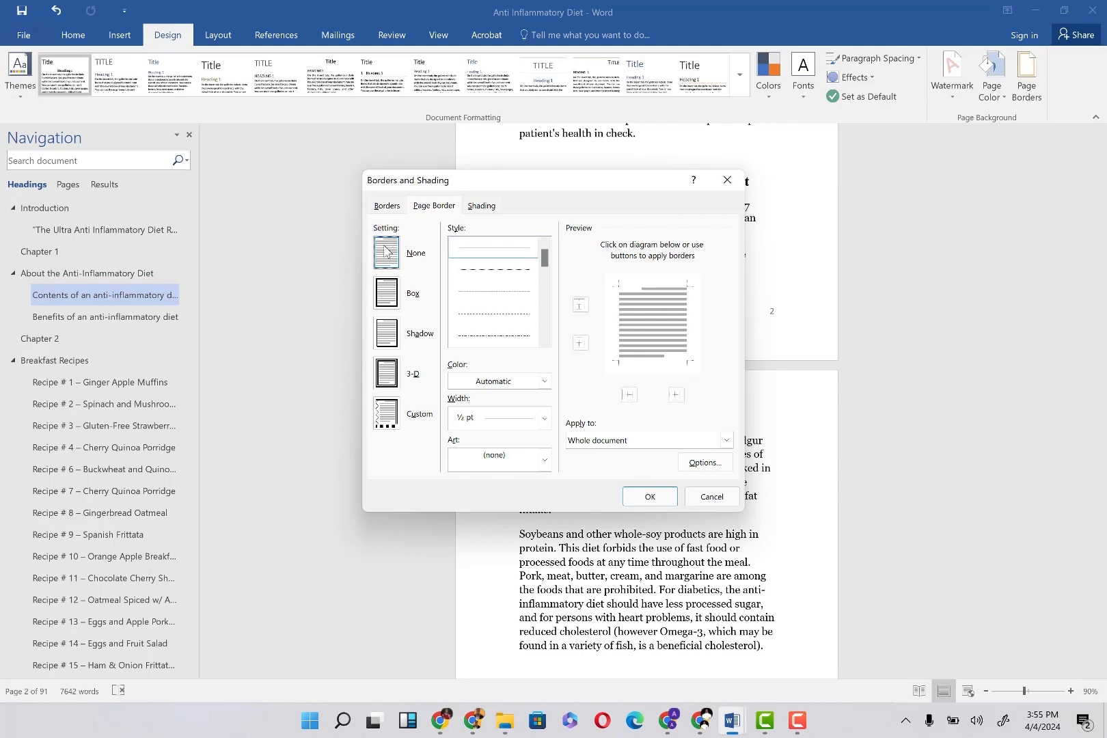
pyautogui.click(393, 295)
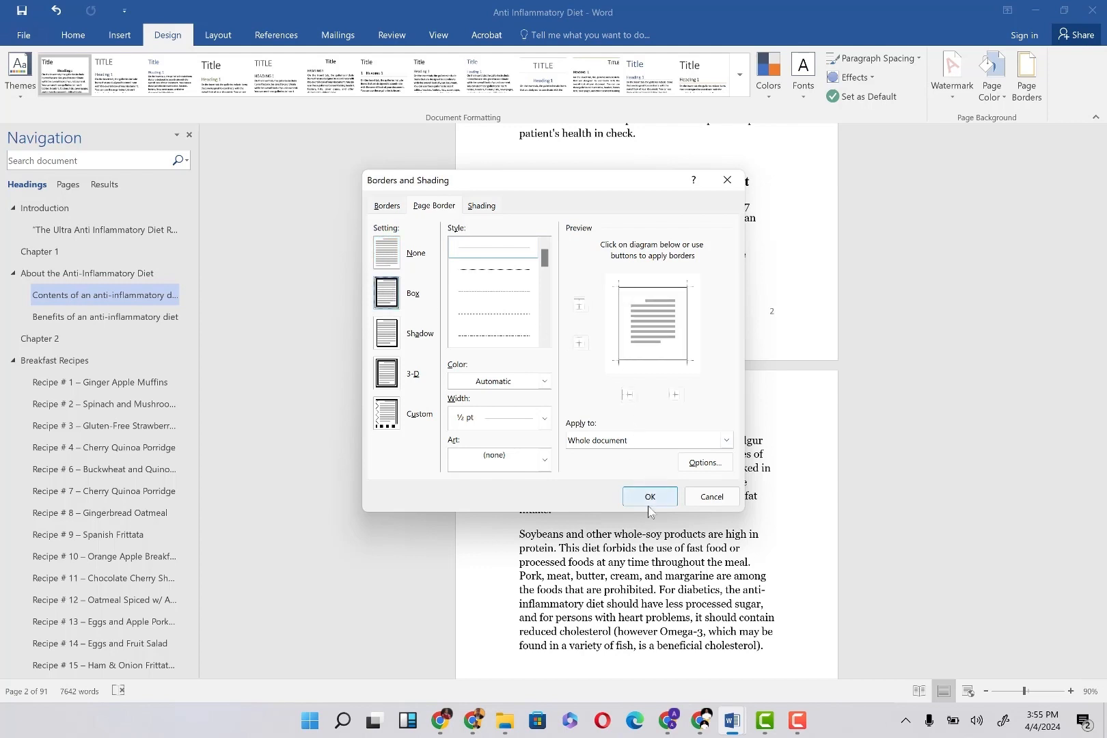
pyautogui.click(488, 314)
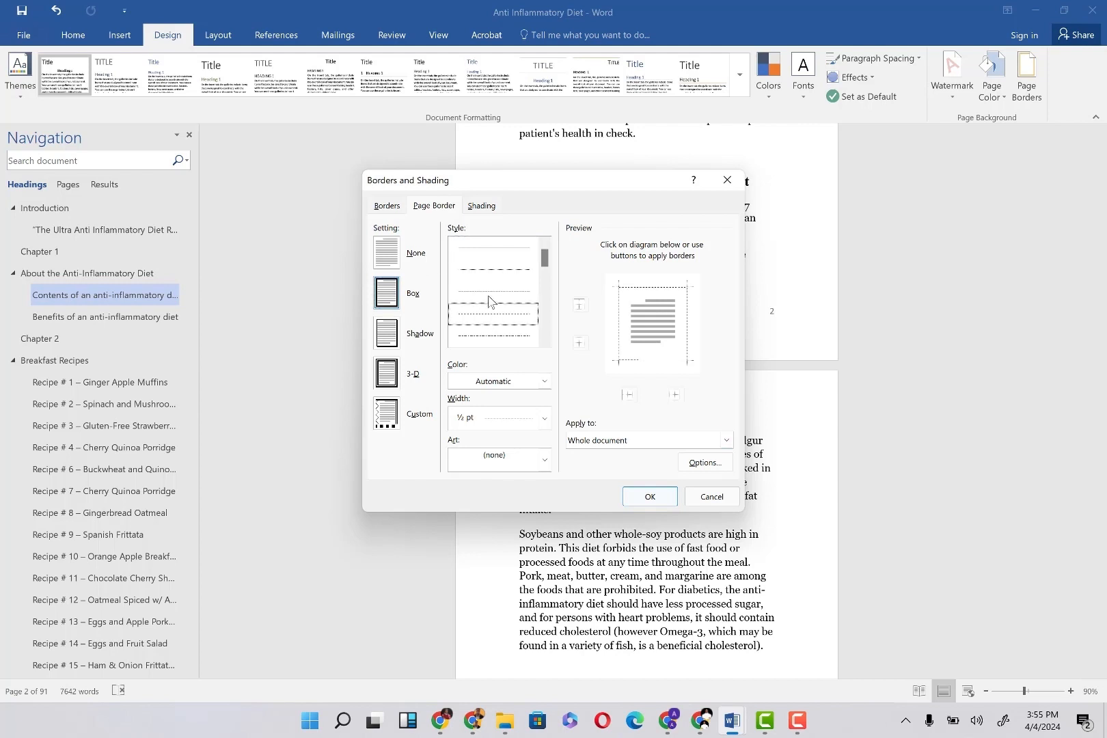
pyautogui.click(487, 248)
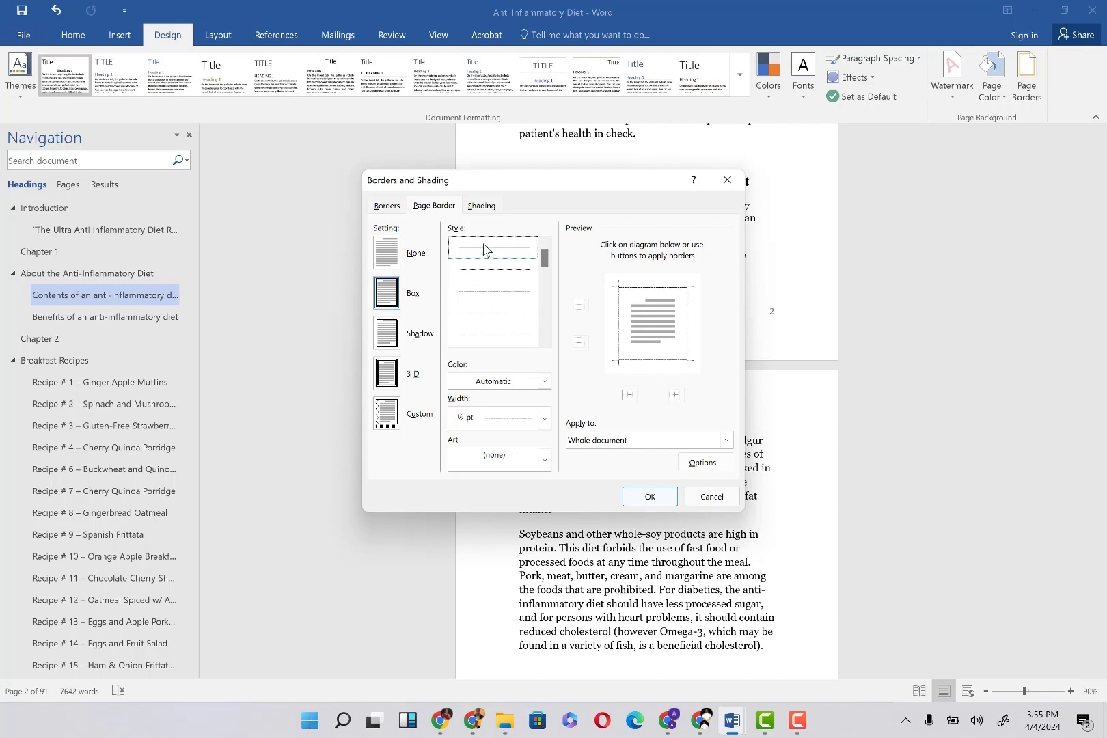
pyautogui.click(546, 424)
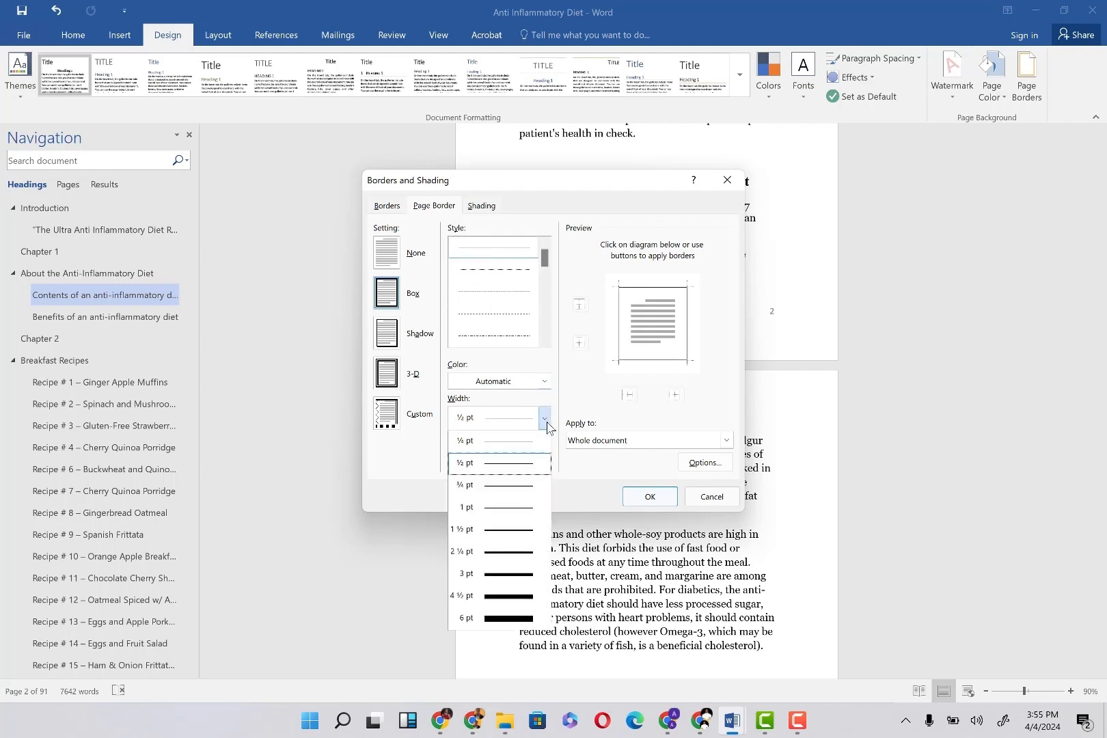
pyautogui.click(517, 519)
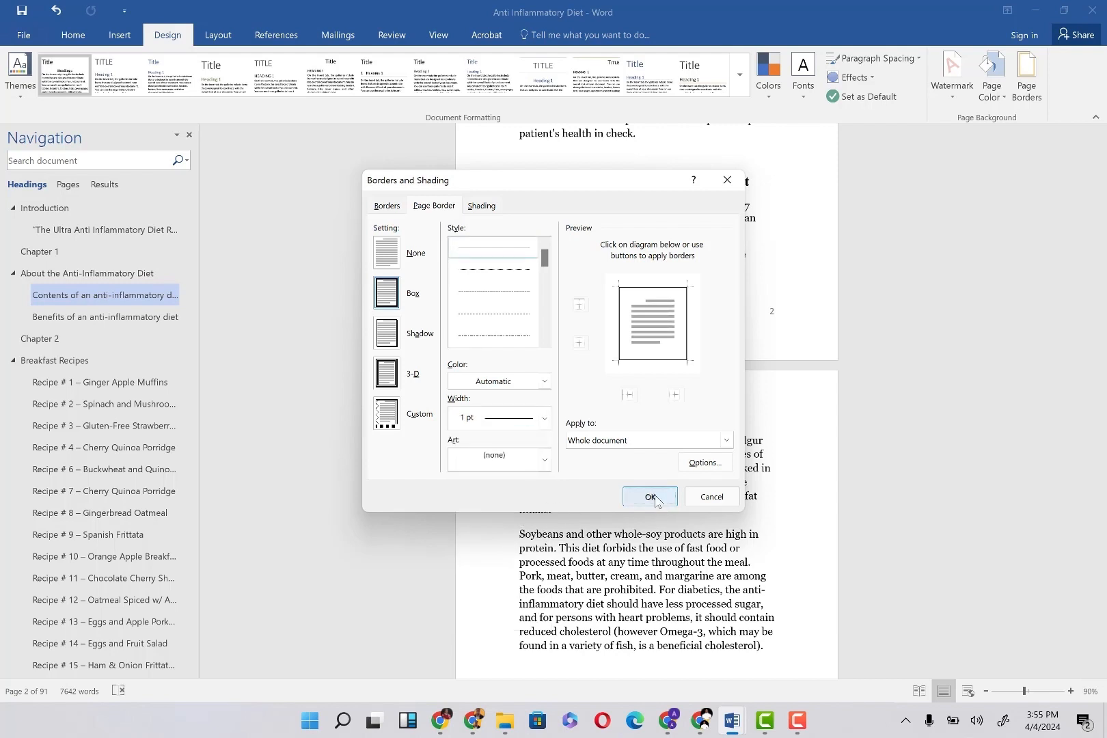
pyautogui.click(652, 498)
# Check the page border on the Introduction, Chapter 1 and Chapter 2 pages.
pyautogui.scroll(-5, 622, 363)
pyautogui.scroll(4, 622, 298)
pyautogui.scroll(-10, 624, 298)
pyautogui.scroll(3, 623, 295)
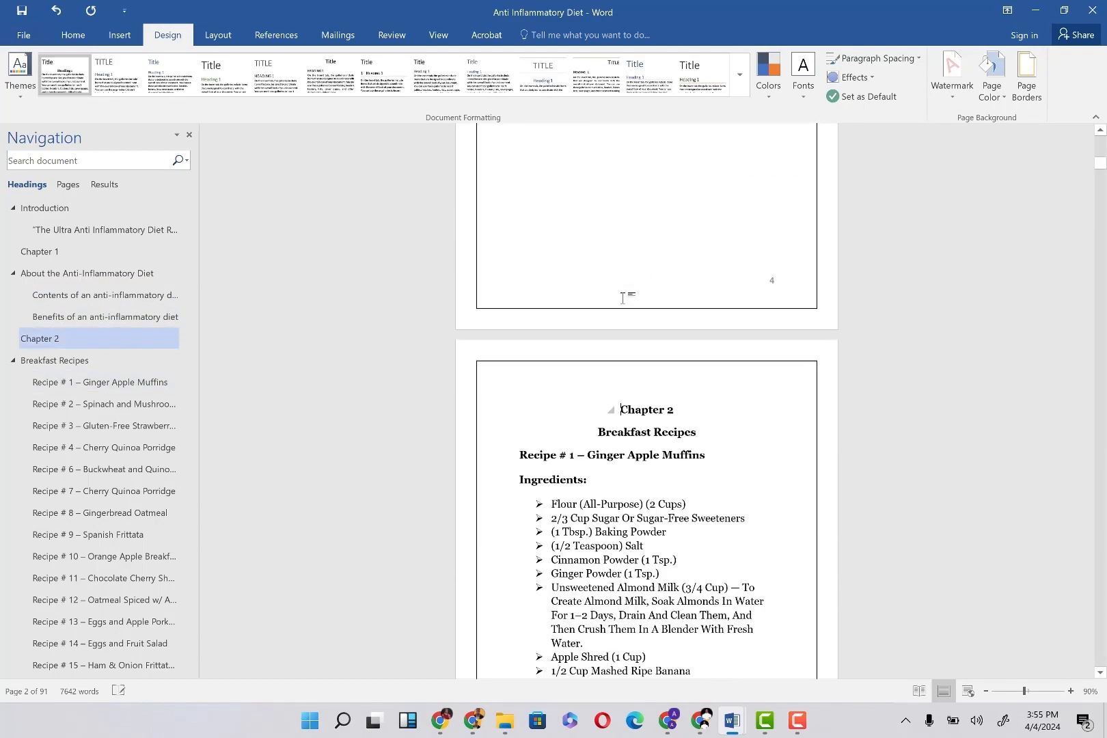
pyautogui.scroll(20, 623, 299)
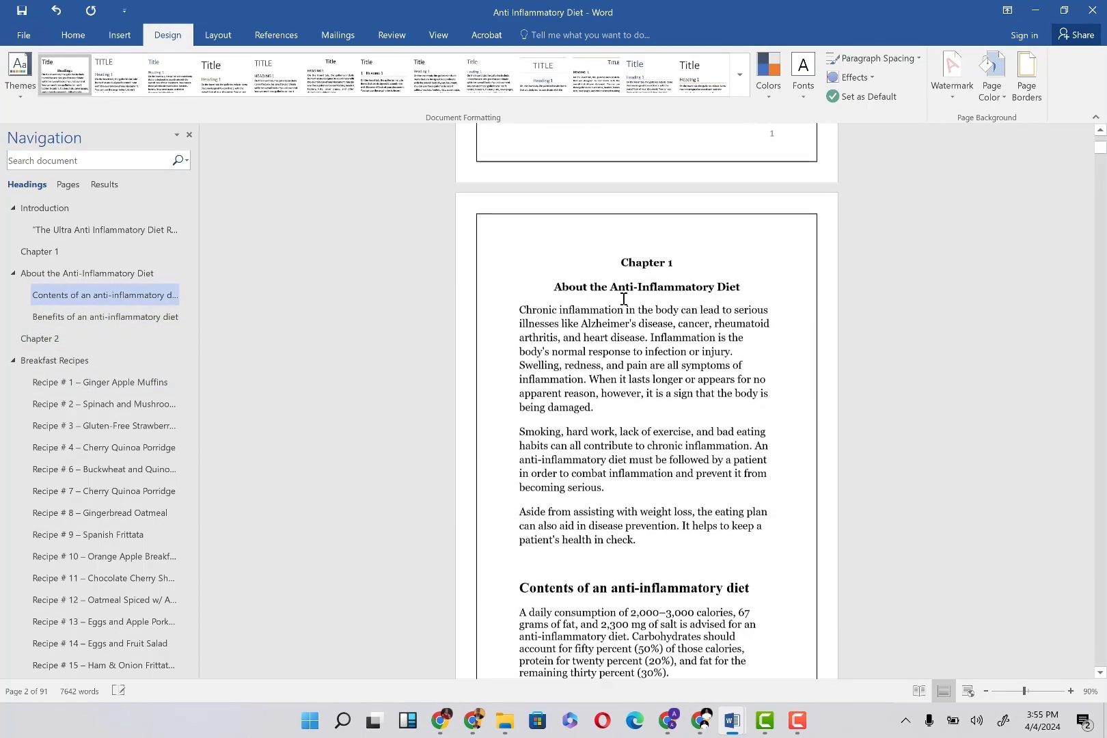
pyautogui.scroll(10, 623, 298)
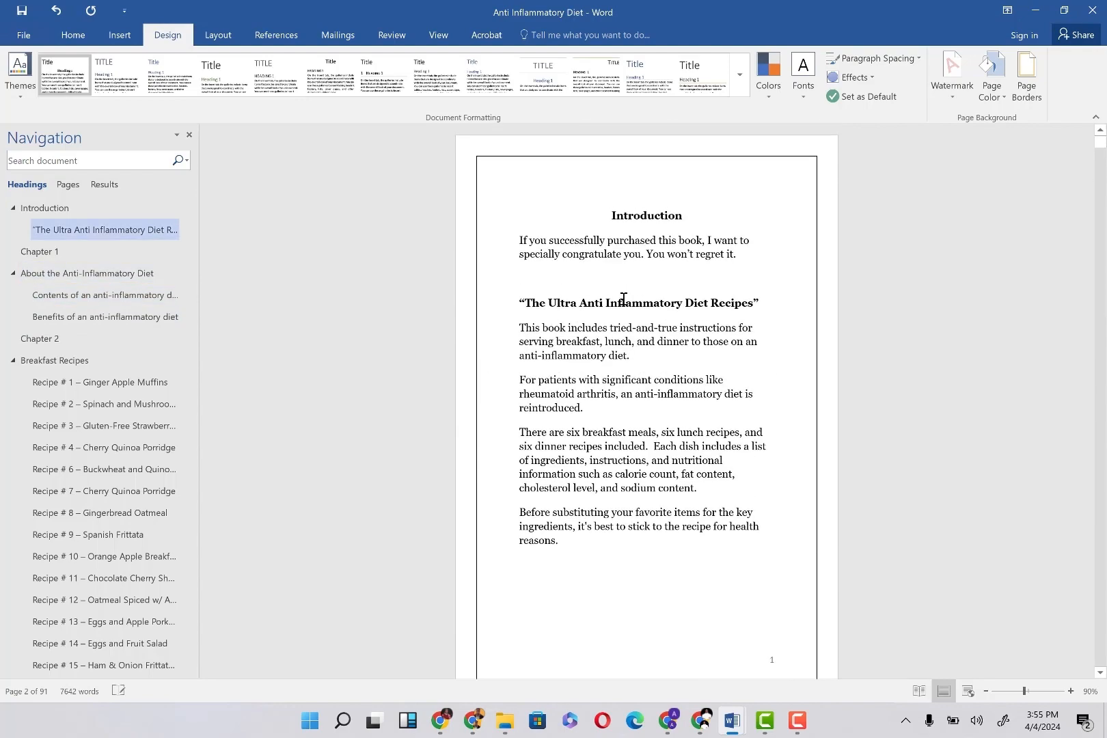
pyautogui.scroll(-10, 623, 298)
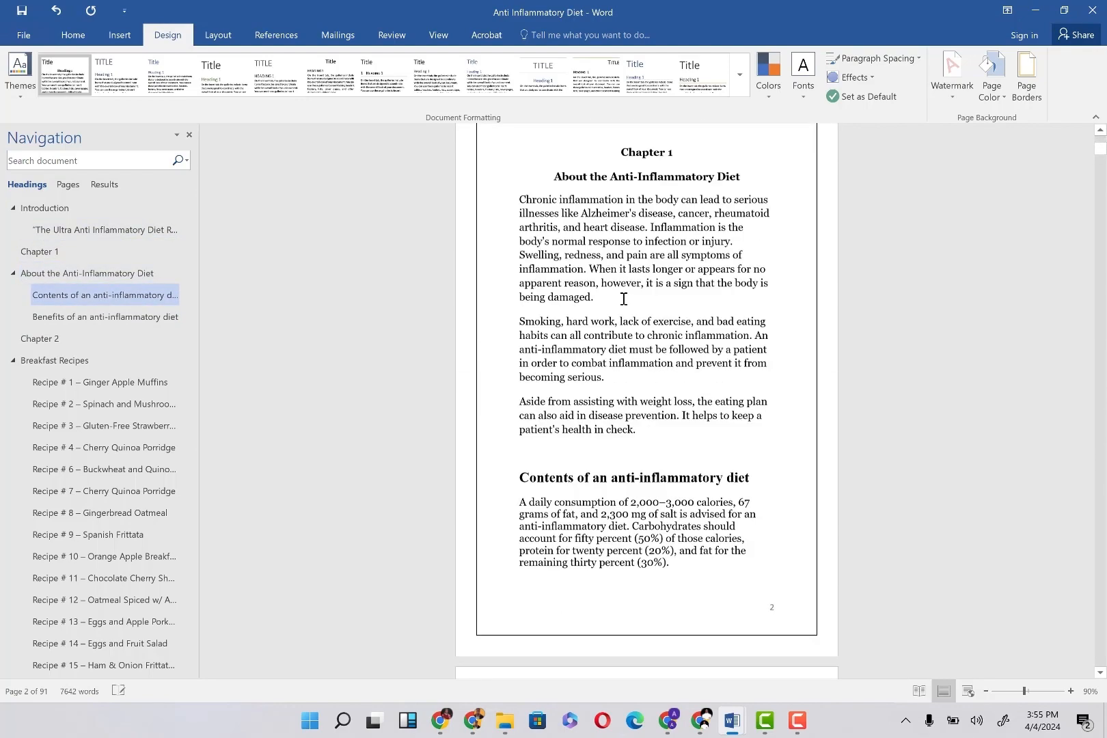
# Undo the page border and reapply it to compare the pages with and without it.
pyautogui.scroll(3, 623, 299)
pyautogui.hotkey('ctrl', 'z')
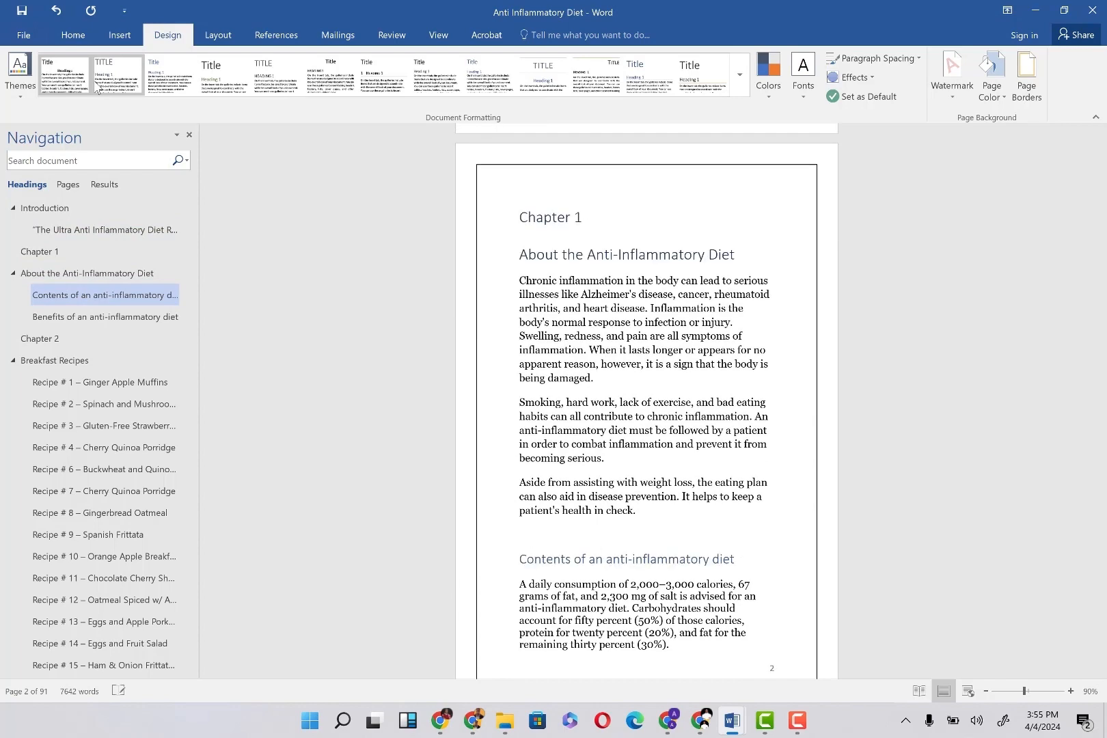
pyautogui.hotkey('ctrl', 'y')
pyautogui.scroll(6, 494, 273)
pyautogui.hotkey('ctrl', 'z')
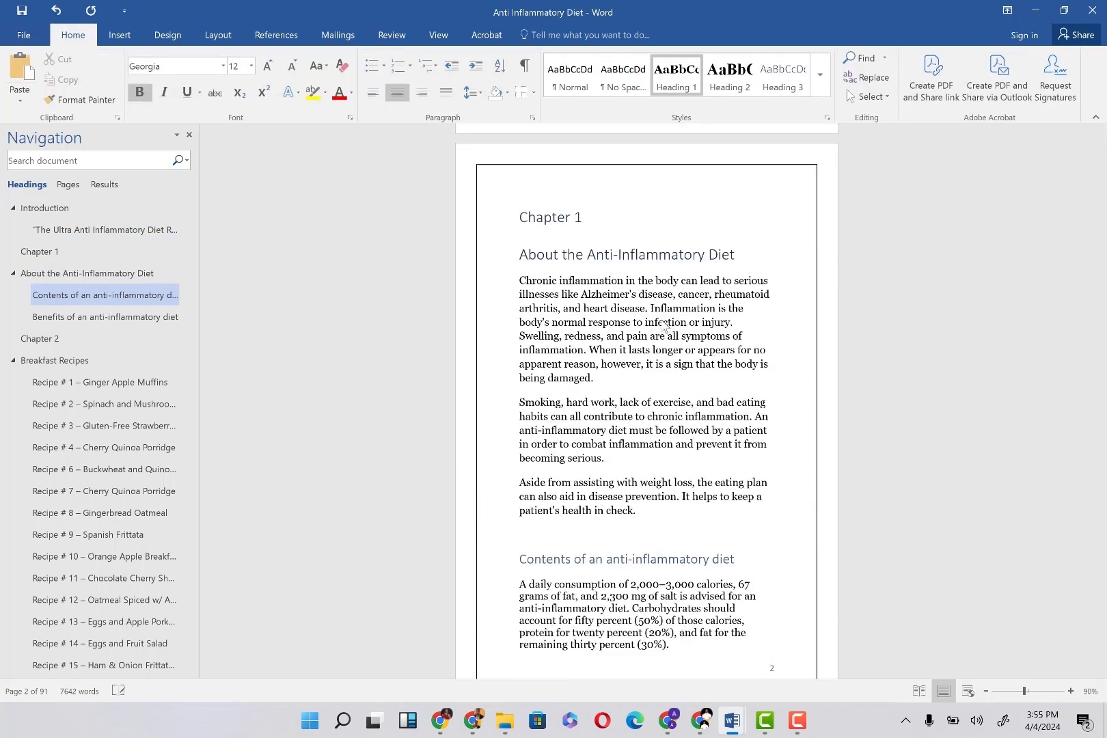
pyautogui.hotkey('ctrl', 'y')
pyautogui.scroll(-2, 660, 316)
pyautogui.scroll(5, 660, 316)
pyautogui.hotkey('ctrl', 'z')
pyautogui.click(54, 10)
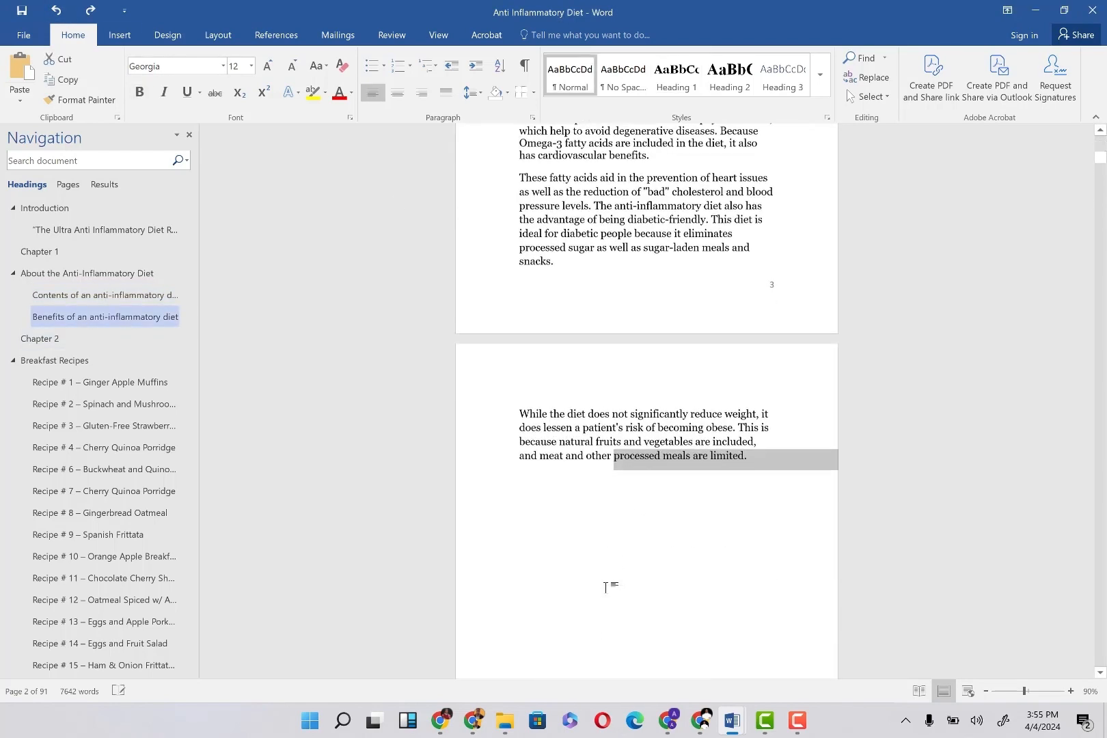
pyautogui.scroll(3, 604, 588)
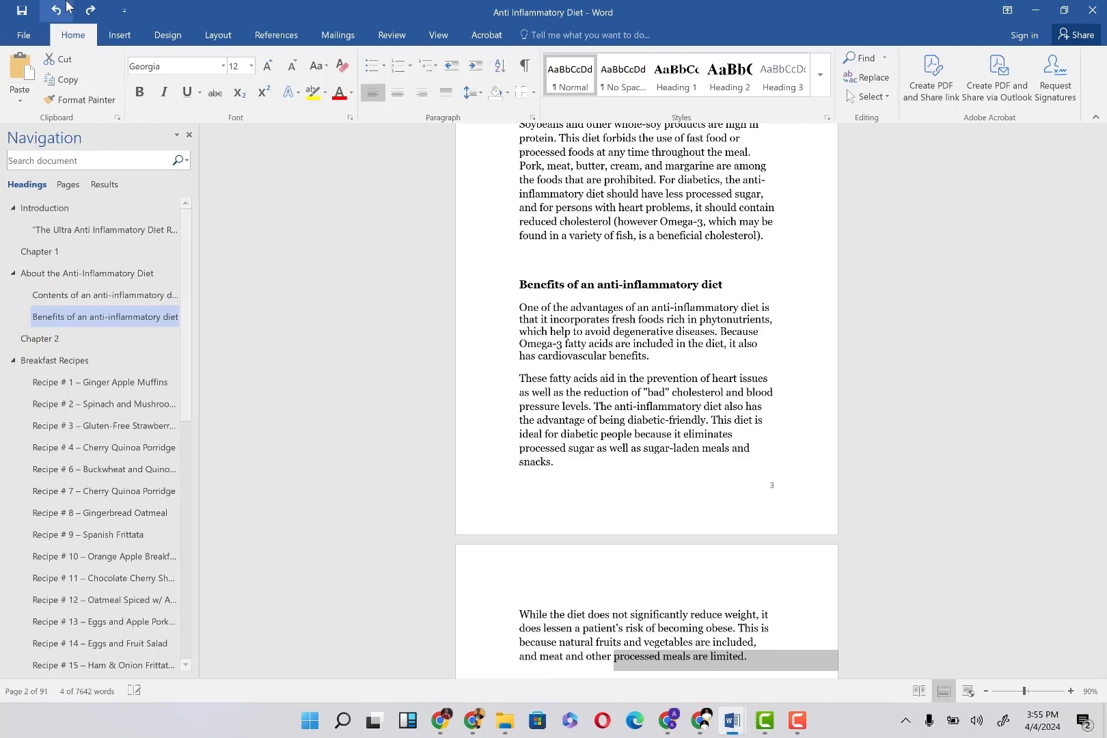
pyautogui.click(91, 11)
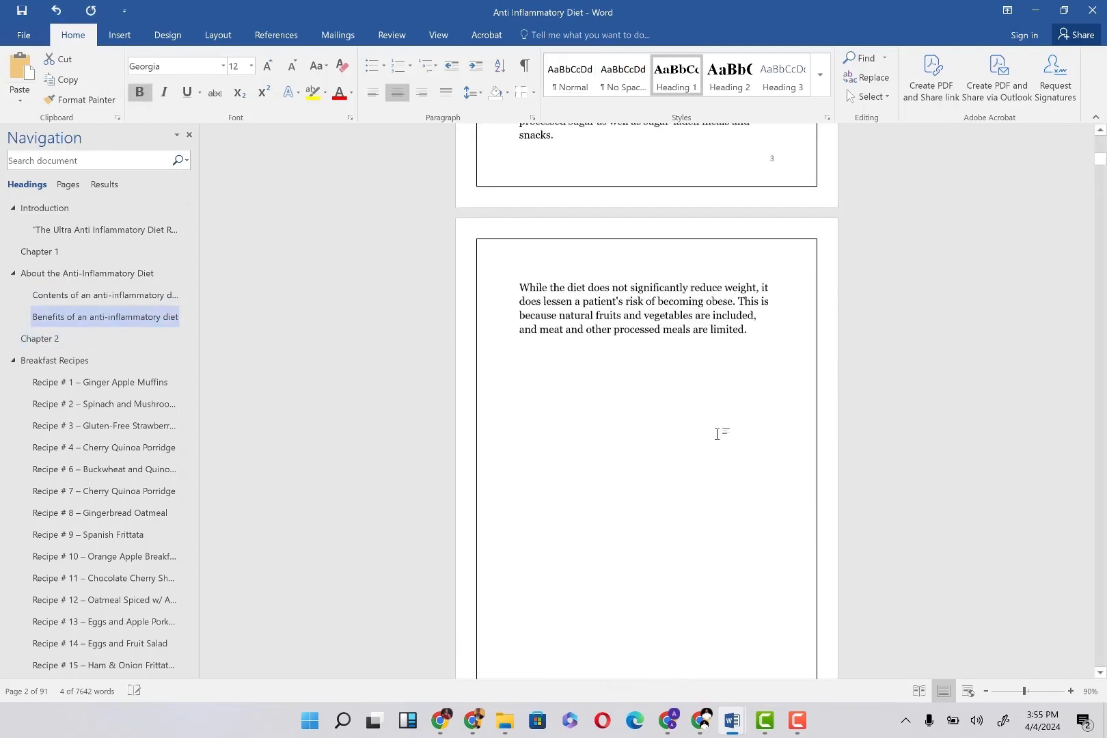
# Review the bordered pages from the end of the Introduction through Chapter 2 once more.
pyautogui.scroll(20, 717, 435)
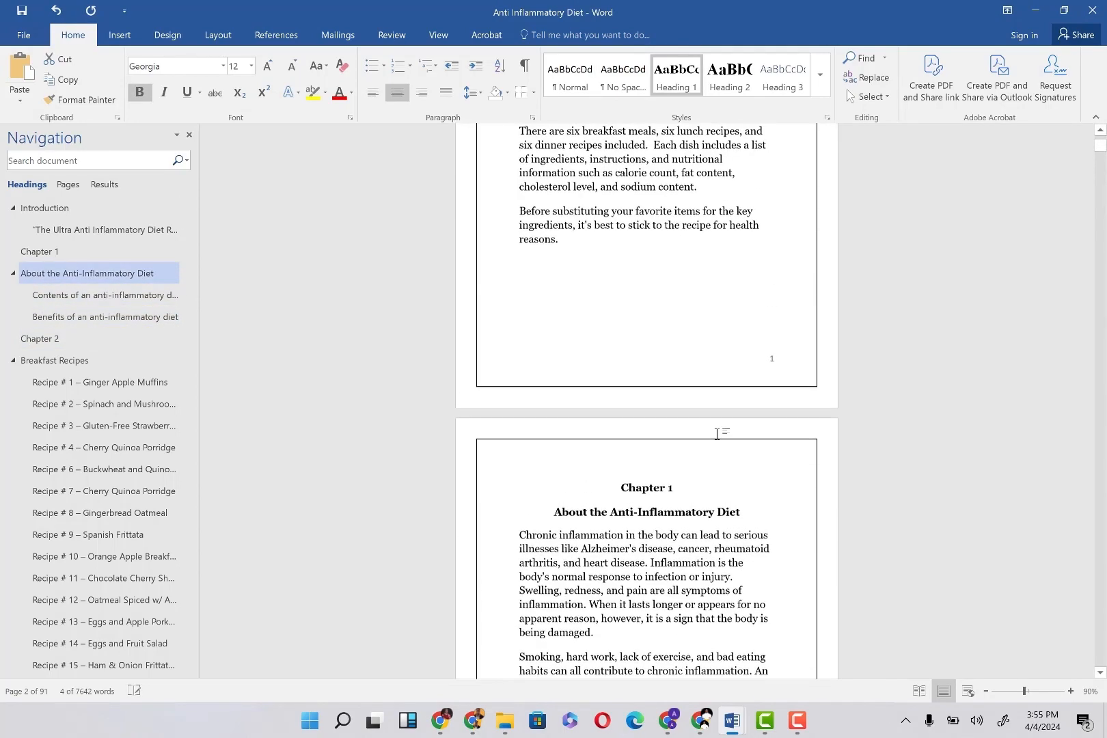
pyautogui.scroll(-20, 718, 435)
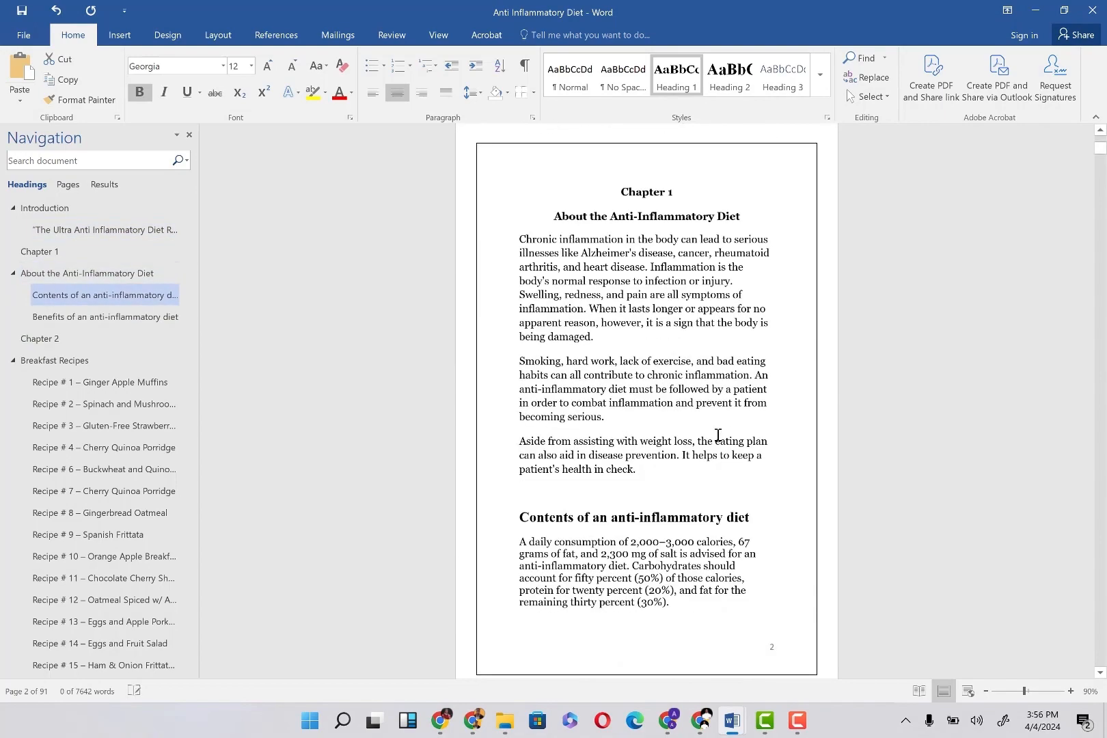
pyautogui.scroll(-20, 717, 437)
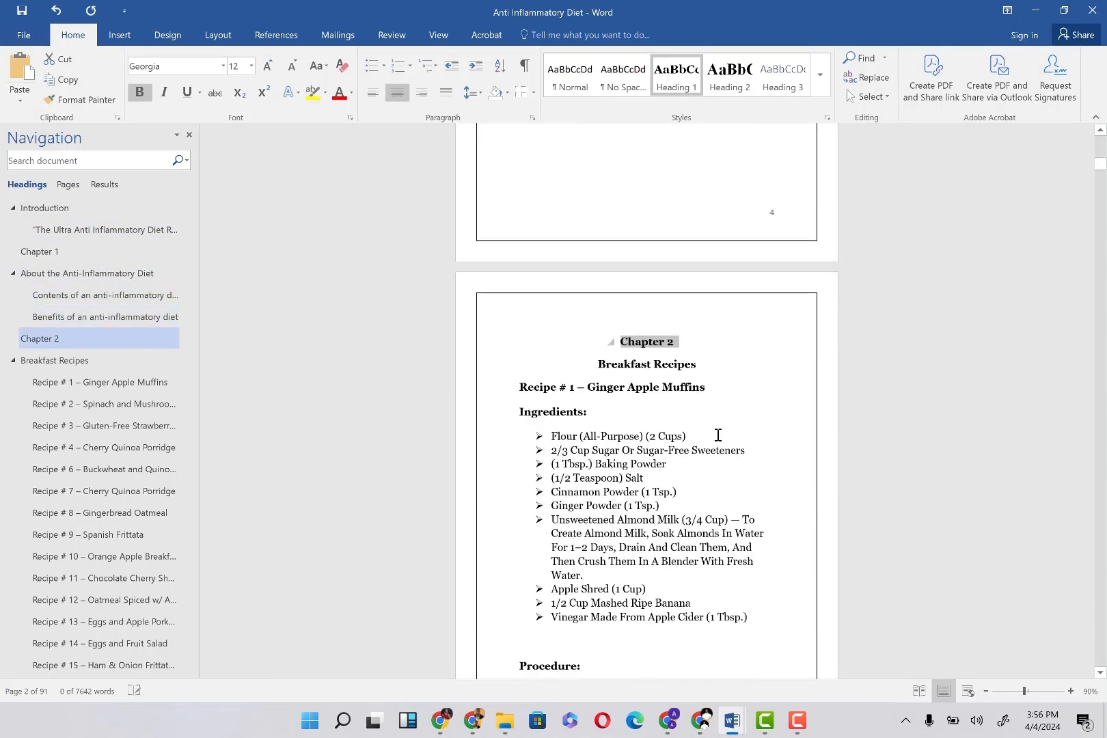
pyautogui.scroll(20, 718, 435)
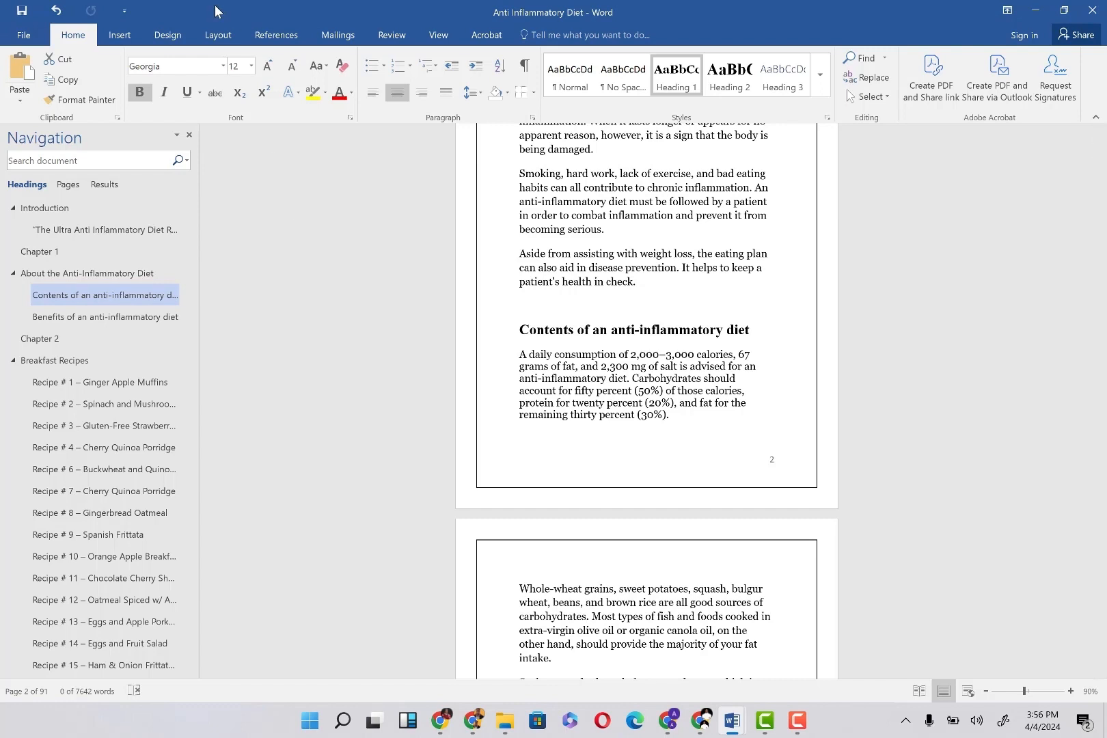
# Insert a footer in the manuscript using the built-in Blank design.
pyautogui.click(119, 40)
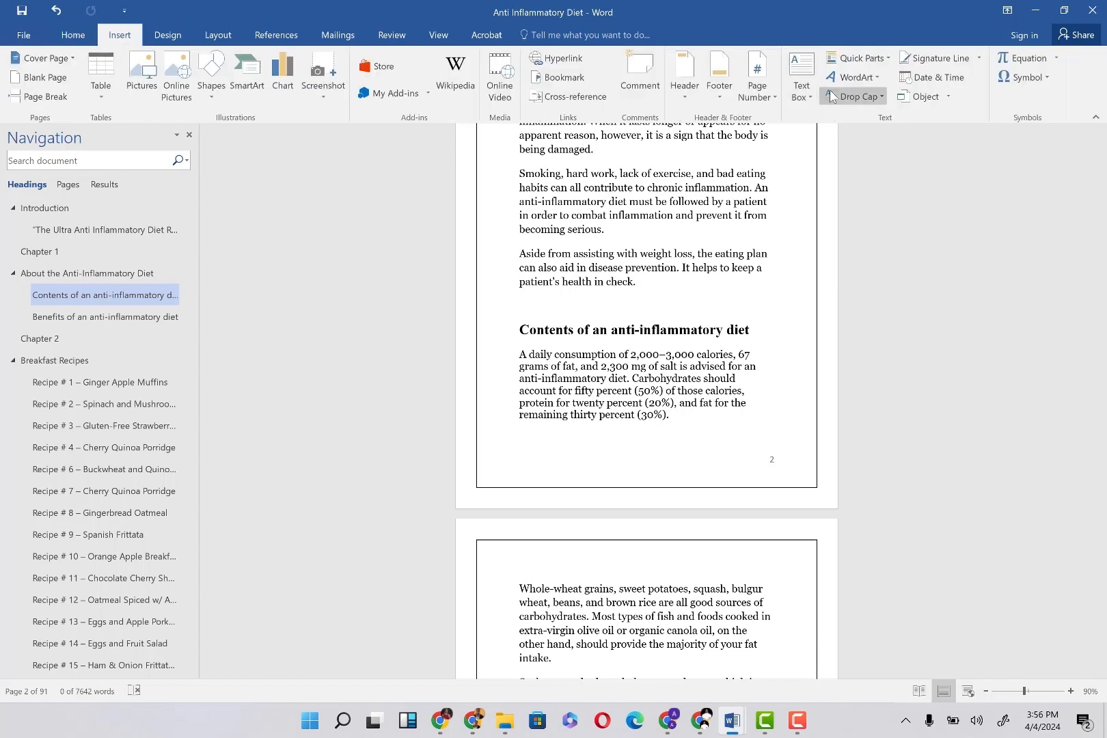
pyautogui.click(719, 80)
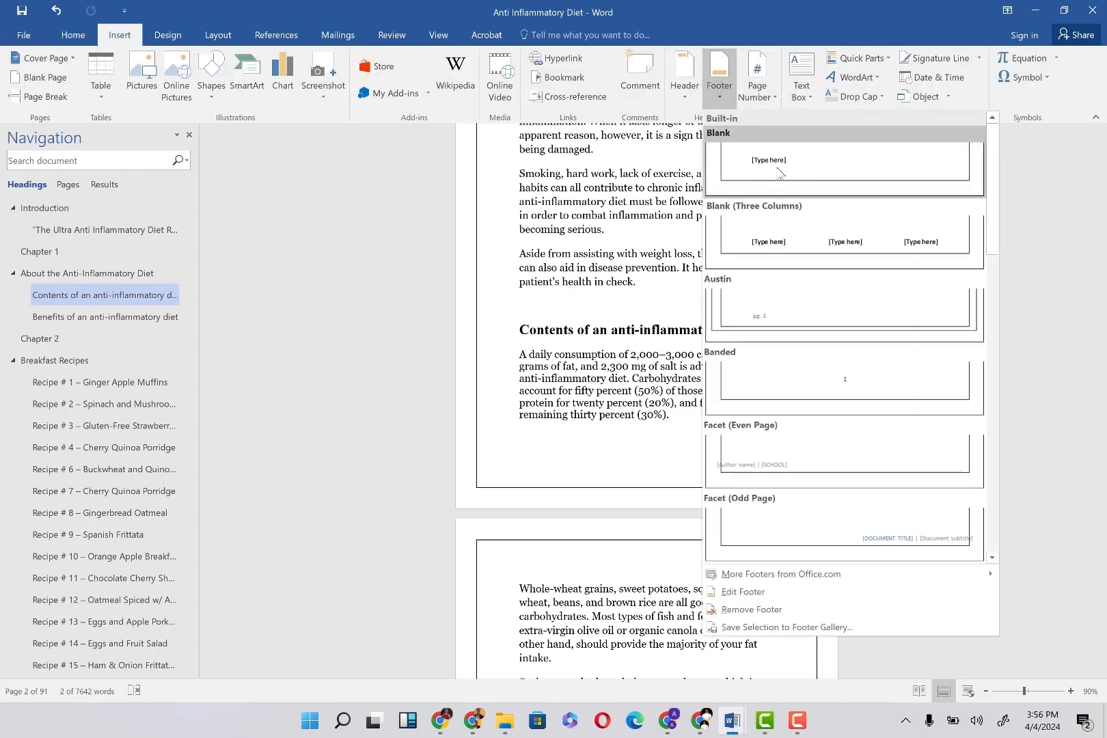
pyautogui.click(780, 172)
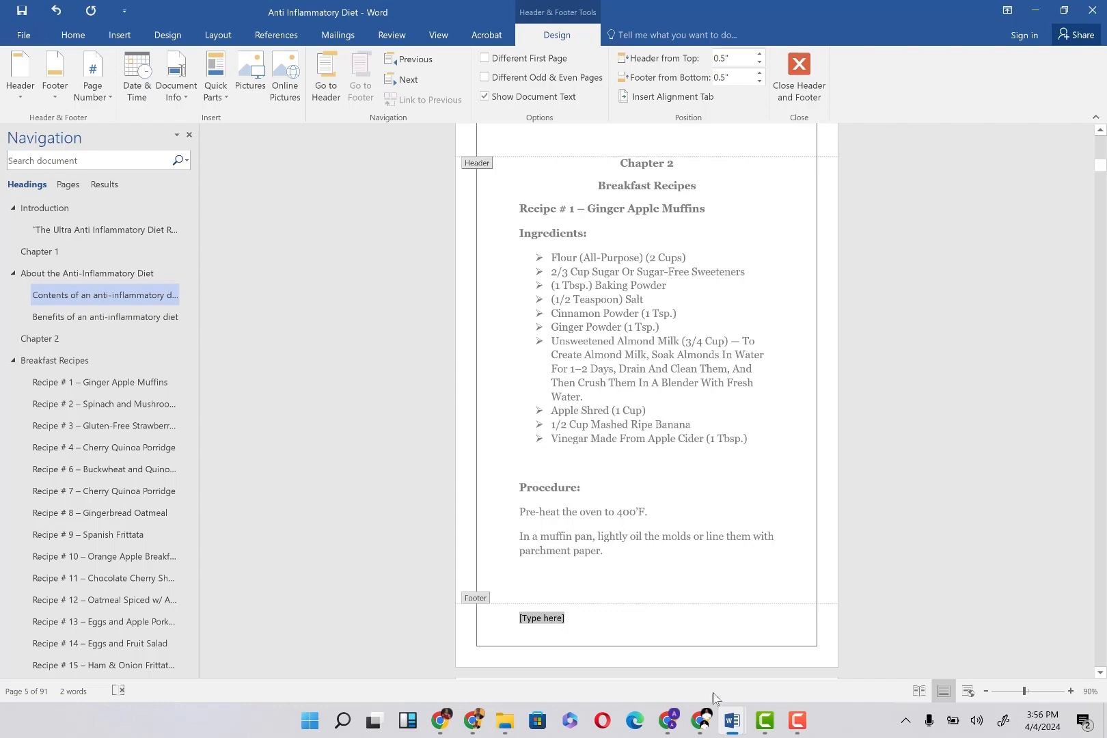
# Switch to Document1 and copy the three-line title "A COMPLETE GUIDE TO ANTI-INFLAMMATORY DIET FOR BEGINNERS." from its first page.
pyautogui.moveTo(732, 720)
pyautogui.click(796, 680)
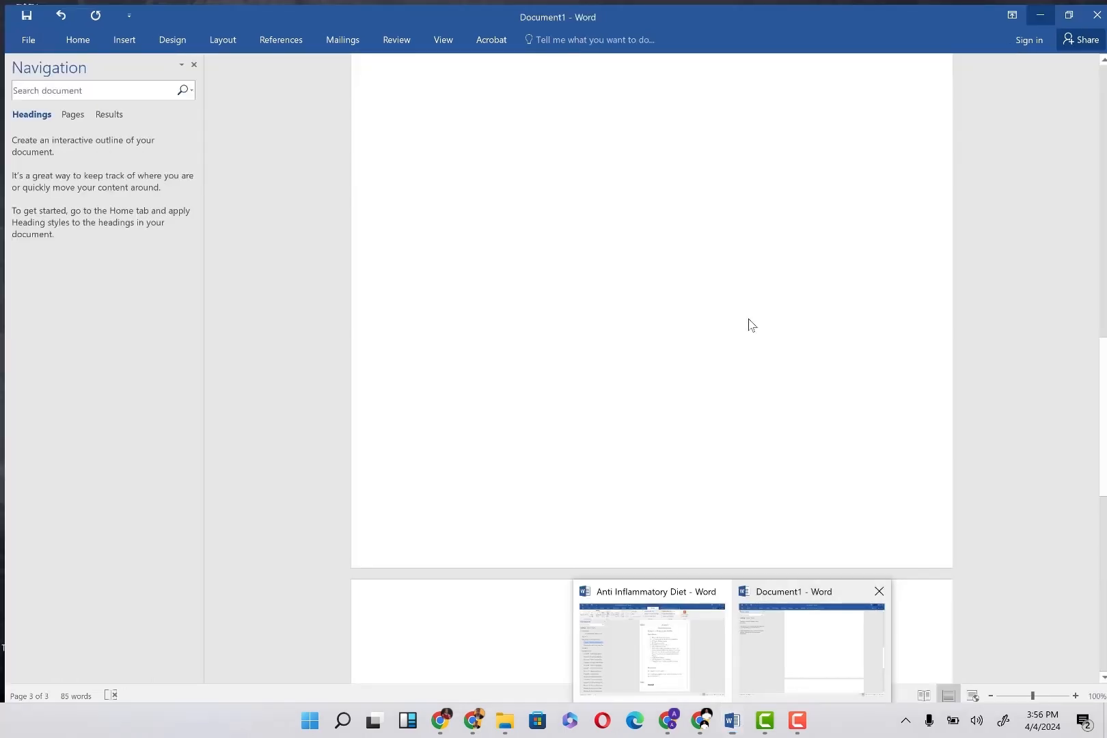
pyautogui.hotkey('ctrl', 'v')
pyautogui.scroll(15, 750, 319)
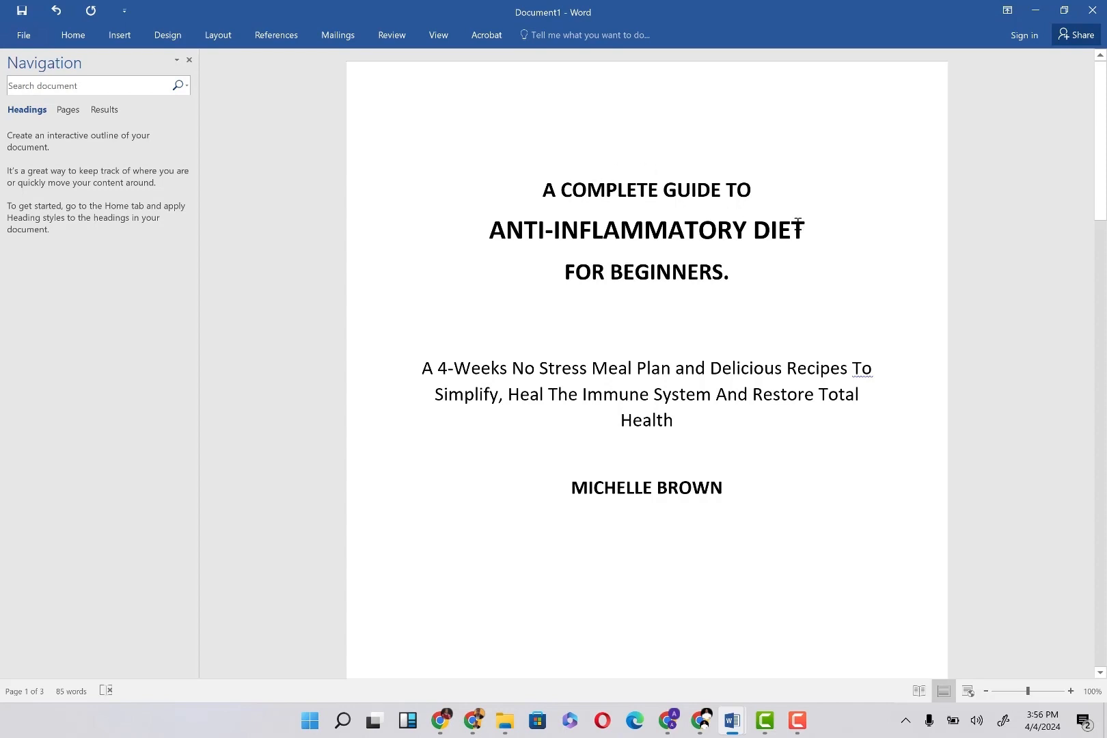
pyautogui.keyDown('shift'); pyautogui.click(541, 186); pyautogui.keyUp('shift')
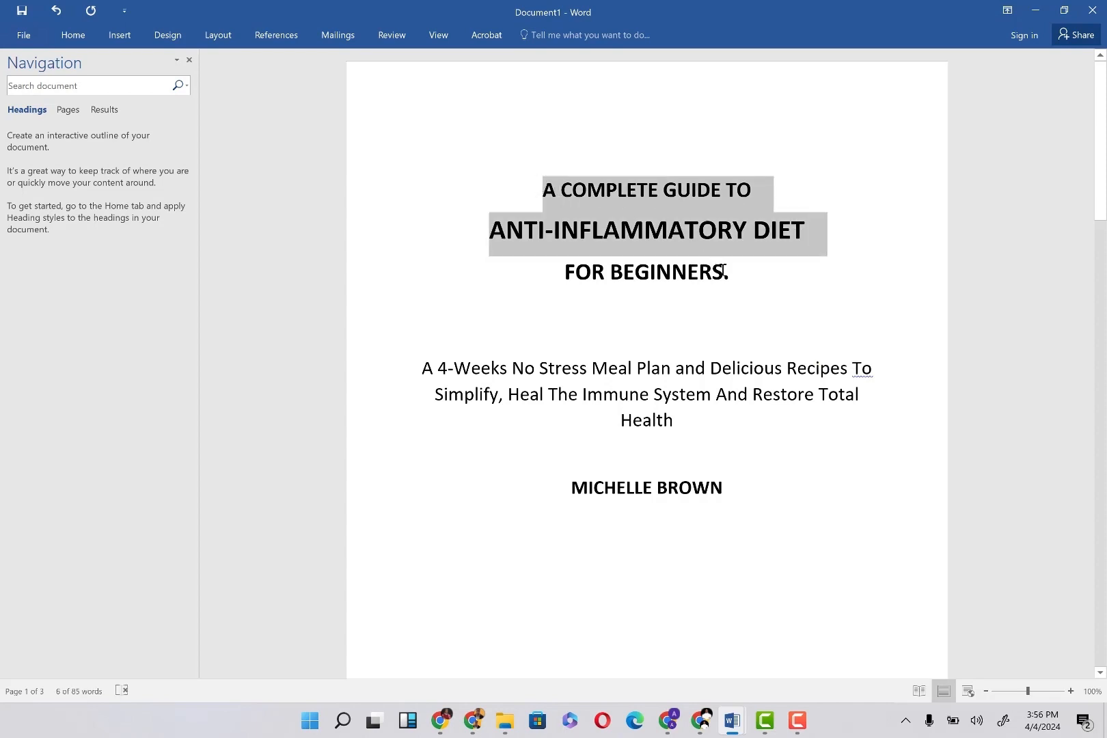
pyautogui.click(724, 272)
pyautogui.write('.')
pyautogui.keyDown('shift'); pyautogui.click(550, 185); pyautogui.keyUp('shift')
pyautogui.hotkey('ctrl', 'c')
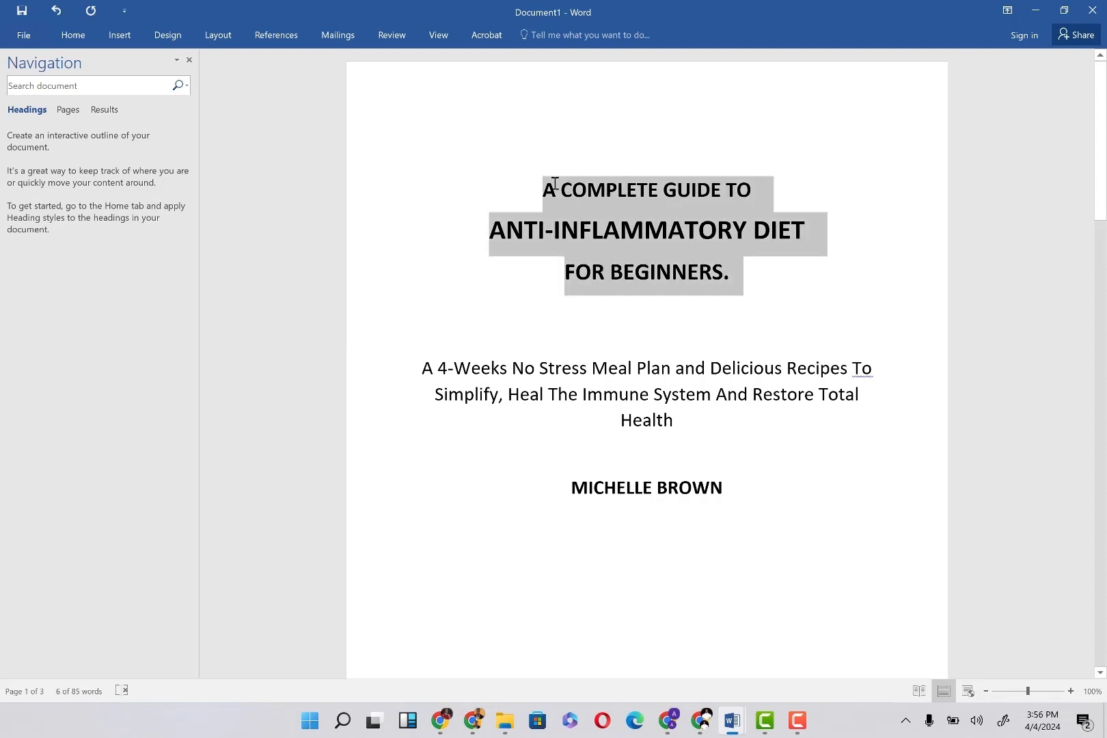
# Return to the Anti Inflammatory Diet document, paste the copied title over the footer placeholder, and select all the footer text.
pyautogui.moveTo(733, 722)
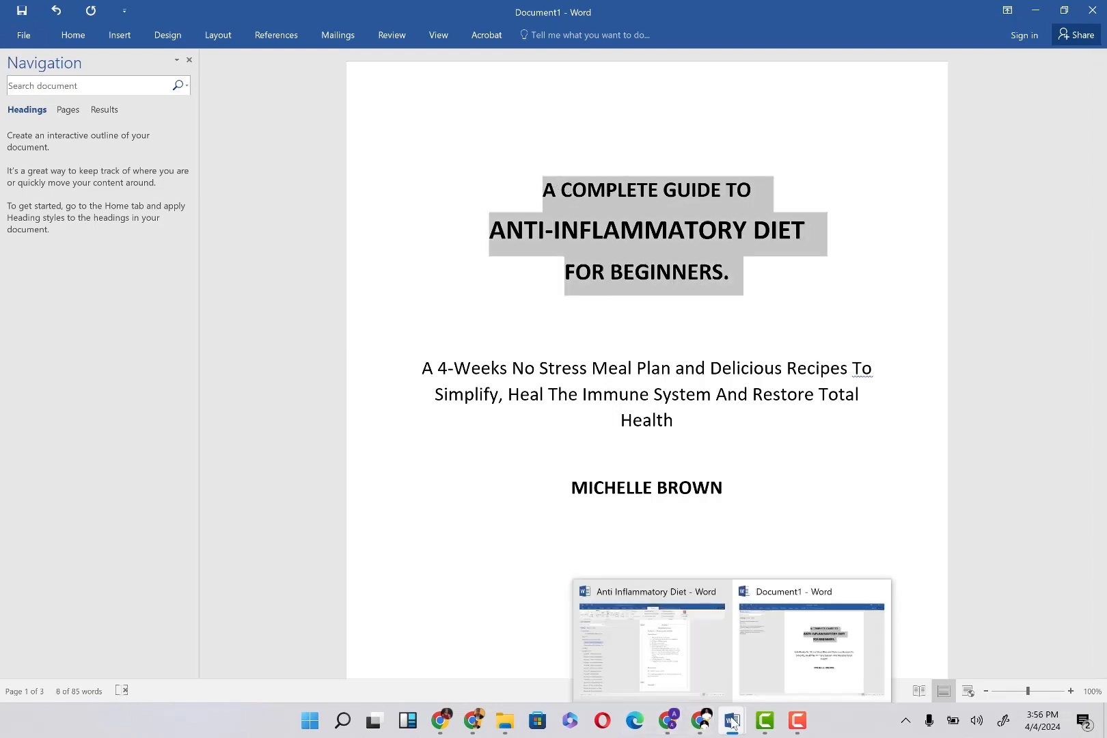
pyautogui.click(705, 663)
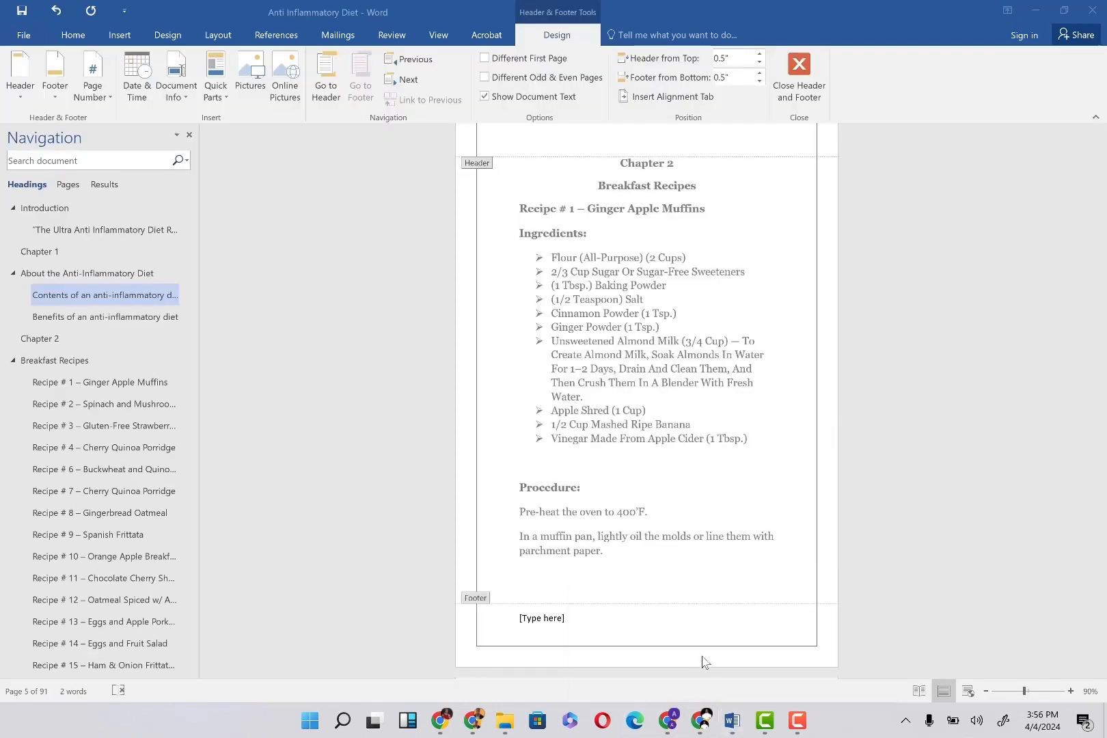
pyautogui.doubleClick(649, 398)
pyautogui.click(646, 396)
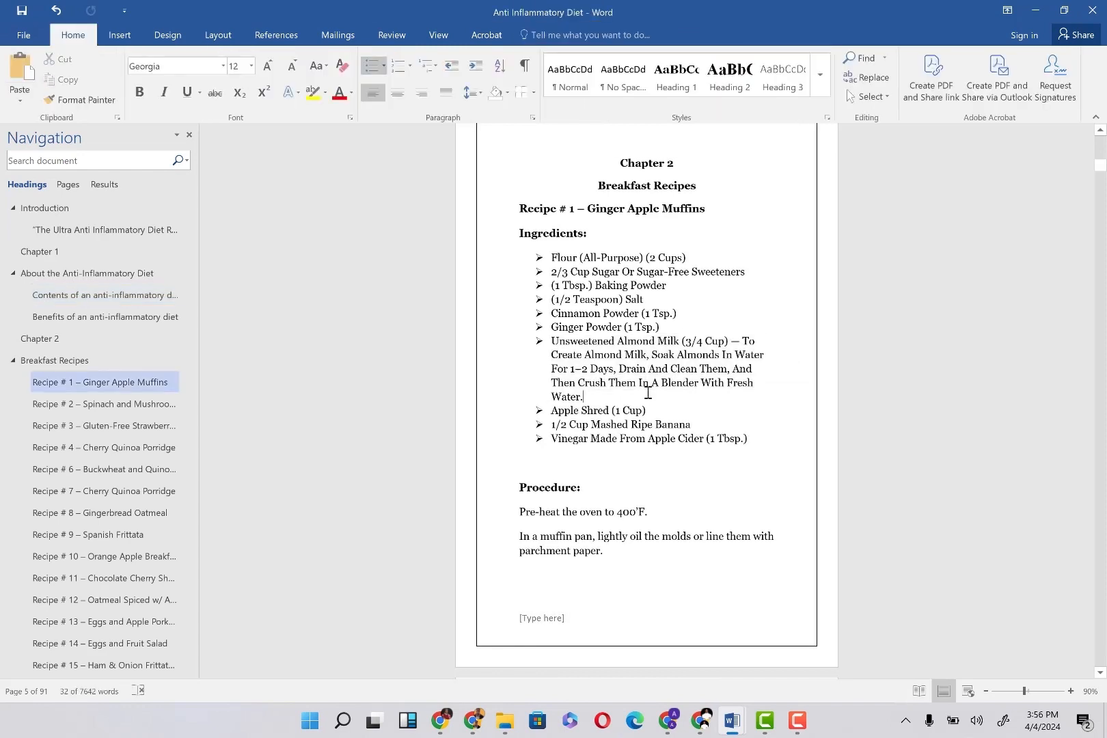
pyautogui.doubleClick(547, 619)
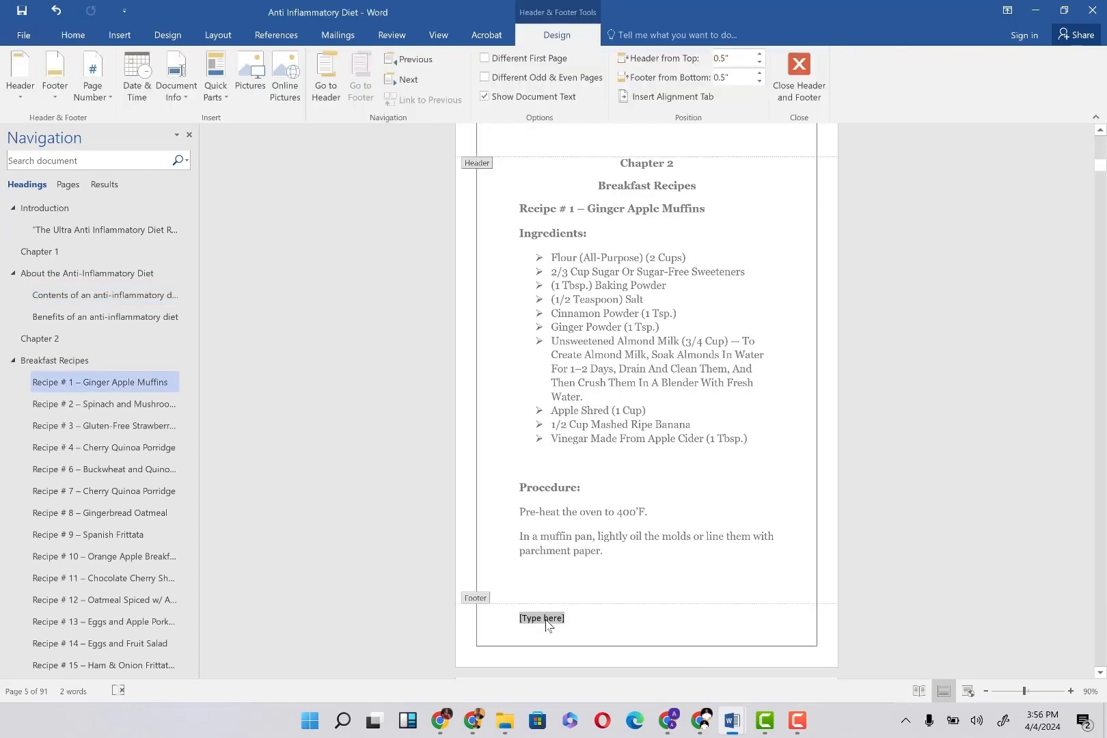
pyautogui.hotkey('ctrl', 'v')
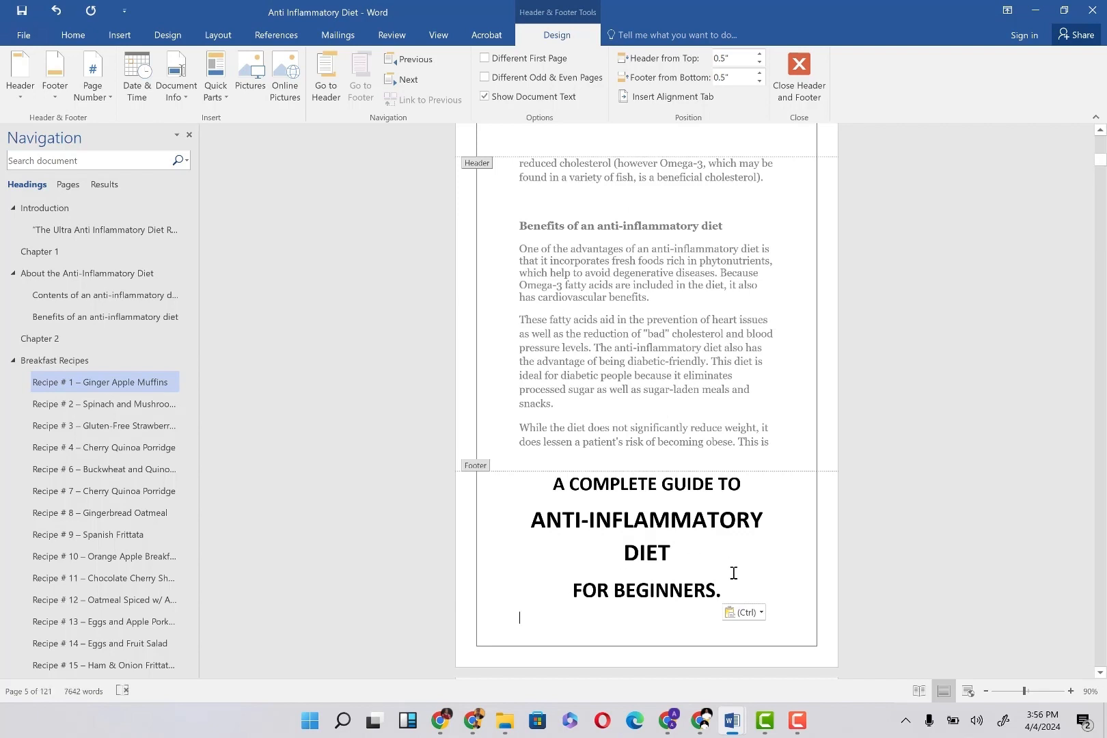
pyautogui.hotkey('ctrl', 'a')
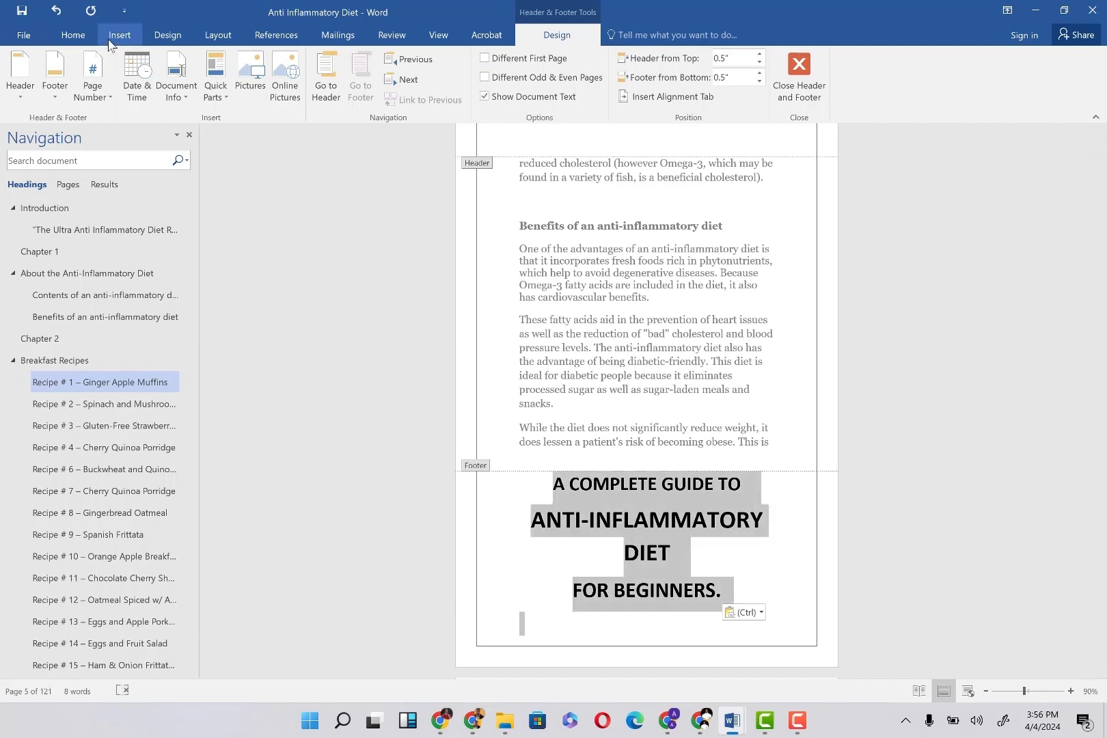
pyautogui.click(73, 35)
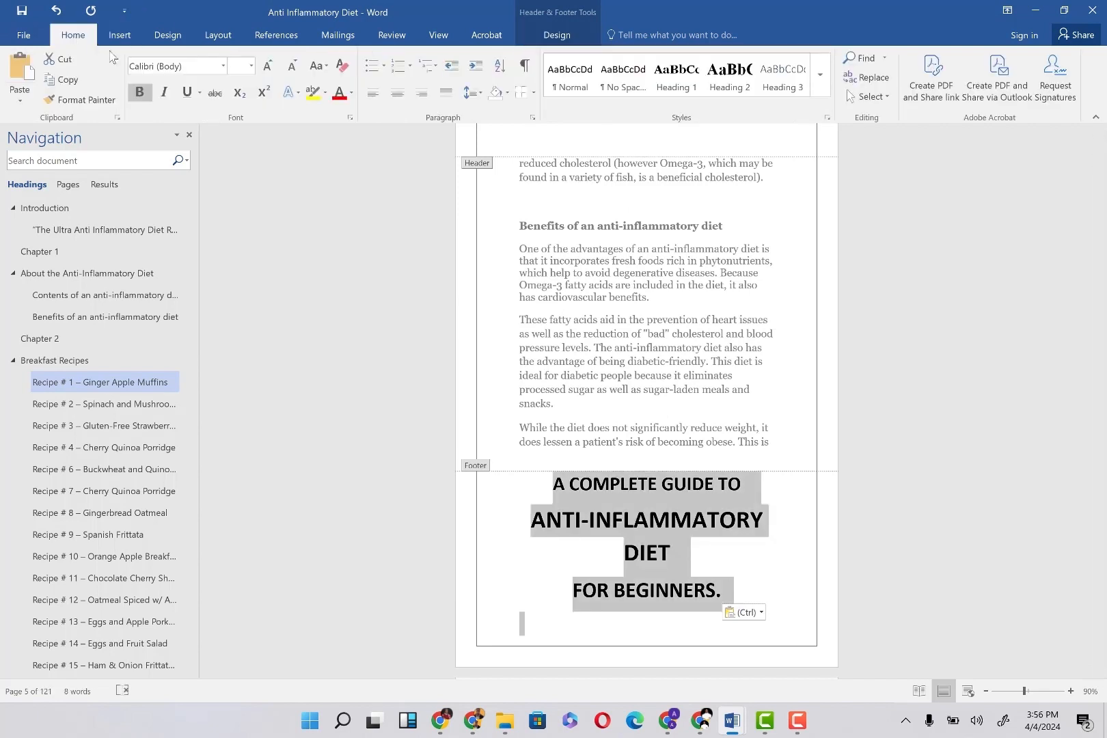
pyautogui.click(258, 68)
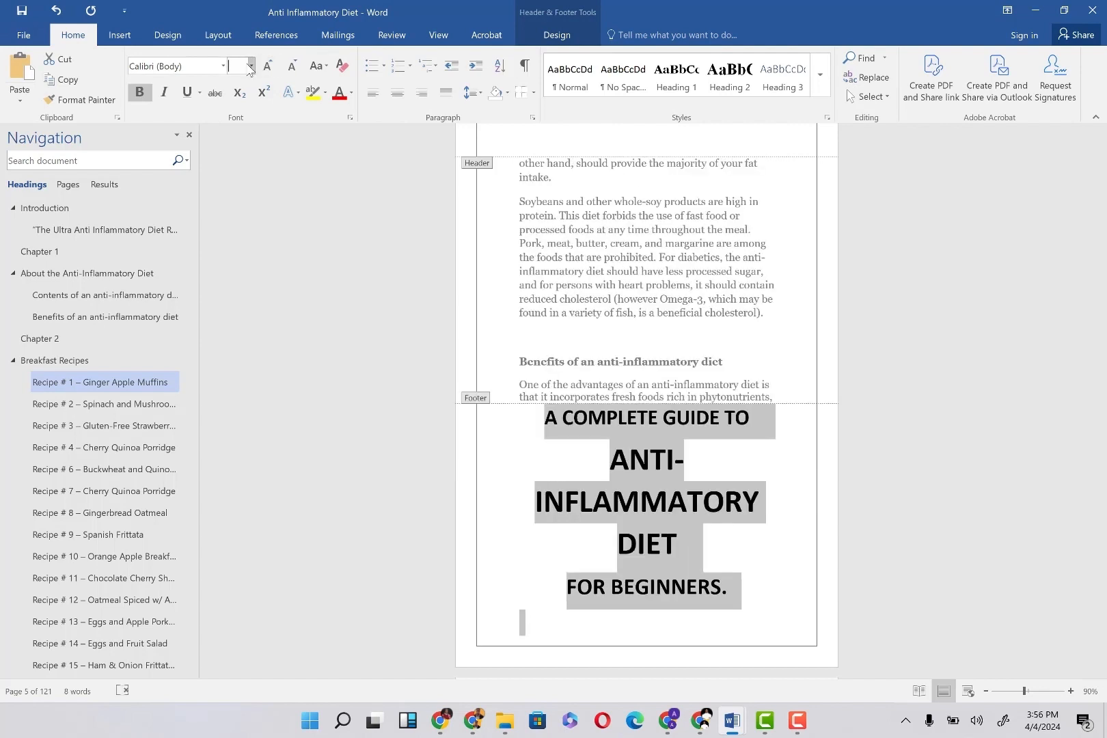
pyautogui.click(252, 66)
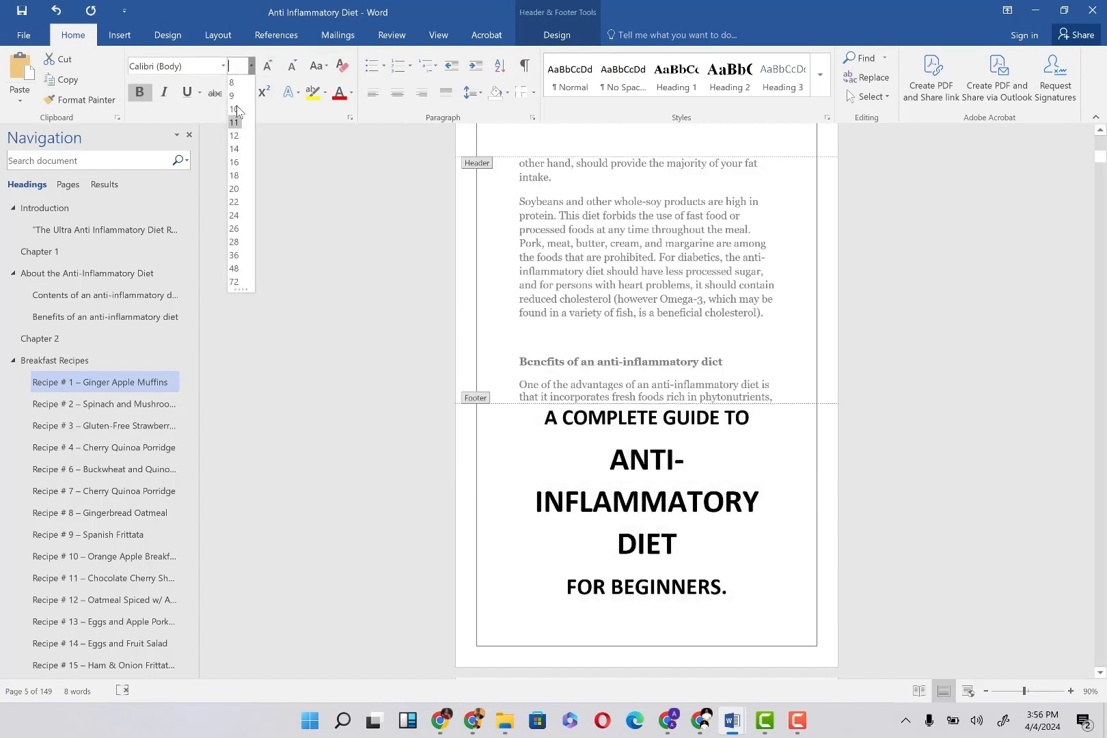
pyautogui.click(55, 13)
pyautogui.click(55, 14)
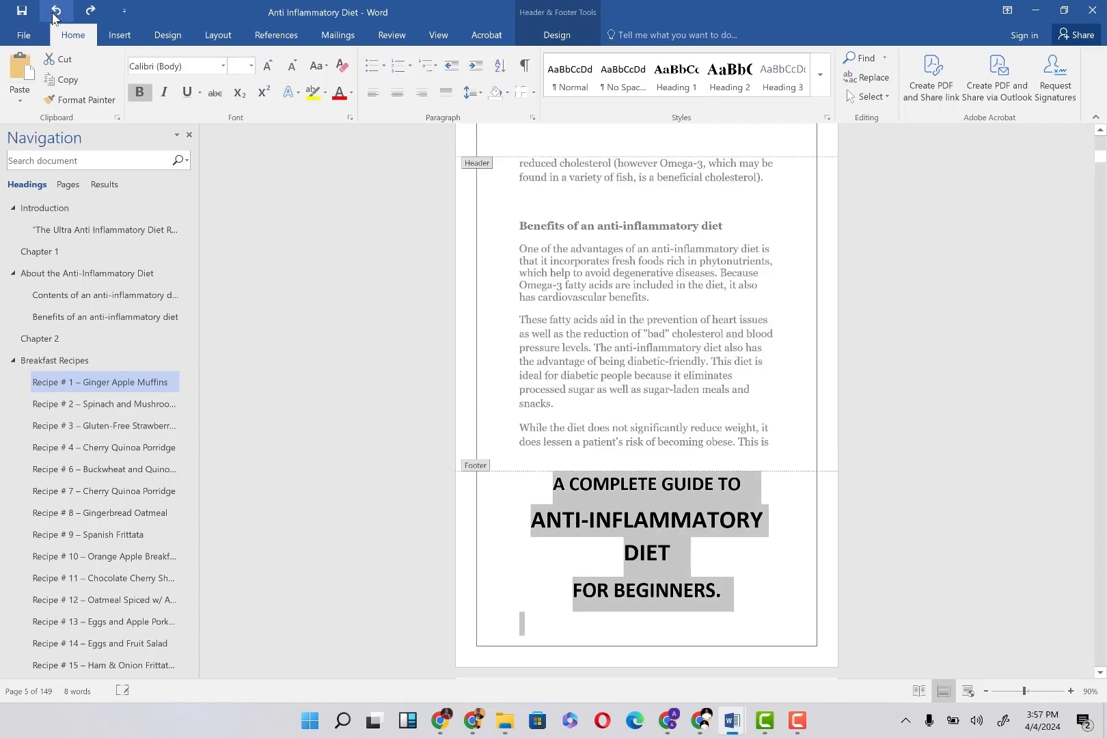
# Set the selected footer title to font size 10 and align it left.
pyautogui.click(252, 66)
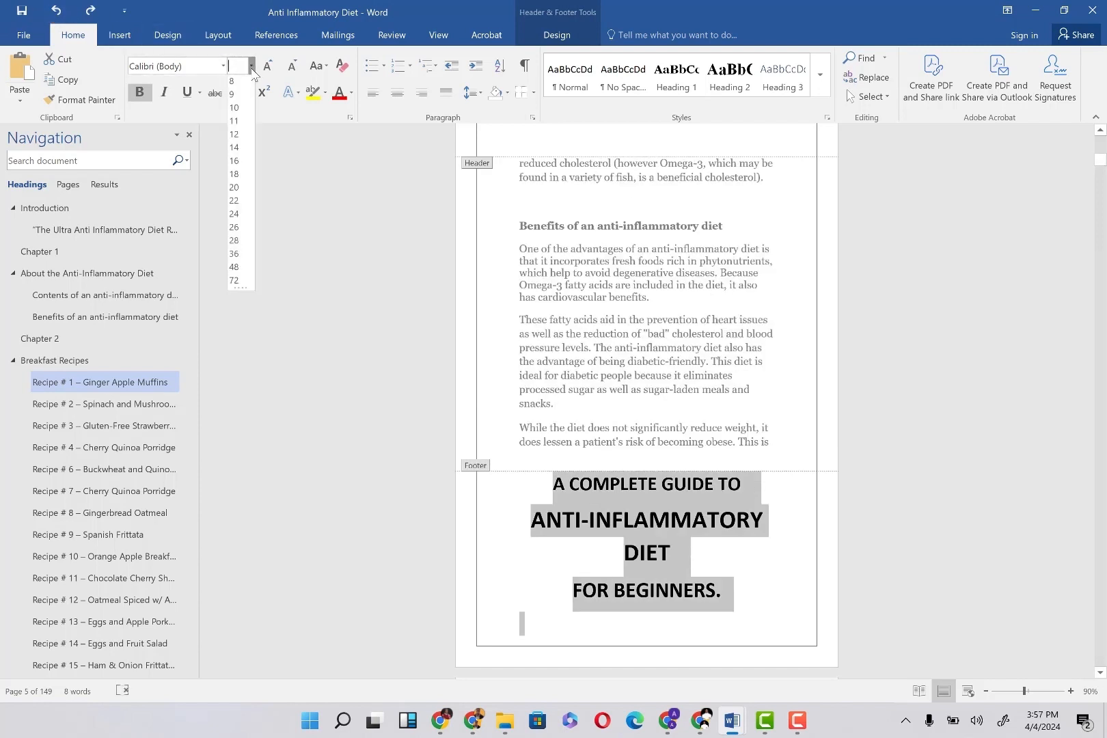
pyautogui.click(235, 108)
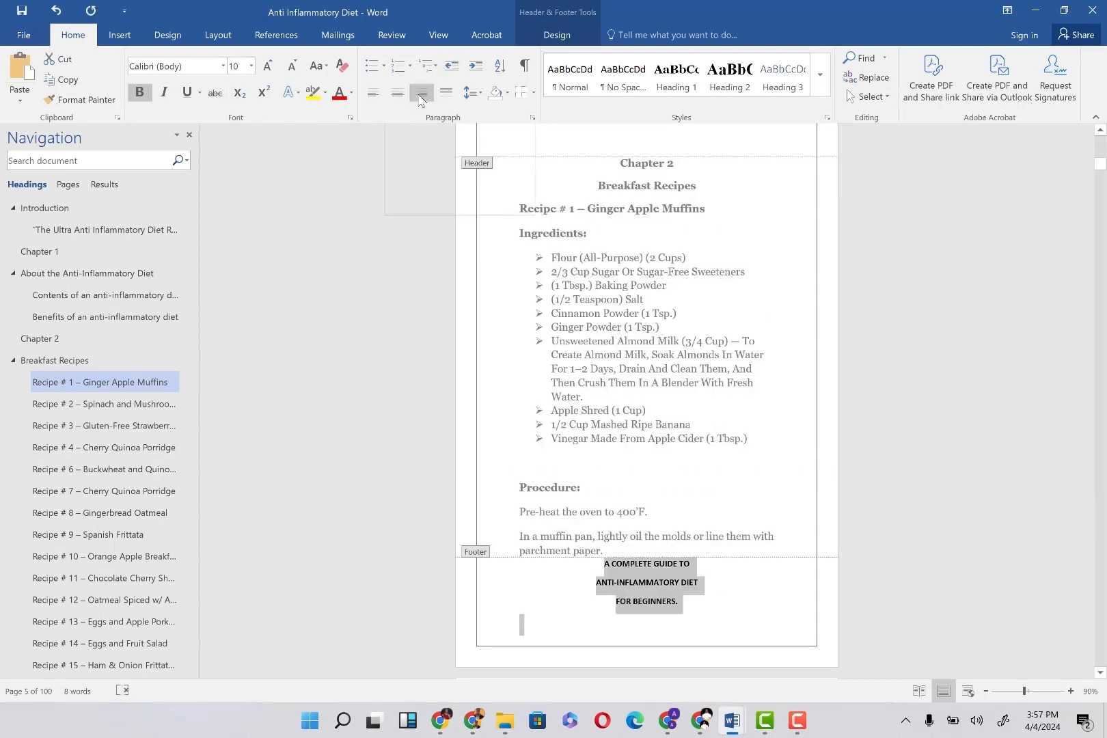
pyautogui.click(372, 99)
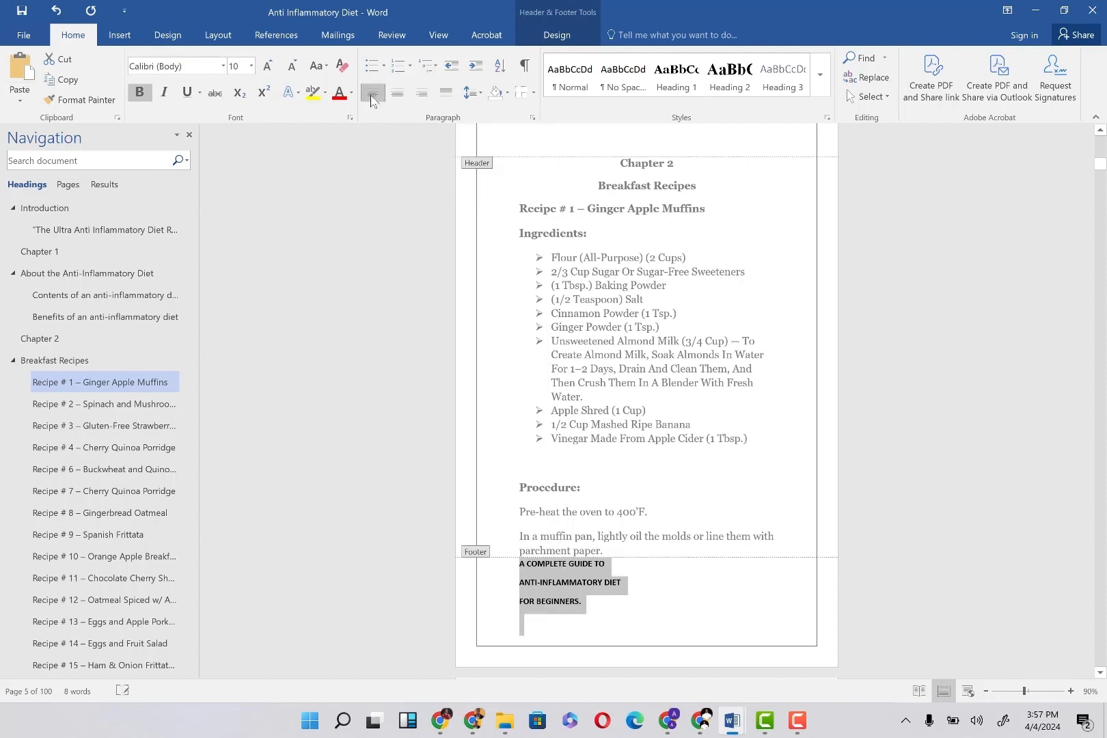
# Join the three footer title lines into a single line and return to the document body.
pyautogui.click(522, 582)
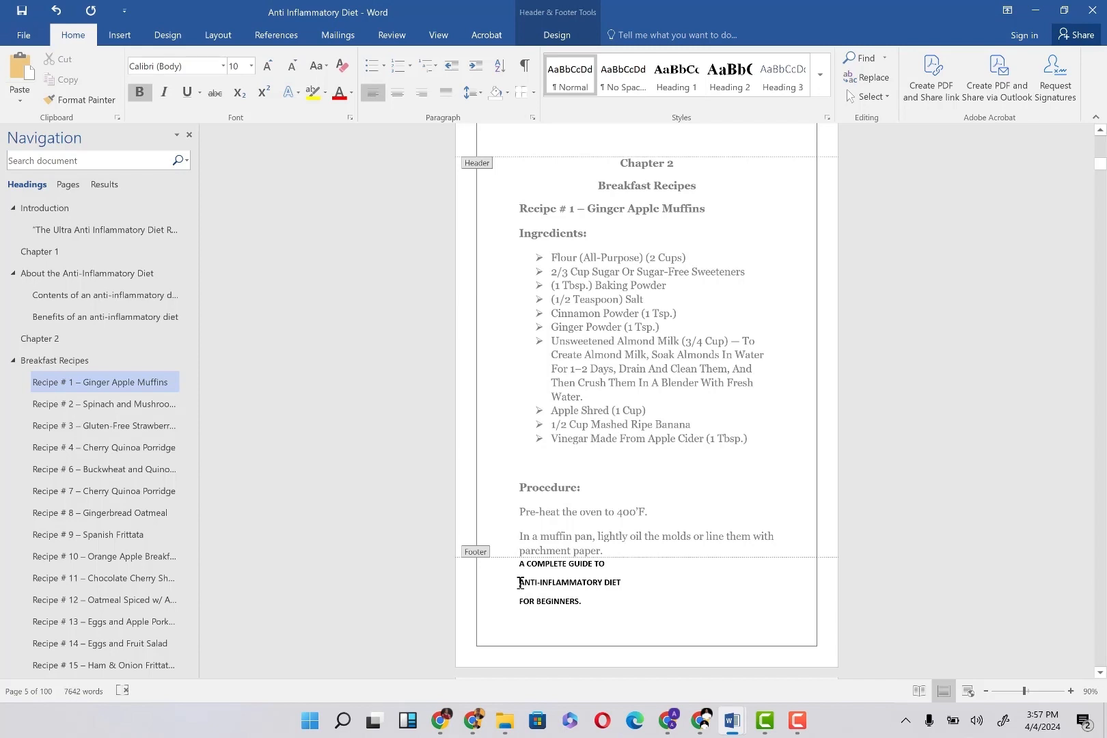
pyautogui.press('BackSpace')
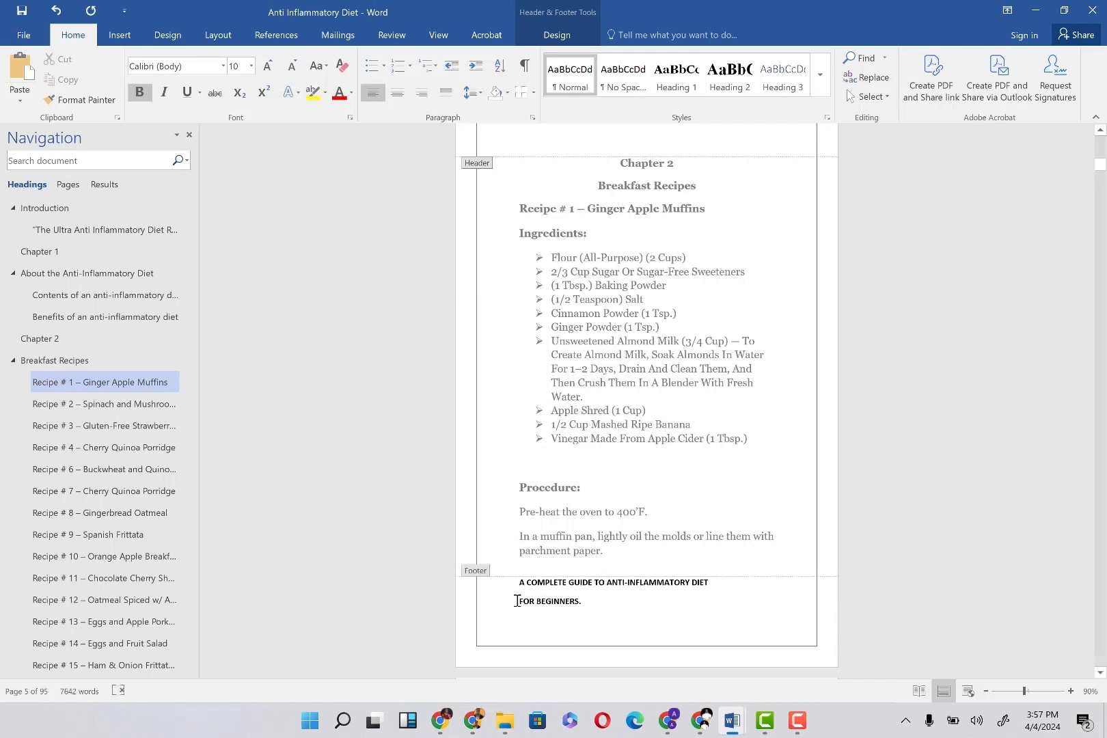
pyautogui.click(517, 601)
pyautogui.press('BackSpace')
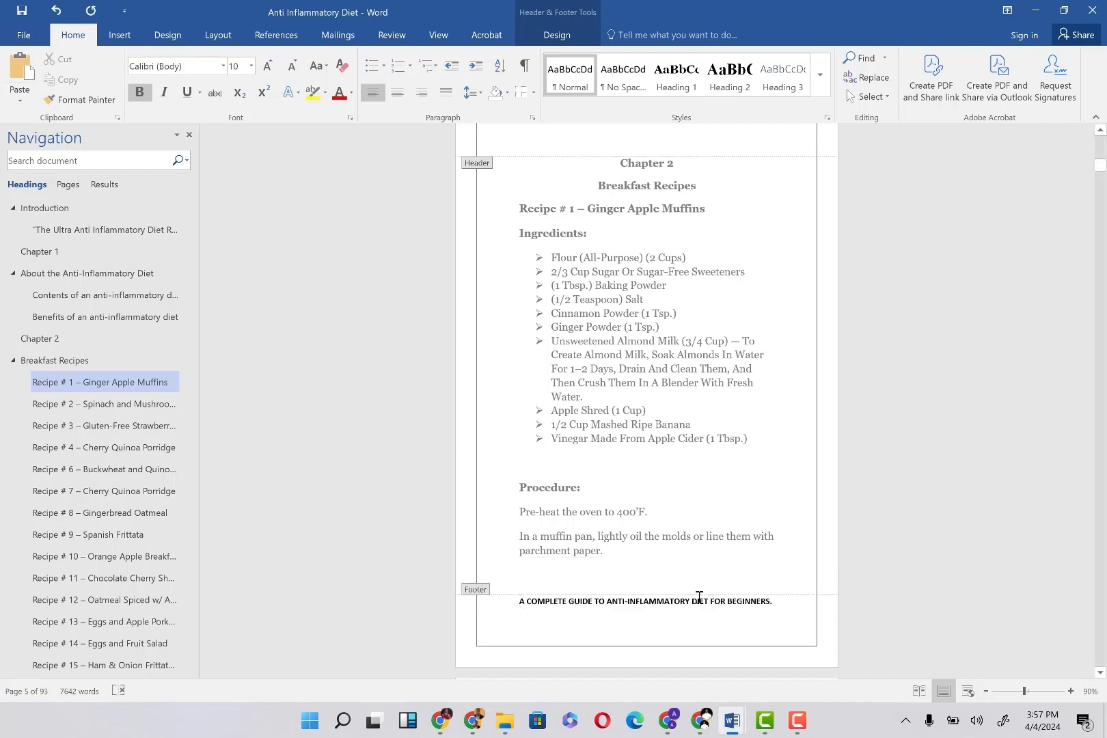
pyautogui.tripleClick(649, 381)
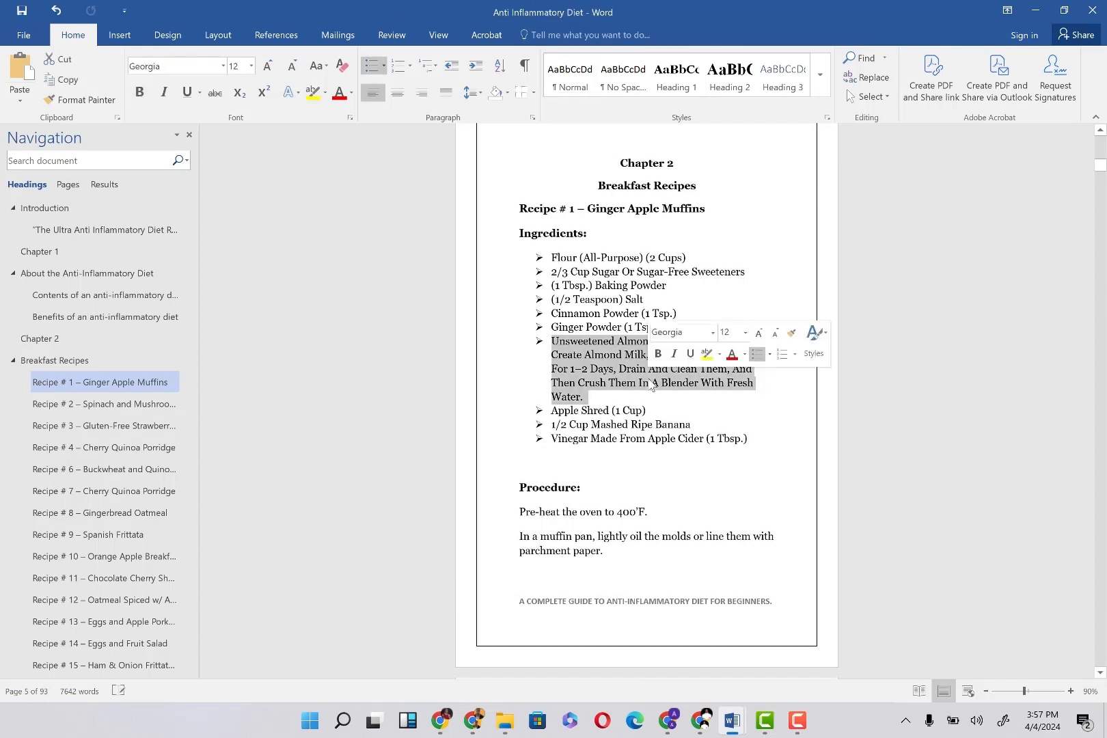
pyautogui.doubleClick(649, 380)
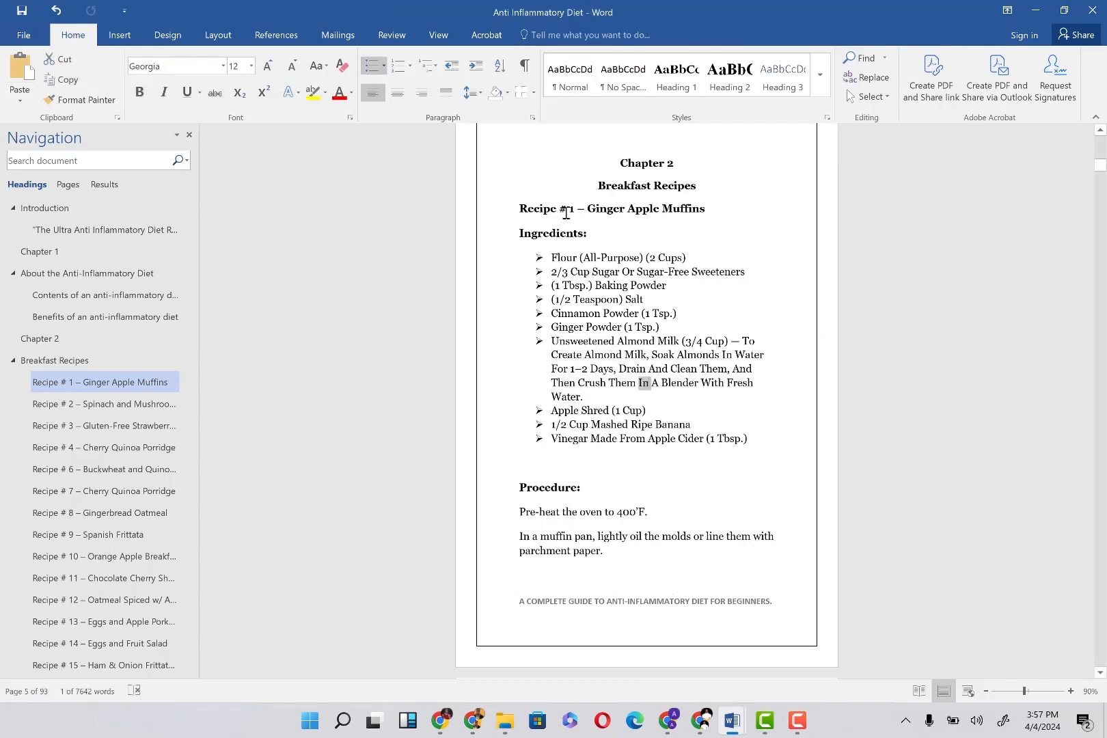
pyautogui.click(566, 210)
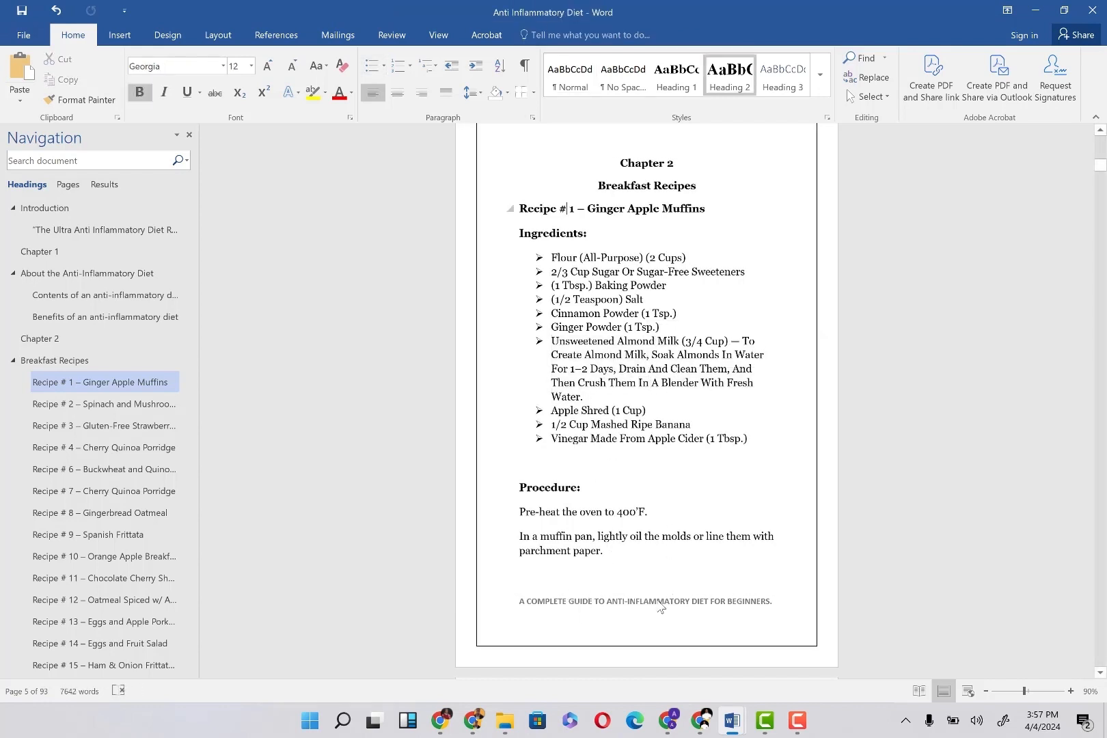
# Examine the book-title footer across the recipe pages and back to the Introduction page.
pyautogui.scroll(-6, 743, 590)
pyautogui.scroll(-5, 742, 591)
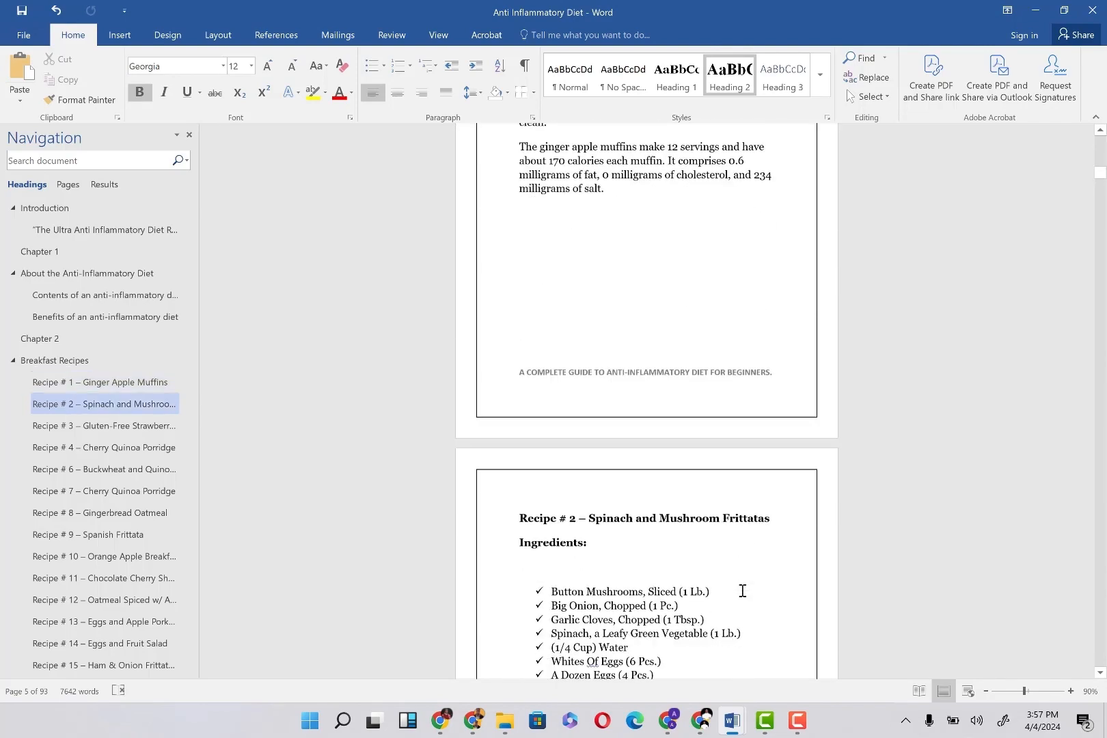
pyautogui.scroll(-3, 682, 361)
pyautogui.scroll(-8, 681, 360)
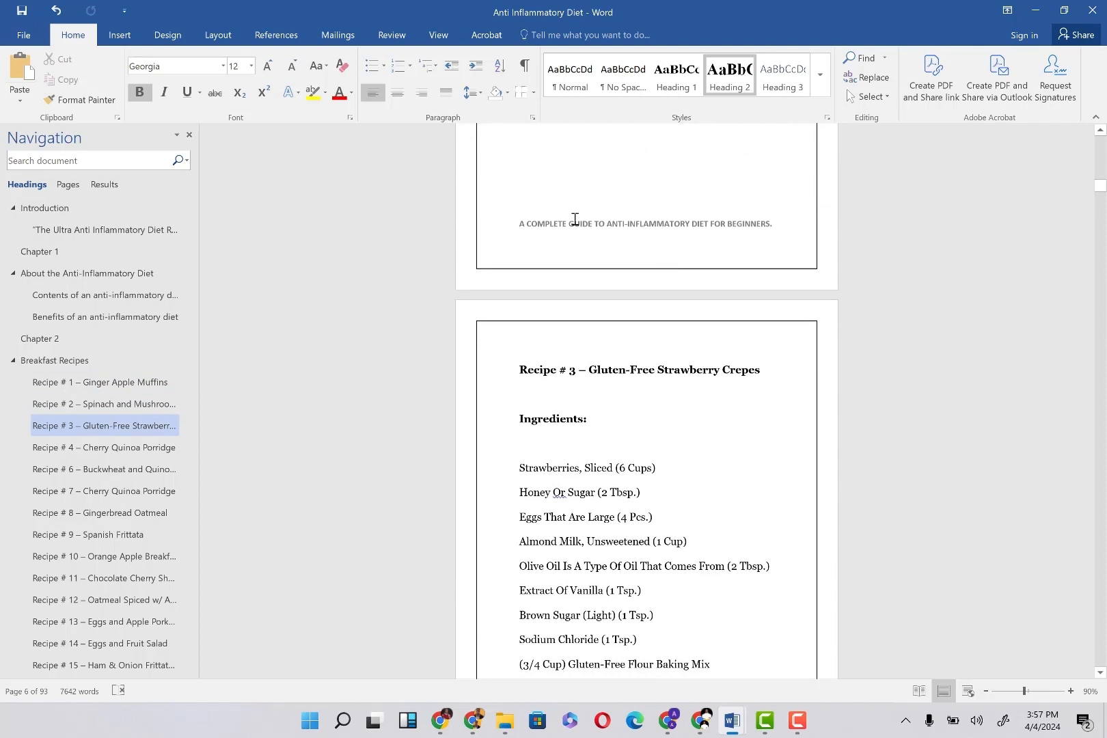
pyautogui.scroll(-10, 622, 288)
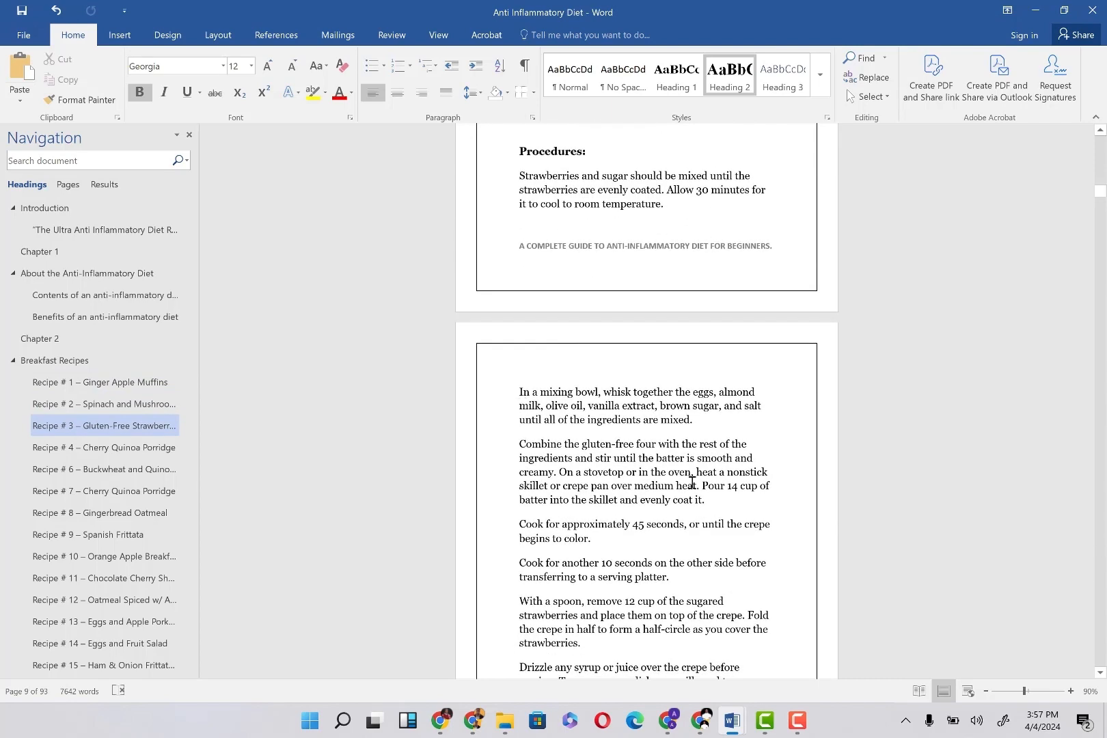
pyautogui.scroll(-4, 691, 482)
pyautogui.scroll(-6, 692, 487)
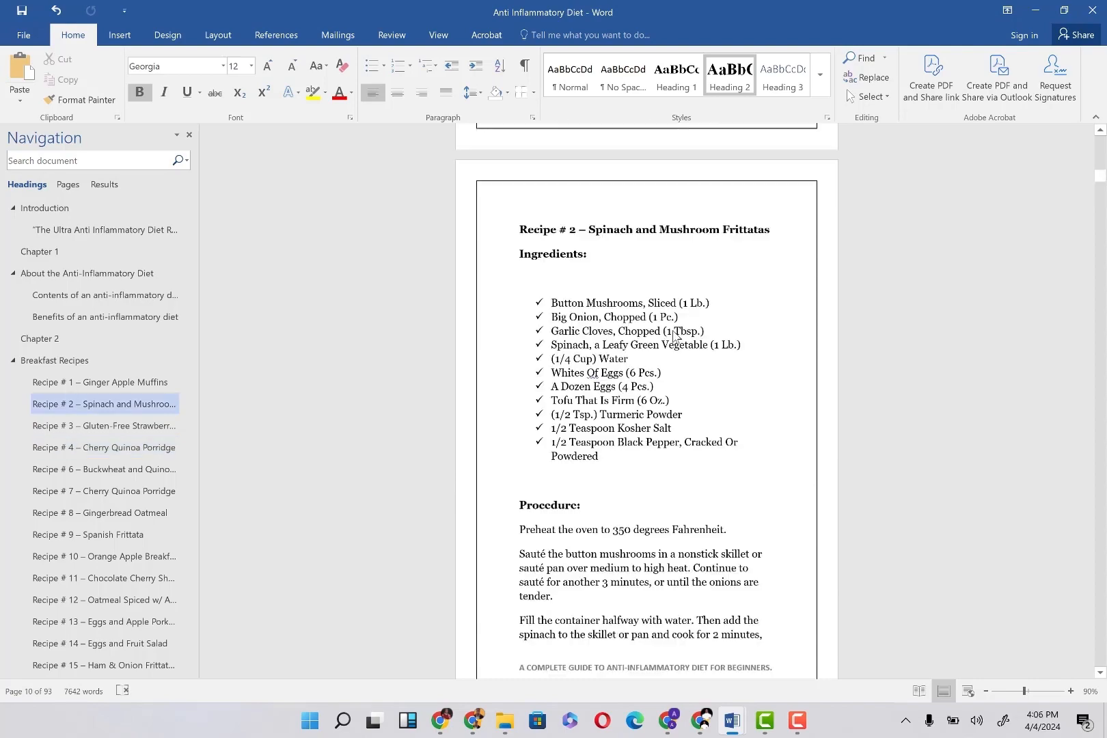
pyautogui.scroll(20, 673, 330)
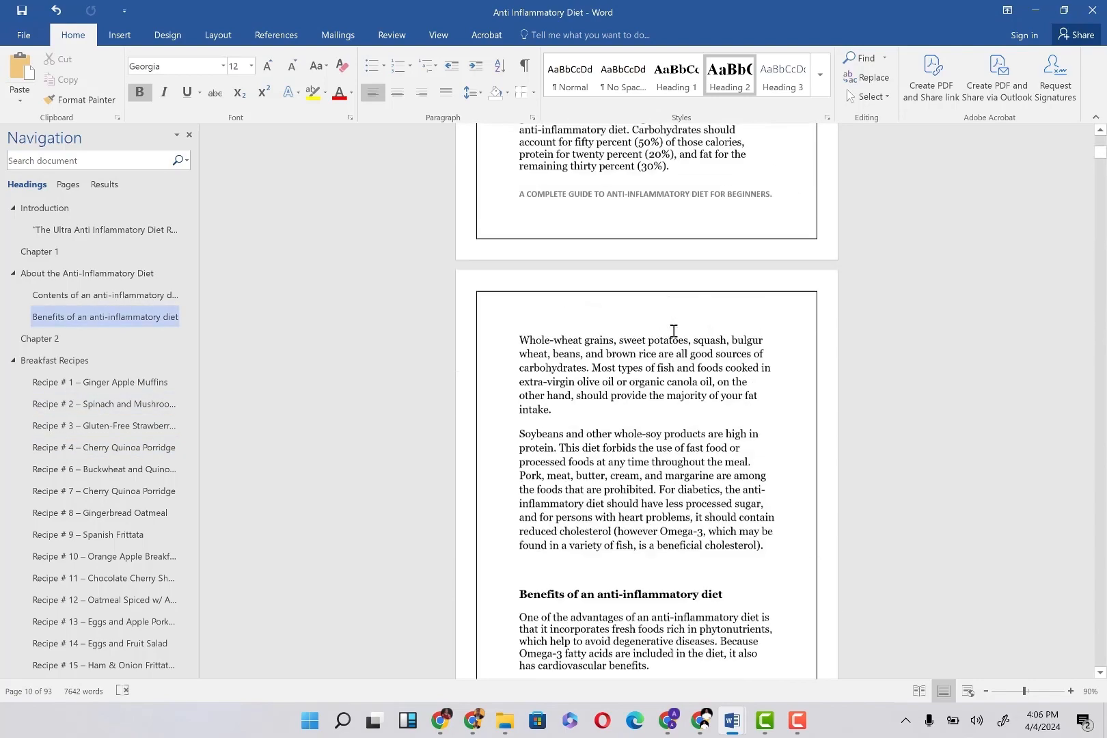
pyautogui.scroll(20, 673, 331)
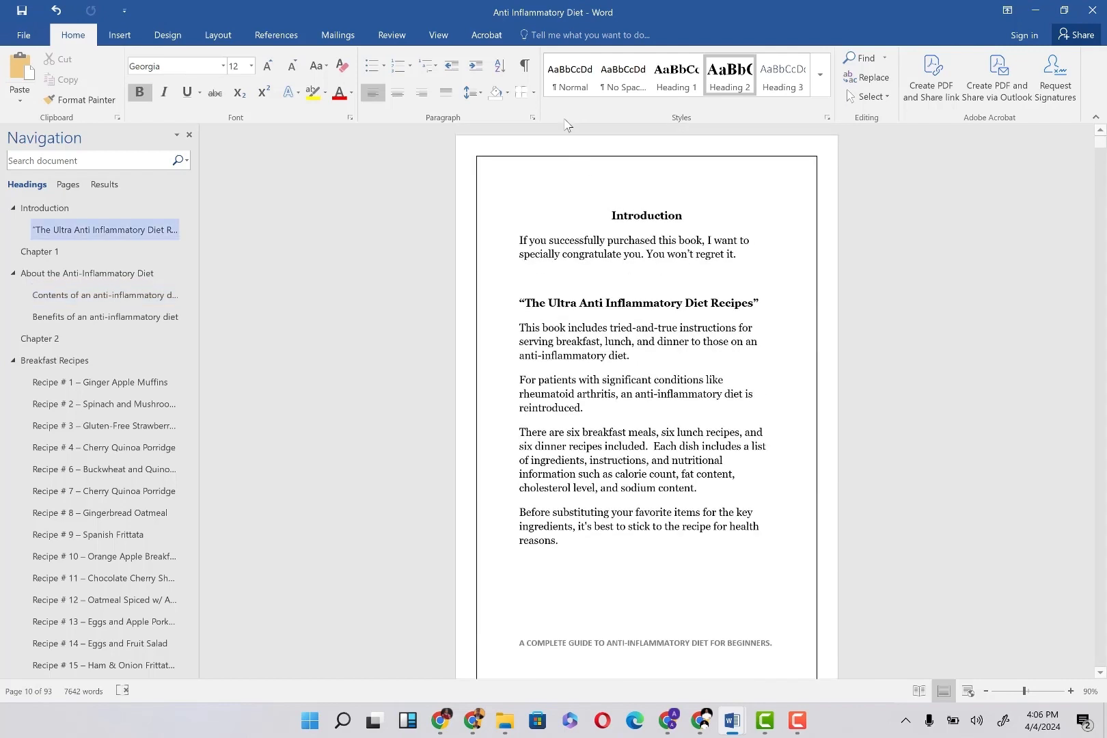
# Insert a page break before the Introduction heading and place the cursor on the new blank first page.
pyautogui.click(593, 213)
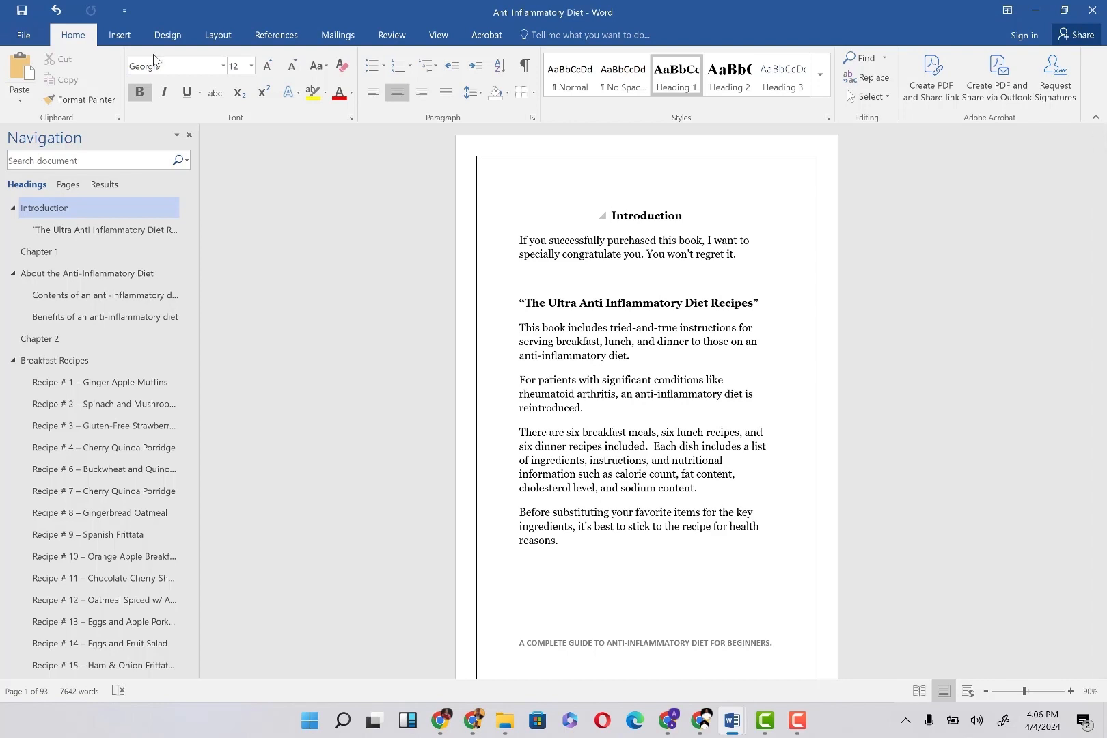
pyautogui.click(34, 36)
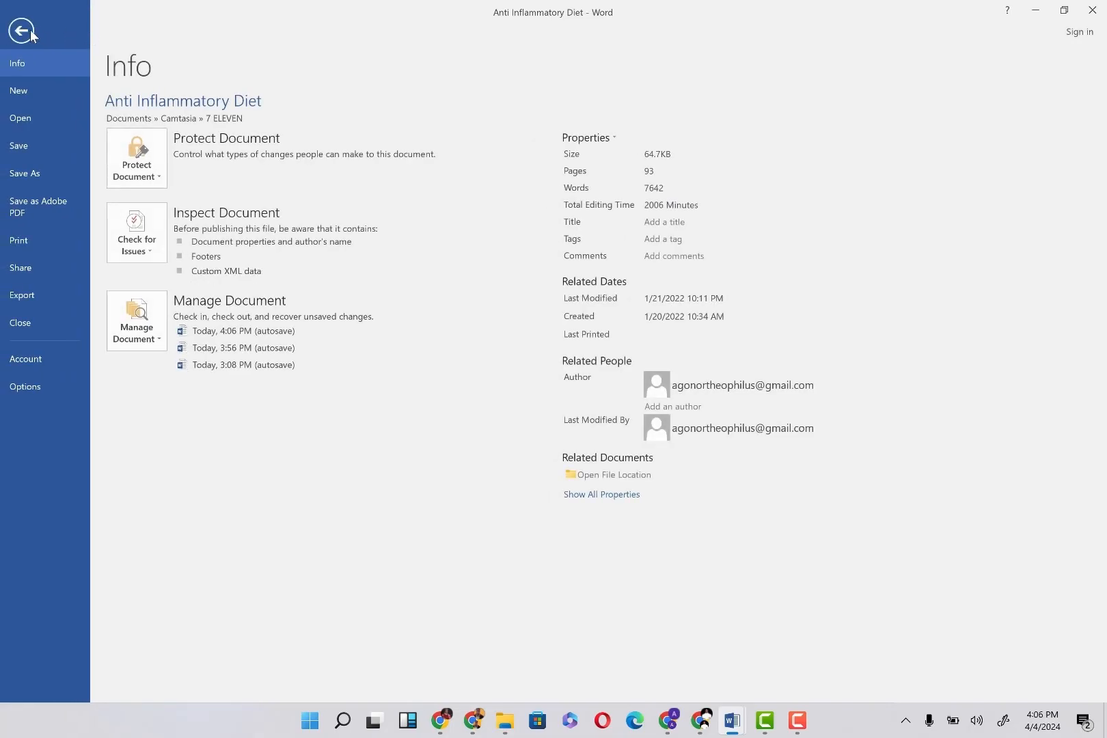
pyautogui.click(28, 32)
pyautogui.click(121, 39)
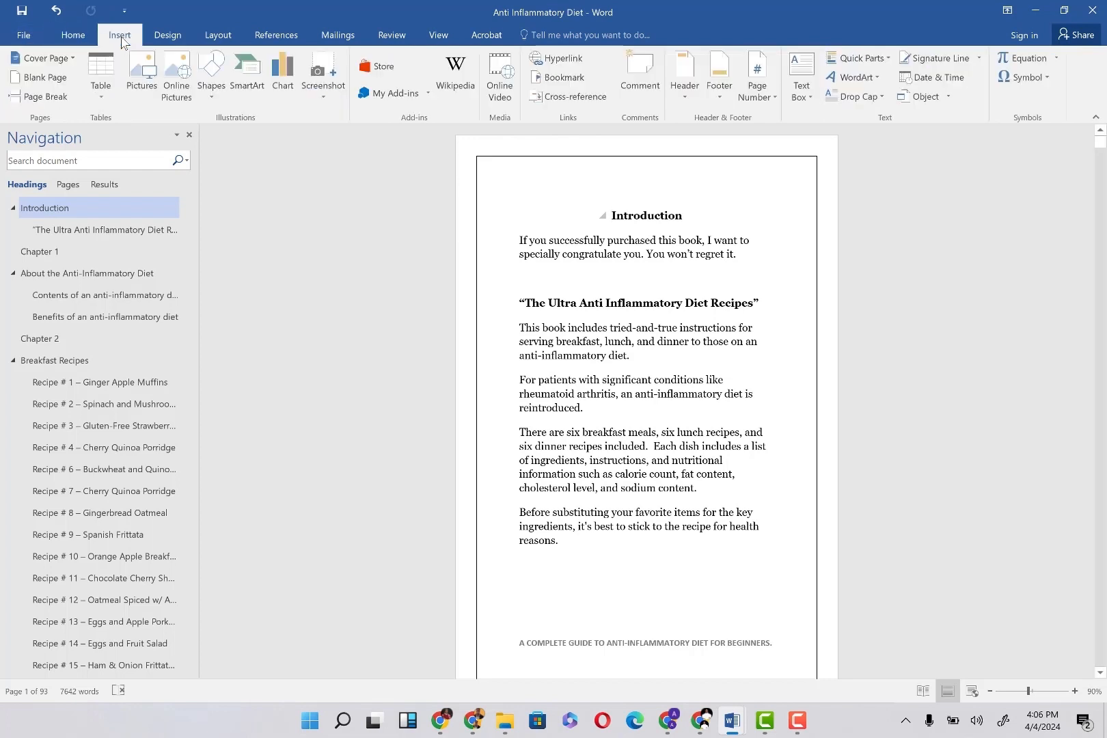
pyautogui.click(54, 95)
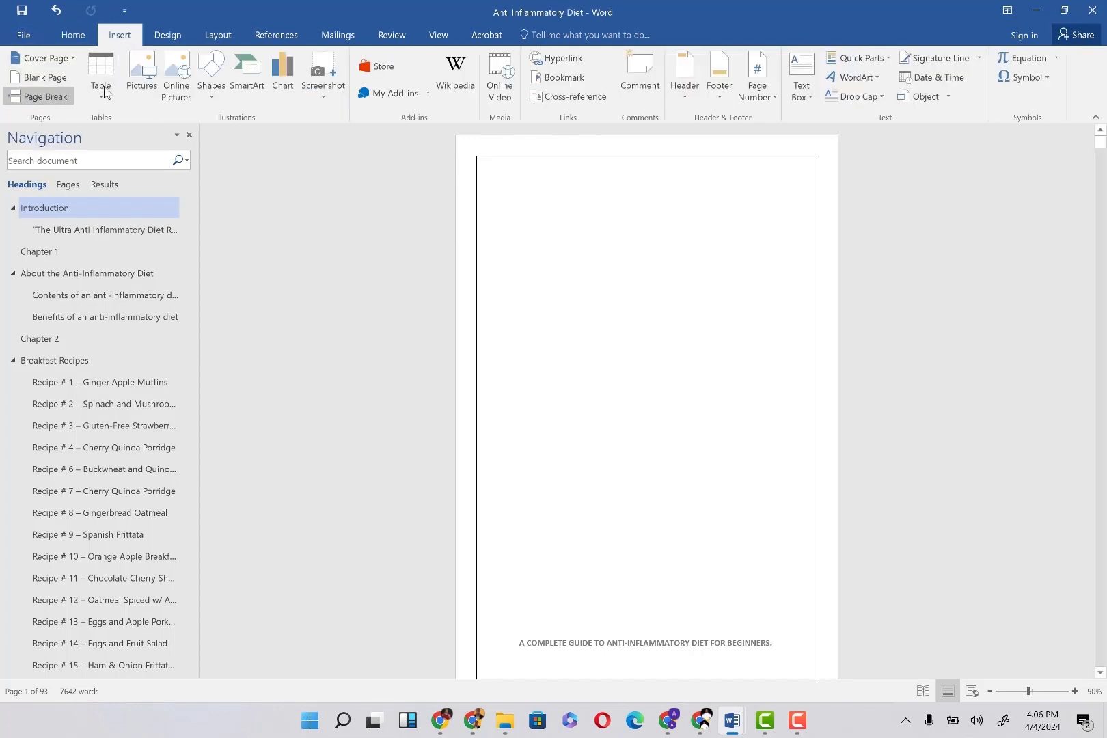
pyautogui.scroll(3, 706, 222)
pyautogui.click(527, 360)
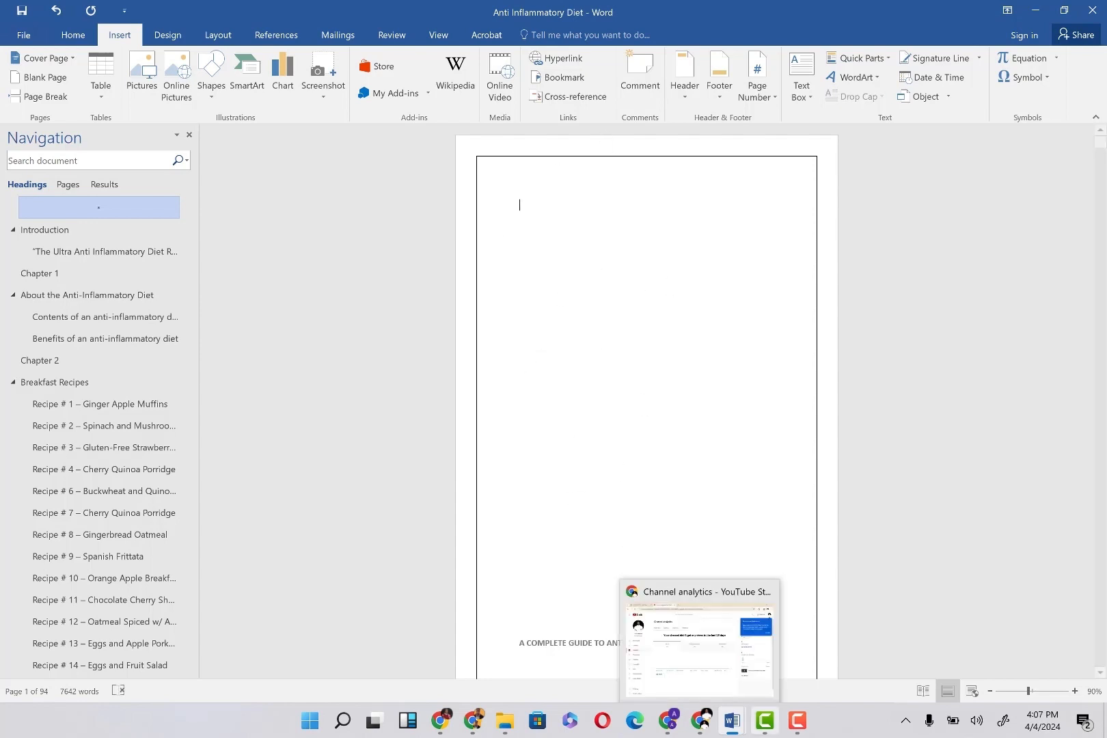
# Select the title-page text in Document1, return to the Anti Inflammatory Diet document and paste the three-line book title on the blank first page.
pyautogui.moveTo(743, 721)
pyautogui.click(809, 660)
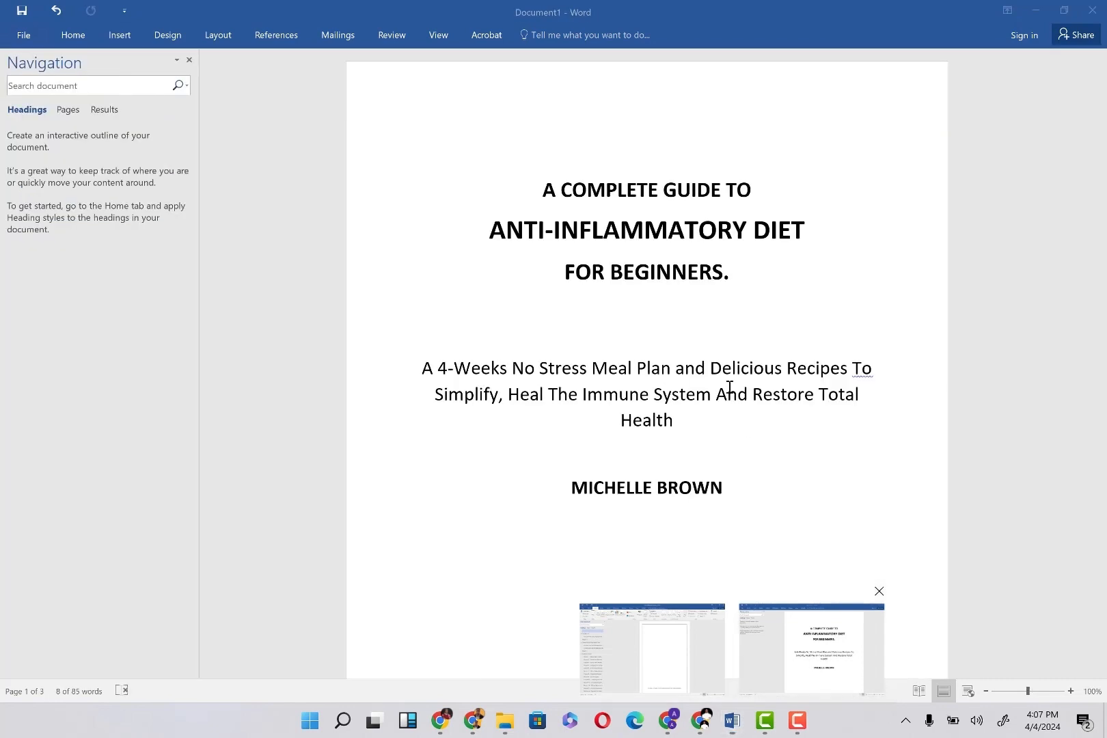
pyautogui.tripleClick(534, 131)
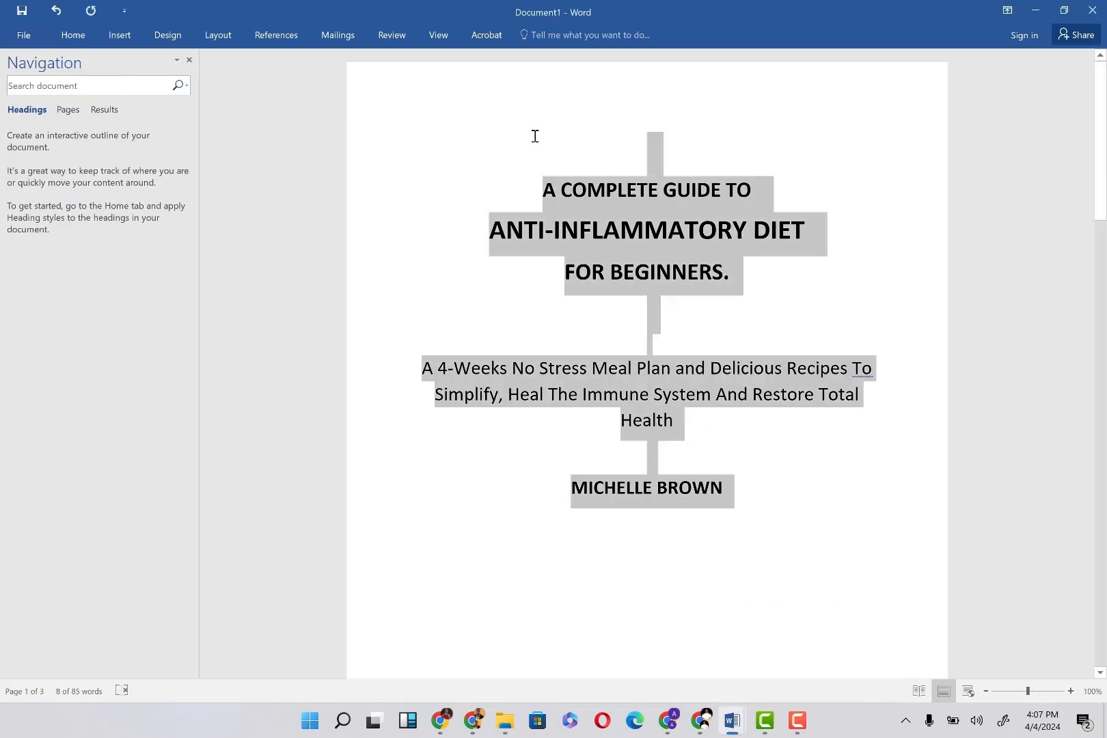
pyautogui.click(535, 177)
pyautogui.tripleClick(698, 410)
pyautogui.moveTo(732, 721)
pyautogui.click(654, 645)
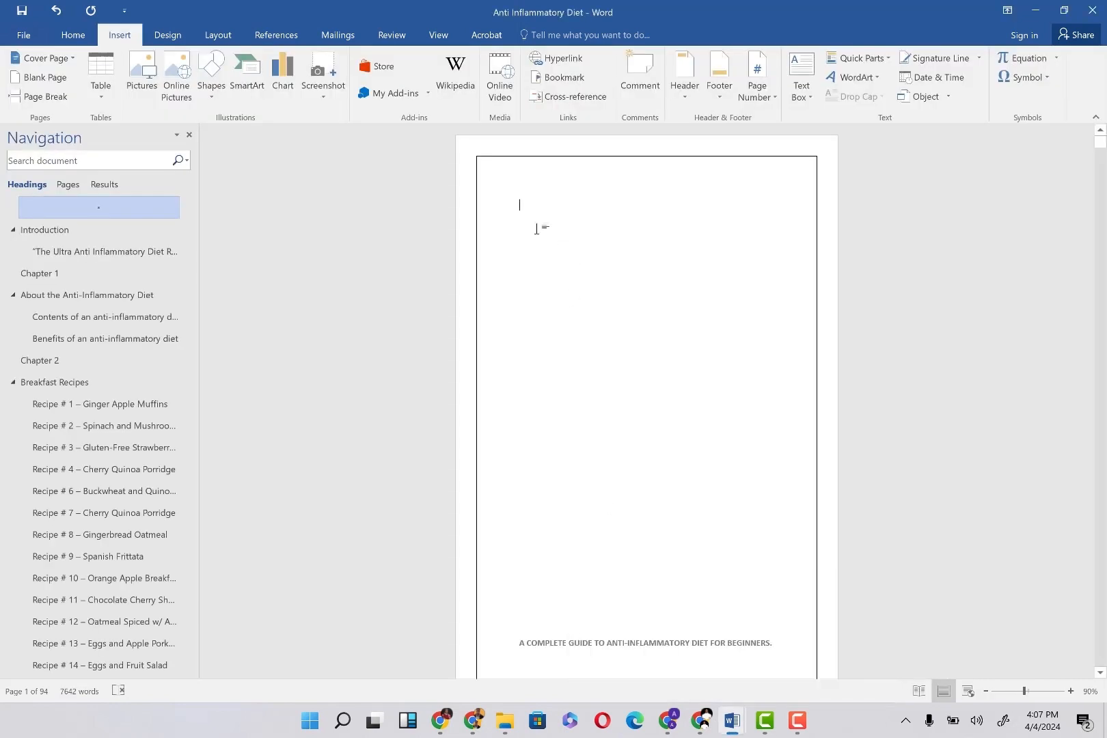
pyautogui.write('A COMPLETE GUIDE TO ANTI-INFLAMMATORY DIET FOR BEGINNERS.')
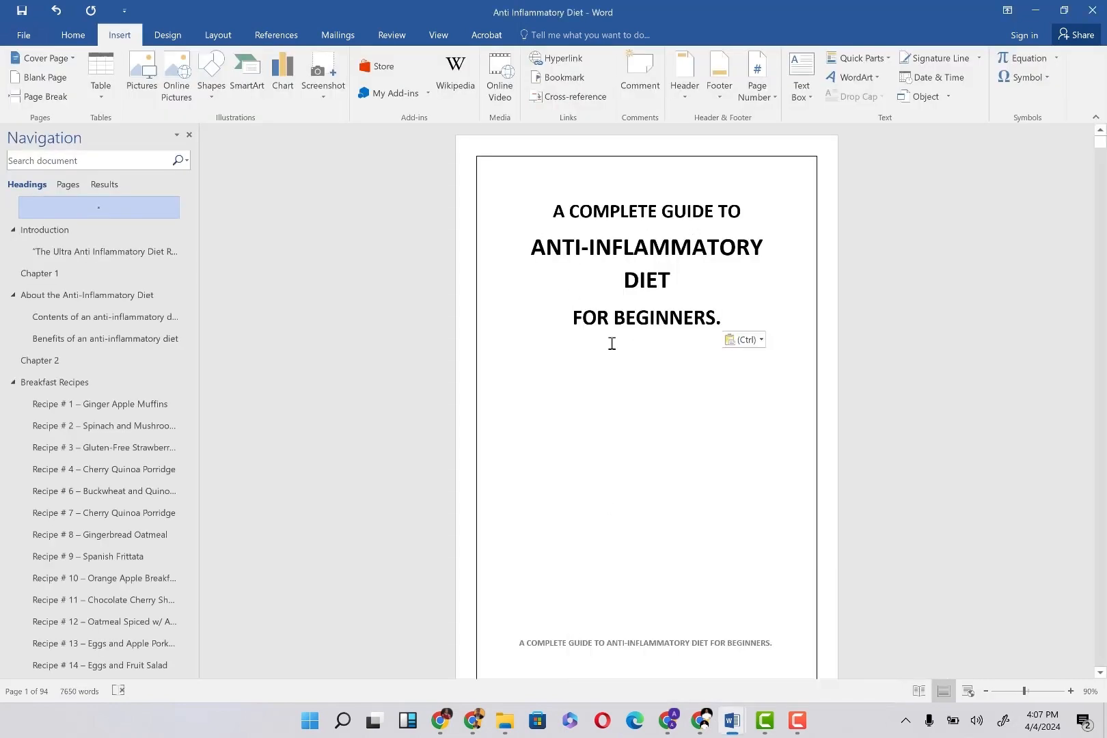
pyautogui.scroll(-8, 658, 539)
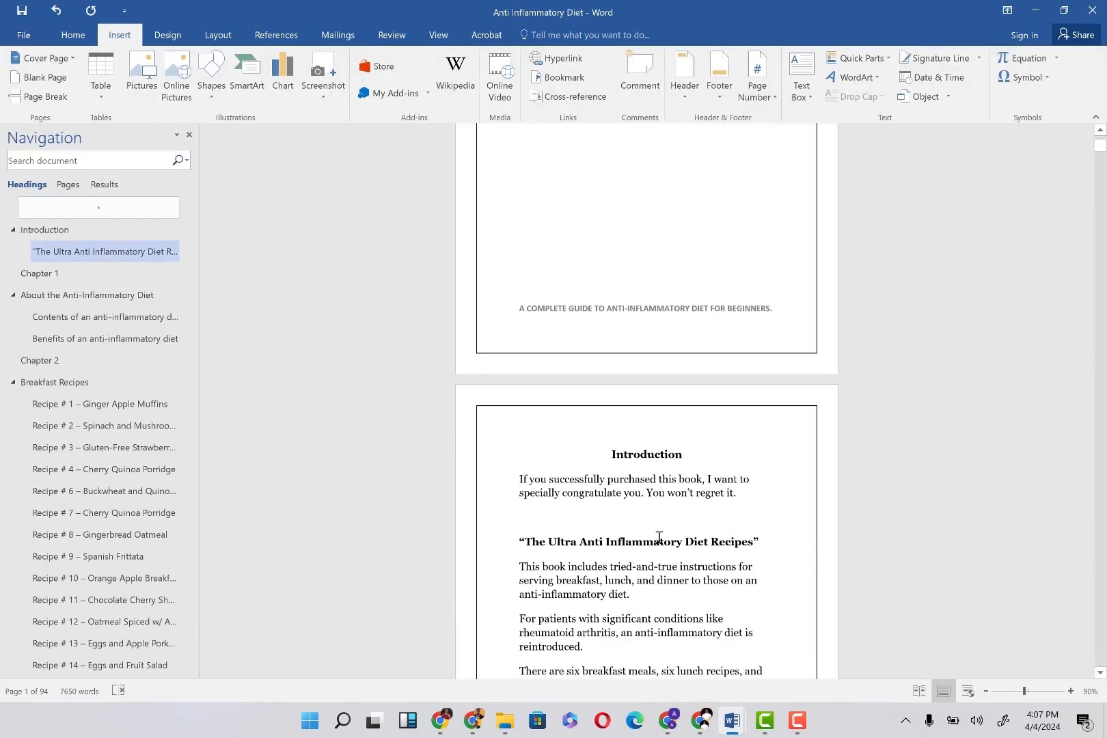
pyautogui.scroll(8, 692, 645)
# Switch to Document1 and copy the "A 4-Weeks No Stress Meal Plan" subtitle together with the author name.
pyautogui.moveTo(738, 721)
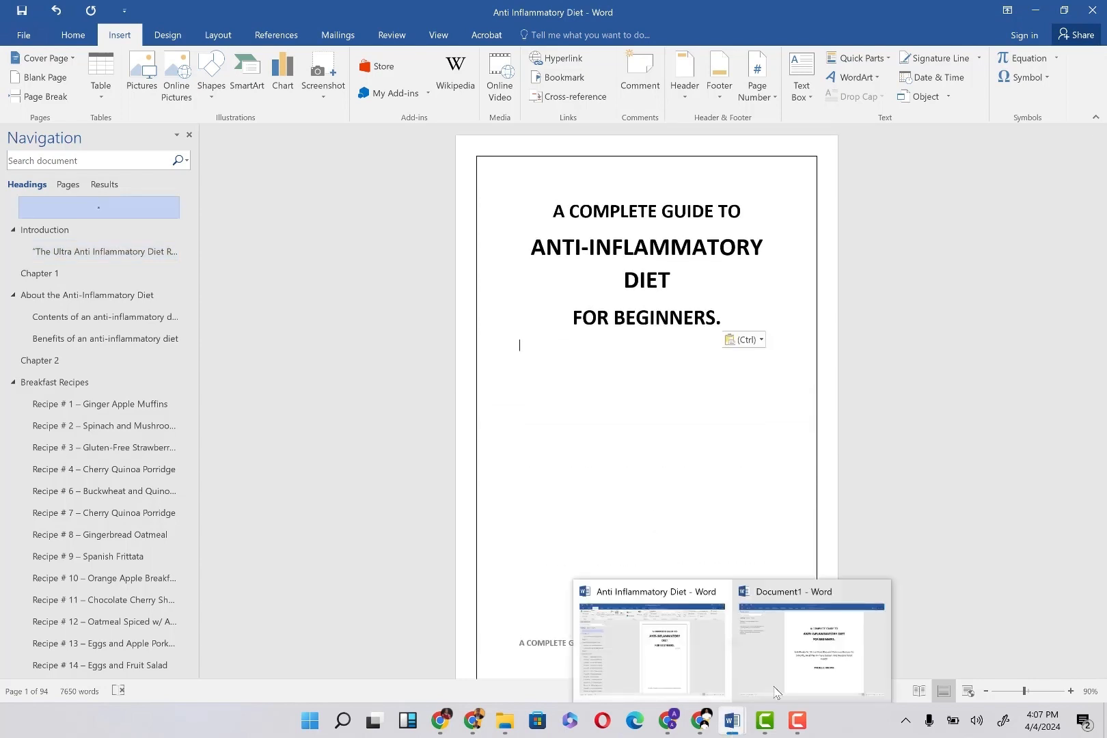
pyautogui.click(798, 678)
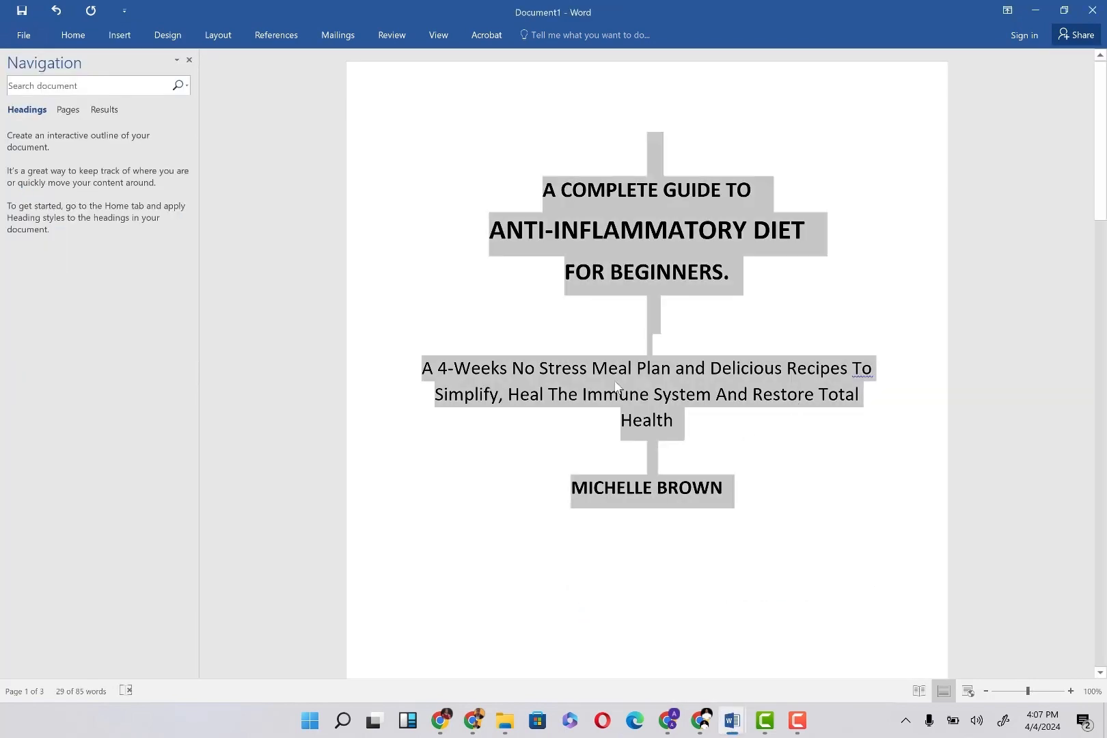
pyautogui.click(617, 383)
pyautogui.moveTo(734, 486); pyautogui.dragTo(425, 370)
pyautogui.hotkey('ctrl', 'c')
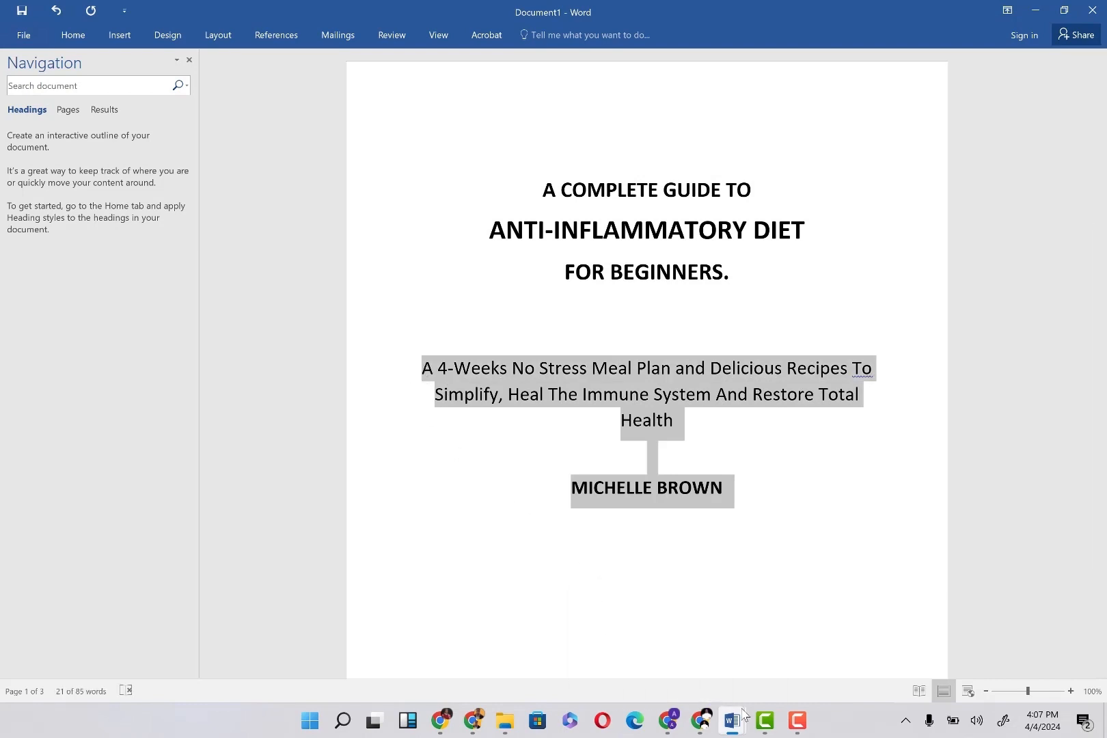
# Return to the Anti Inflammatory Diet document, paste the subtitle and author name, and pull them up directly below the title on the first page.
pyautogui.moveTo(732, 721)
pyautogui.click(657, 646)
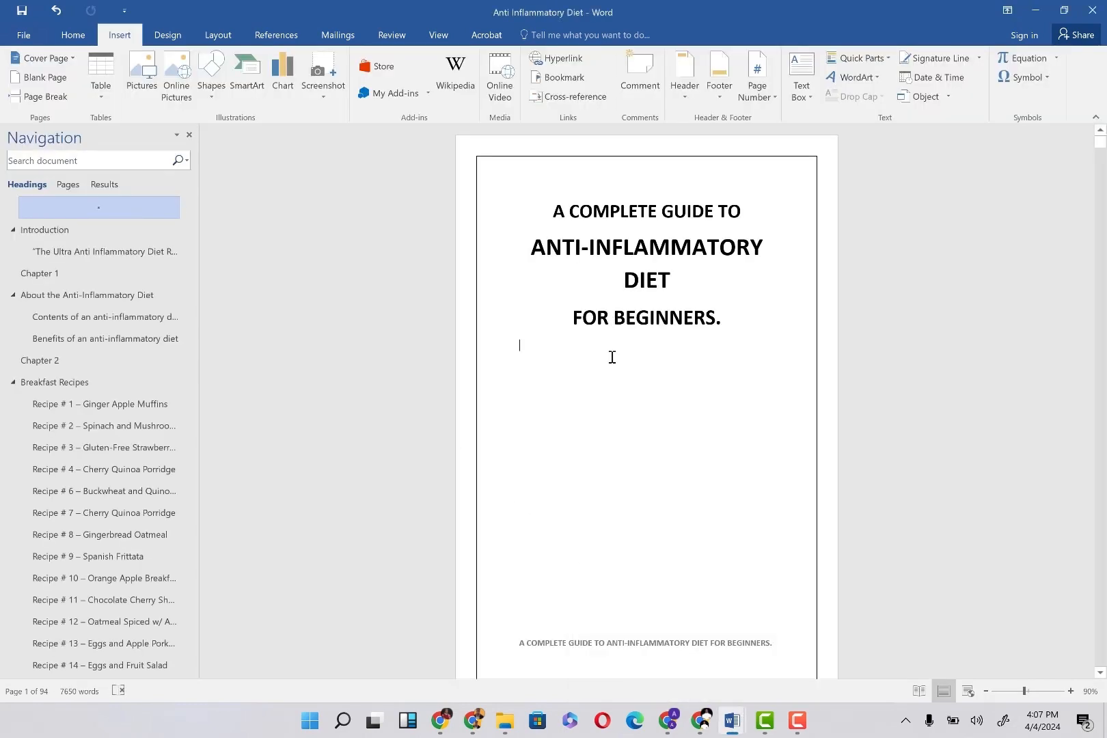
pyautogui.hotkey('ctrl', 'v')
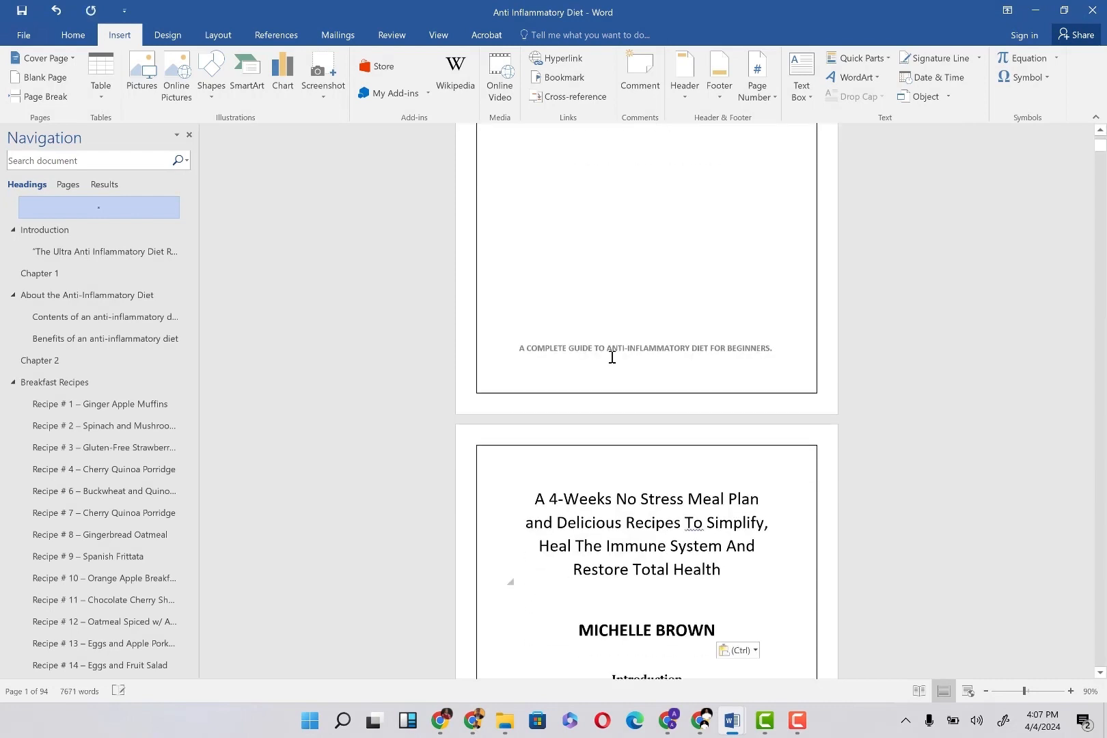
pyautogui.click(526, 493)
pyautogui.press('BackSpace')
pyautogui.press('BackSpace')
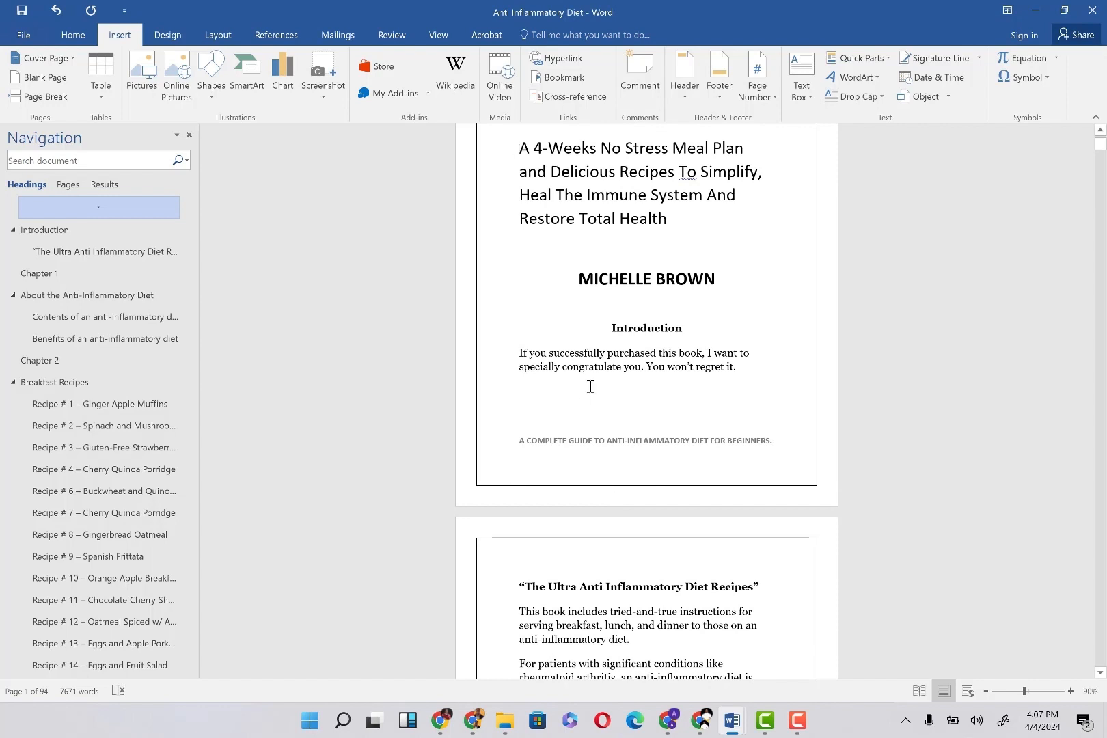
# Insert a page break before the Introduction heading to separate it from the title page.
pyautogui.click(605, 328)
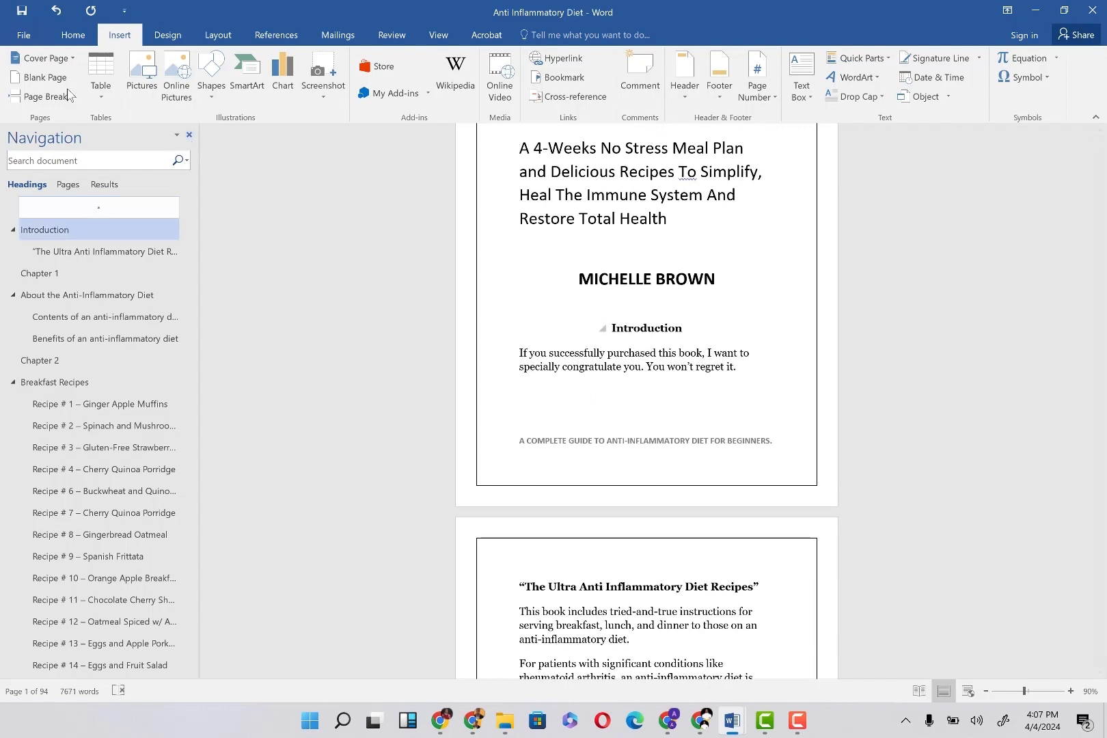
pyautogui.click(32, 101)
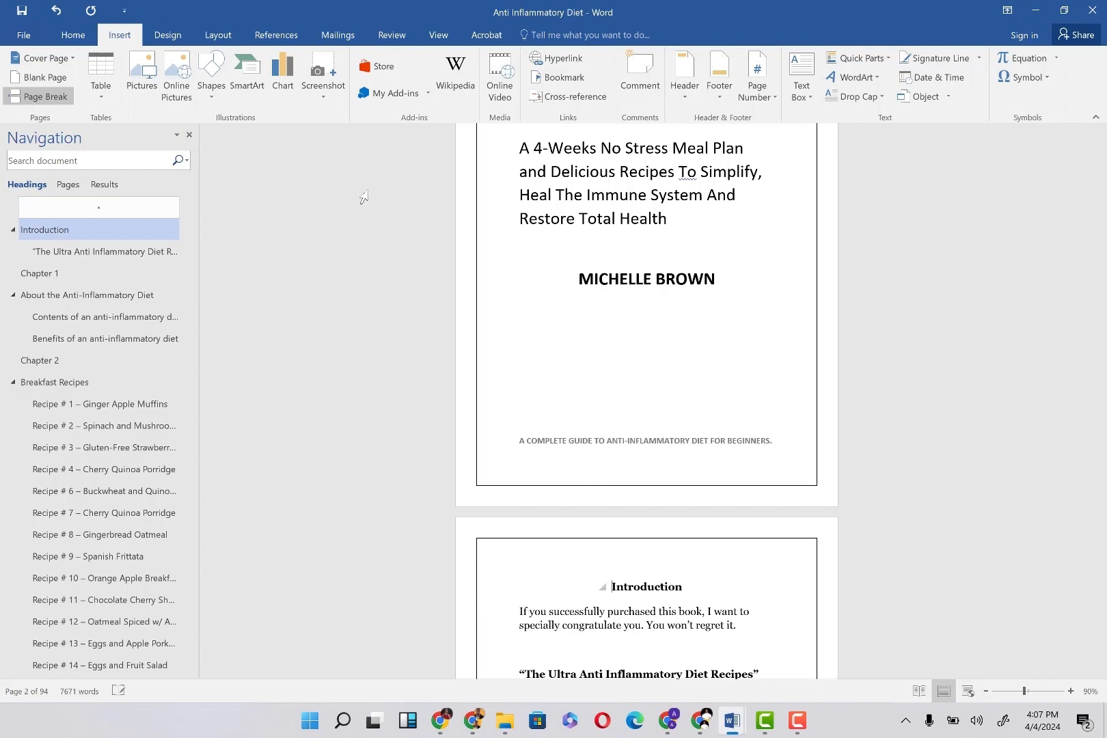
pyautogui.scroll(3, 640, 270)
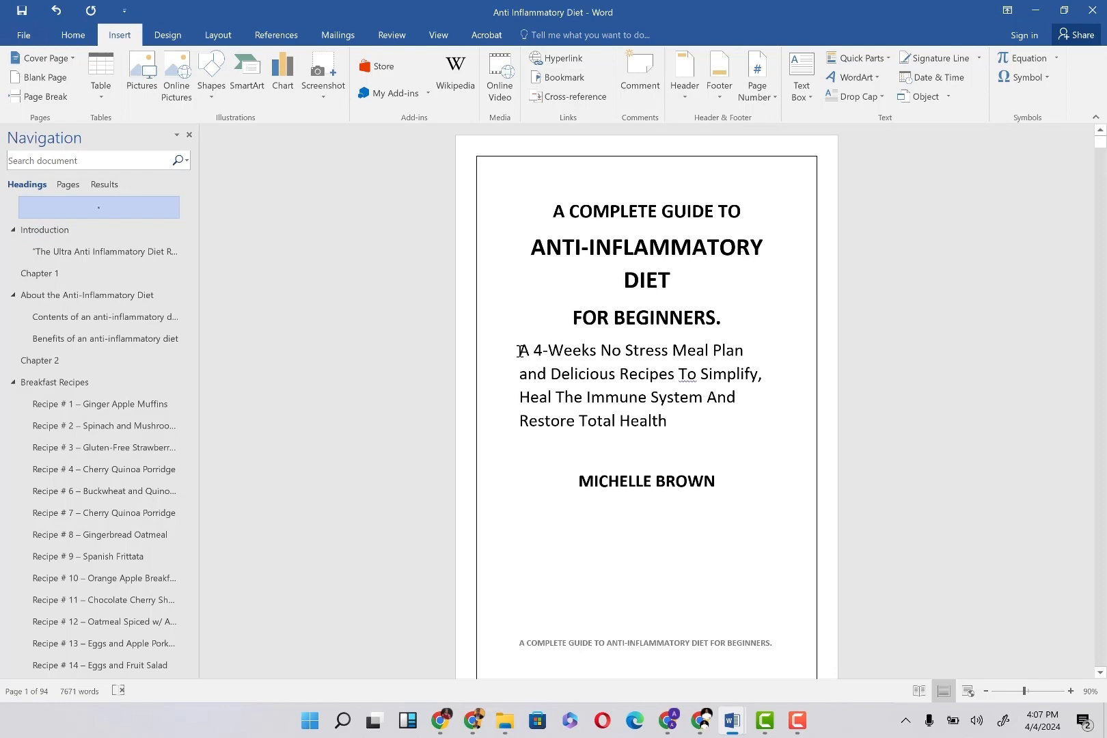
# Make the title-page subtitle italic, reduce it to font size 16 and center it.
pyautogui.moveTo(519, 349)
pyautogui.mouseDown()
pyautogui.moveTo(699, 415)
pyautogui.moveTo(690, 425)
pyautogui.mouseUp()
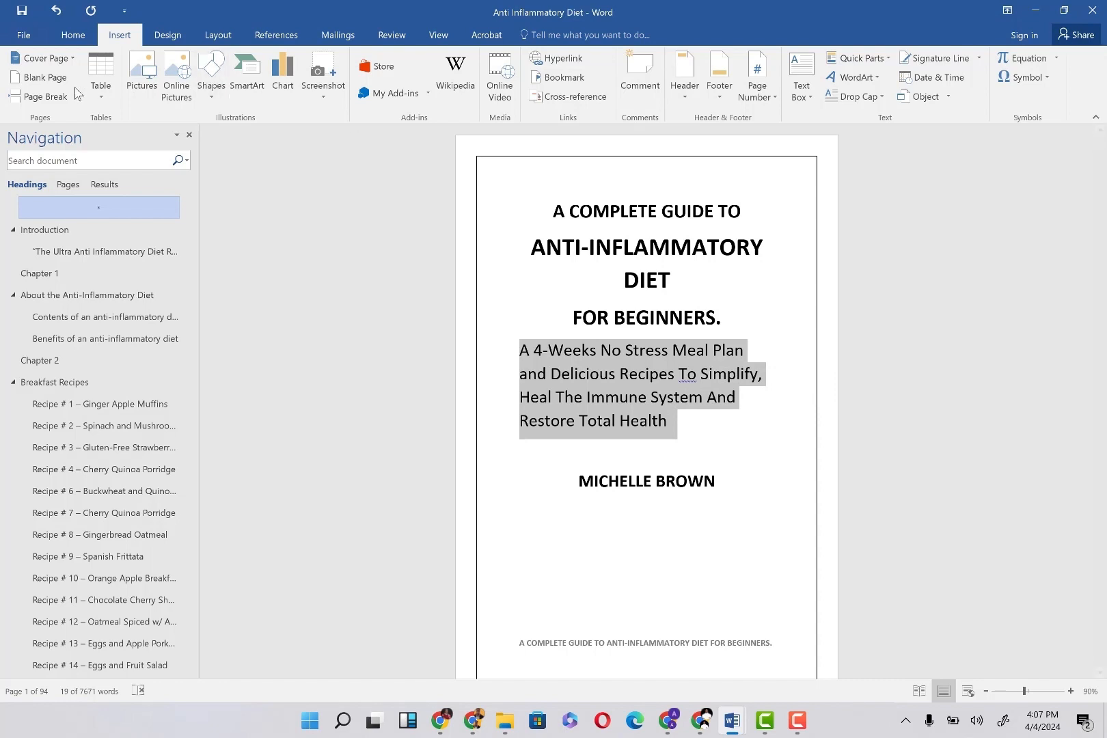
pyautogui.click(71, 38)
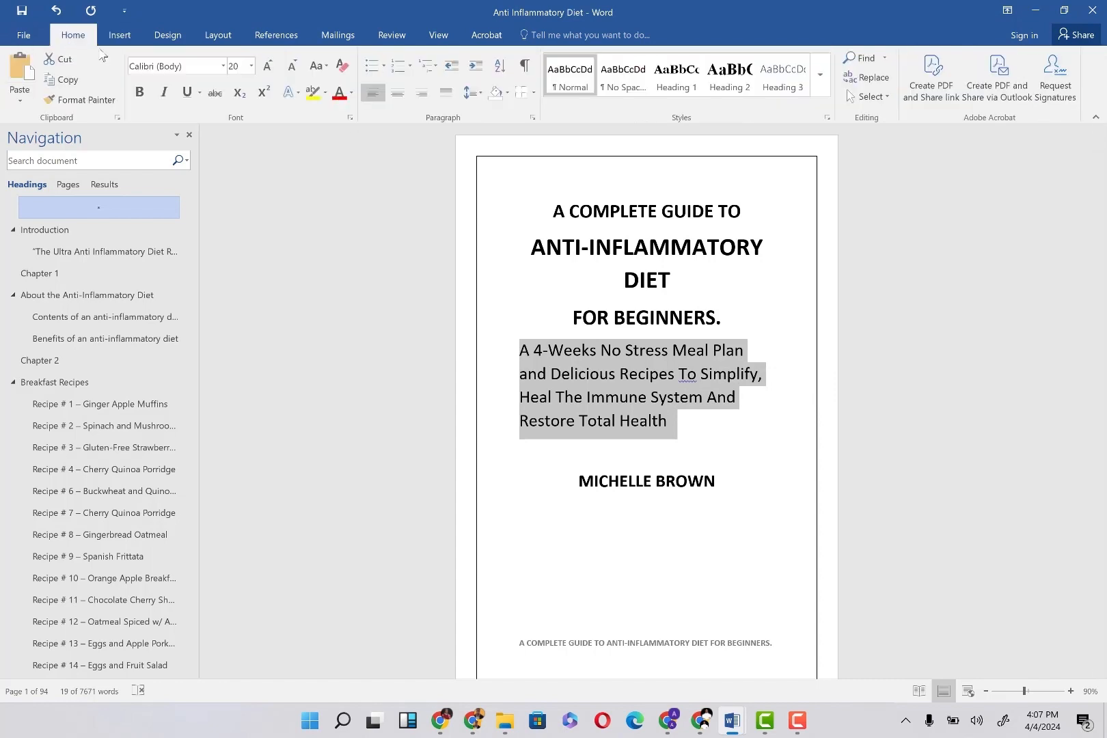
pyautogui.click(163, 93)
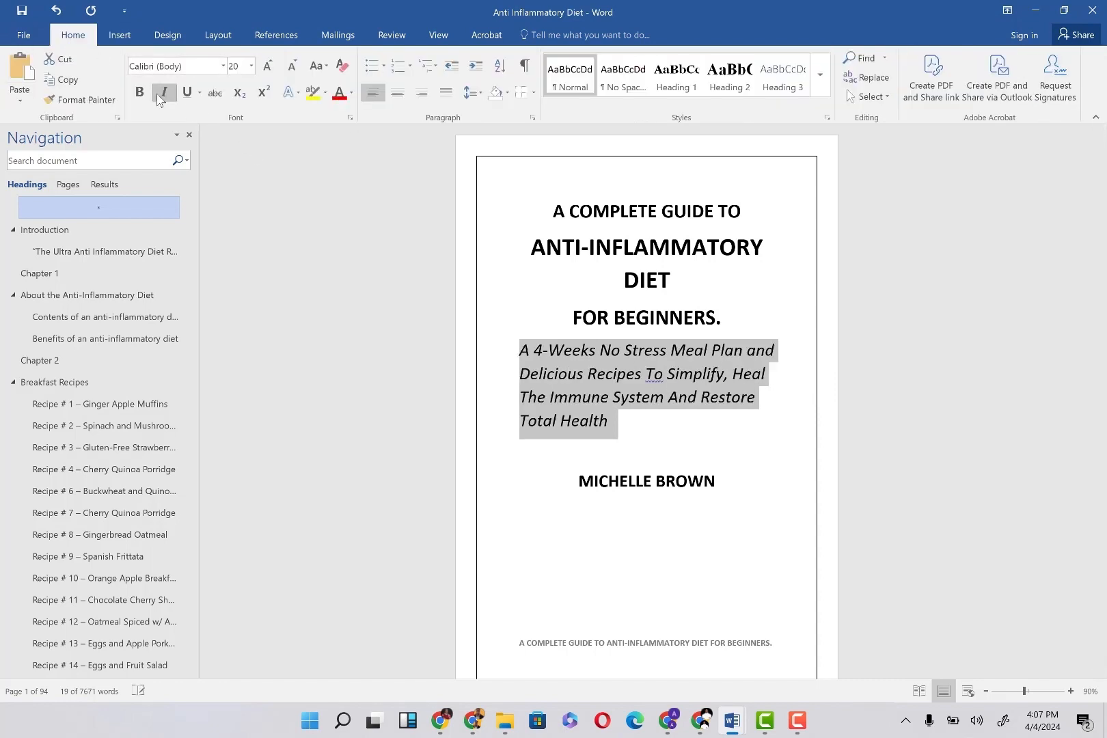
pyautogui.click(267, 70)
pyautogui.click(292, 71)
pyautogui.click(292, 71)
pyautogui.click(292, 71)
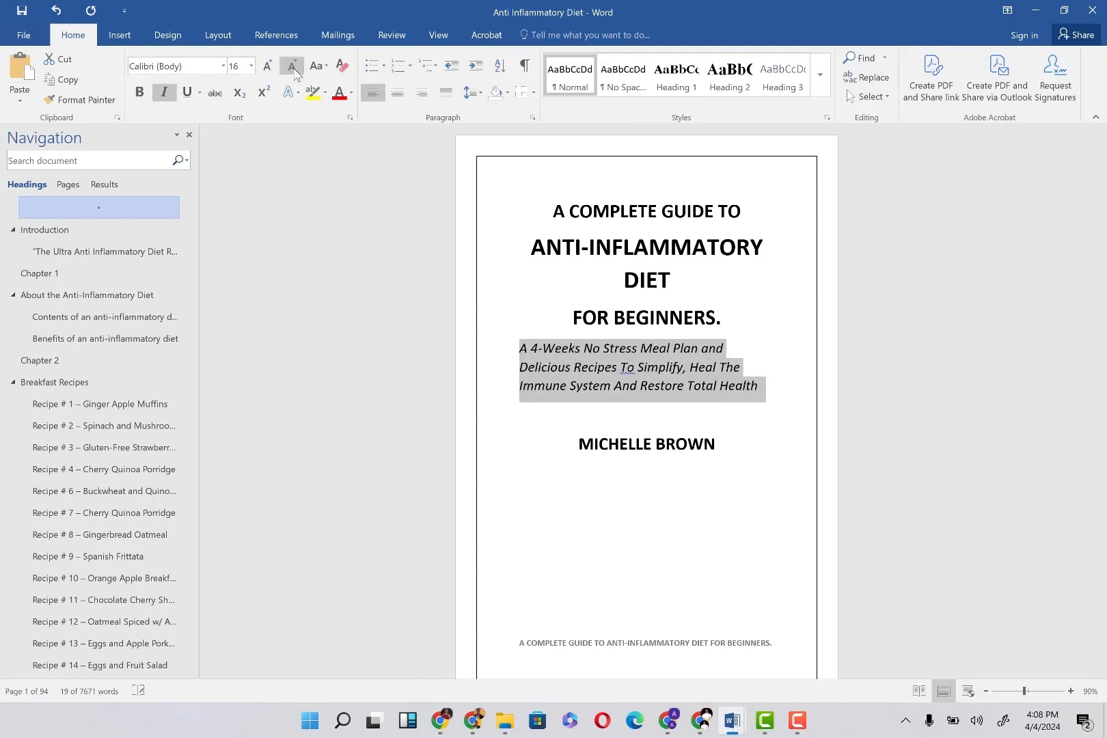
pyautogui.click(396, 92)
pyautogui.click(675, 387)
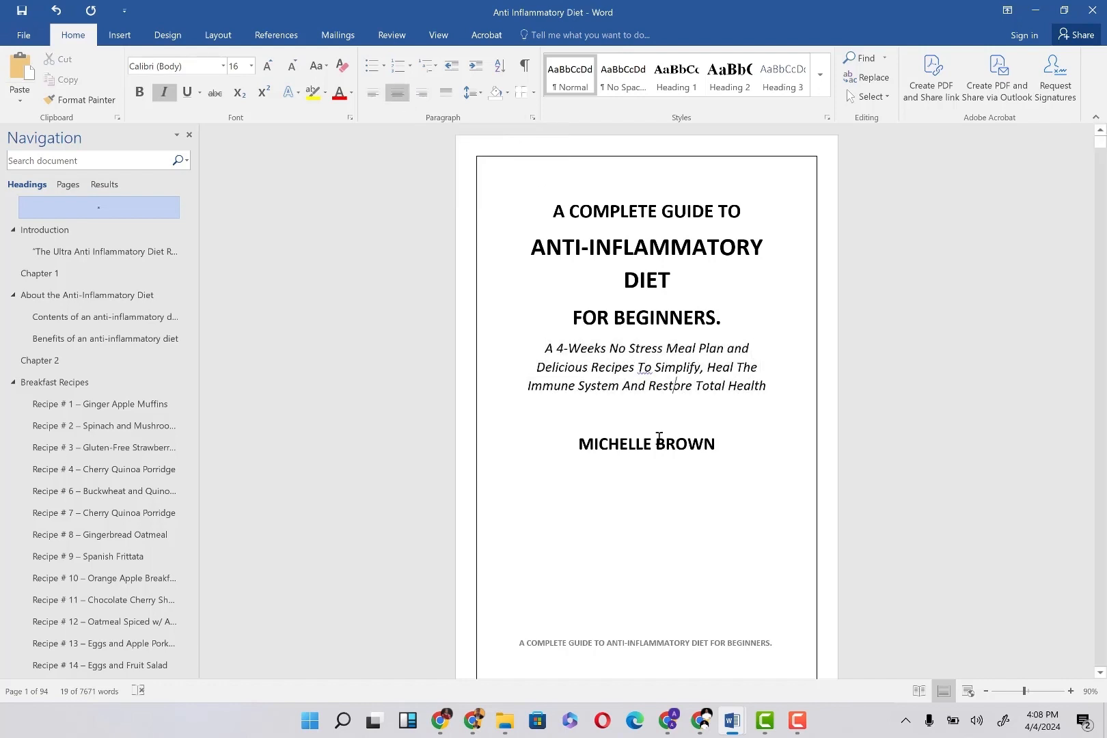
# Add four blank lines between the subtitle and the author name on the title page.
pyautogui.click(645, 428)
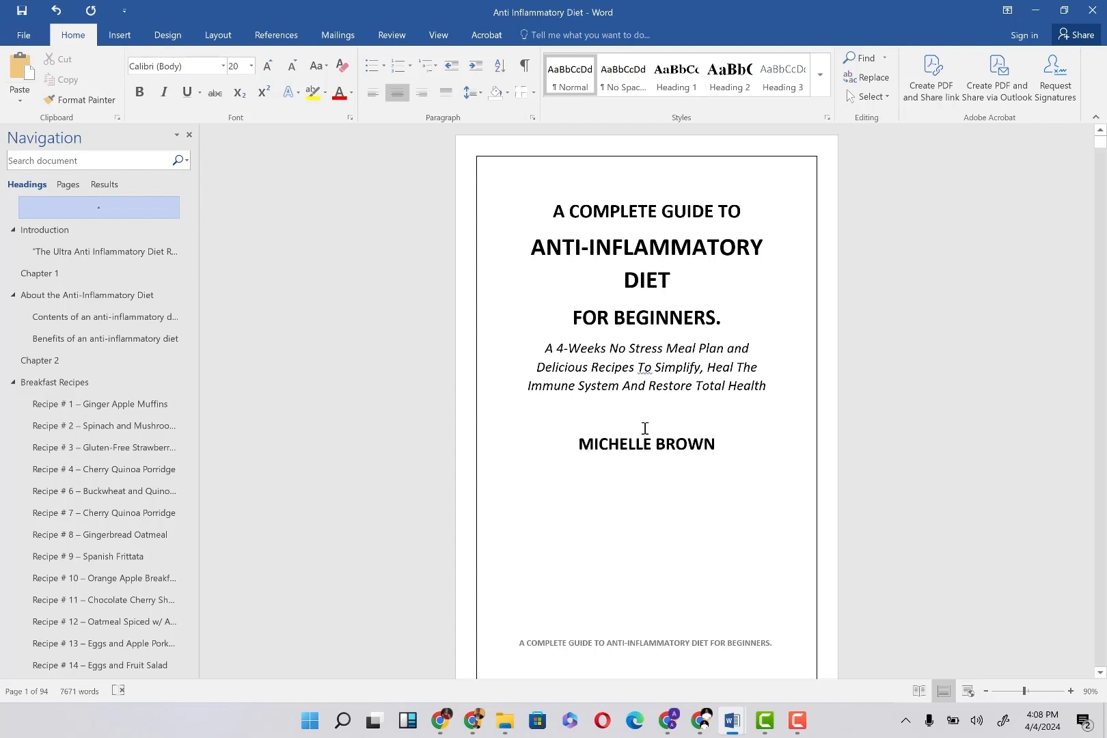
pyautogui.press('Return')
pyautogui.press('Return')
pyautogui.press('Return')
pyautogui.press('Return')
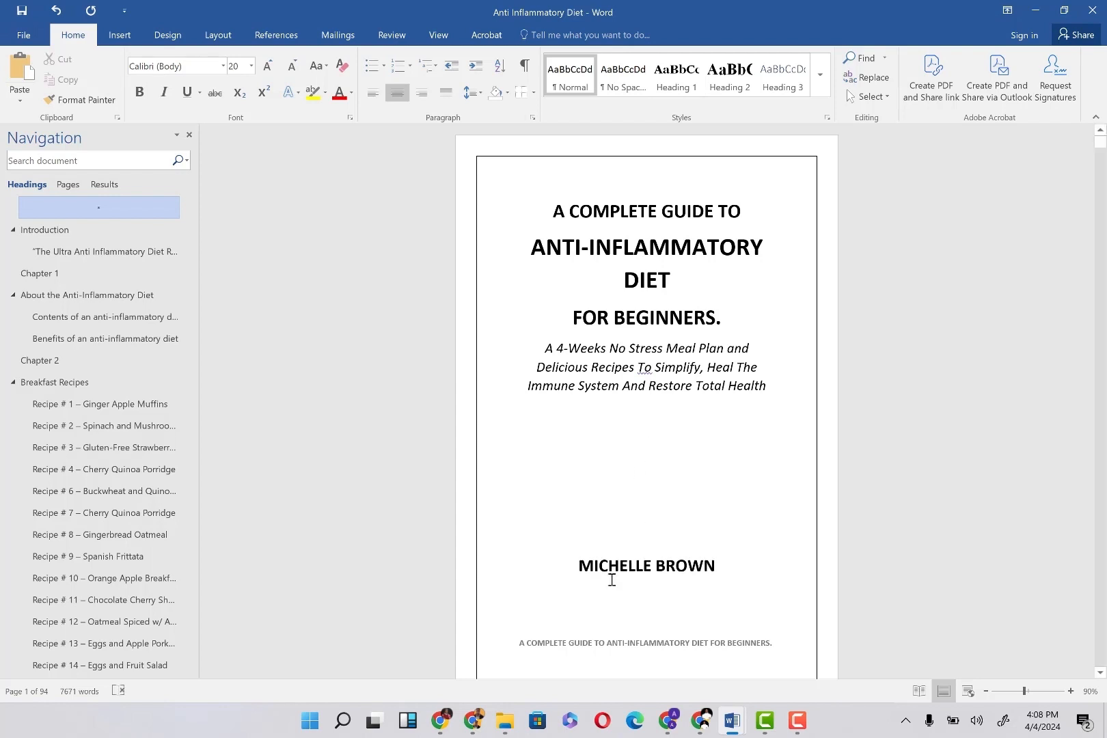
# Insert a page break before the Introduction heading to create a blank page after the title page.
pyautogui.scroll(-3, 682, 410)
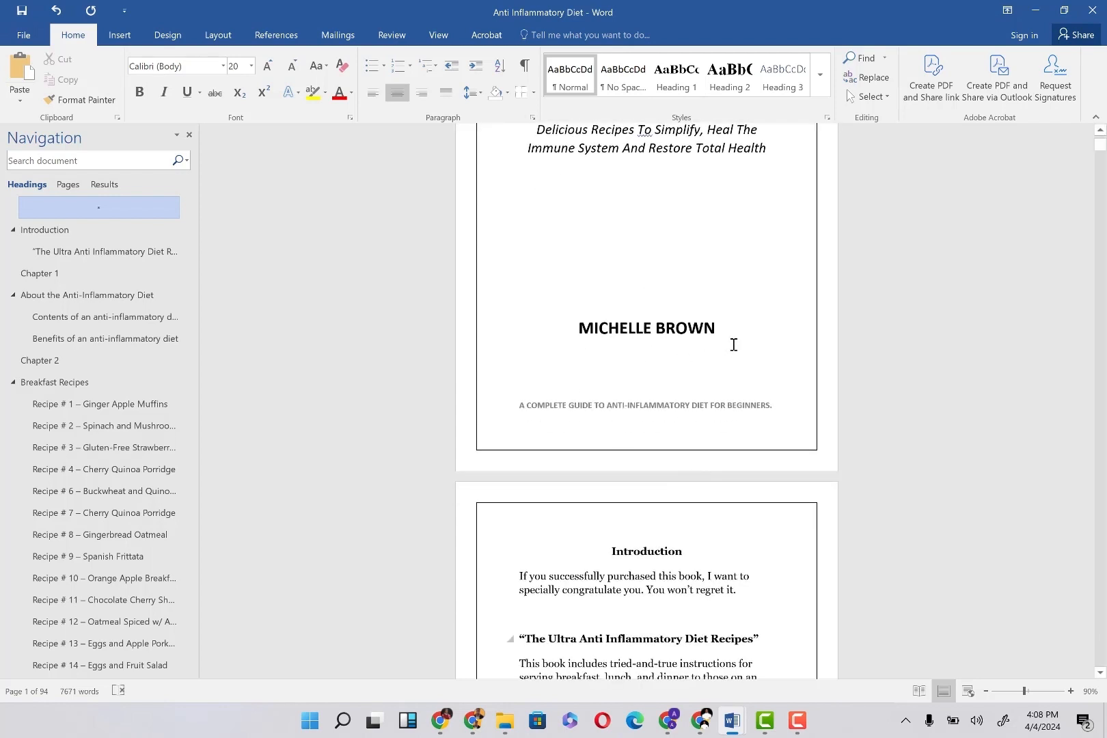
pyautogui.click(606, 547)
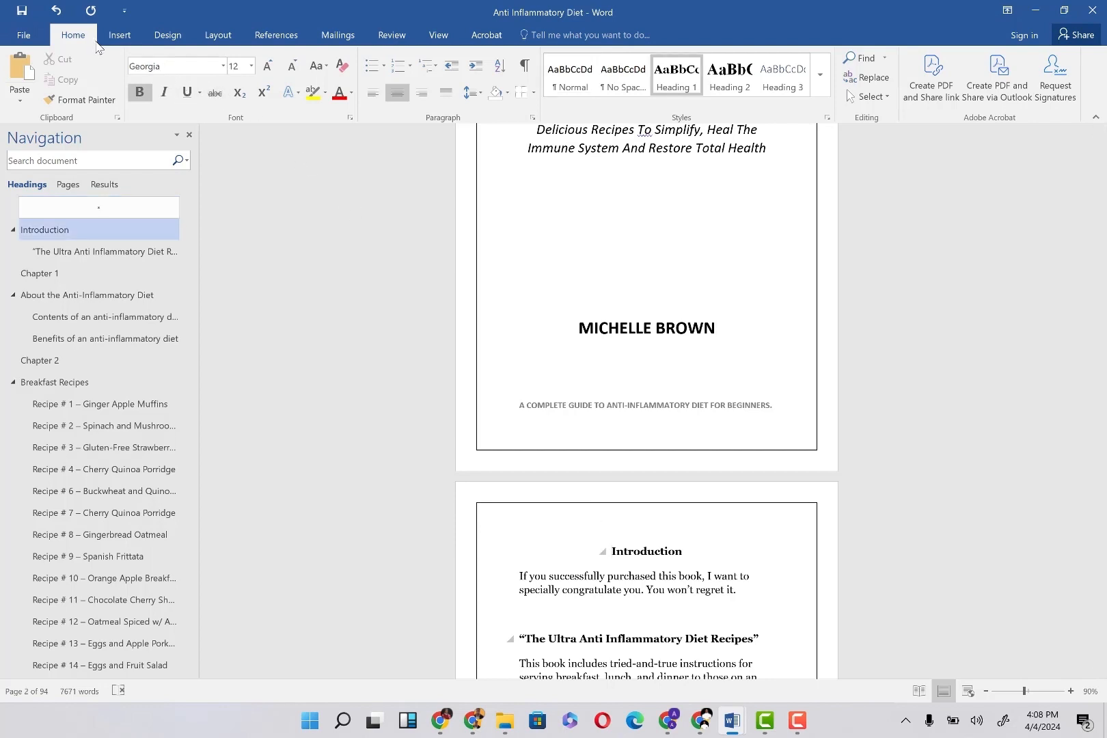
pyautogui.click(120, 41)
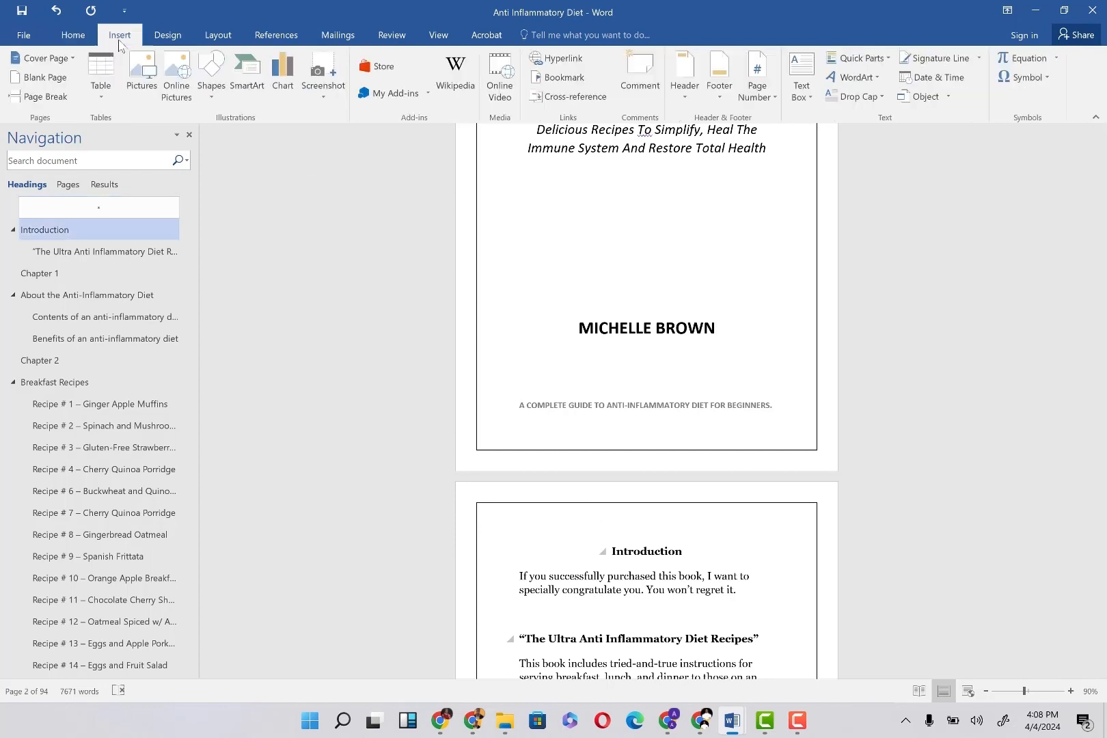
pyautogui.click(48, 96)
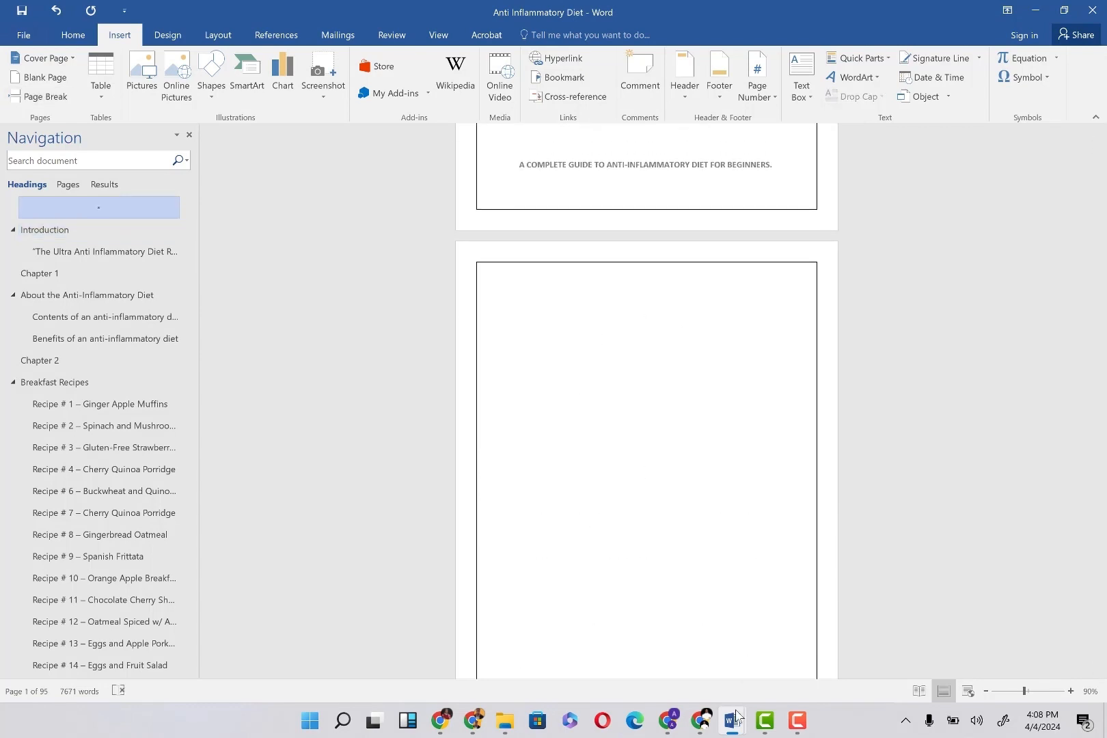
# Copy the copyright notice from Document1 and paste it onto the blank second page of the Anti Inflammatory Diet document.
pyautogui.moveTo(732, 720)
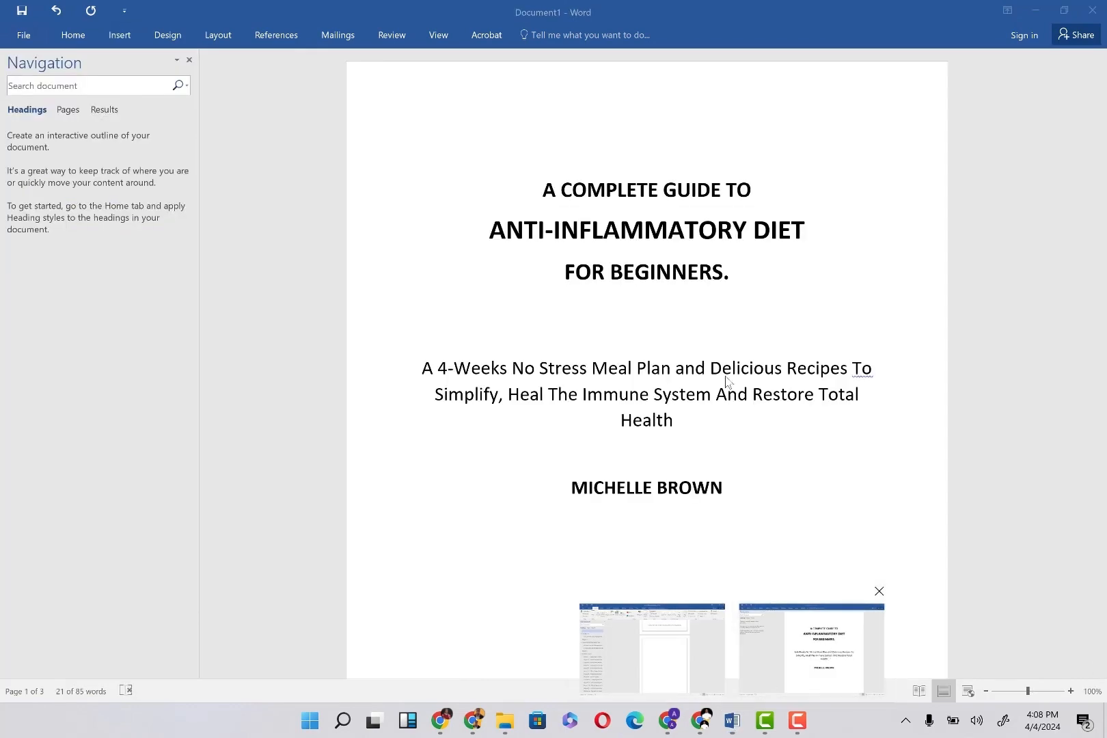
pyautogui.click(813, 649)
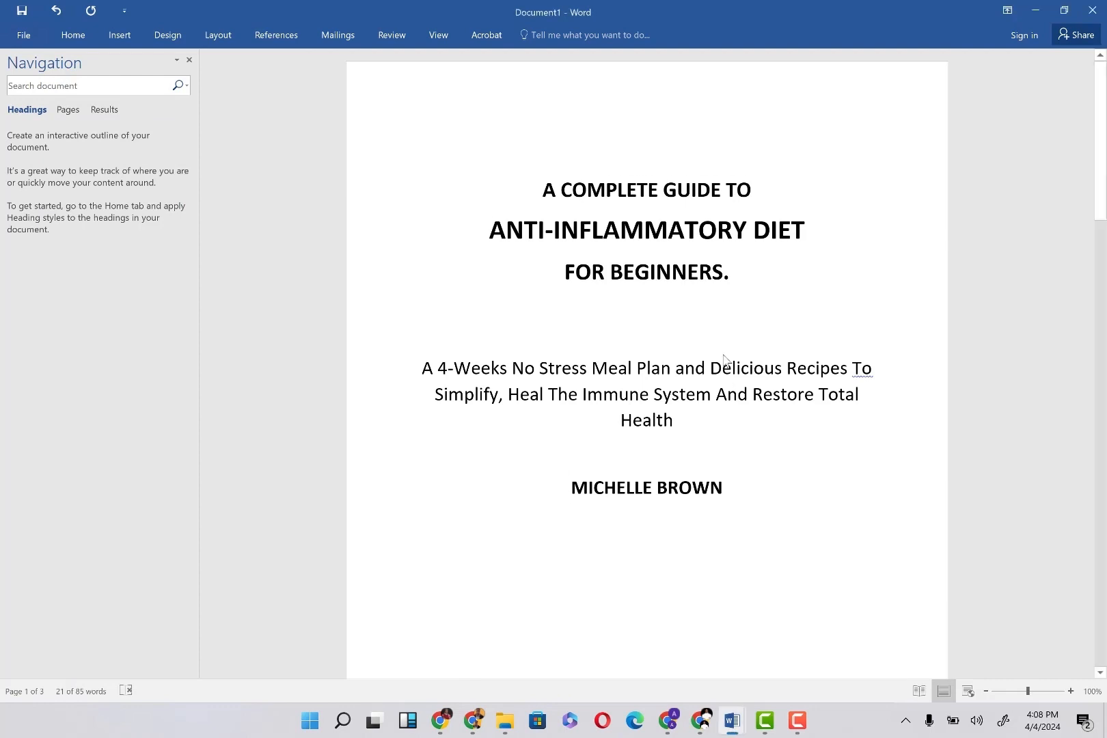
pyautogui.scroll(-10, 724, 353)
pyautogui.tripleClick(638, 217)
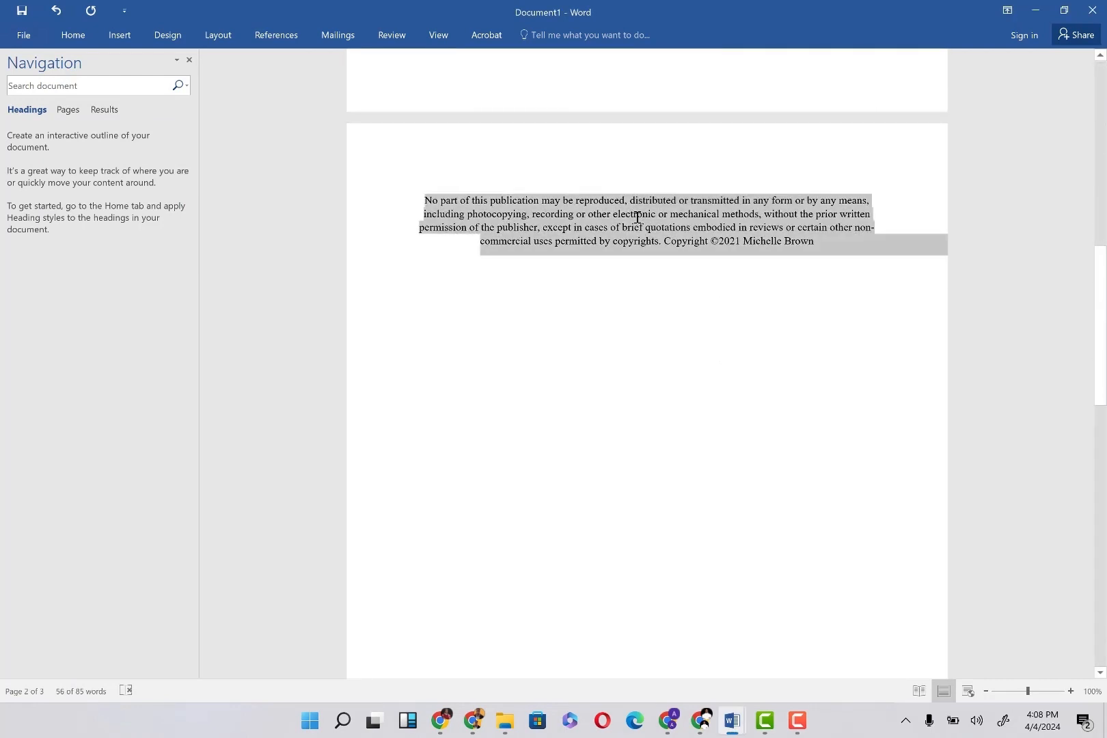
pyautogui.moveTo(707, 707)
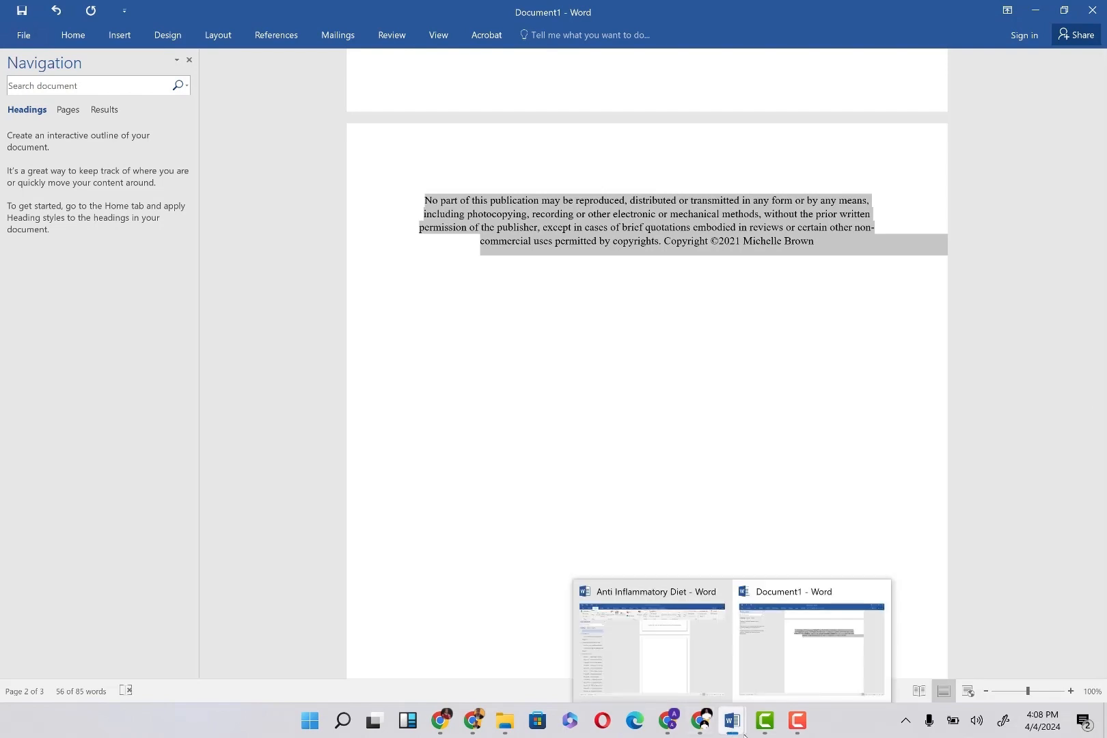
pyautogui.click(655, 631)
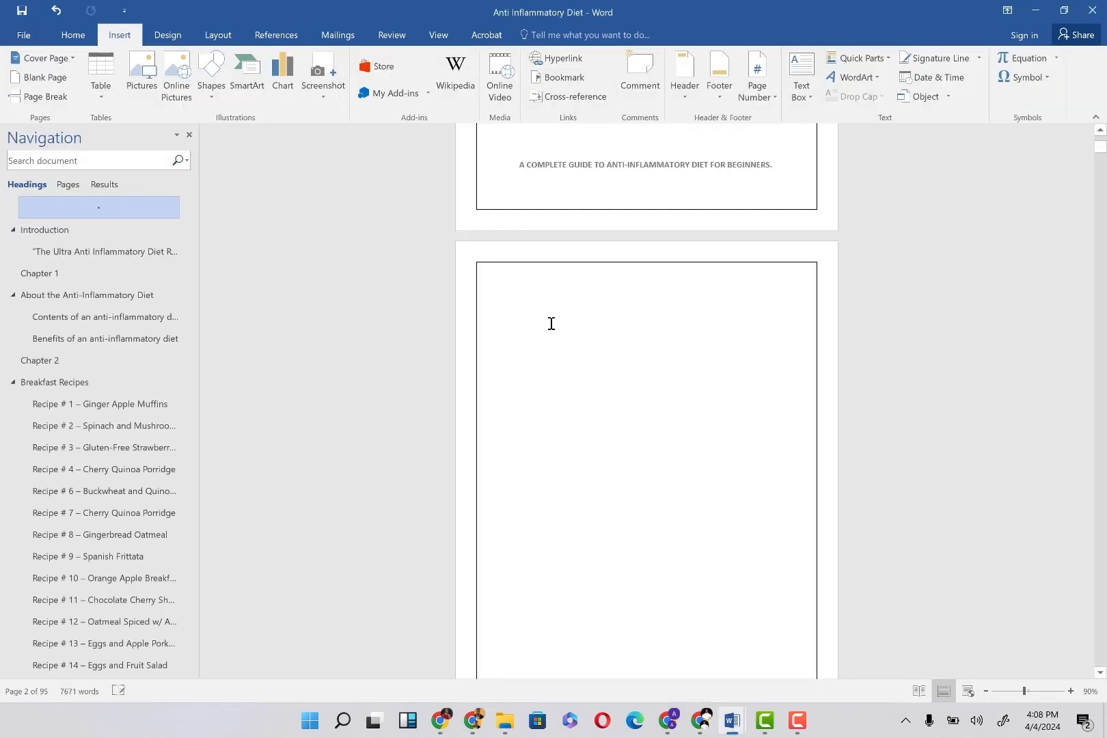
pyautogui.hotkey('ctrl', 'v')
pyautogui.scroll(5, 557, 317)
pyautogui.scroll(-5, 663, 293)
pyautogui.scroll(6, 663, 287)
pyautogui.scroll(-5, 663, 286)
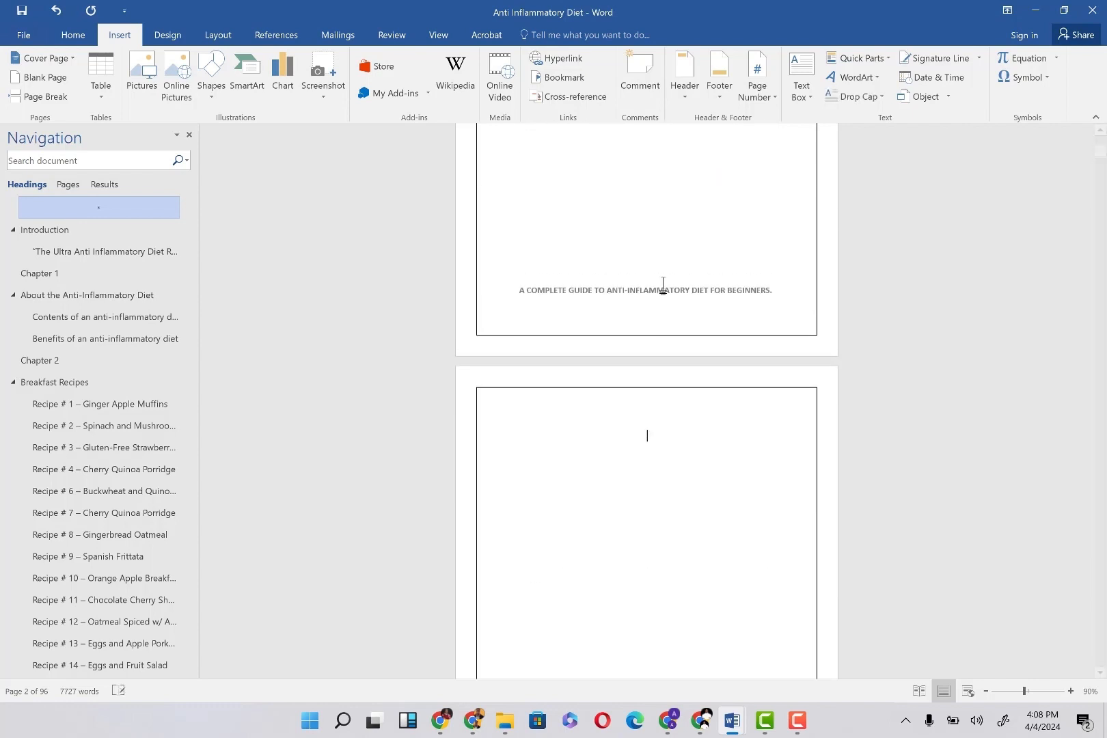
pyautogui.scroll(4, 663, 284)
pyautogui.scroll(-6, 670, 325)
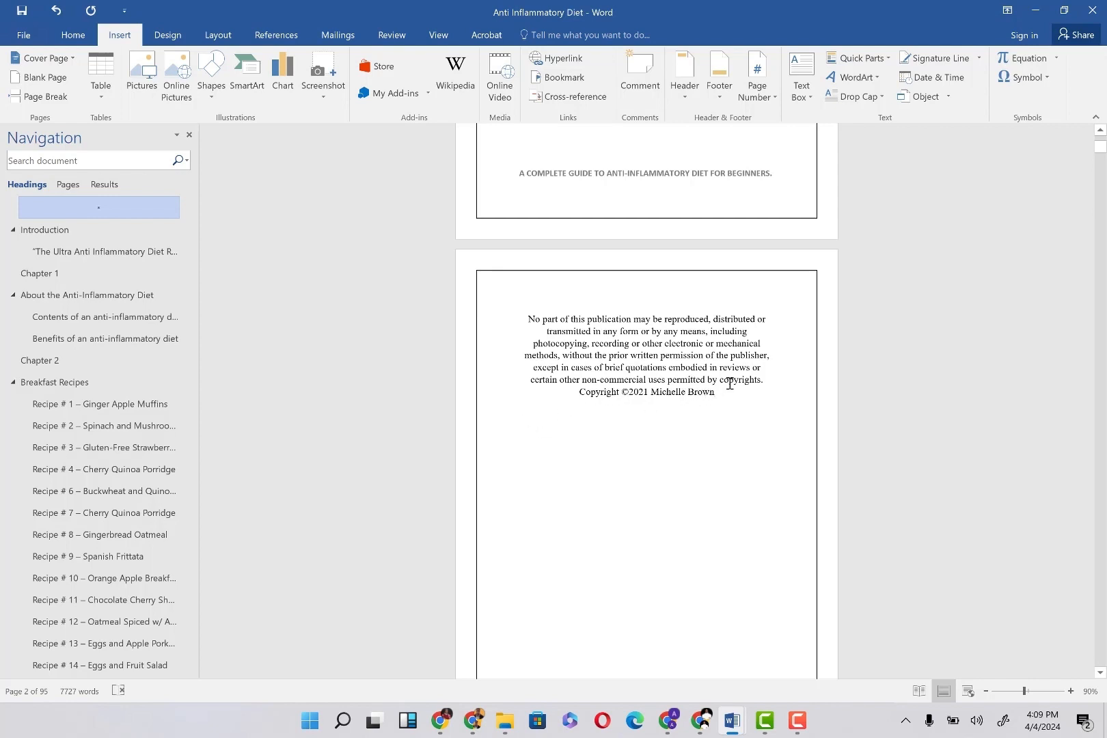
# Change the year in the copyright notice to 2024.
pyautogui.click(647, 393)
pyautogui.press('BackSpace')
pyautogui.write('4')
pyautogui.scroll(2, 669, 315)
pyautogui.scroll(2, 669, 315)
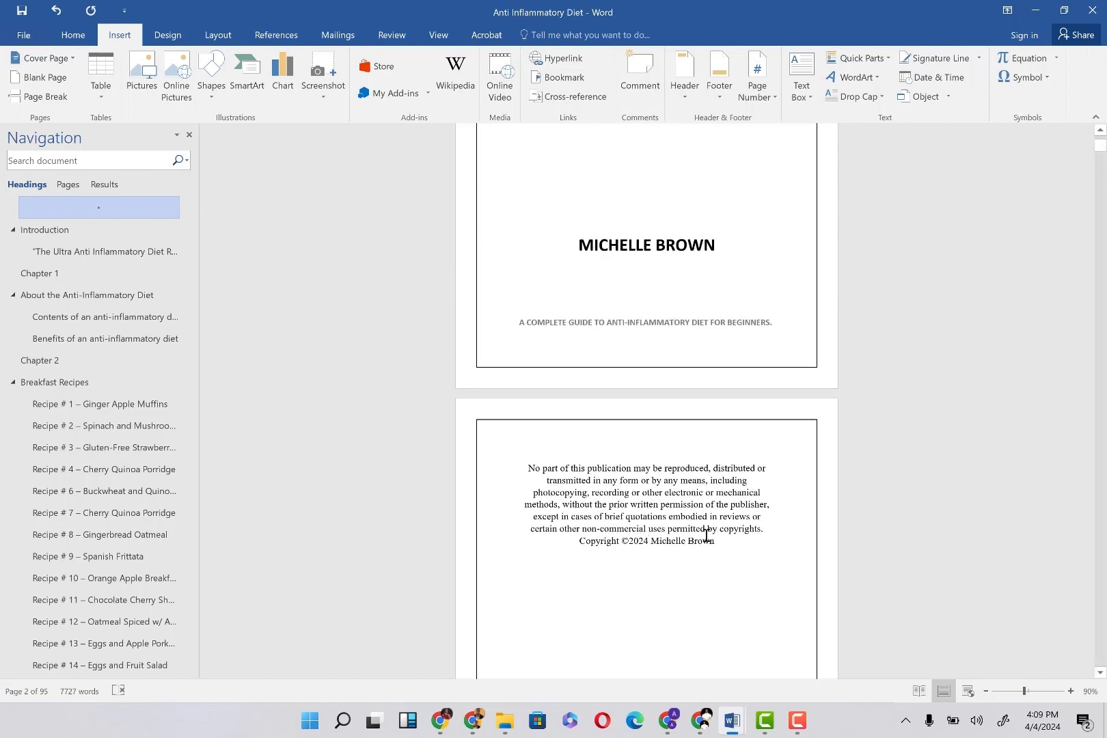
# Add blank lines above the copyright notice to move it down towards the middle of its page.
pyautogui.scroll(-4, 708, 532)
pyautogui.scroll(-4, 702, 366)
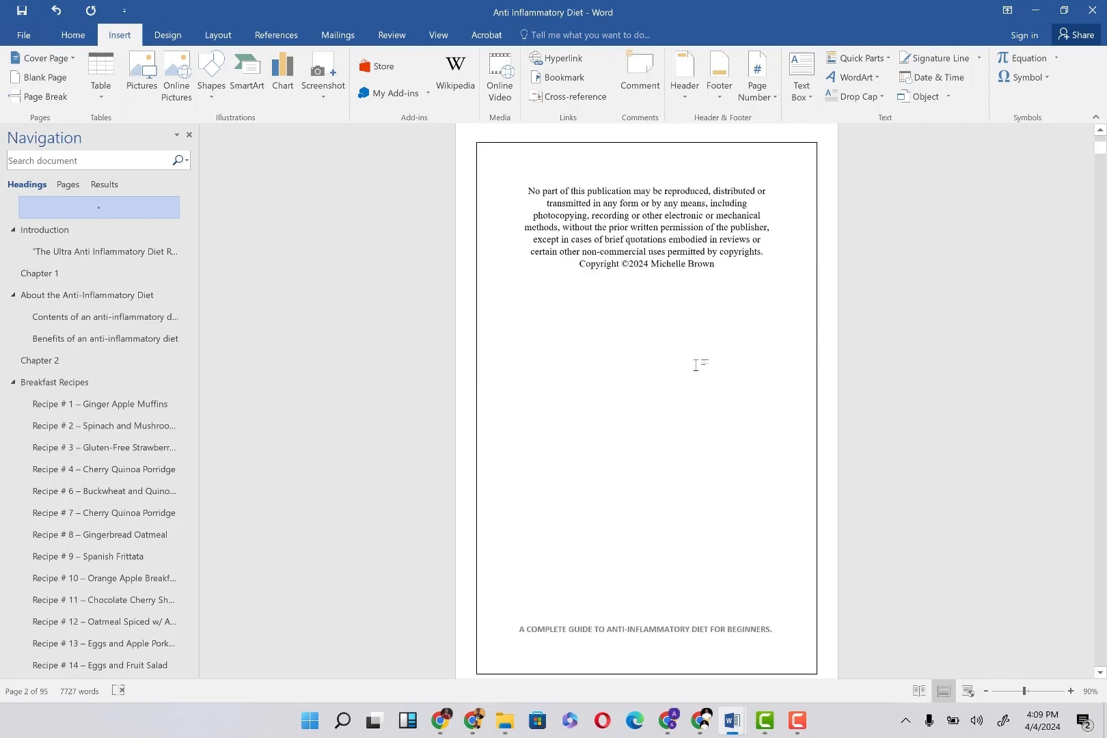
pyautogui.click(524, 179)
pyautogui.press('Return')
pyautogui.press('Return')
pyautogui.press('Return')
pyautogui.press('Return')
pyautogui.press('Return')
pyautogui.press('Return')
pyautogui.press('Return')
pyautogui.press('Return')
pyautogui.press('Return')
pyautogui.press('Return')
pyautogui.press('Return')
pyautogui.press('Return')
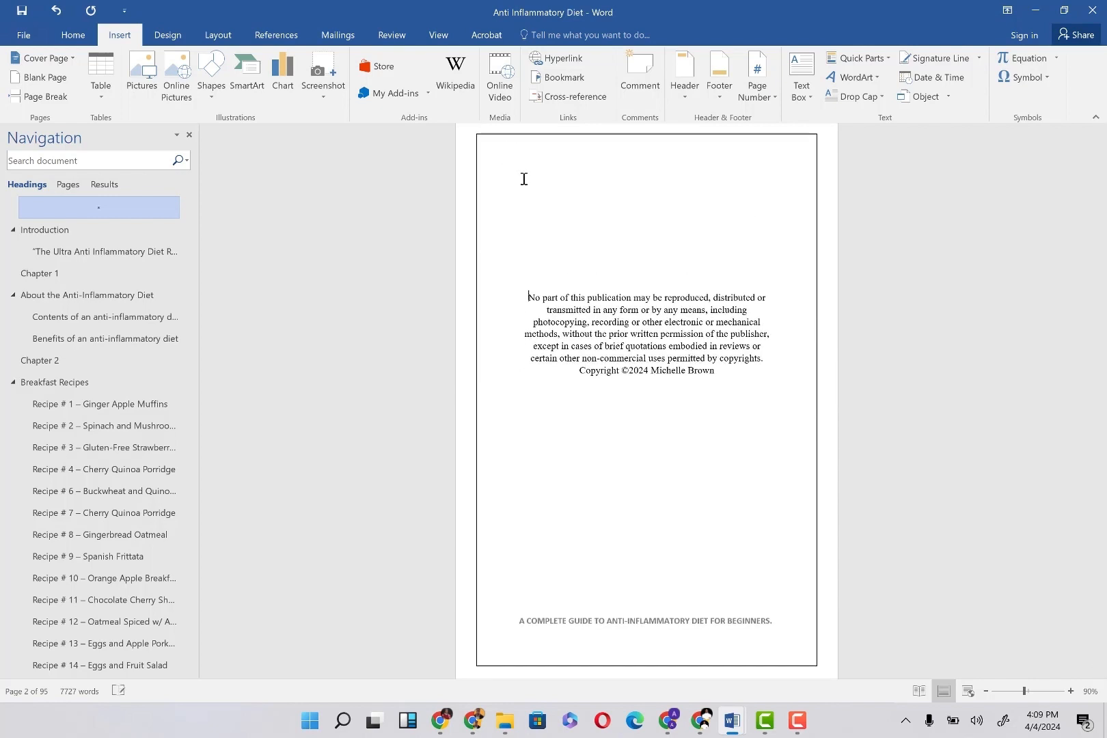
pyautogui.scroll(-8, 623, 390)
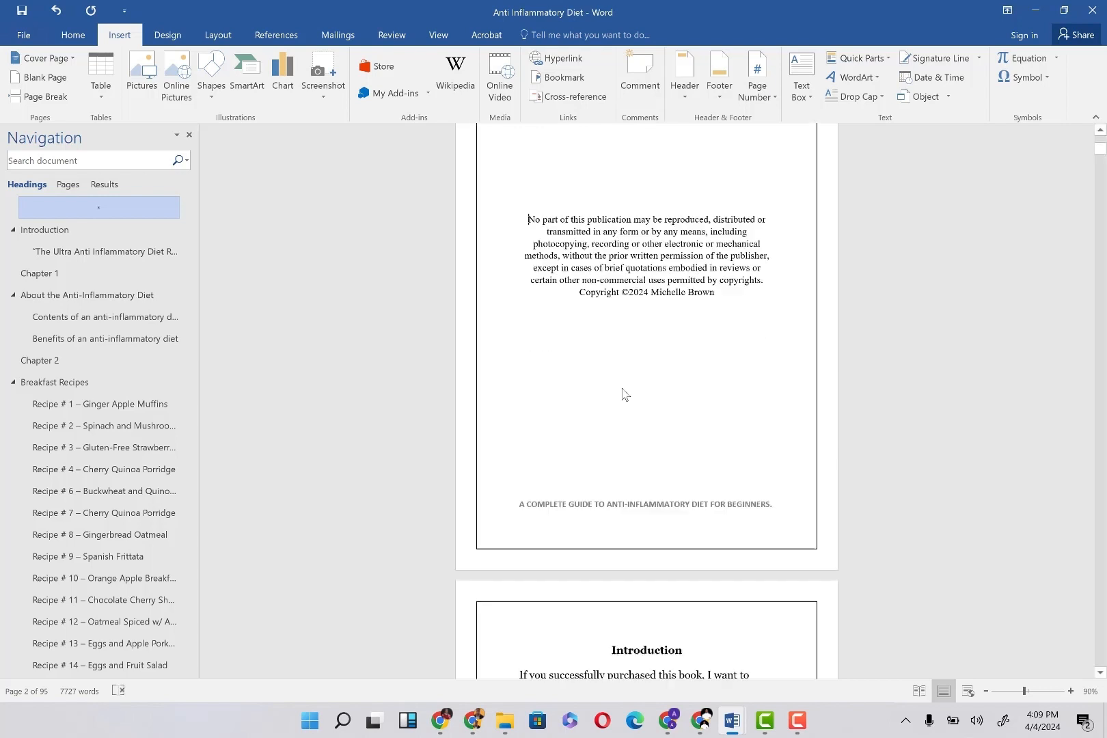
# Add two blank lines above "A COMPLETE GUIDE TO" on the title page.
pyautogui.scroll(11, 622, 395)
pyautogui.scroll(4, 623, 390)
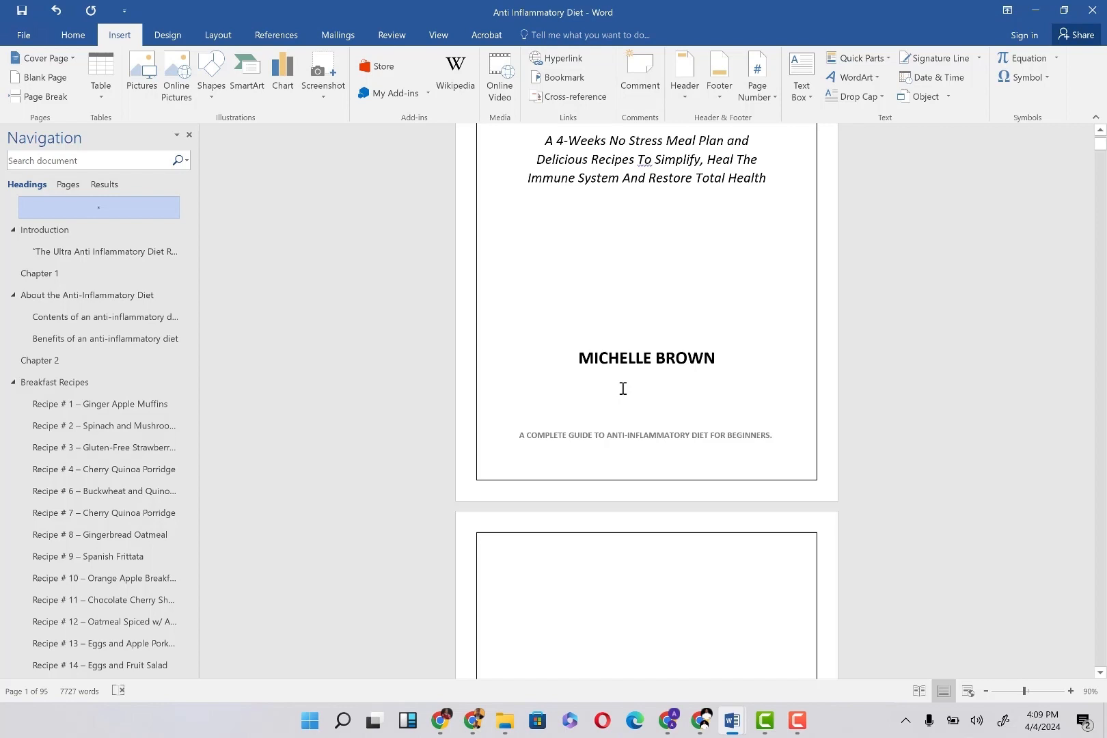
pyautogui.scroll(-4, 622, 388)
pyautogui.scroll(7, 622, 388)
pyautogui.scroll(-4, 622, 388)
pyautogui.scroll(3, 622, 388)
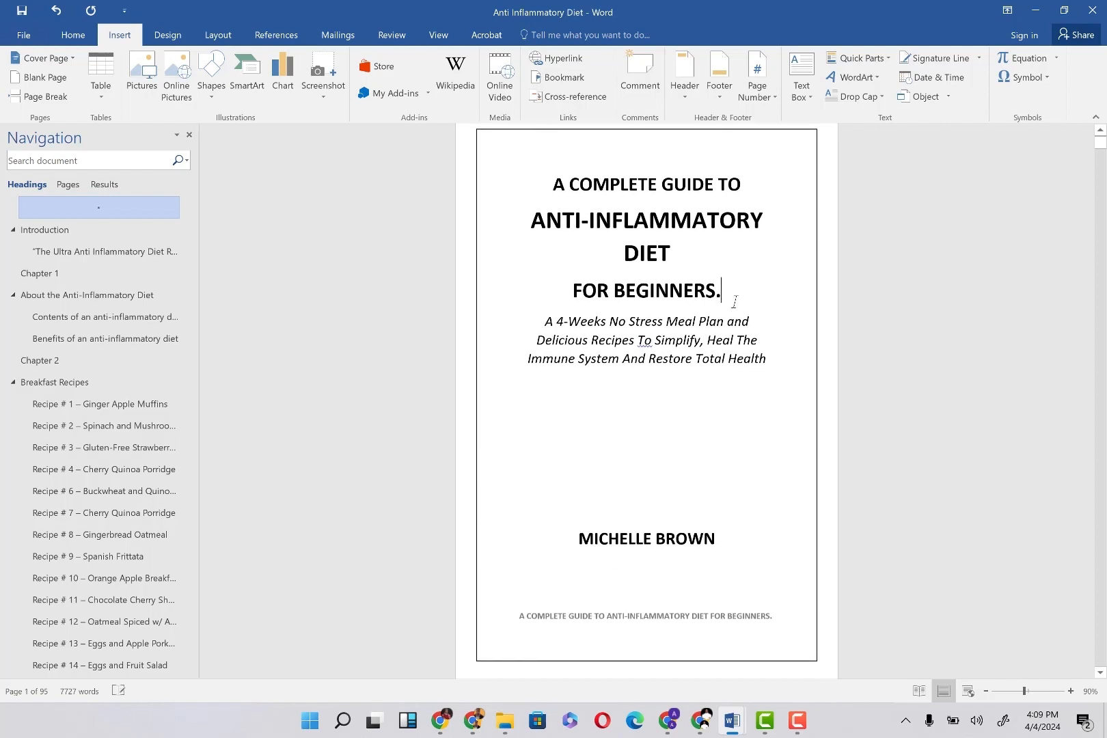
pyautogui.press('Return')
pyautogui.press('Return')
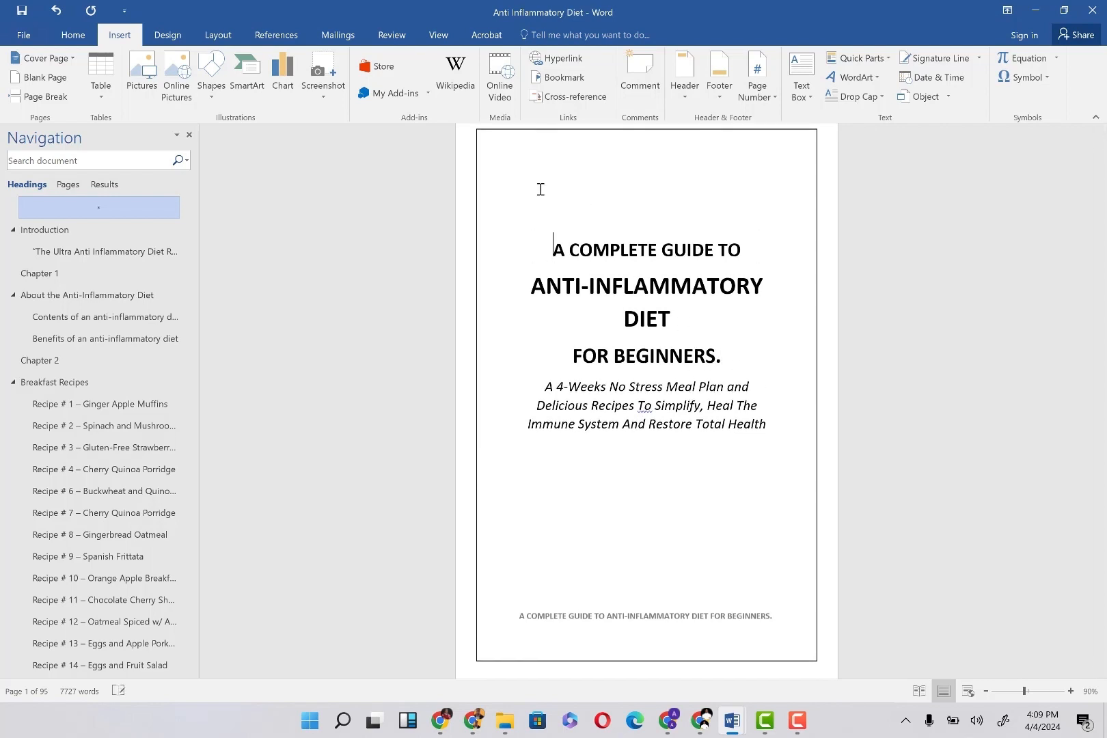
# Delete two blank lines between the subtitle and the author name to keep the name on the title page.
pyautogui.click(614, 564)
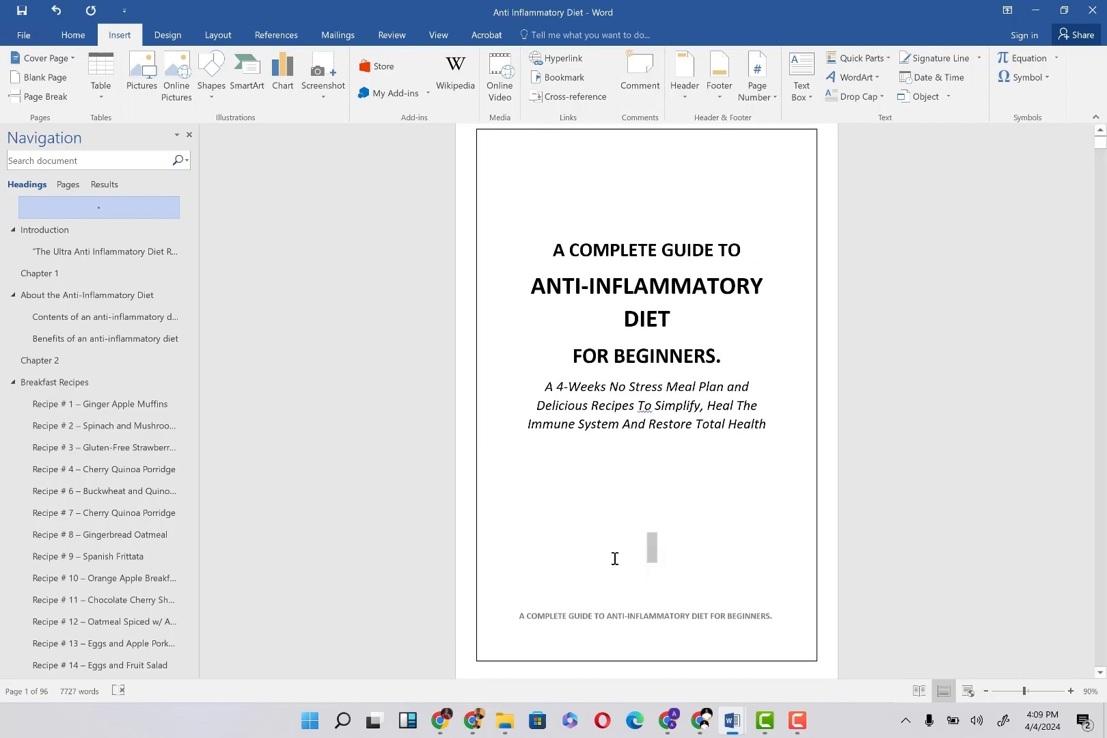
pyautogui.press('BackSpace')
pyautogui.press('BackSpace')
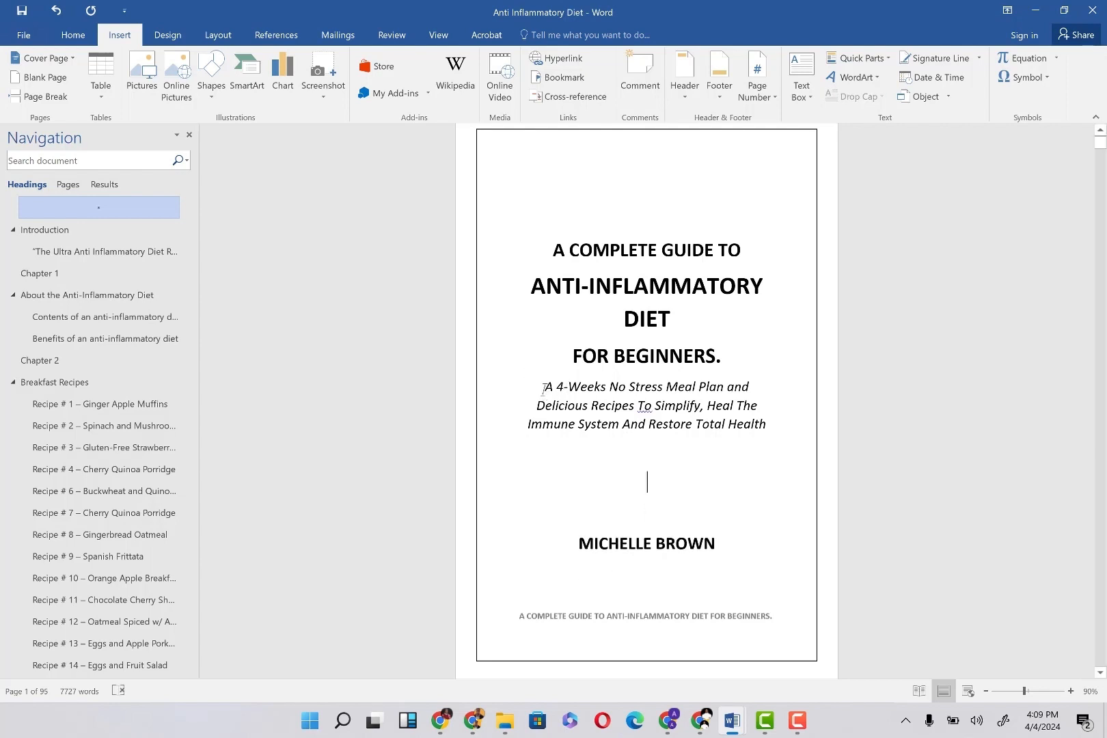
# Reduce the title-page subtitle to font size 12.
pyautogui.moveTo(543, 388); pyautogui.dragTo(794, 425)
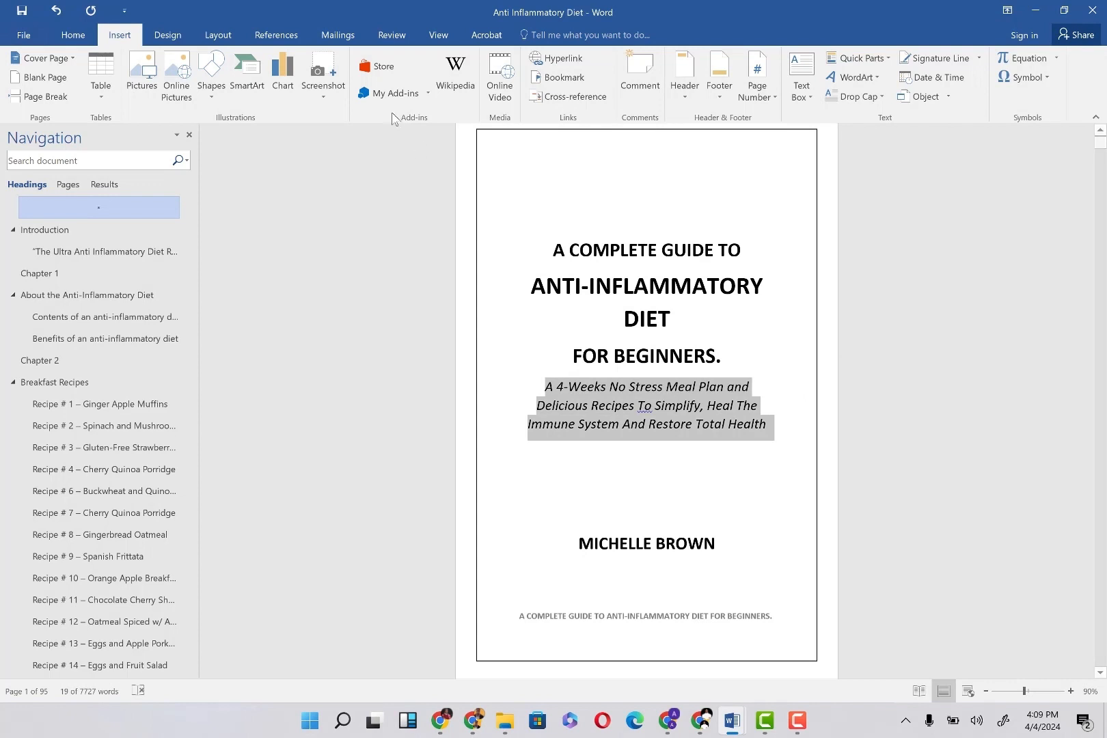
pyautogui.click(73, 35)
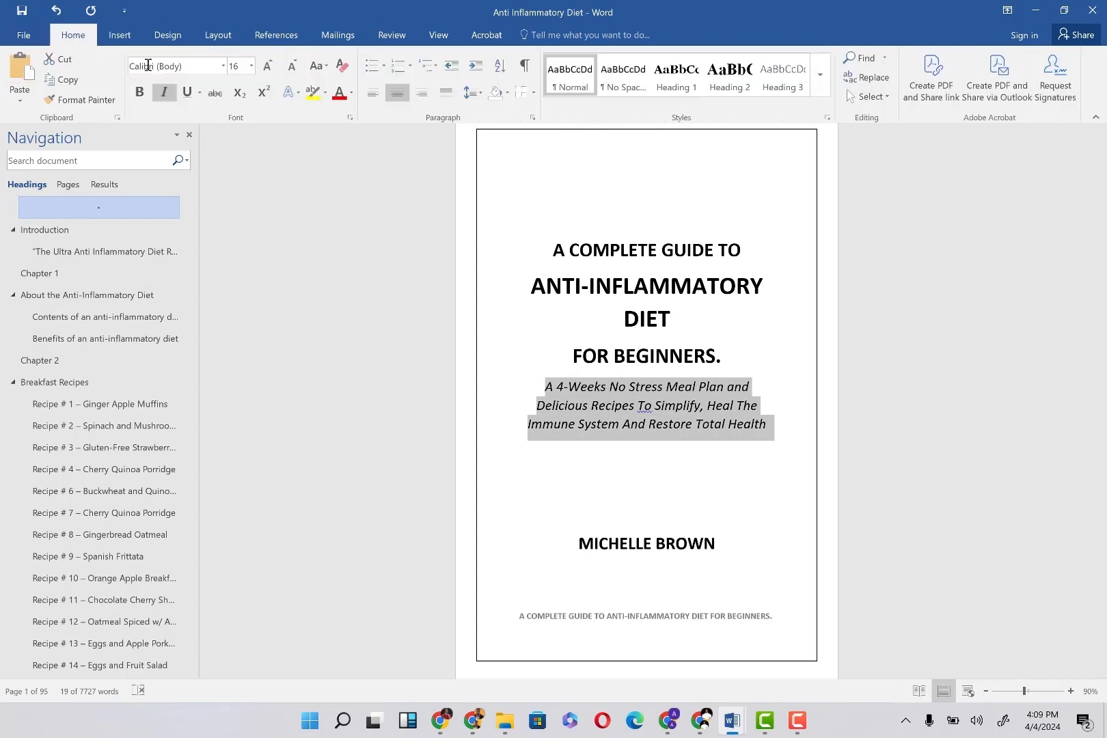
pyautogui.click(291, 66)
pyautogui.click(291, 66)
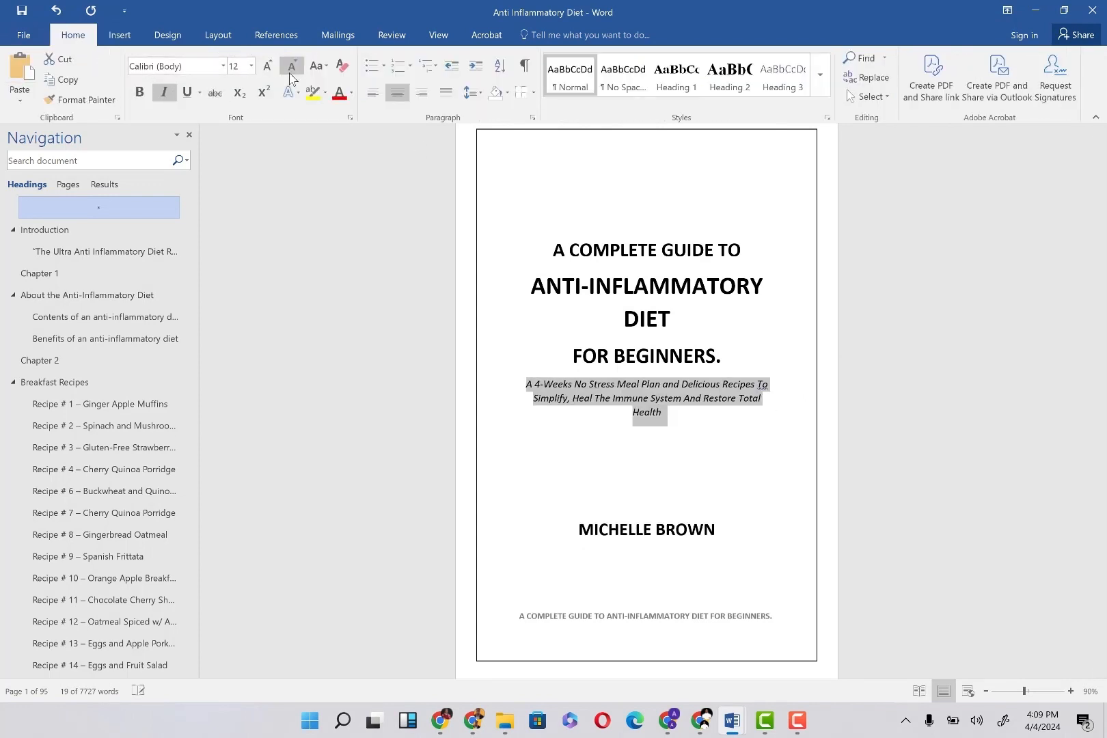
pyautogui.click(576, 406)
# Switch to Chrome, copy the web address of the Canva home page, and return to the Anti Inflammatory Diet document.
pyautogui.scroll(-6, 634, 528)
pyautogui.scroll(-10, 634, 528)
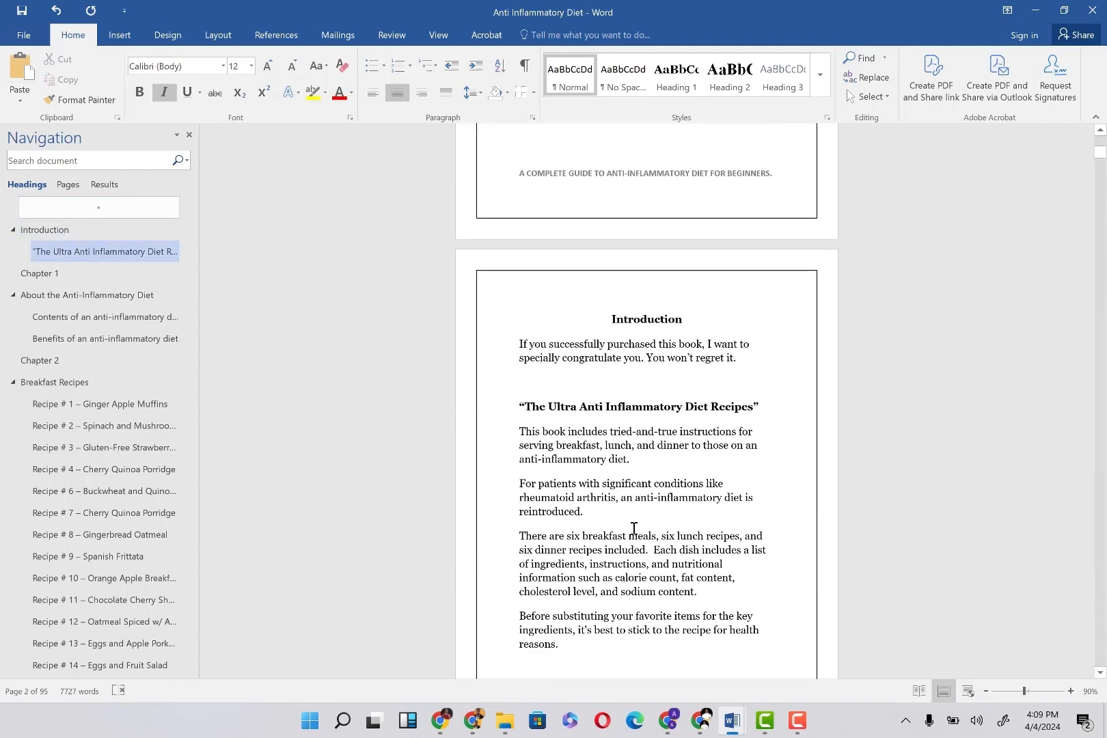
pyautogui.scroll(-3, 615, 485)
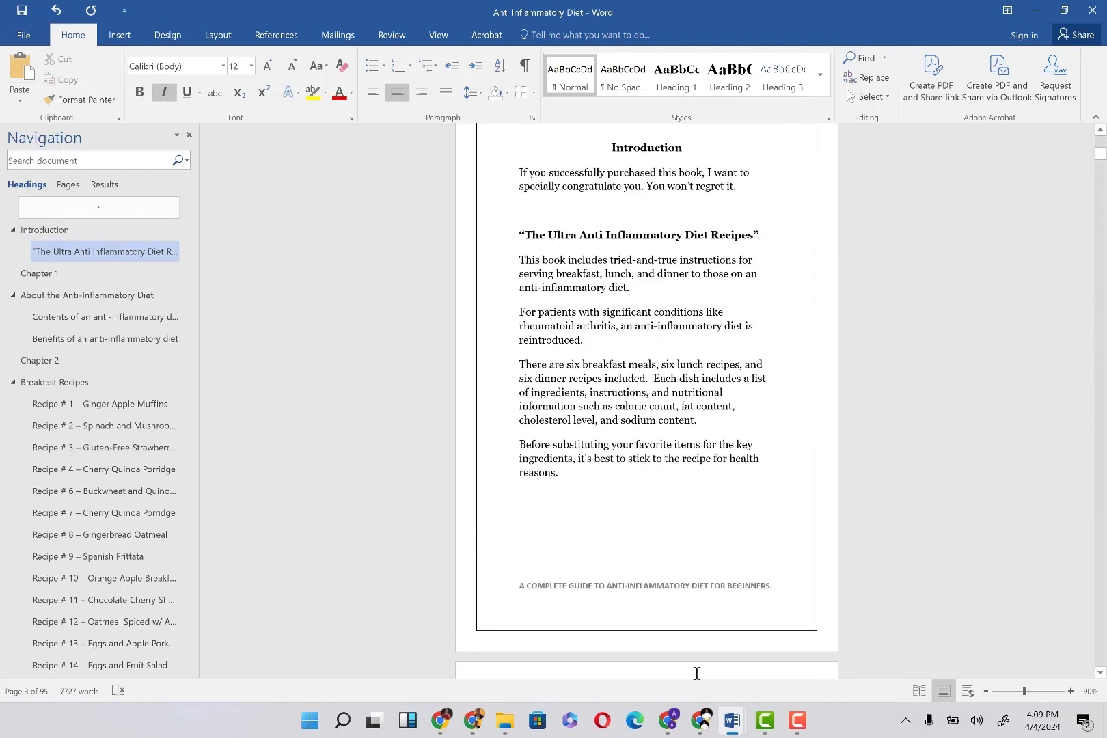
pyautogui.moveTo(479, 718)
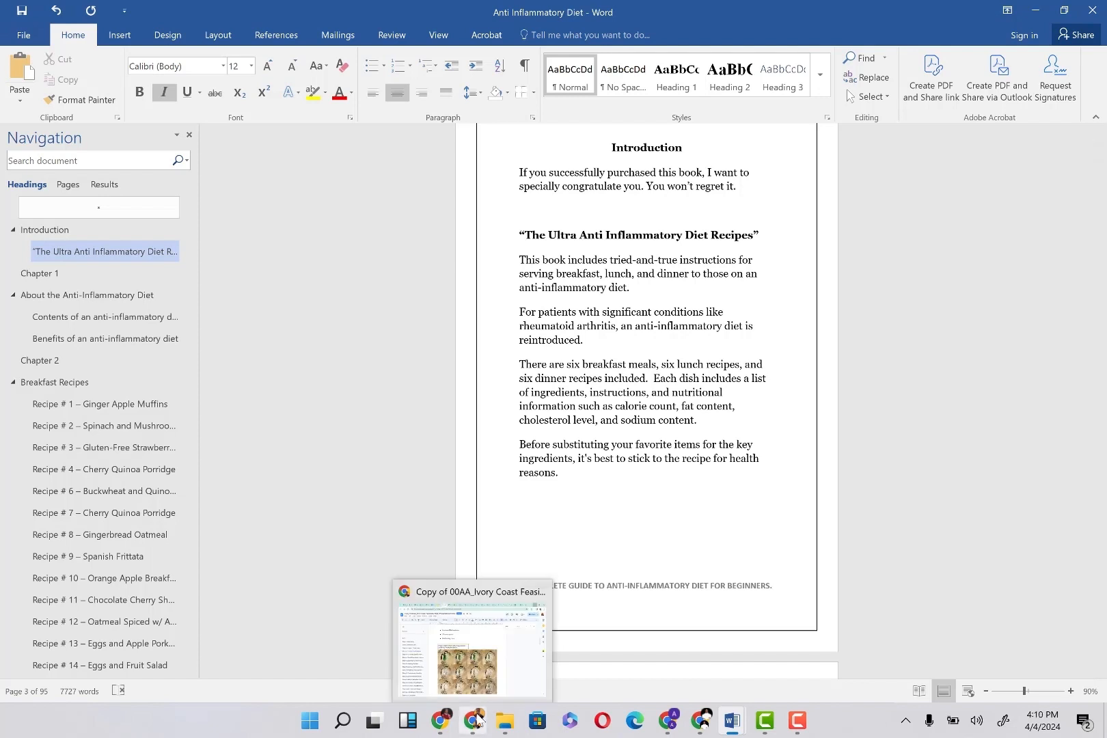
pyautogui.click(443, 720)
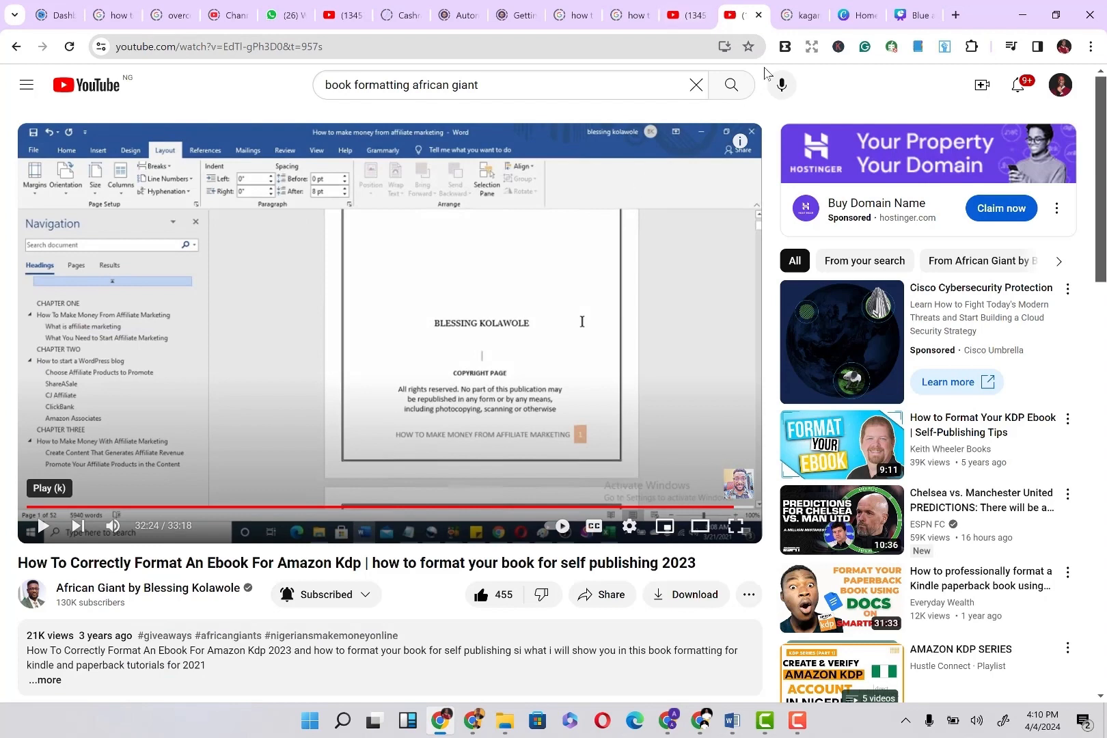
pyautogui.click(867, 20)
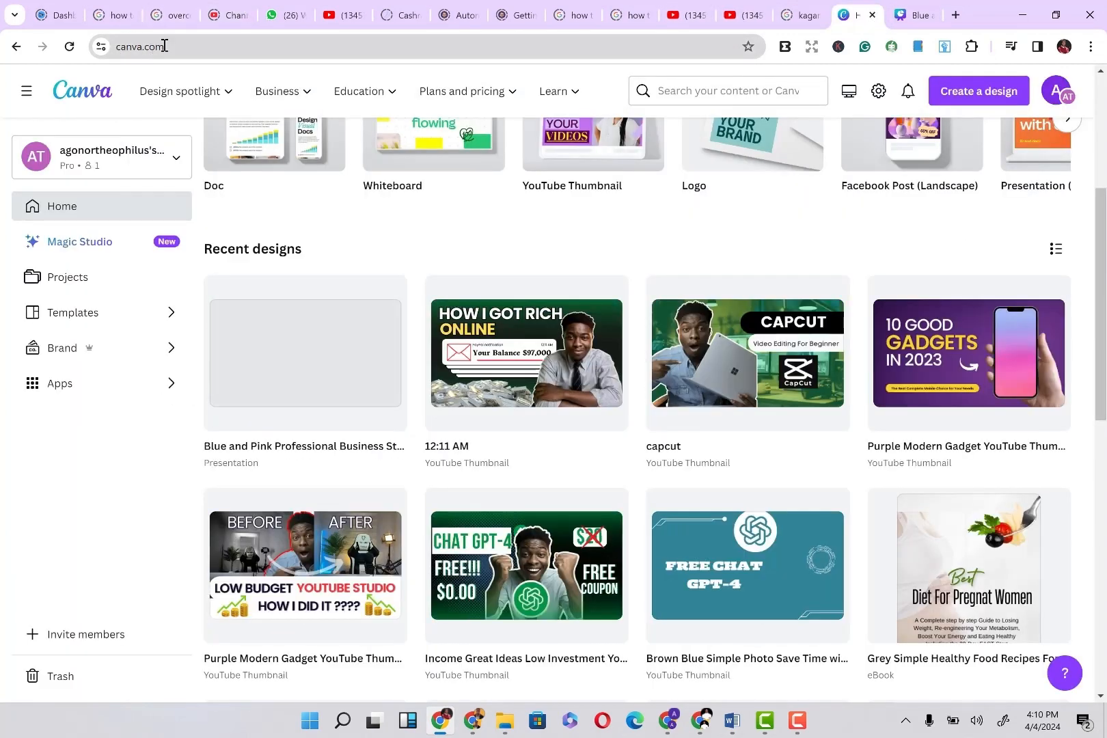
pyautogui.click(164, 46)
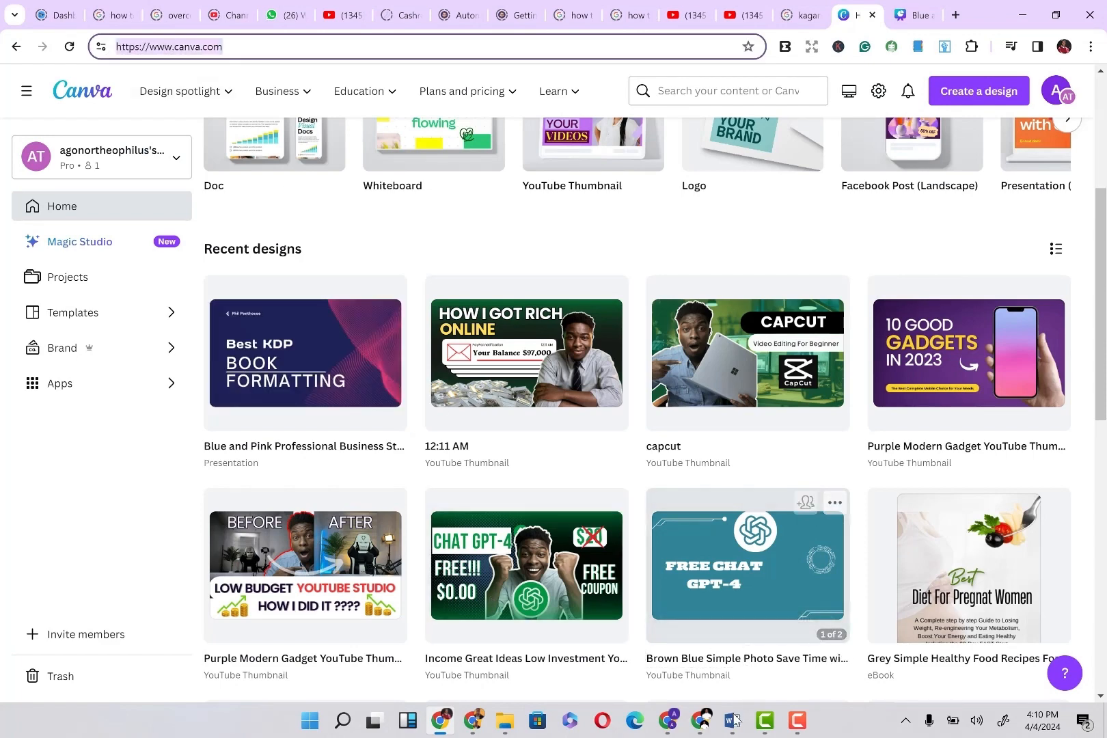
pyautogui.moveTo(736, 716)
pyautogui.click(695, 660)
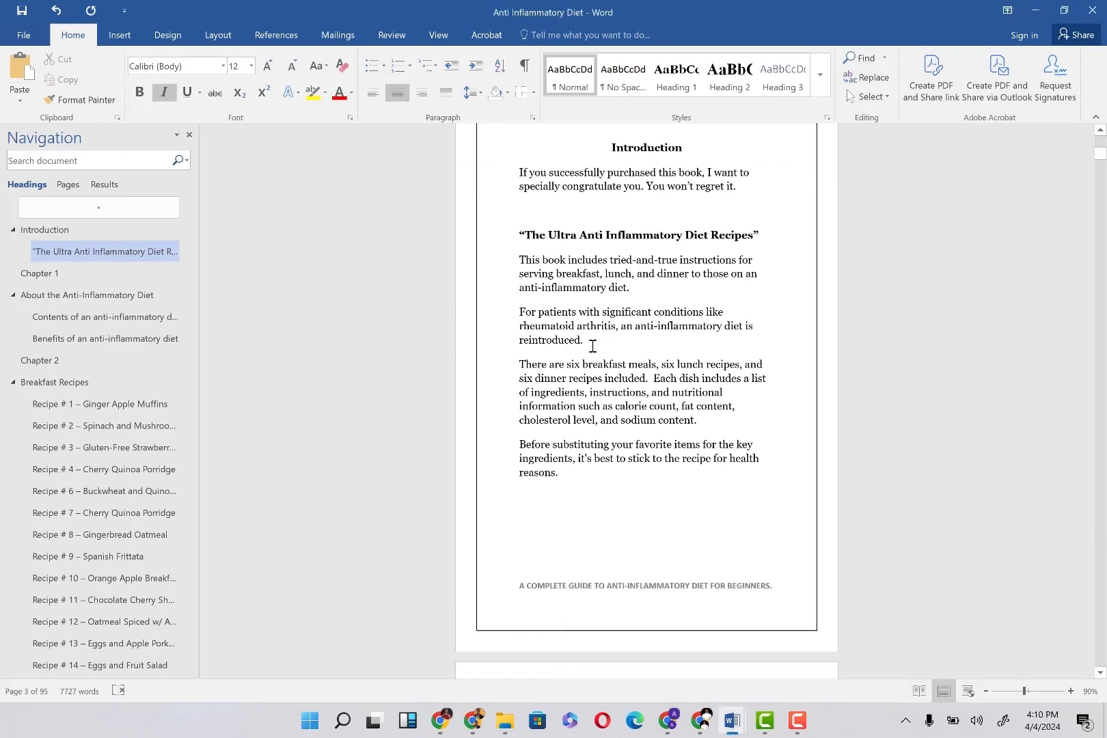
# Add the line "To purchase my other books use this link" as a new paragraph at the end of the Introduction.
pyautogui.press('Return')
pyautogui.write('to ')
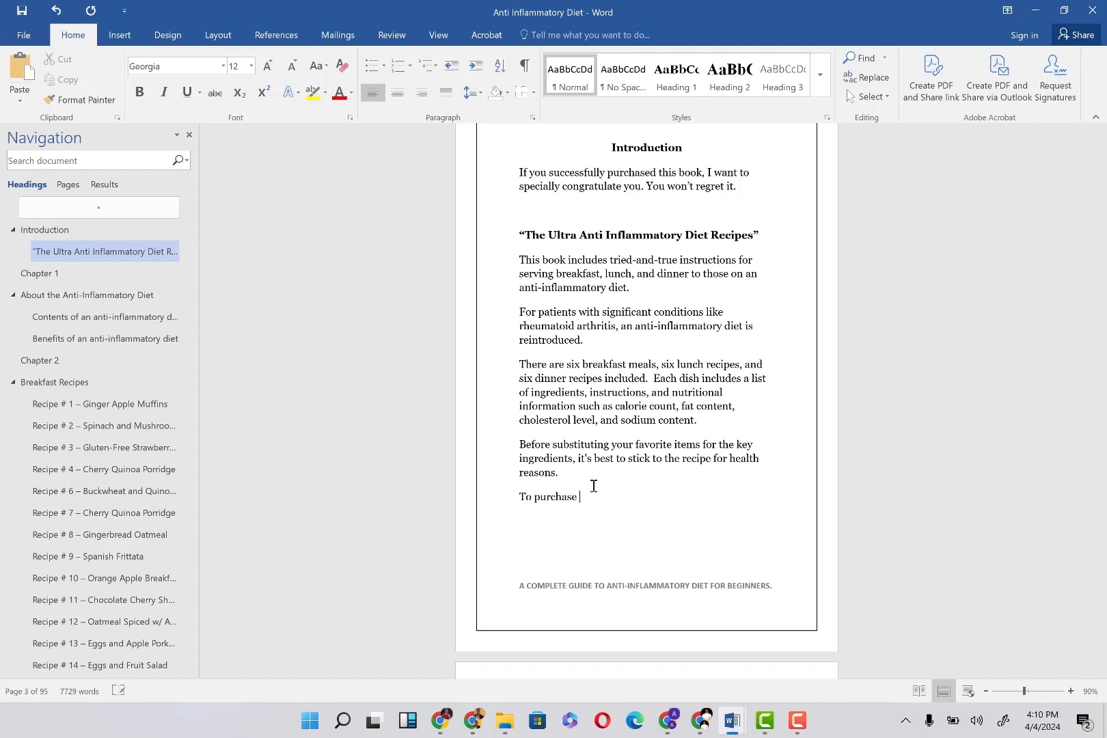
pyautogui.write('purchase my oher books use this link')
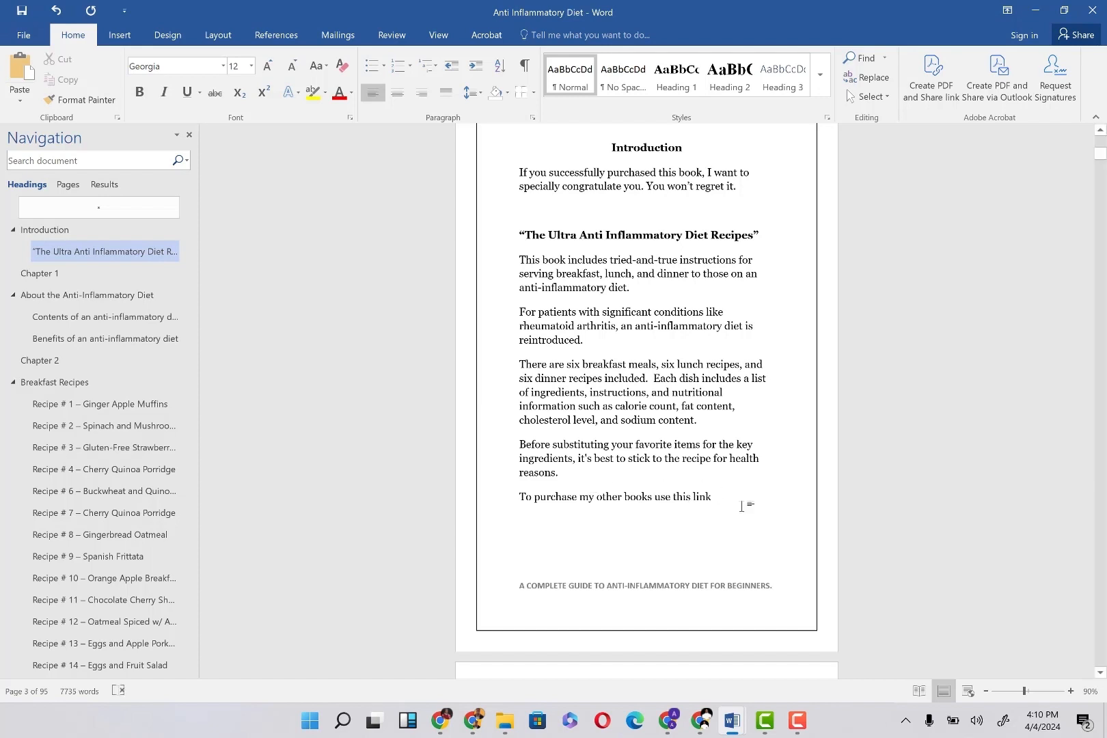
pyautogui.click(693, 497)
pyautogui.moveTo(708, 503); pyautogui.dragTo(712, 504)
pyautogui.rightClick(712, 504)
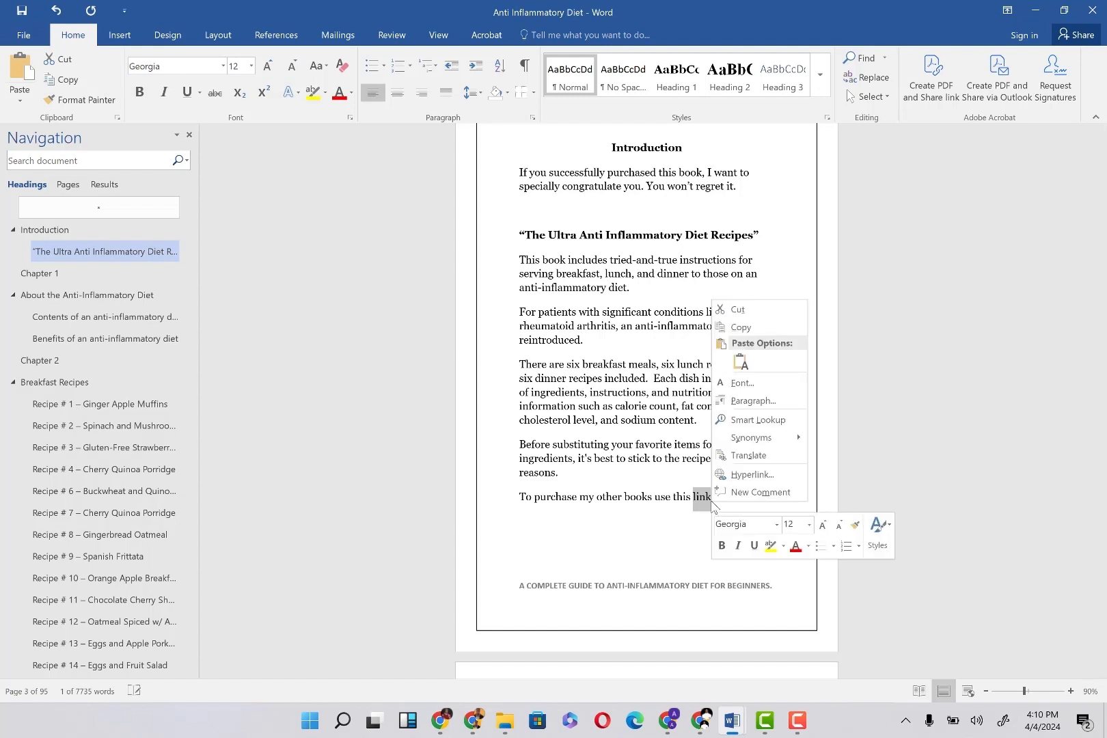
pyautogui.click(752, 474)
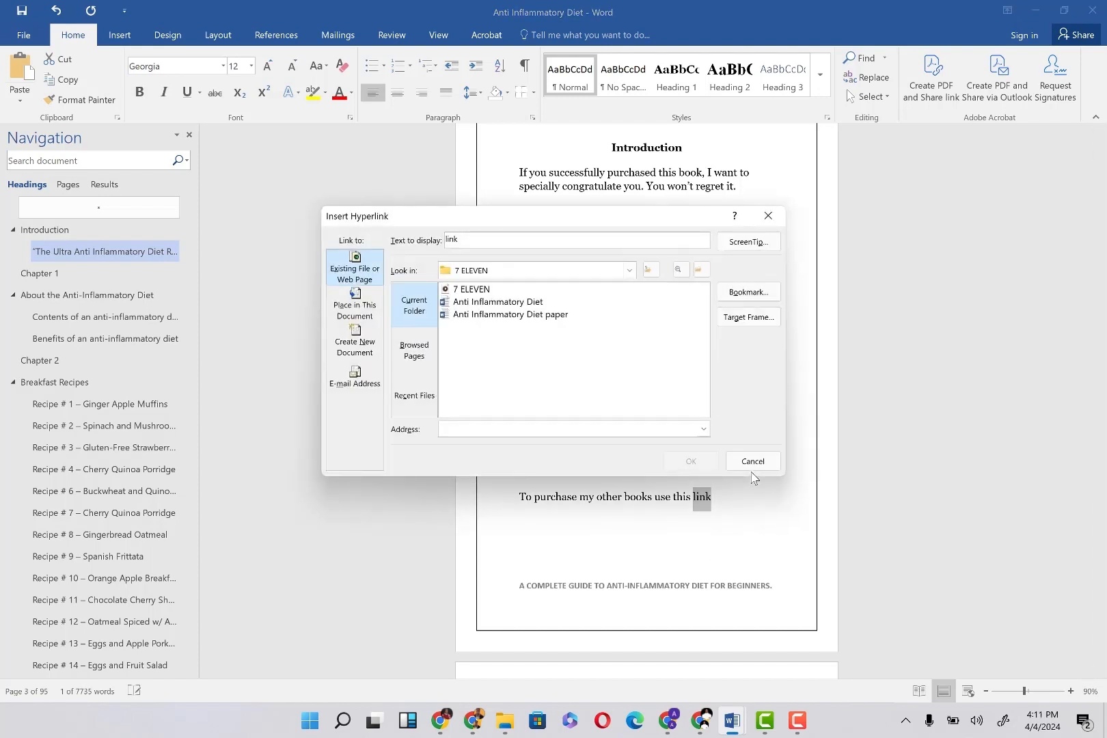
pyautogui.click(465, 241)
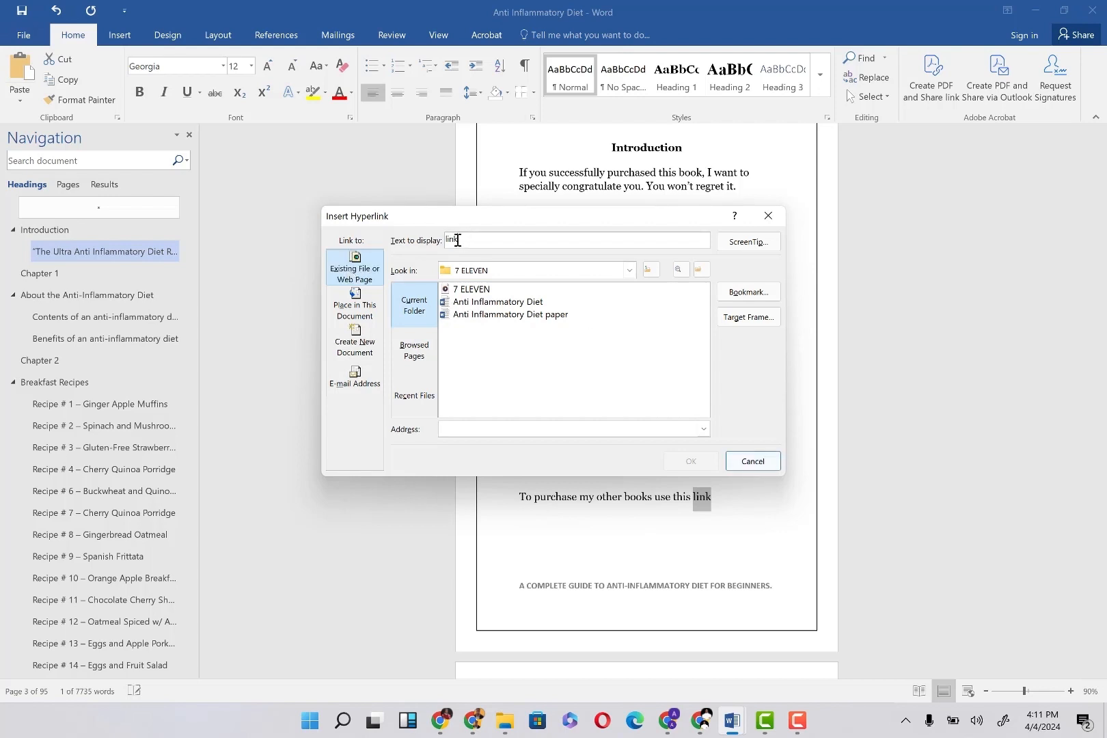
pyautogui.click(462, 424)
pyautogui.write('https://www.canva.com/')
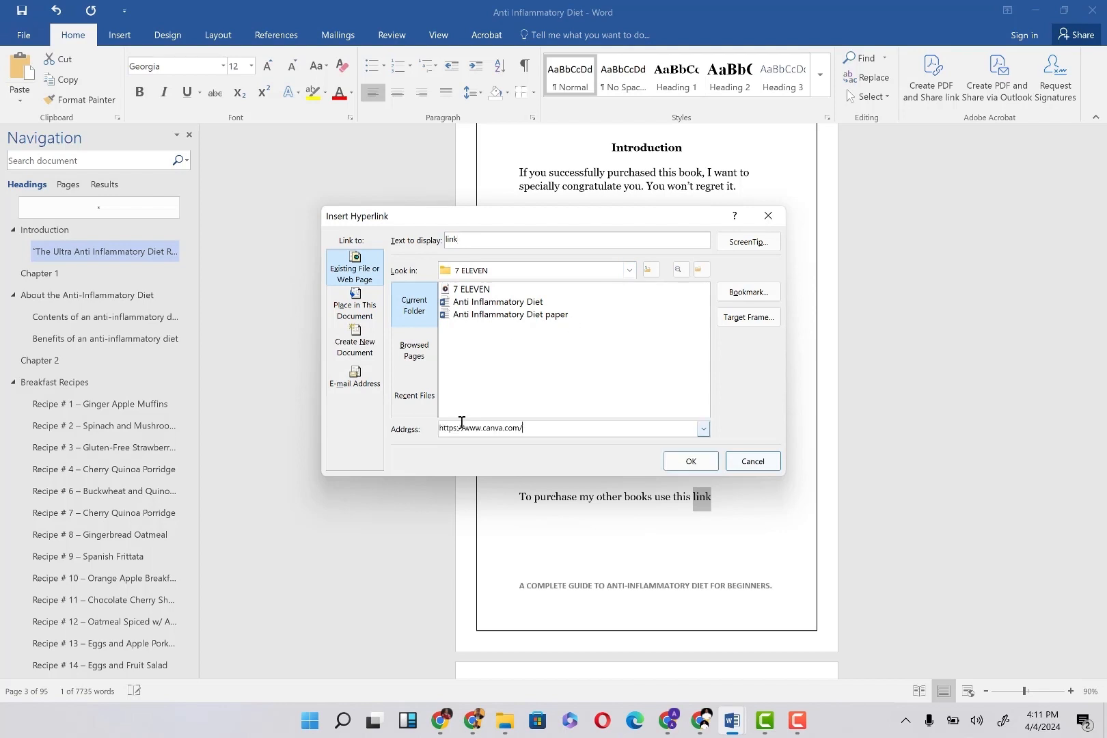
pyautogui.click(704, 459)
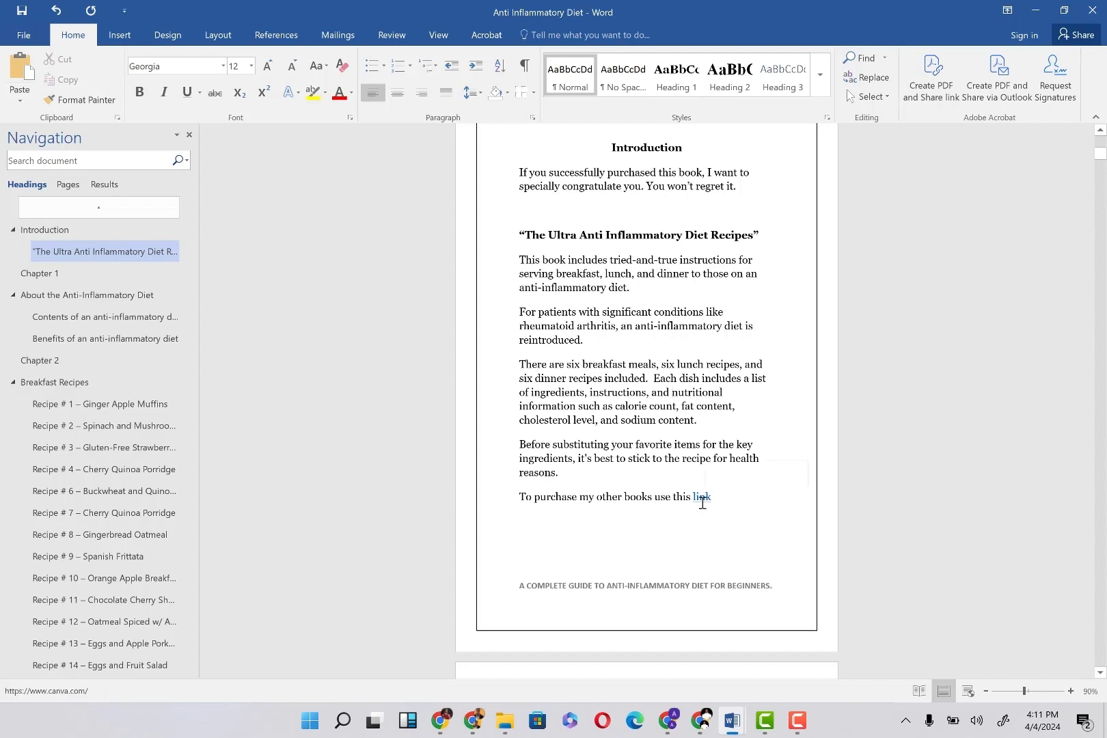
pyautogui.click(702, 499)
pyautogui.moveTo(704, 496); pyautogui.dragTo(647, 408)
pyautogui.click(648, 405)
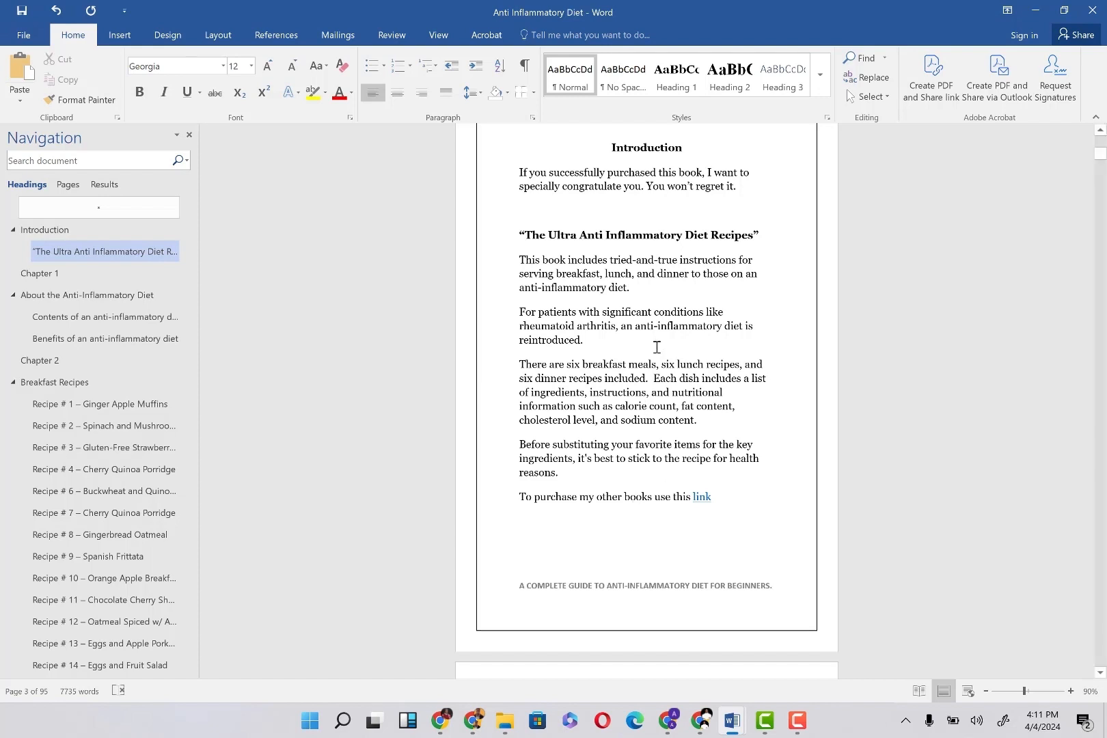
pyautogui.scroll(3, 656, 348)
pyautogui.scroll(4, 657, 347)
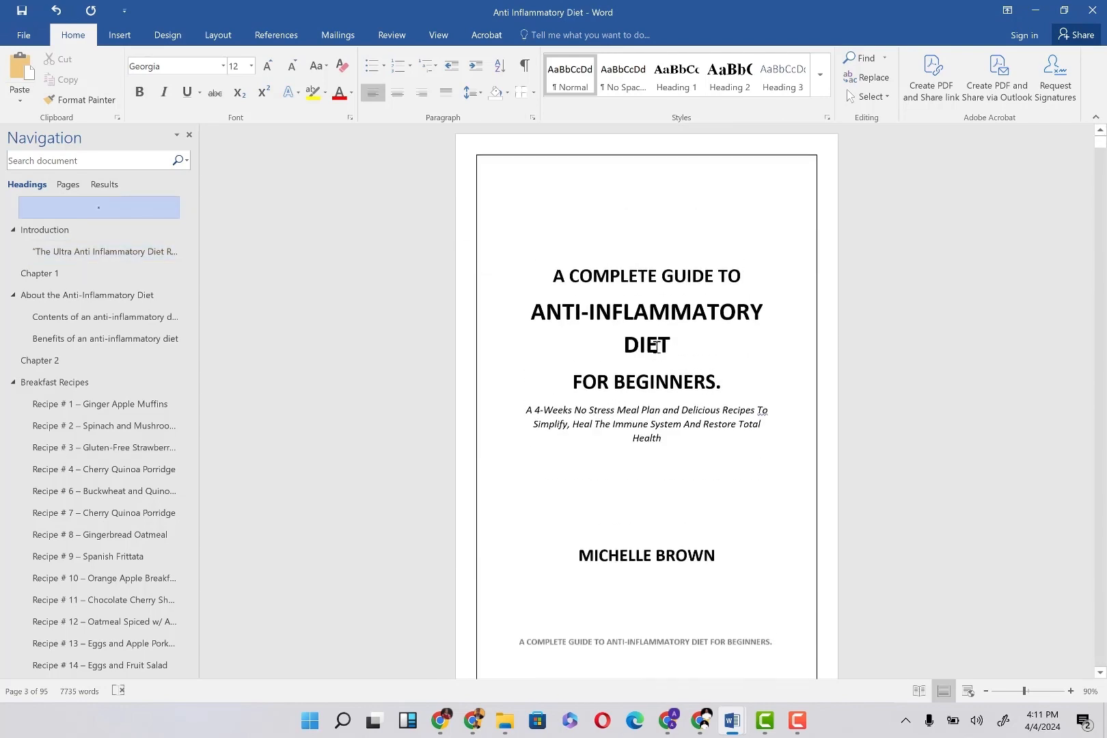
pyautogui.scroll(-14, 656, 348)
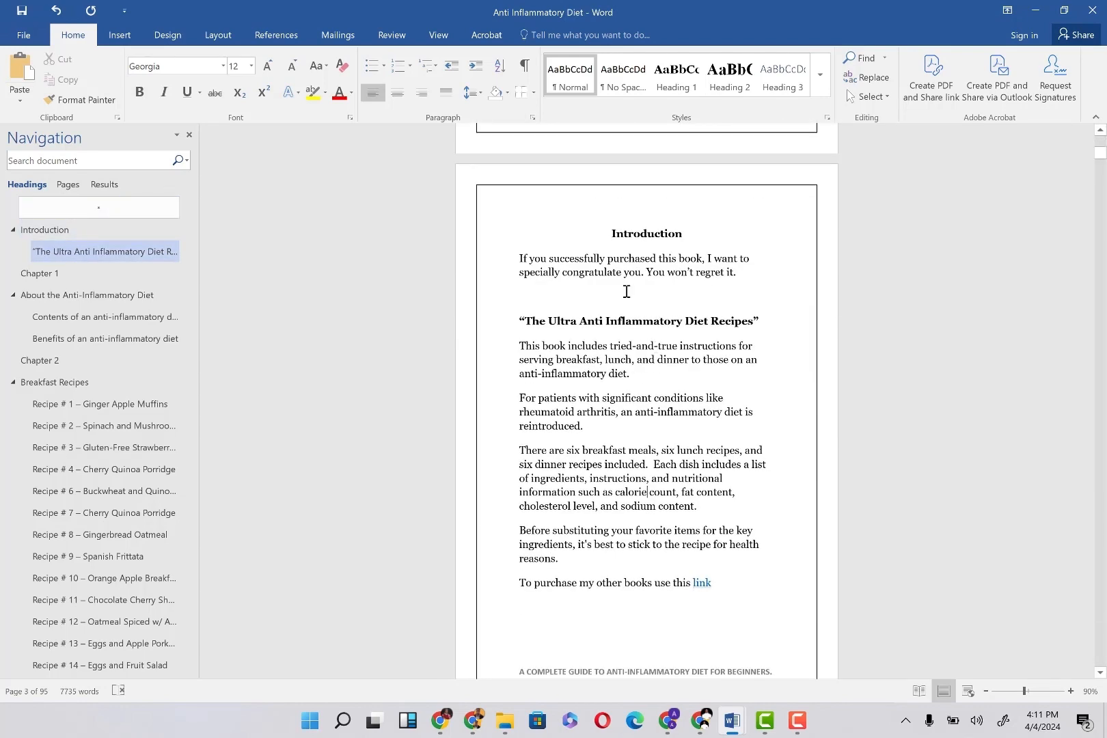
pyautogui.click(599, 237)
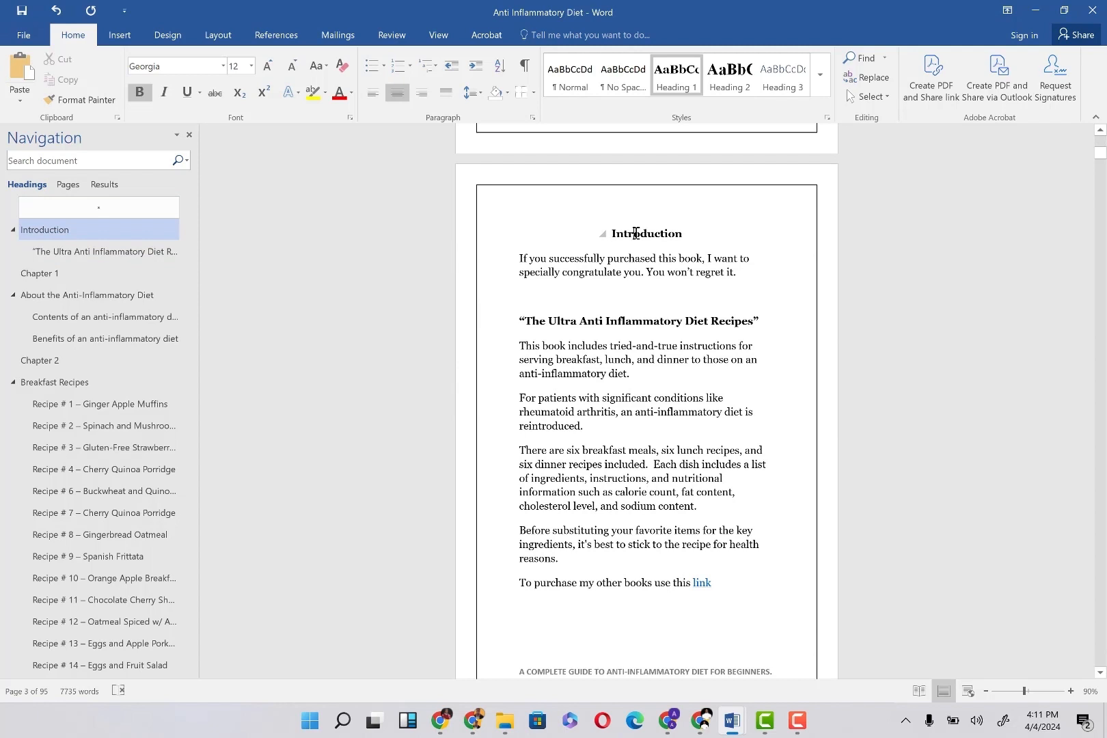
pyautogui.doubleClick(635, 233)
pyautogui.click(588, 238)
pyautogui.click(655, 349)
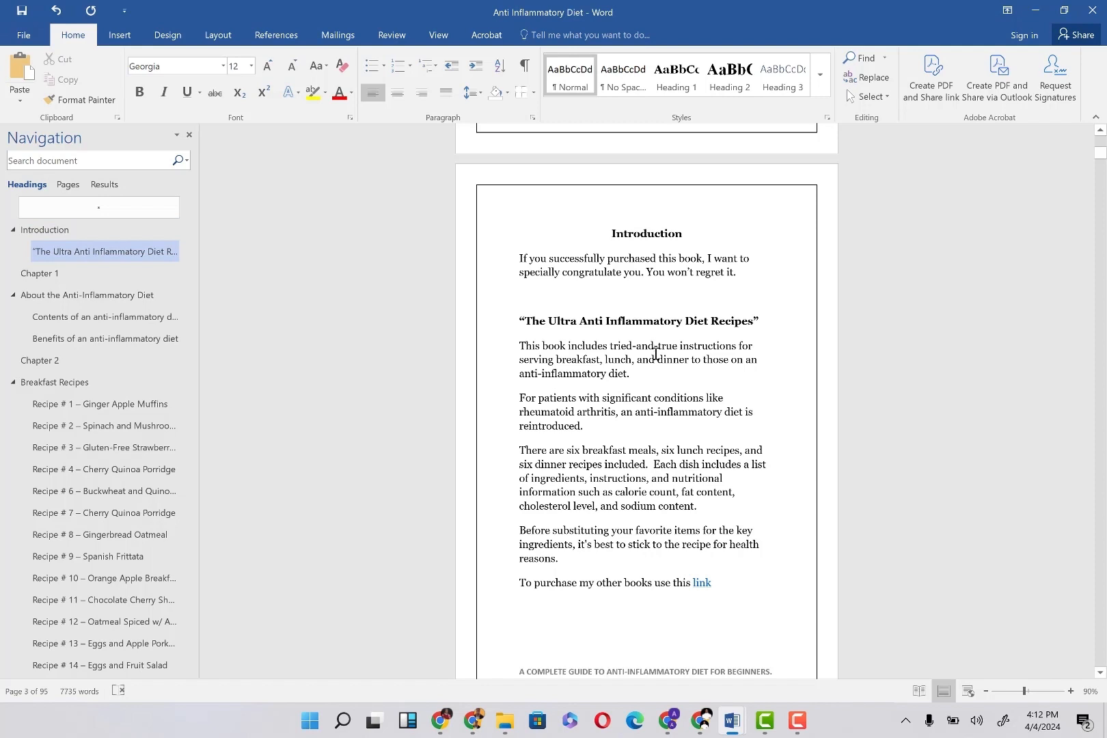
# Set up a custom table of contents directly before the Introduction heading, using the Classic format.
pyautogui.click(612, 235)
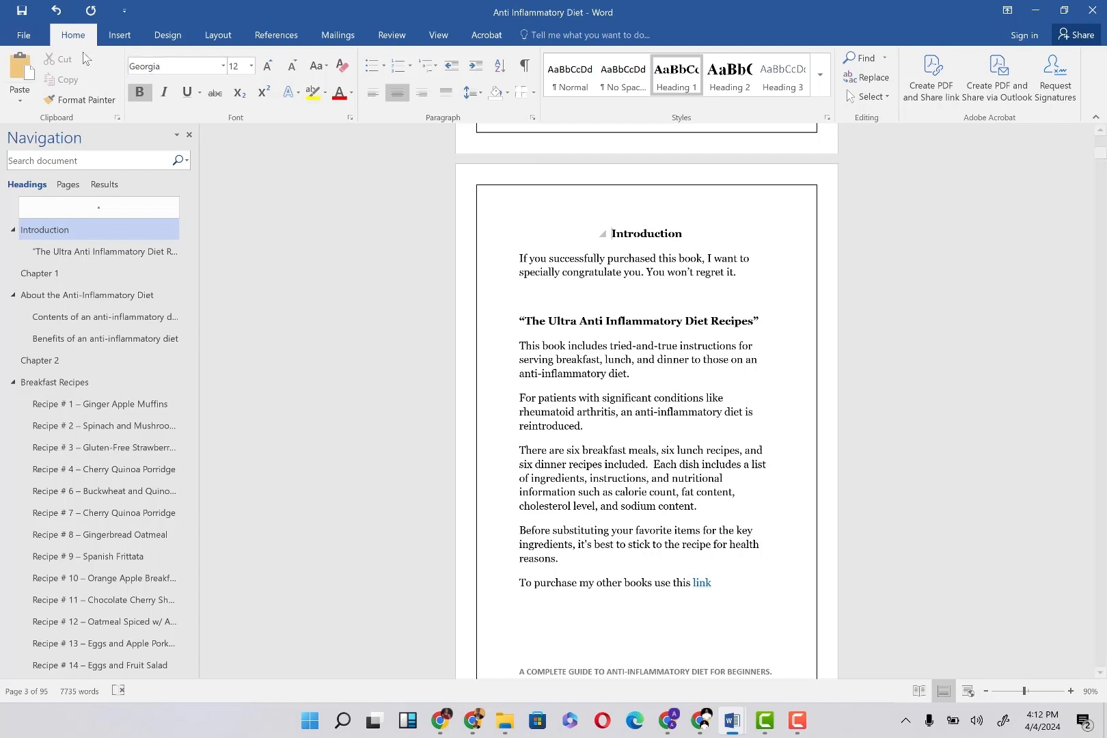
pyautogui.click(263, 44)
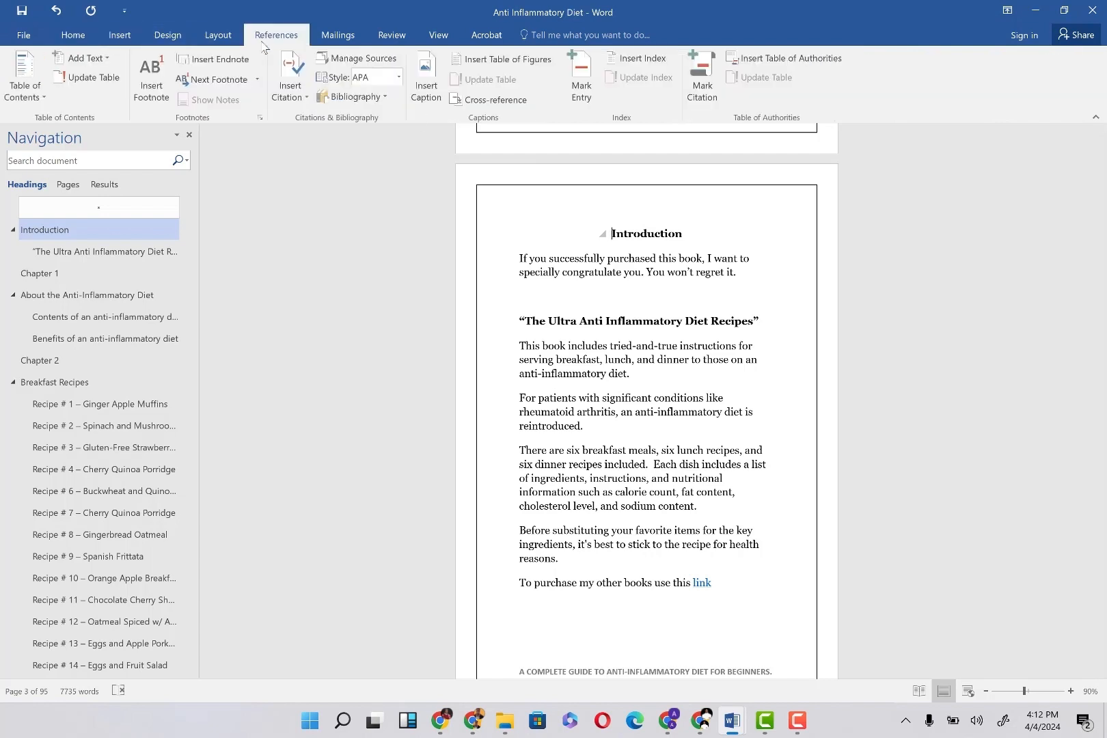
pyautogui.click(35, 80)
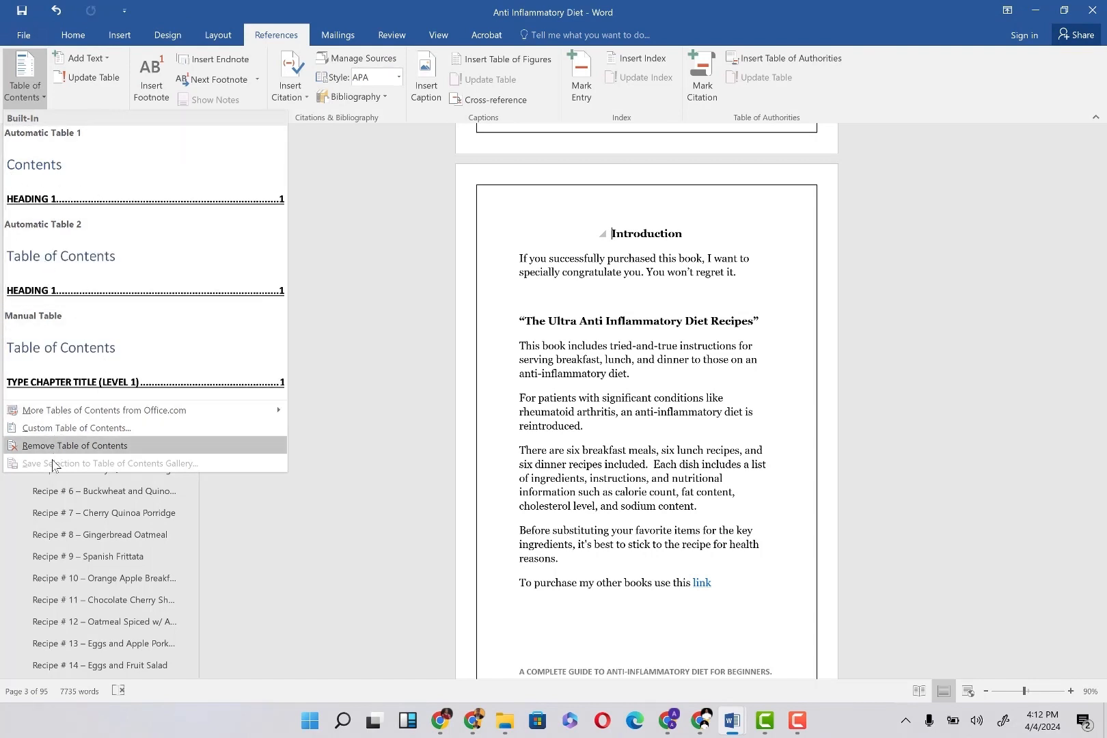
pyautogui.click(65, 429)
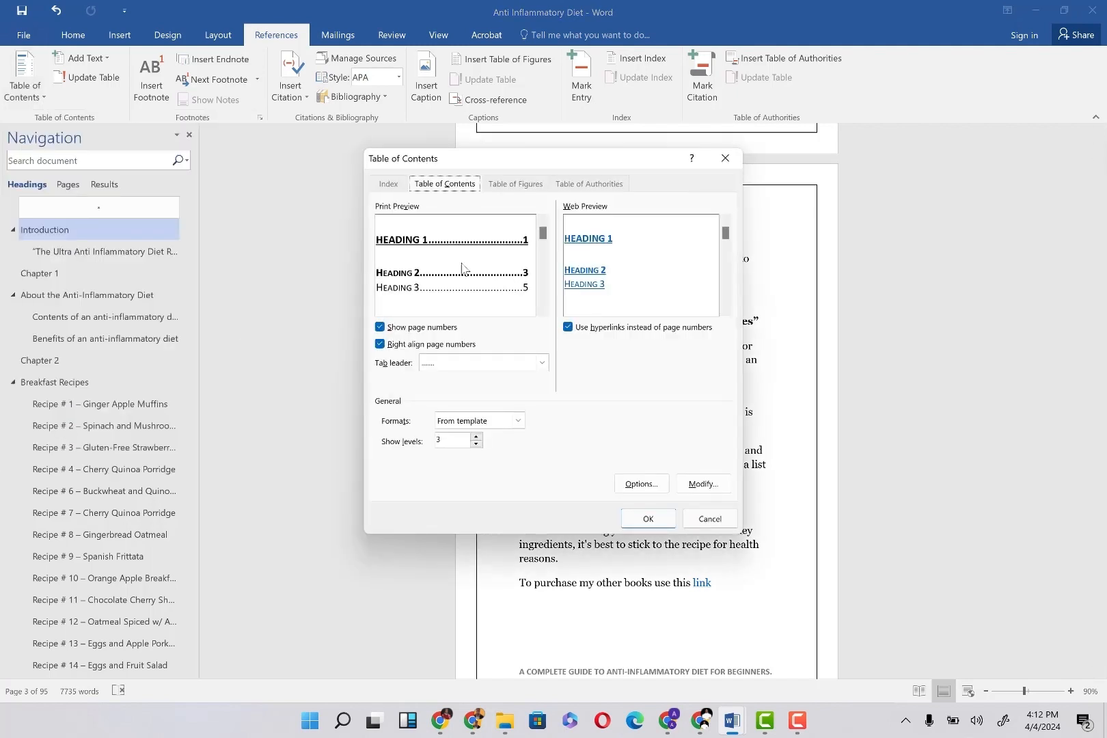
pyautogui.click(518, 423)
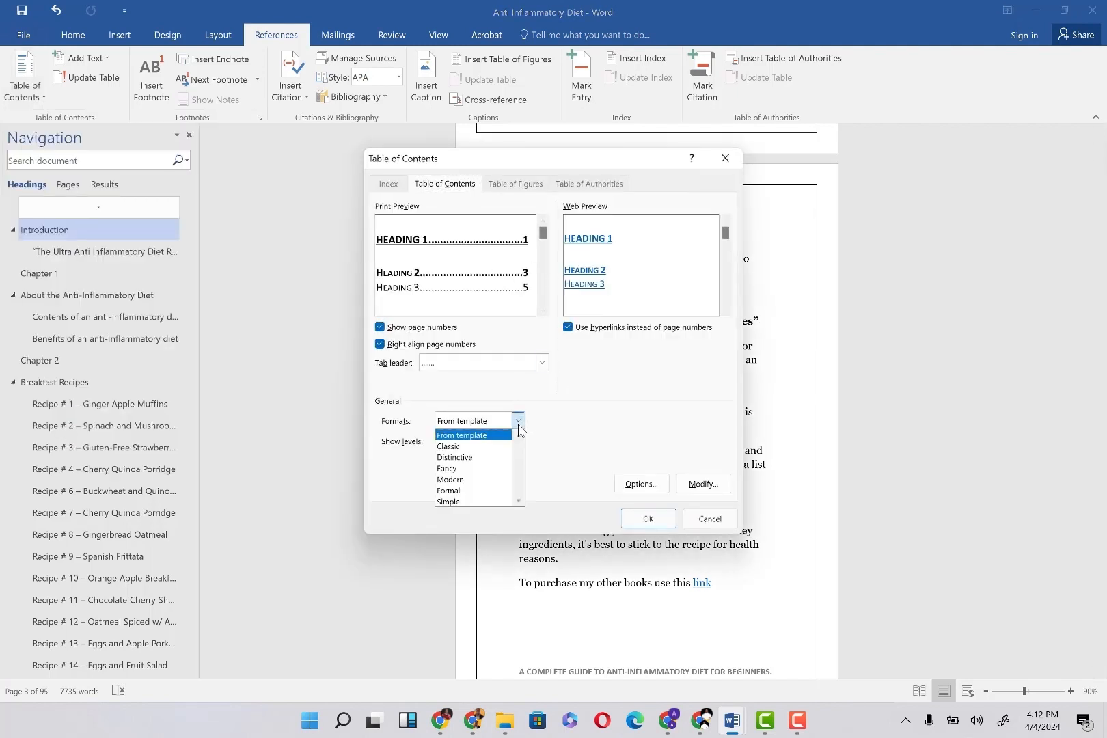
pyautogui.click(464, 448)
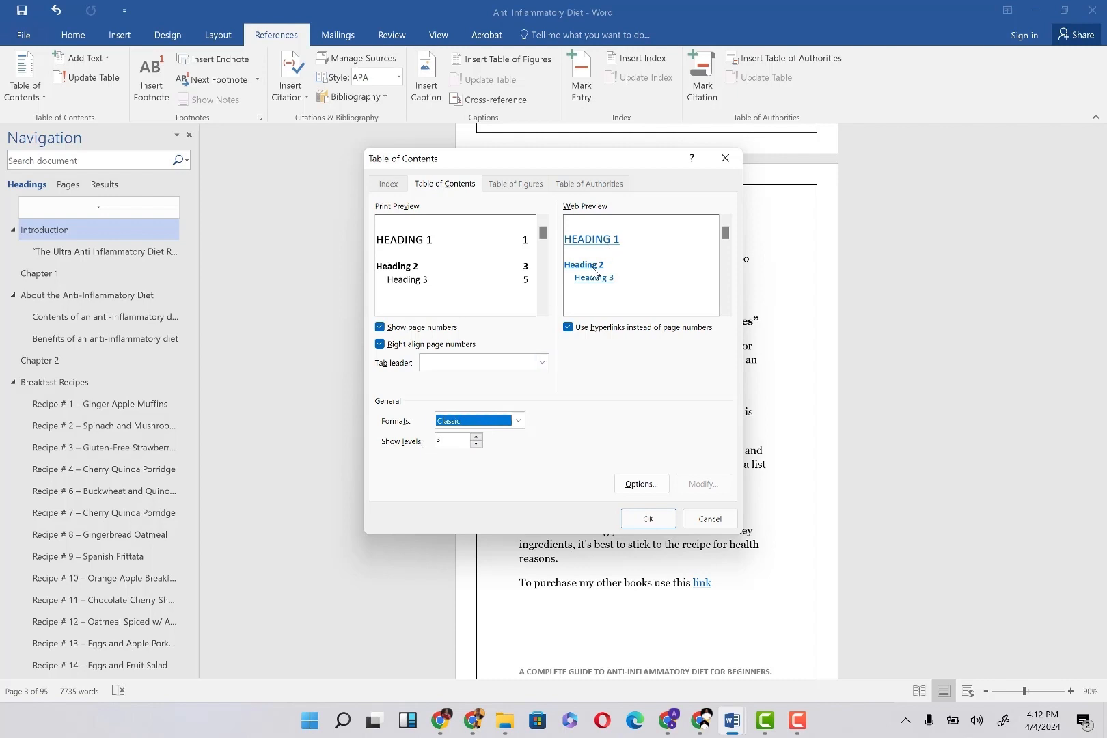
# Limit the table of contents to 2 heading levels and insert it.
pyautogui.click(472, 445)
pyautogui.click(476, 439)
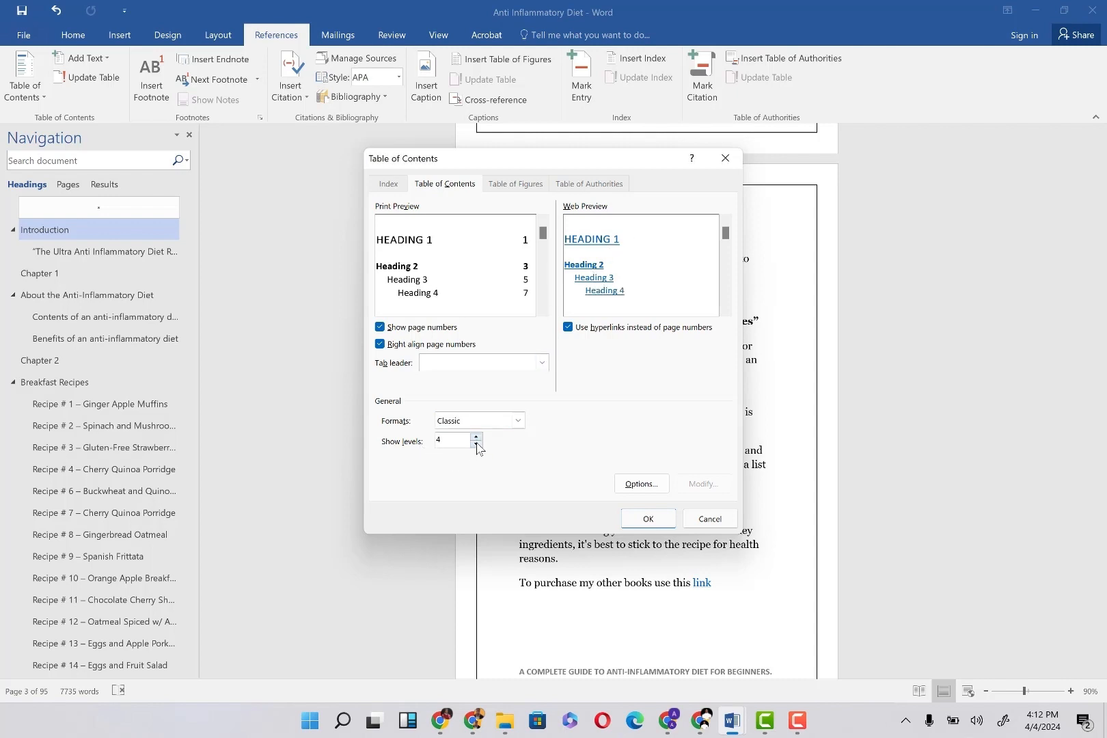
pyautogui.click(476, 444)
pyautogui.click(476, 444)
pyautogui.click(477, 445)
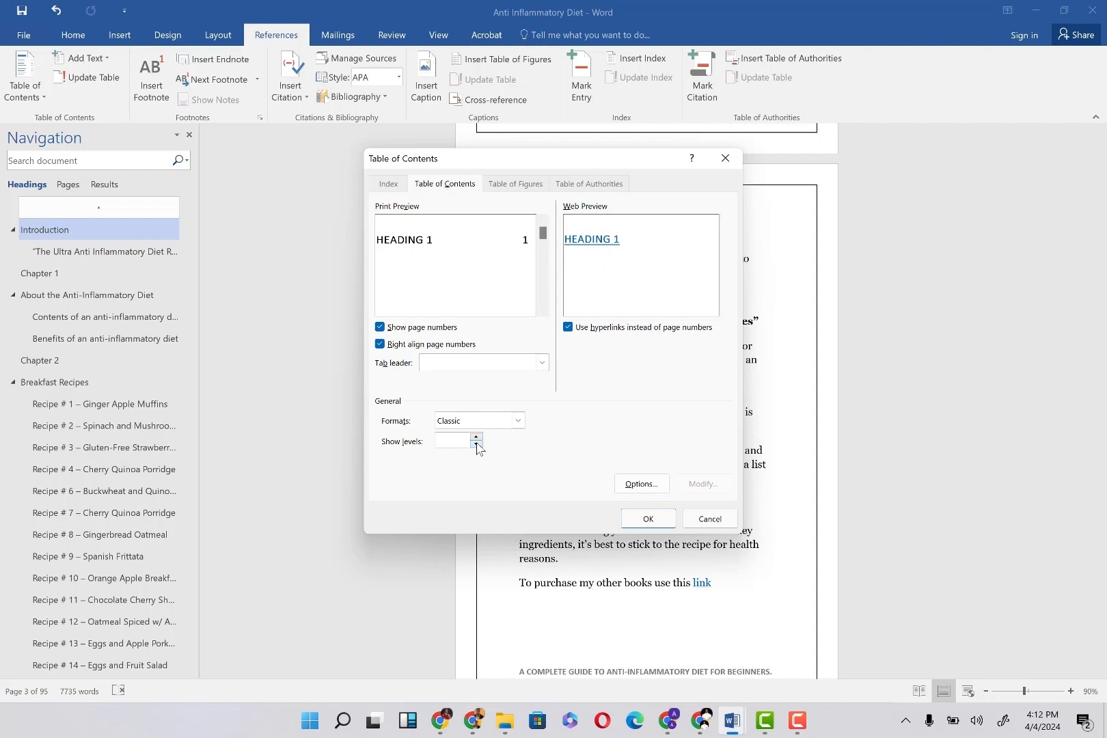
pyautogui.click(476, 437)
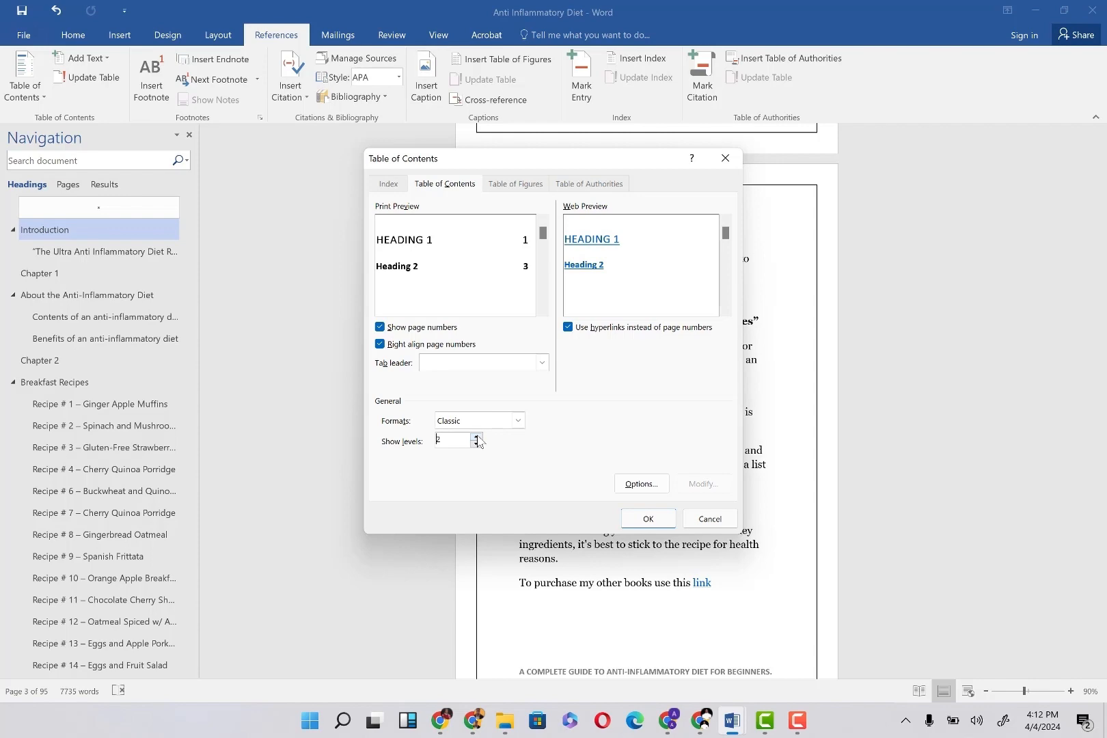
pyautogui.click(648, 519)
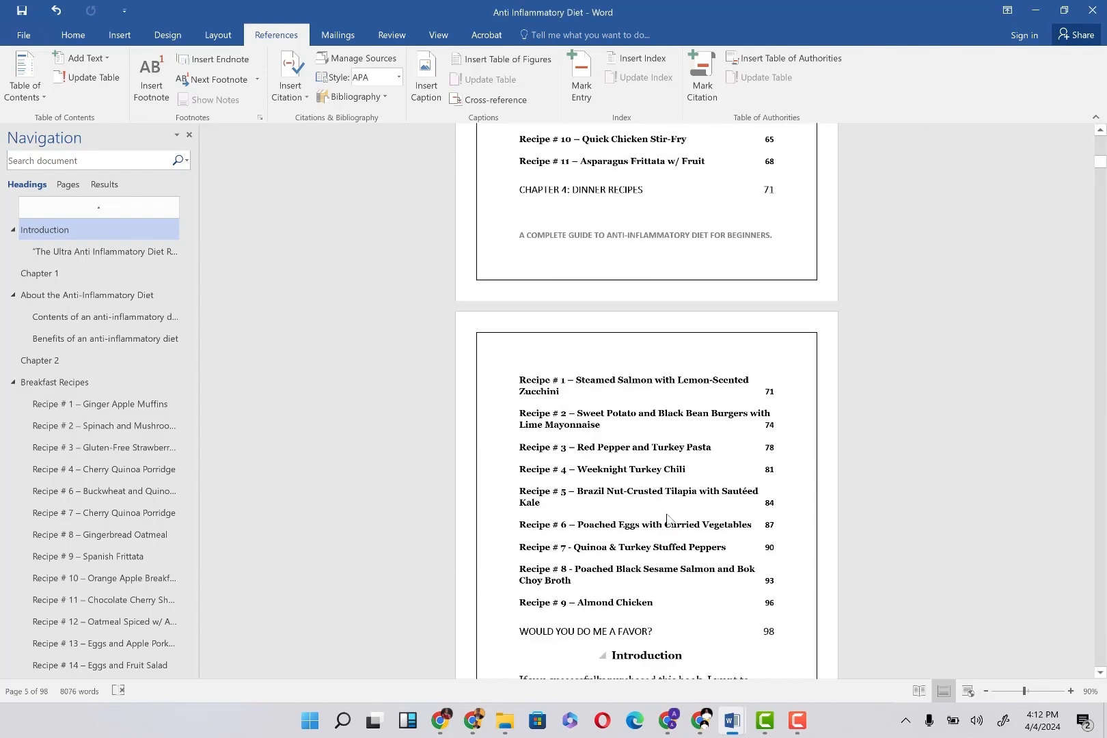
# Review the inserted table of contents from its first entry through to the Introduction heading.
pyautogui.scroll(-3, 667, 519)
pyautogui.scroll(7, 667, 520)
pyautogui.scroll(10, 667, 514)
pyautogui.scroll(5, 666, 492)
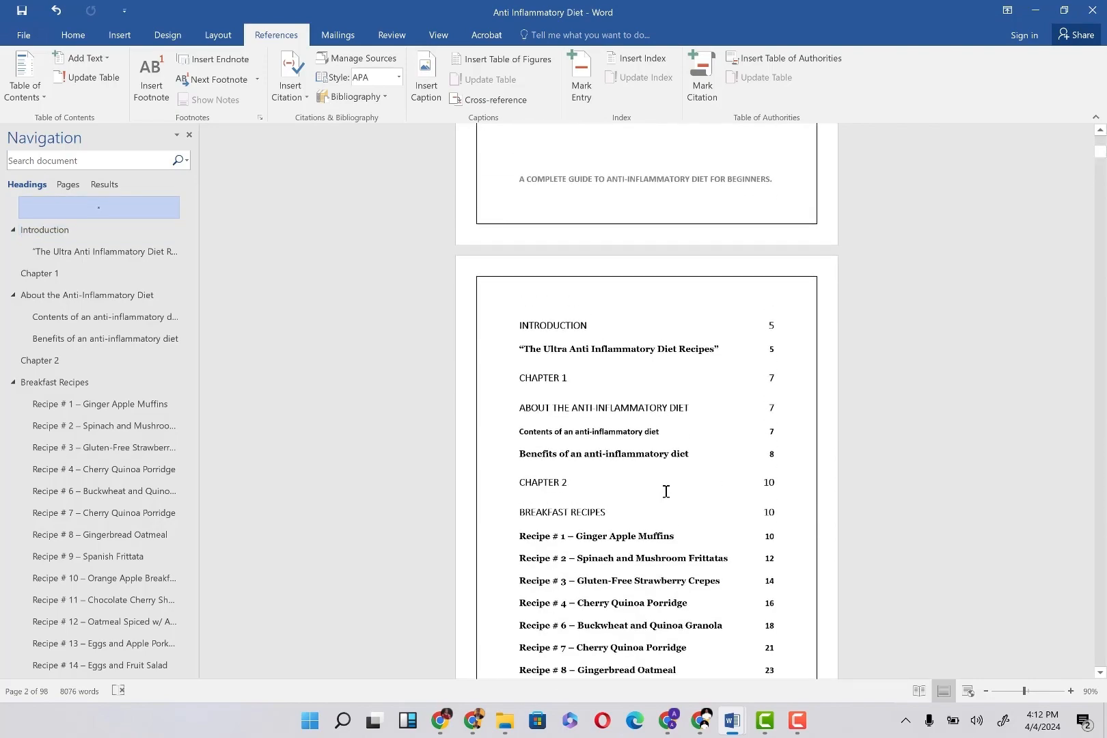
pyautogui.scroll(-2, 666, 491)
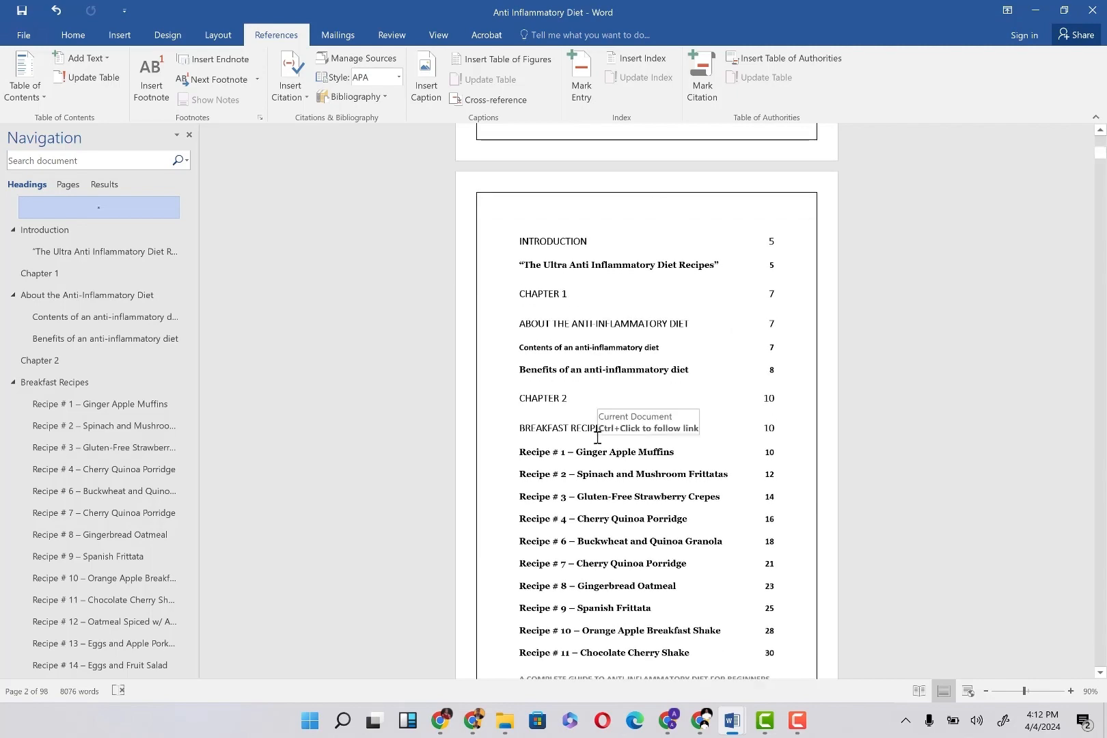
pyautogui.scroll(-4, 597, 436)
pyautogui.scroll(-18, 597, 436)
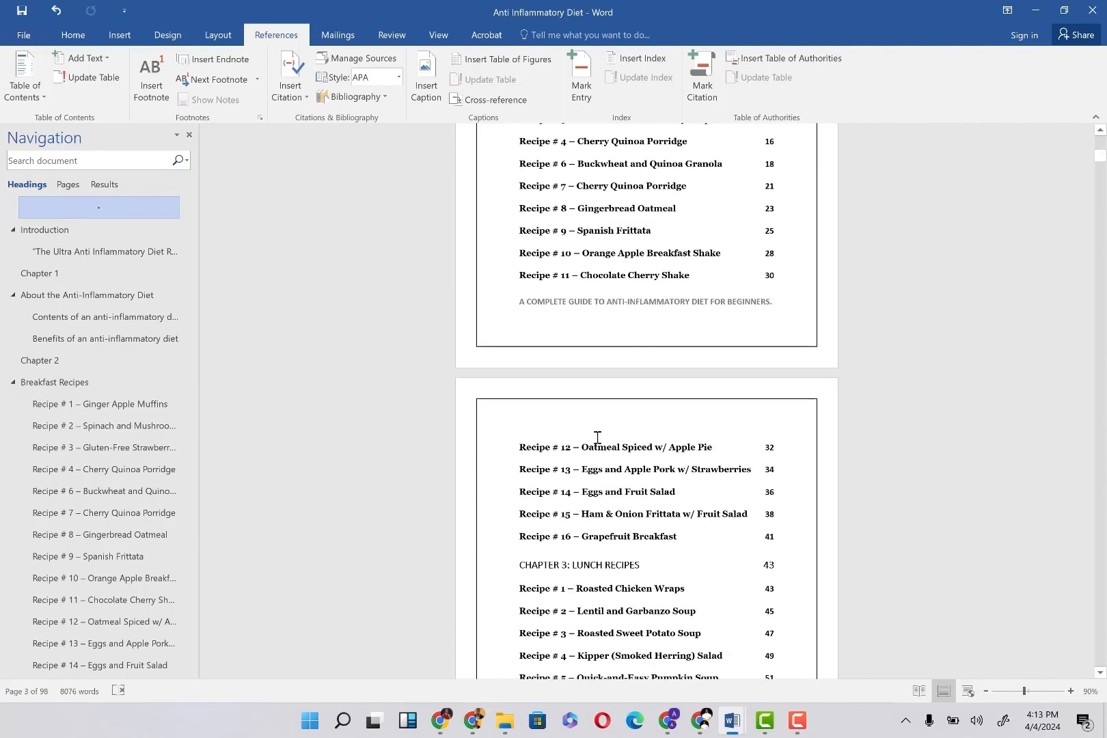
pyautogui.scroll(-4, 598, 437)
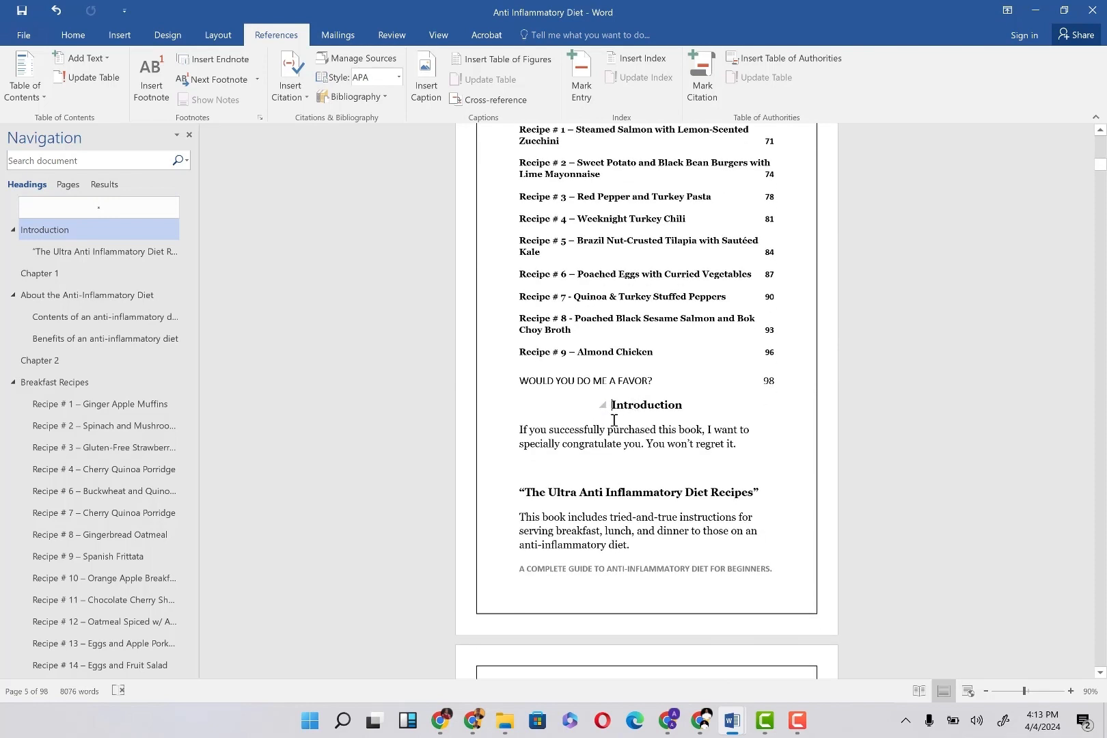
# Insert blank lines before the Introduction heading to push it onto the page after the table of contents.
pyautogui.click(614, 419)
pyautogui.press('Return')
pyautogui.press('Return')
pyautogui.press('Return')
pyautogui.press('Return')
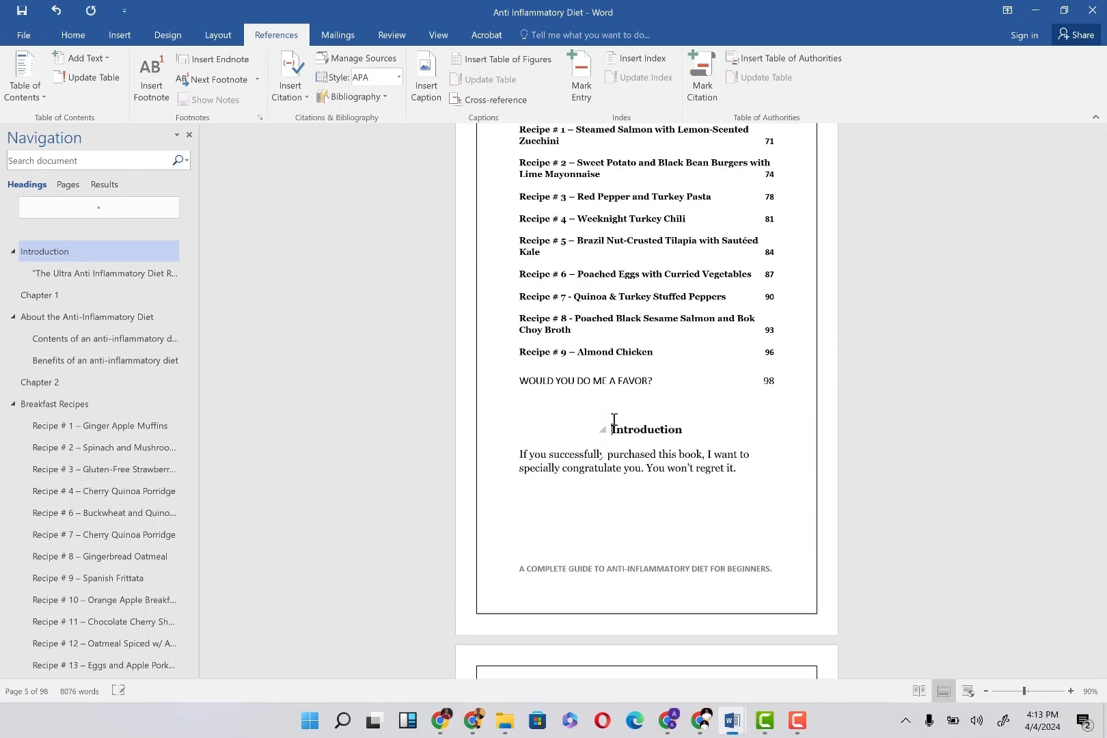
pyautogui.press('Return')
pyautogui.press('Return')
pyautogui.press('Return')
pyautogui.press('Return')
pyautogui.press('Return')
pyautogui.press('Return')
pyautogui.press('Return')
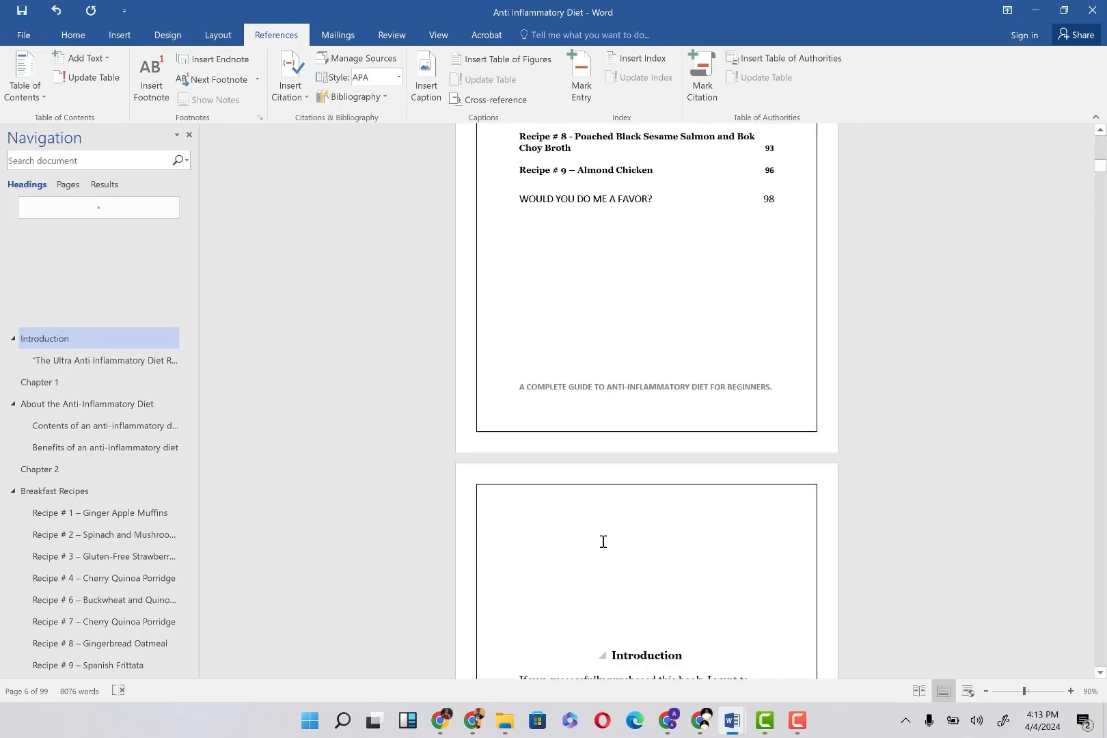
# Undo the blank lines added before the Introduction heading, and redo them.
pyautogui.hotkey('ctrl', 'z')
pyautogui.hotkey('ctrl', 'z')
pyautogui.hotkey('ctrl', 'z')
pyautogui.hotkey('ctrl', 'z')
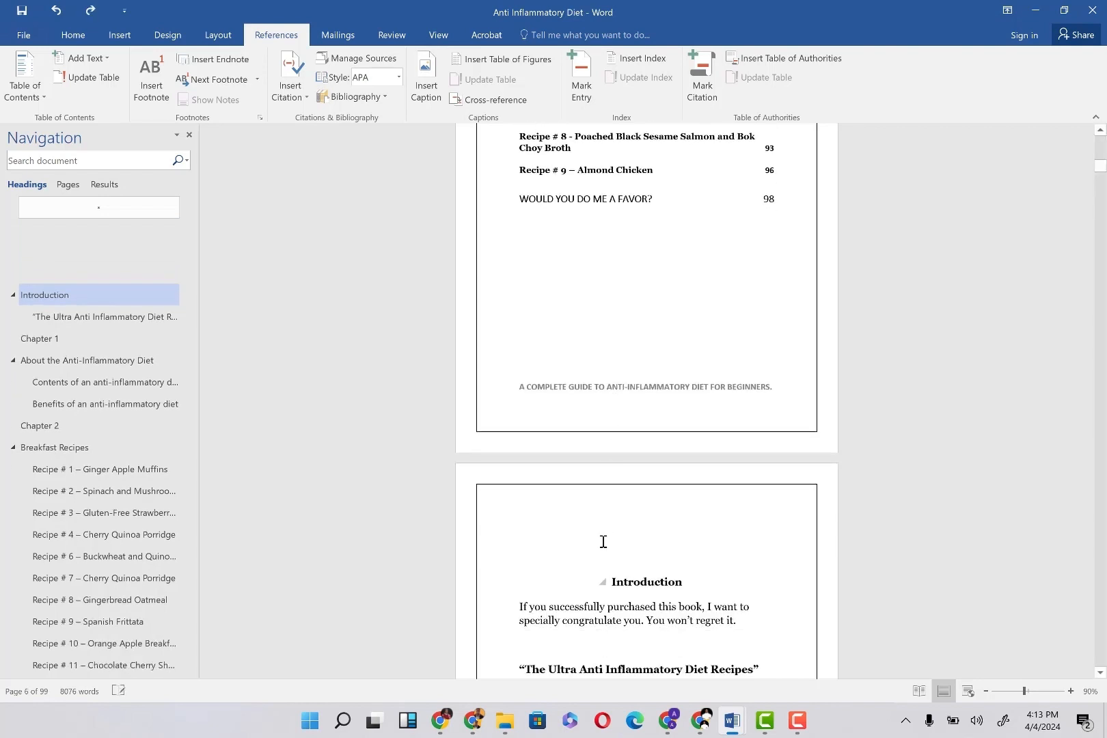
pyautogui.hotkey('ctrl', 'z')
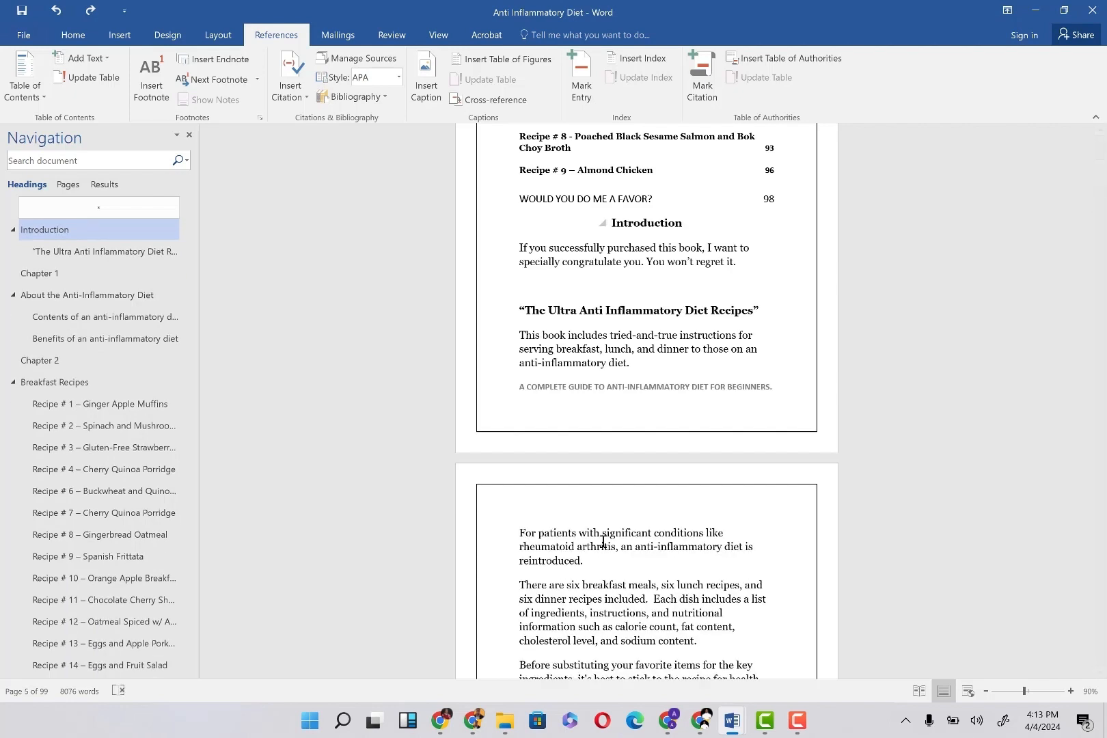
pyautogui.click(91, 11)
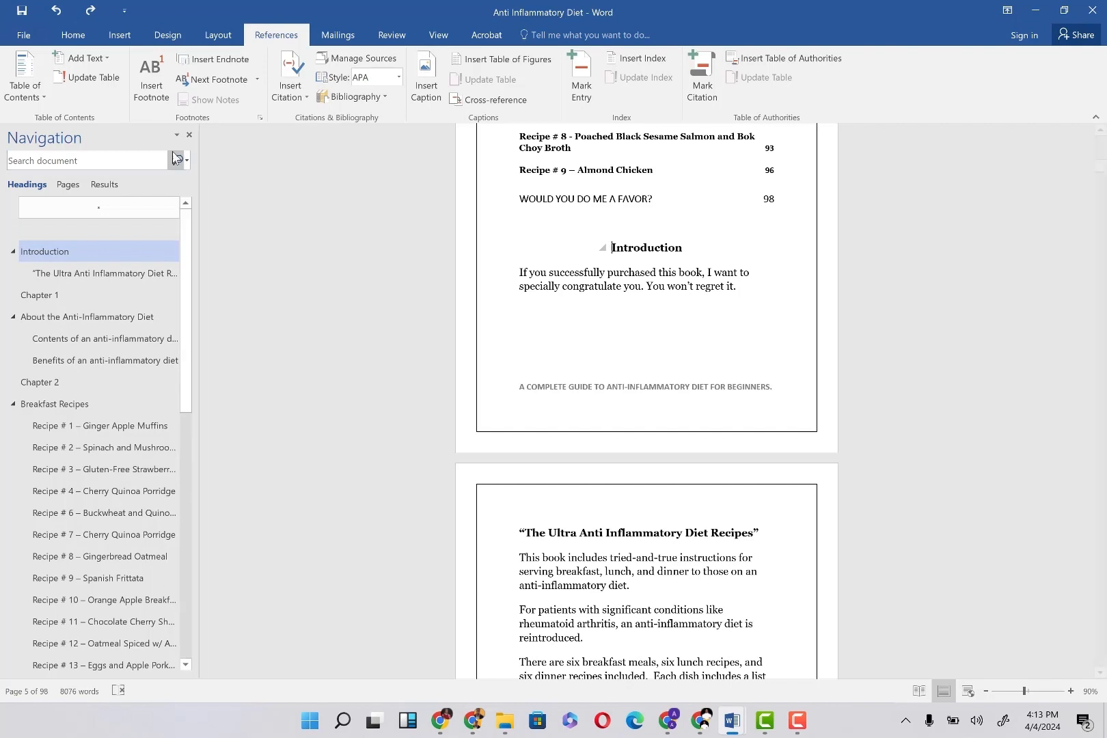
pyautogui.click(86, 16)
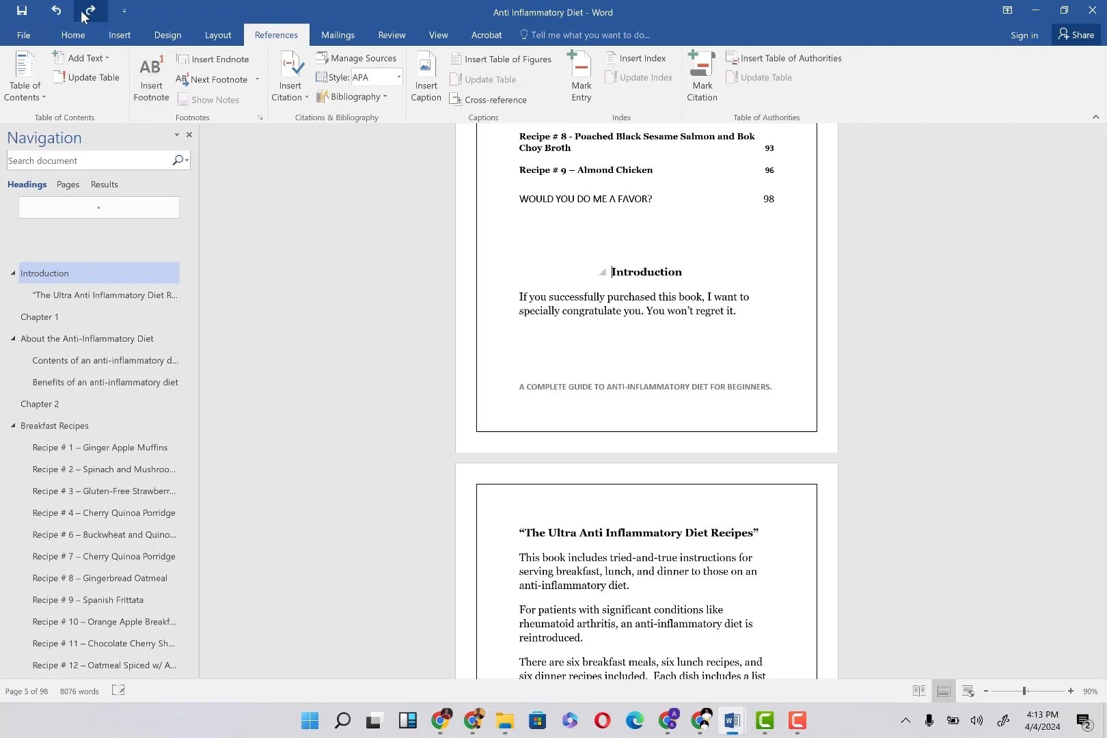
pyautogui.click(87, 17)
pyautogui.click(85, 15)
pyautogui.click(84, 15)
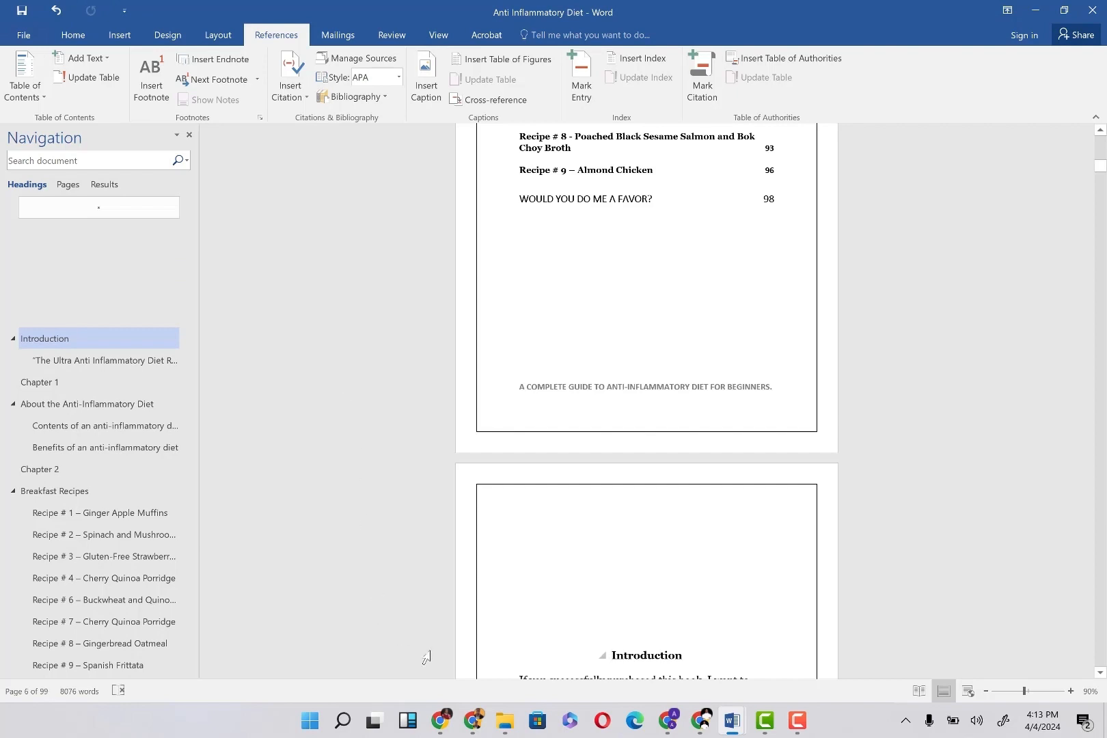
# Take out the blank lines before the Introduction heading again and restore them.
pyautogui.hotkey('ctrl', 'z')
pyautogui.hotkey('ctrl', 'z')
pyautogui.hotkey('ctrl', 'z')
pyautogui.hotkey('ctrl', 'z')
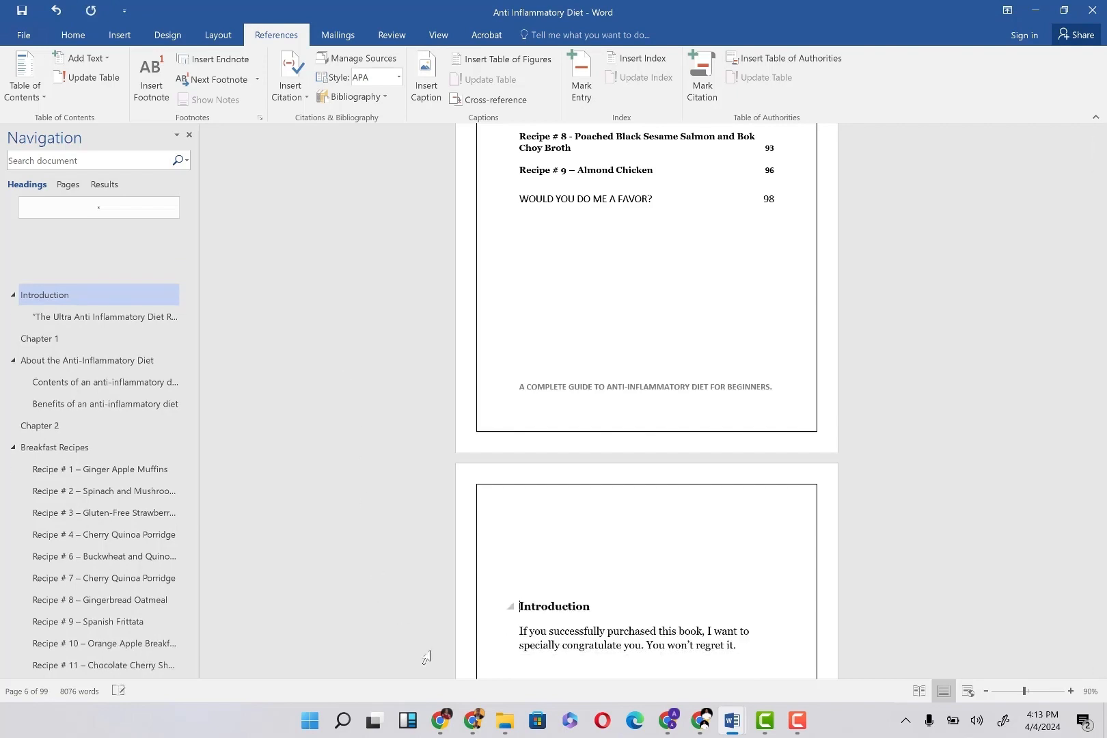
pyautogui.hotkey('ctrl', 'z')
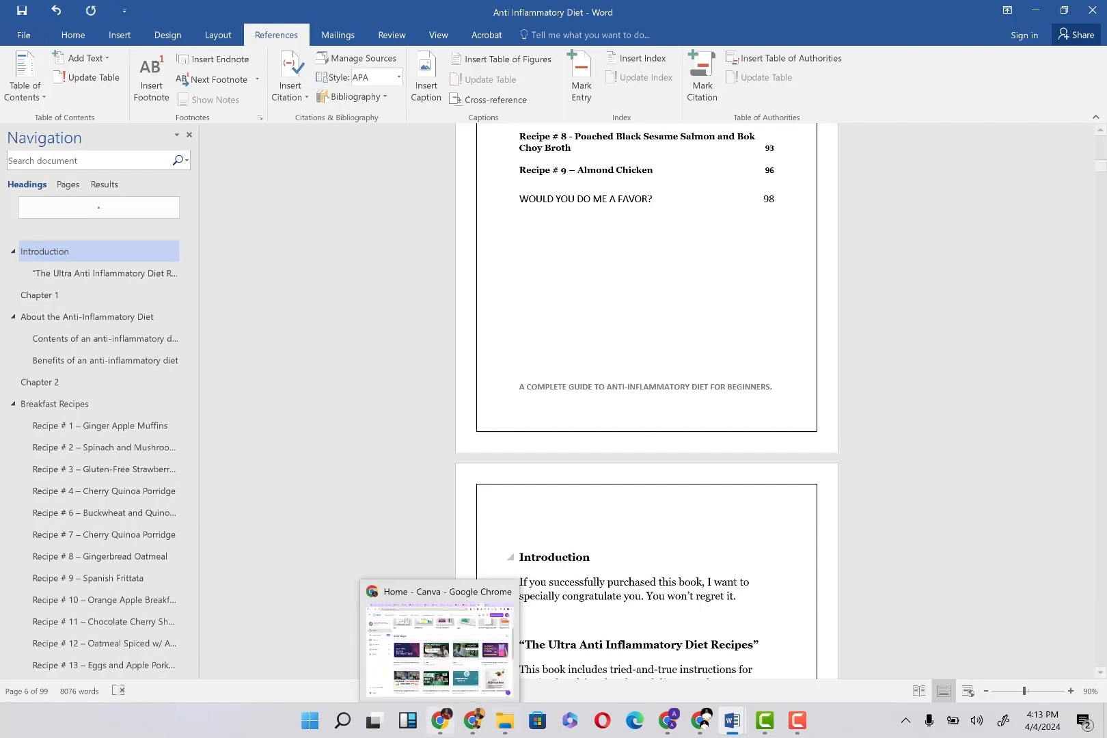
pyautogui.hotkey('ctrl', 'z')
pyautogui.hotkey('ctrl', 'z')
pyautogui.hotkey('ctrl', 'z')
pyautogui.hotkey('ctrl', 'z')
pyautogui.hotkey('ctrl', 'z')
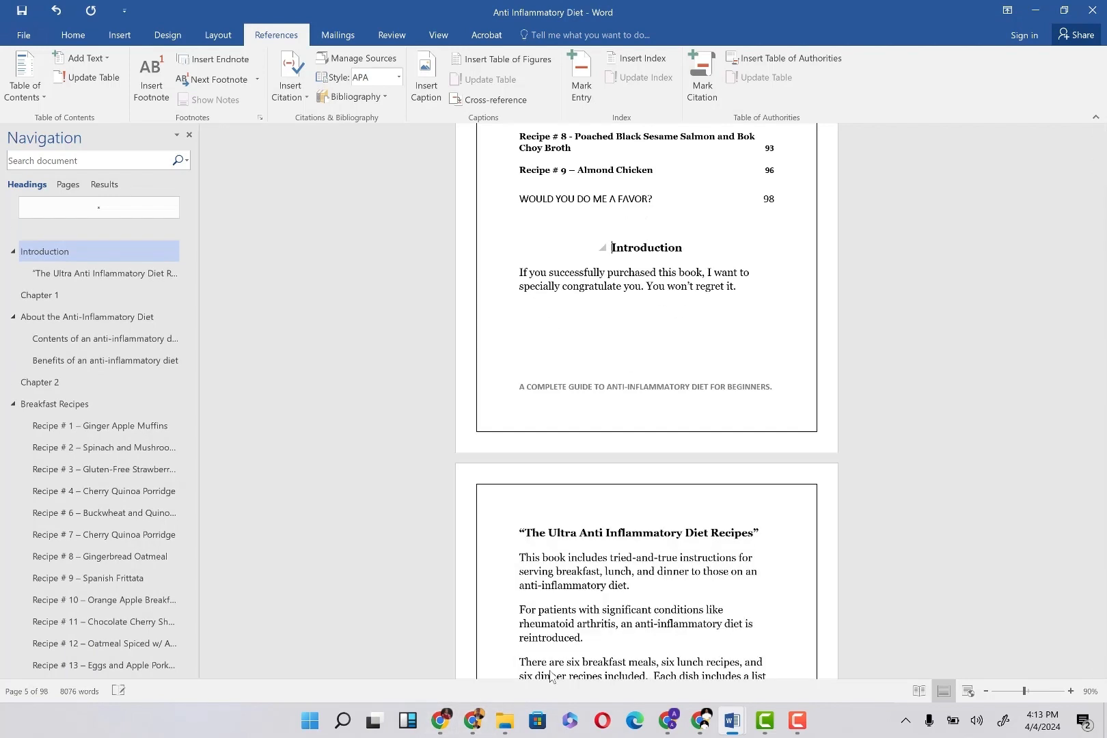
pyautogui.hotkey('ctrl', 'z')
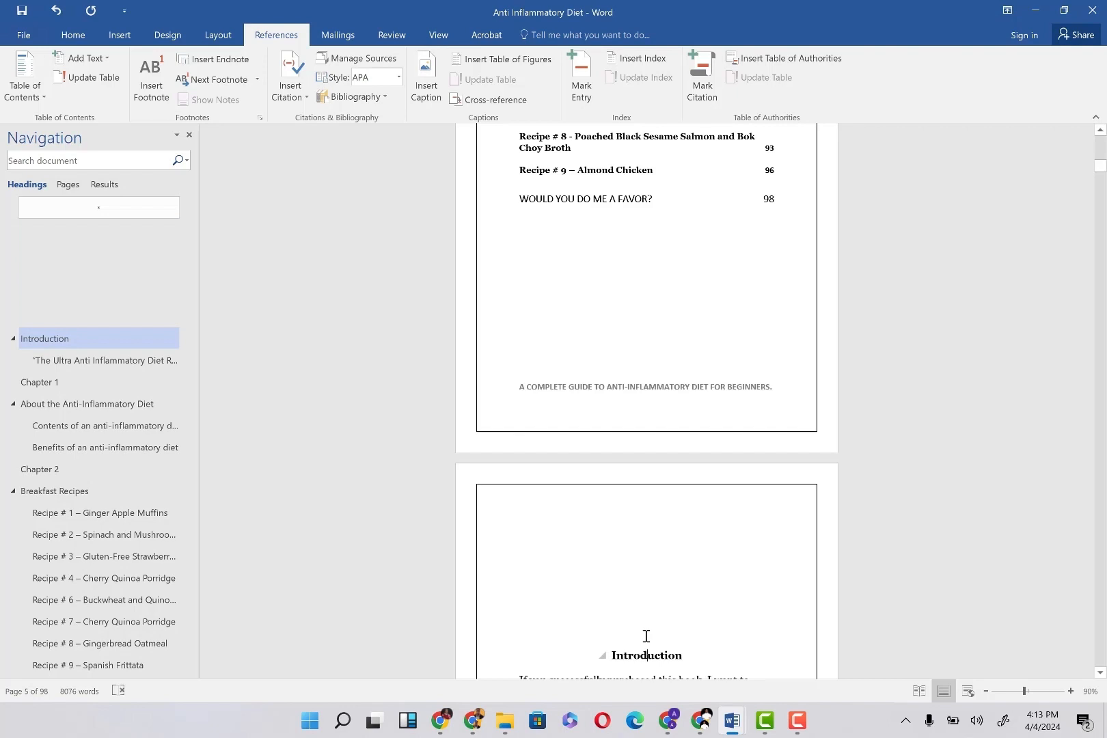
# Remove the blank lines before the Introduction heading so it follows directly after the table of contents.
pyautogui.click(612, 655)
pyautogui.press('BackSpace')
pyautogui.press('BackSpace')
pyautogui.press('BackSpace')
pyautogui.press('BackSpace')
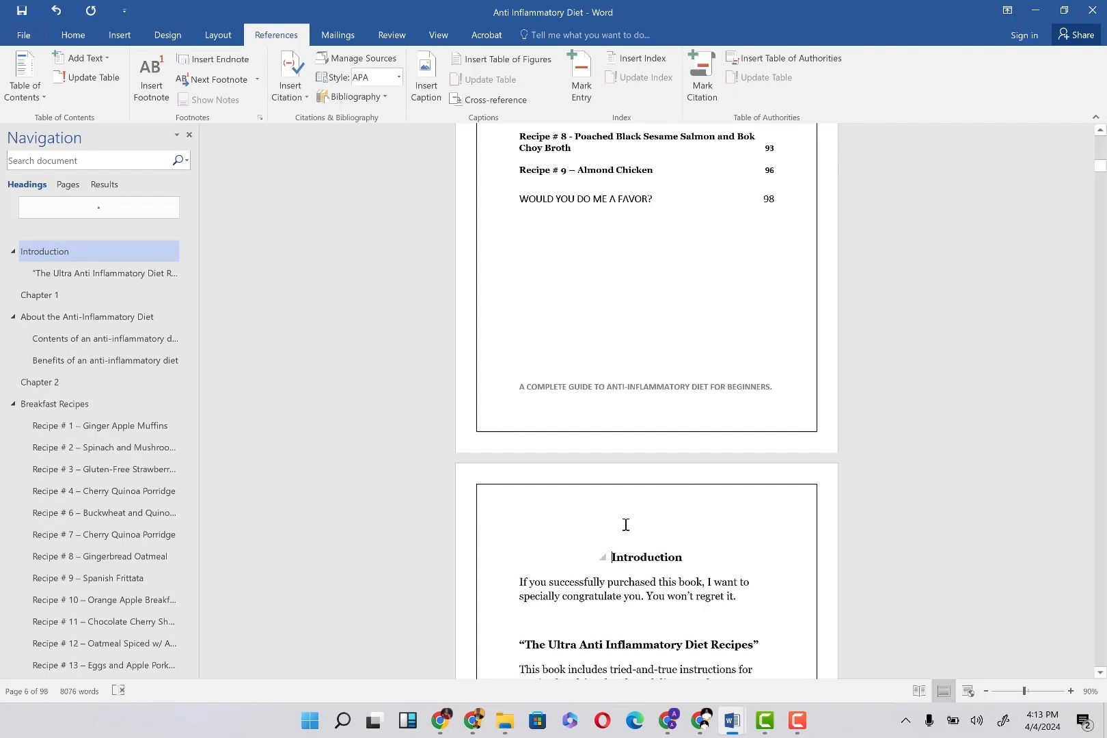
pyautogui.hotkey('ctrl', 'z')
pyautogui.press('BackSpace')
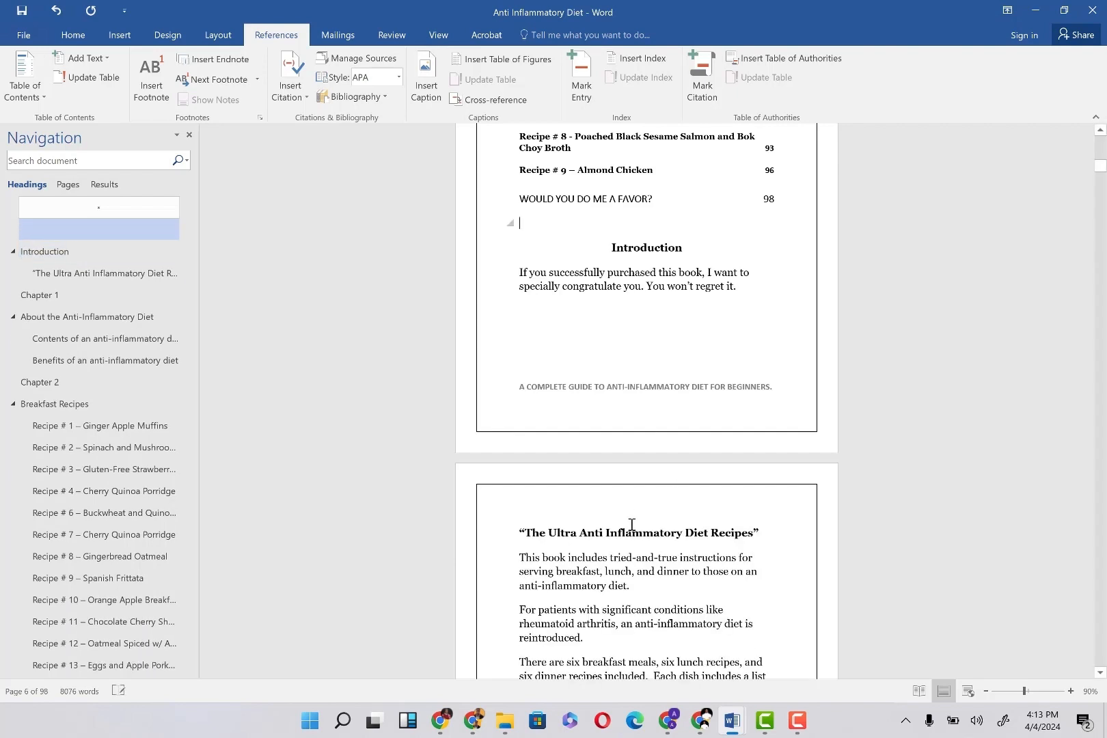
pyautogui.press('Delete')
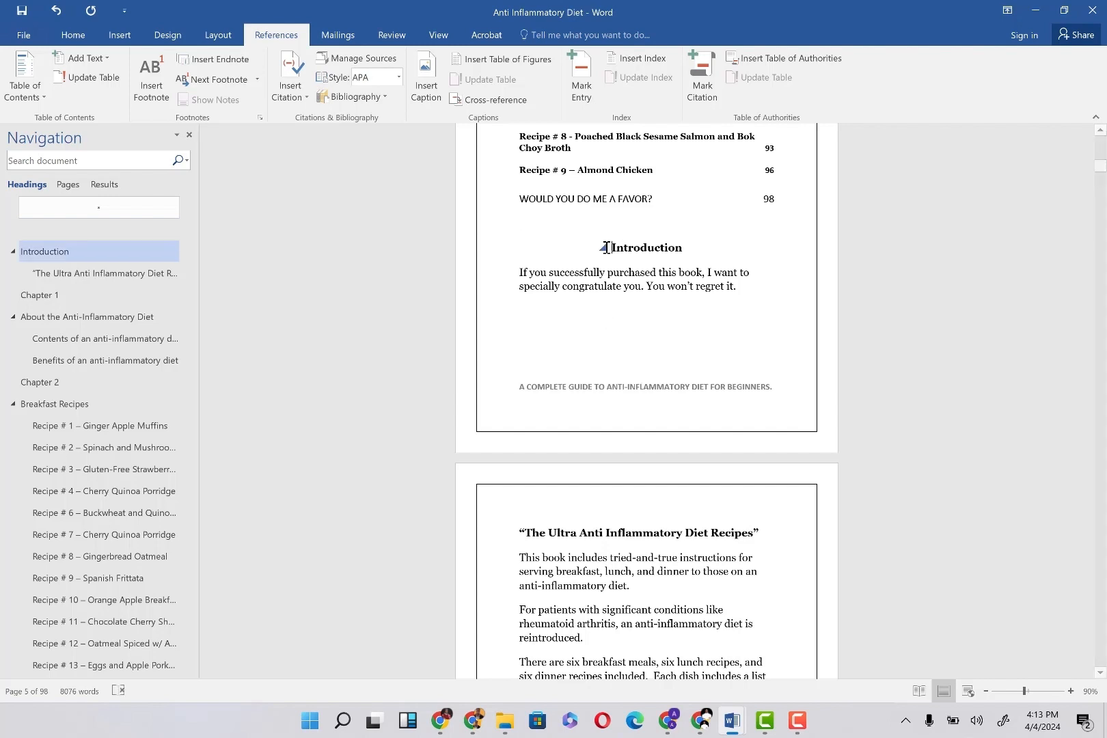
# Insert four blank lines before the Introduction heading.
pyautogui.press('Return')
pyautogui.press('Return')
pyautogui.press('Return')
pyautogui.press('Return')
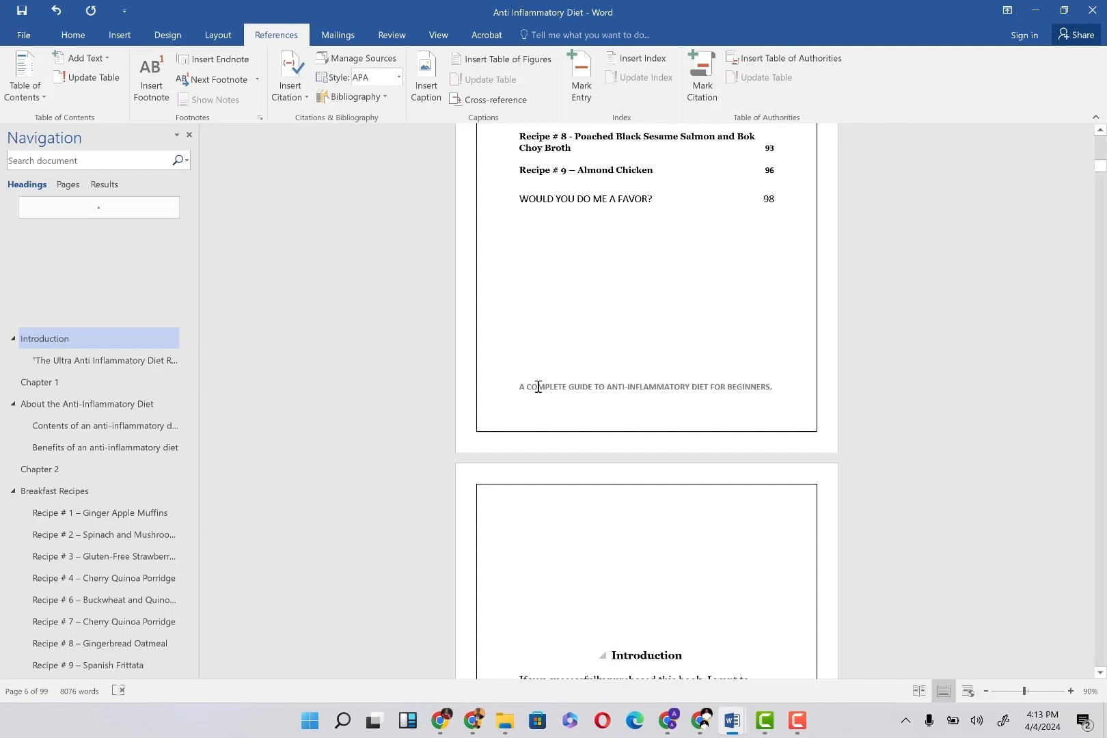
# Delete the extra blank lines above the Introduction heading and centre the heading.
pyautogui.press('BackSpace')
pyautogui.press('BackSpace')
pyautogui.press('BackSpace')
pyautogui.press('BackSpace')
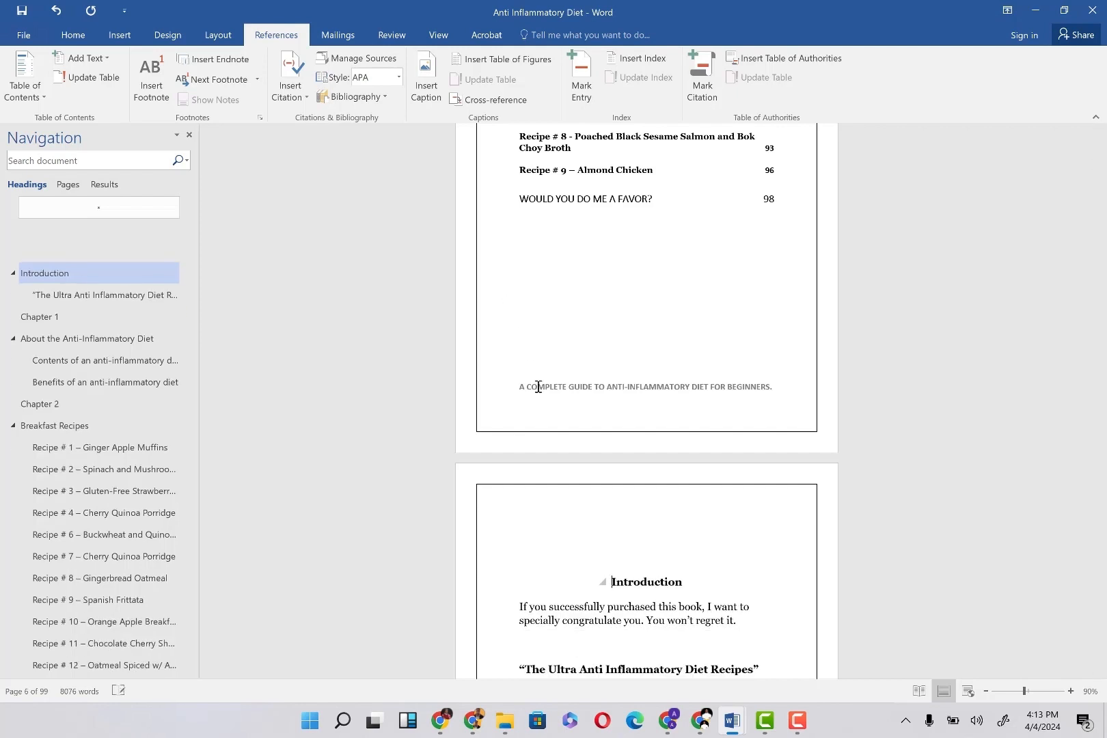
pyautogui.hotkey('ctrl', 'l')
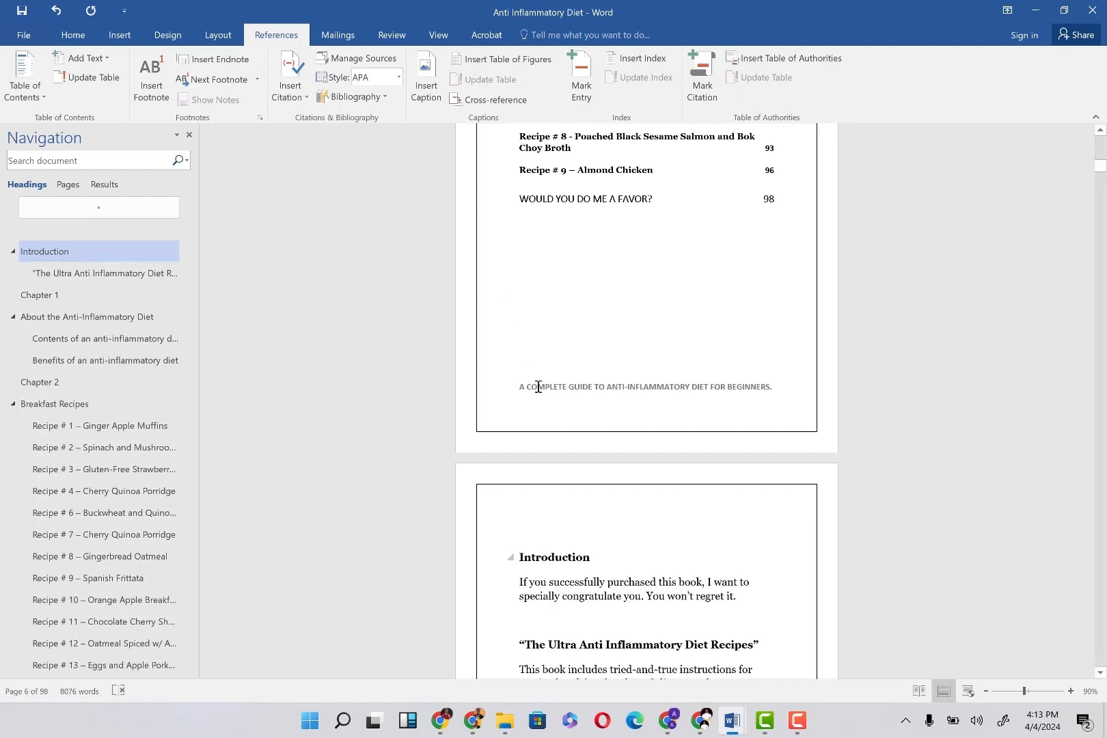
pyautogui.doubleClick(573, 559)
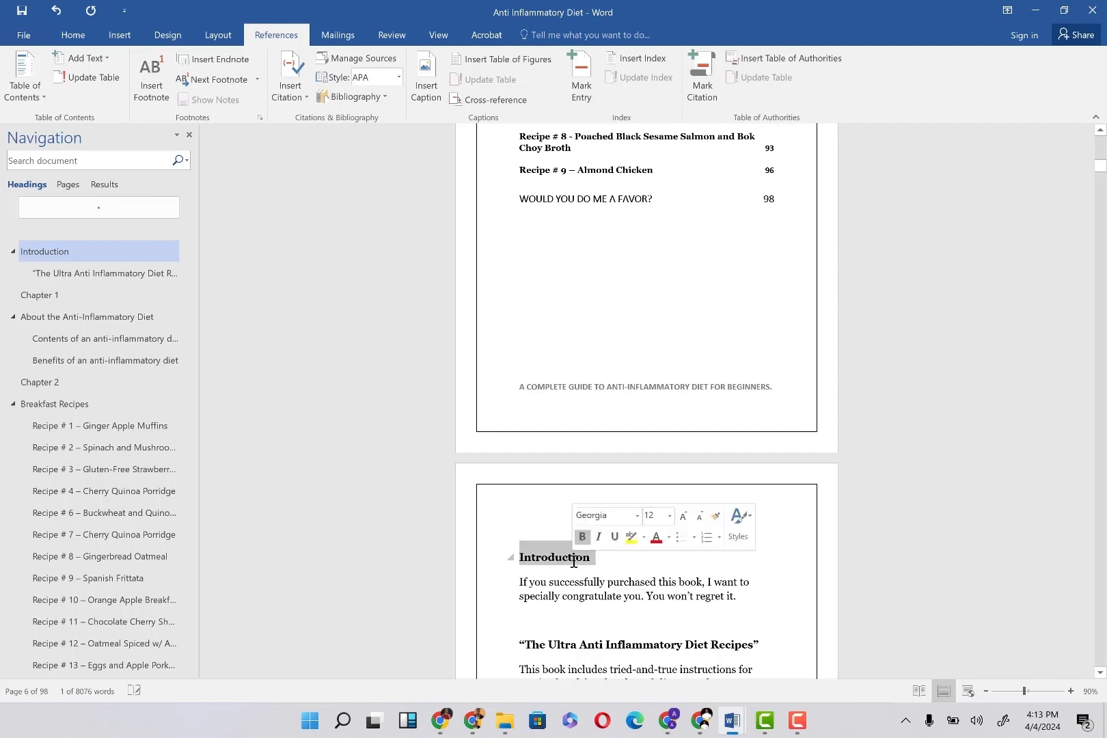
pyautogui.click(73, 36)
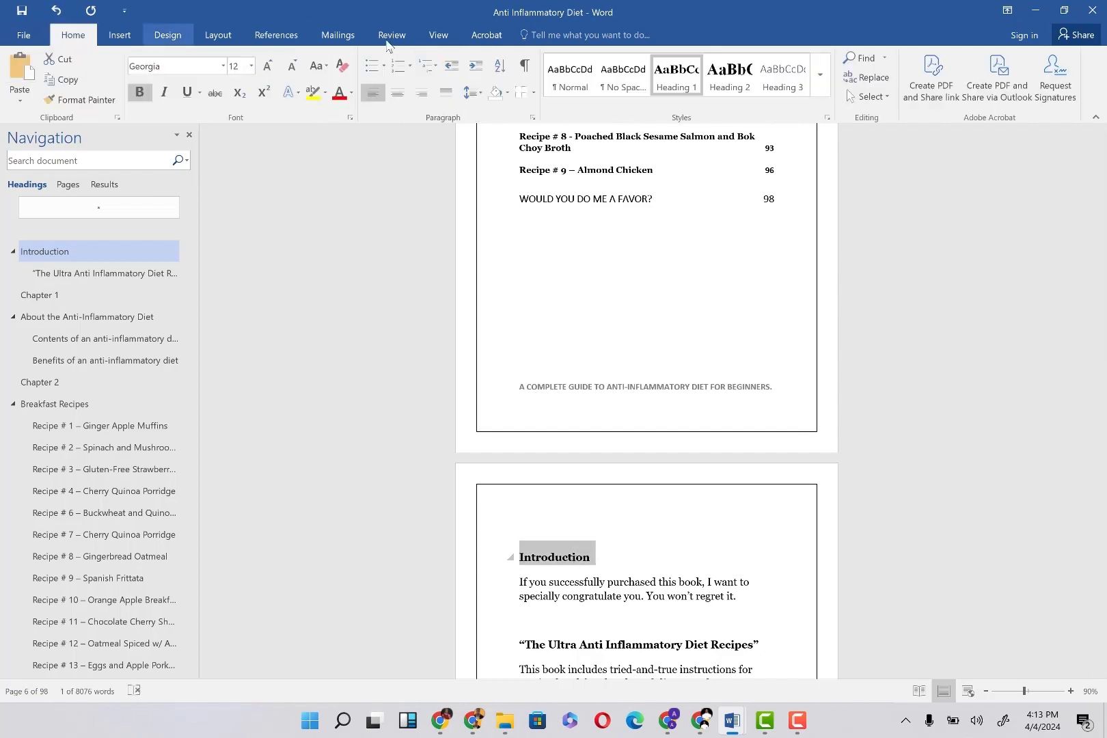
pyautogui.click(393, 95)
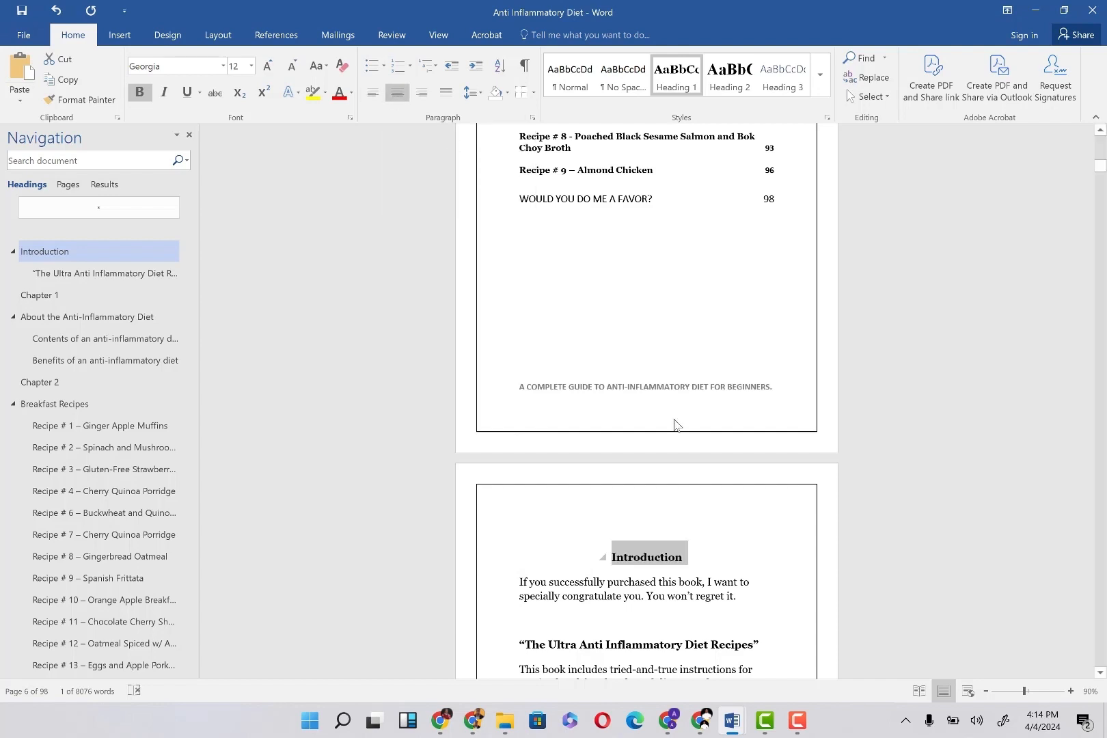
# Insert a page break directly before the Introduction heading.
pyautogui.click(586, 536)
pyautogui.click(604, 556)
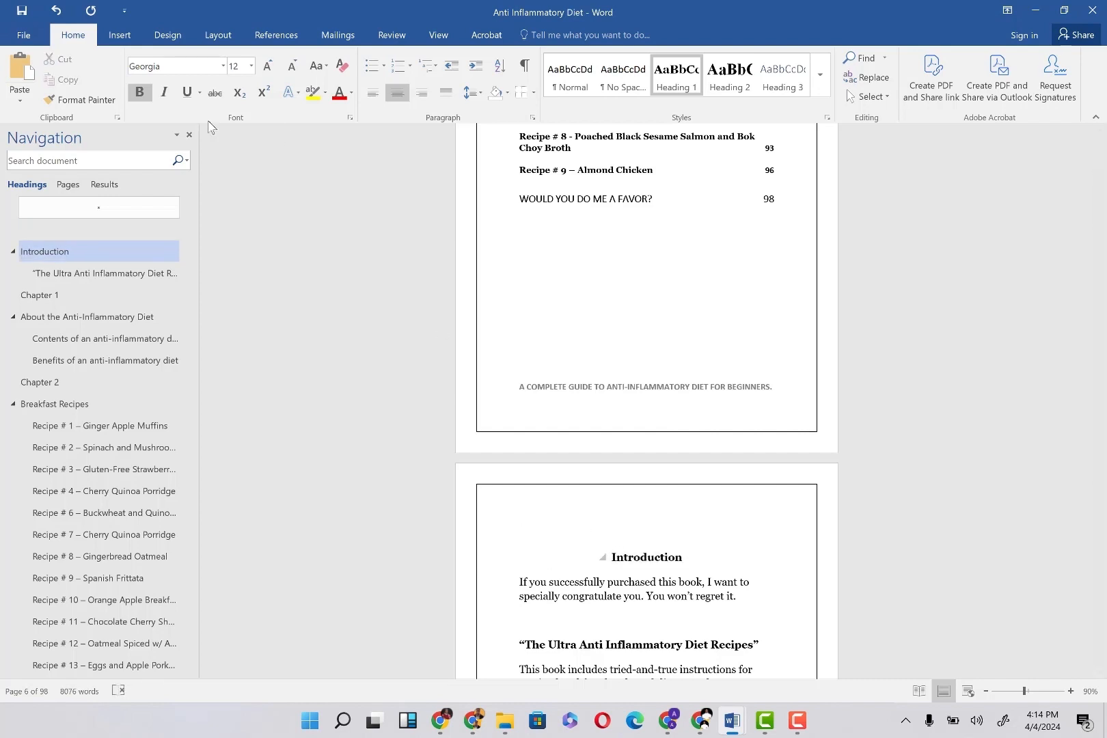
pyautogui.click(109, 35)
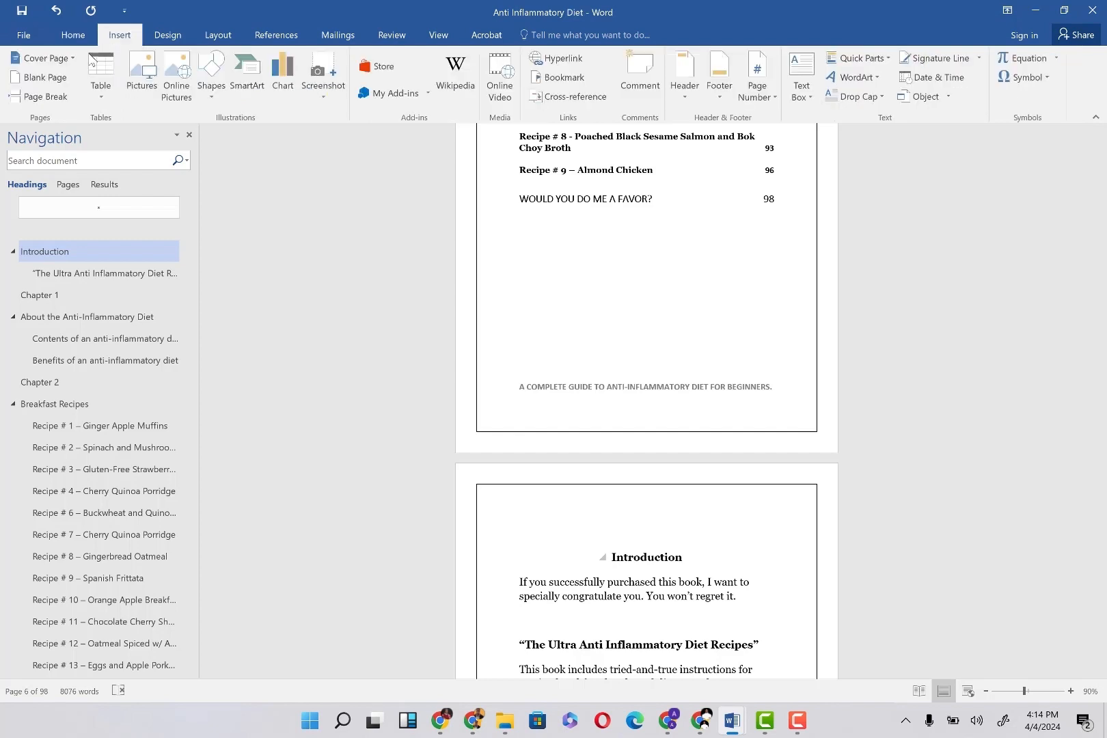
pyautogui.click(27, 96)
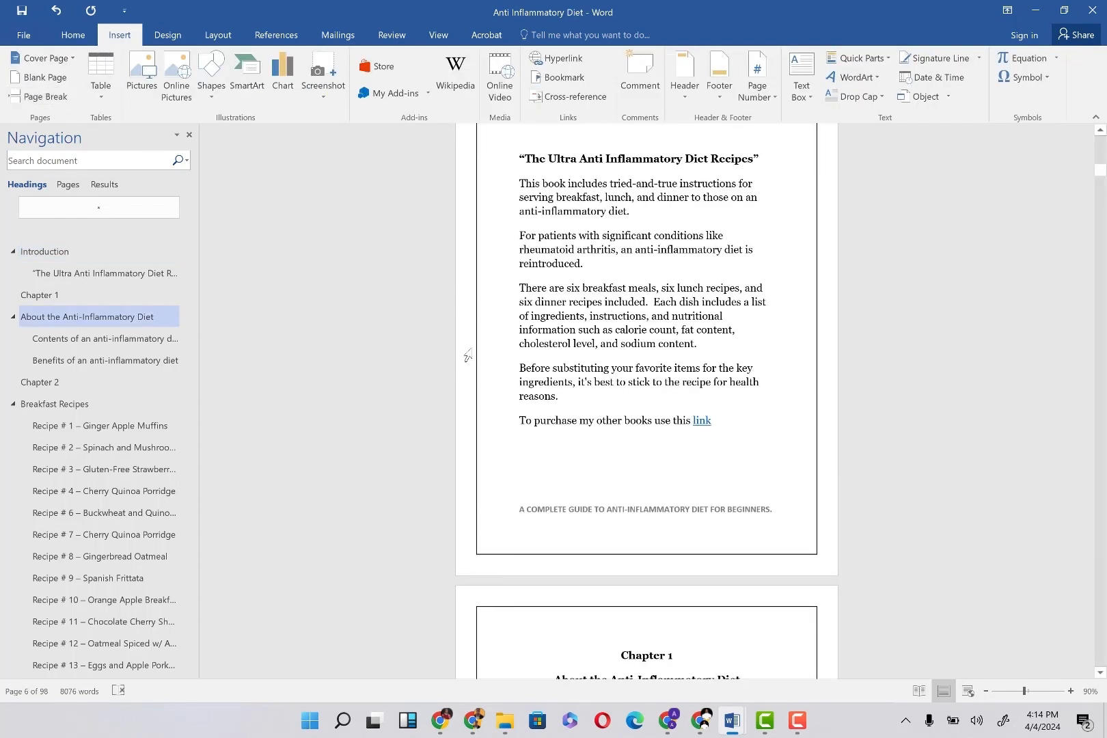
# Check the page transitions from the table of contents through the Introduction to Chapter 1.
pyautogui.scroll(10, 615, 486)
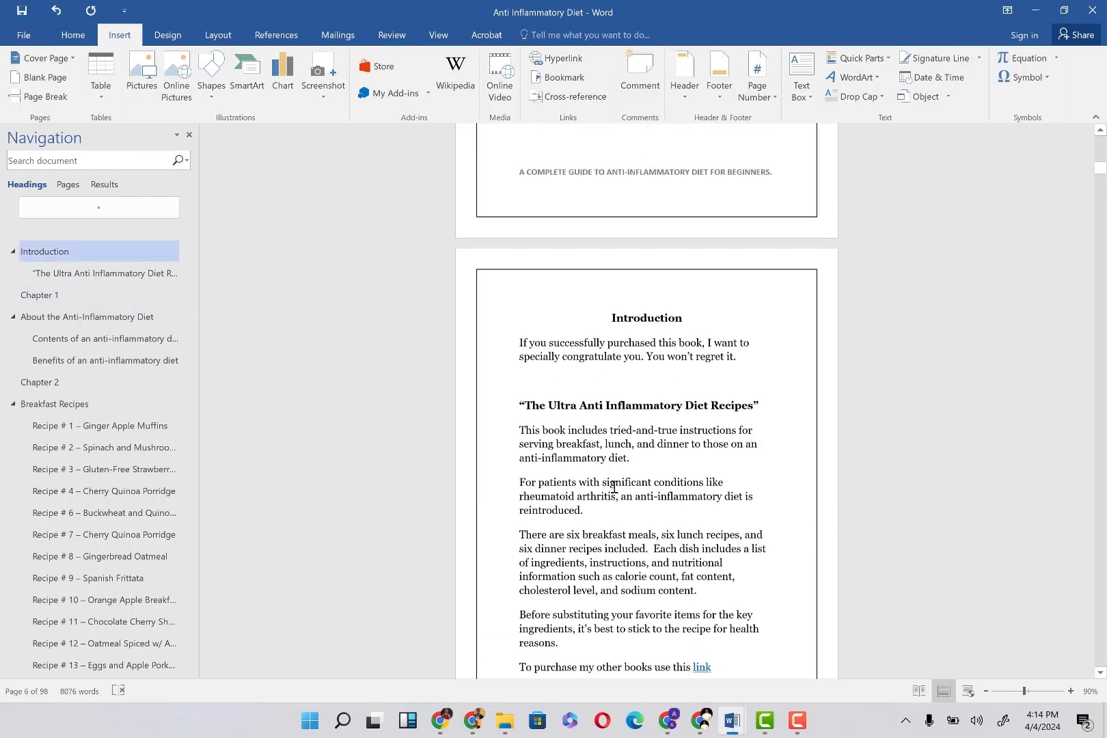
pyautogui.scroll(-5, 613, 487)
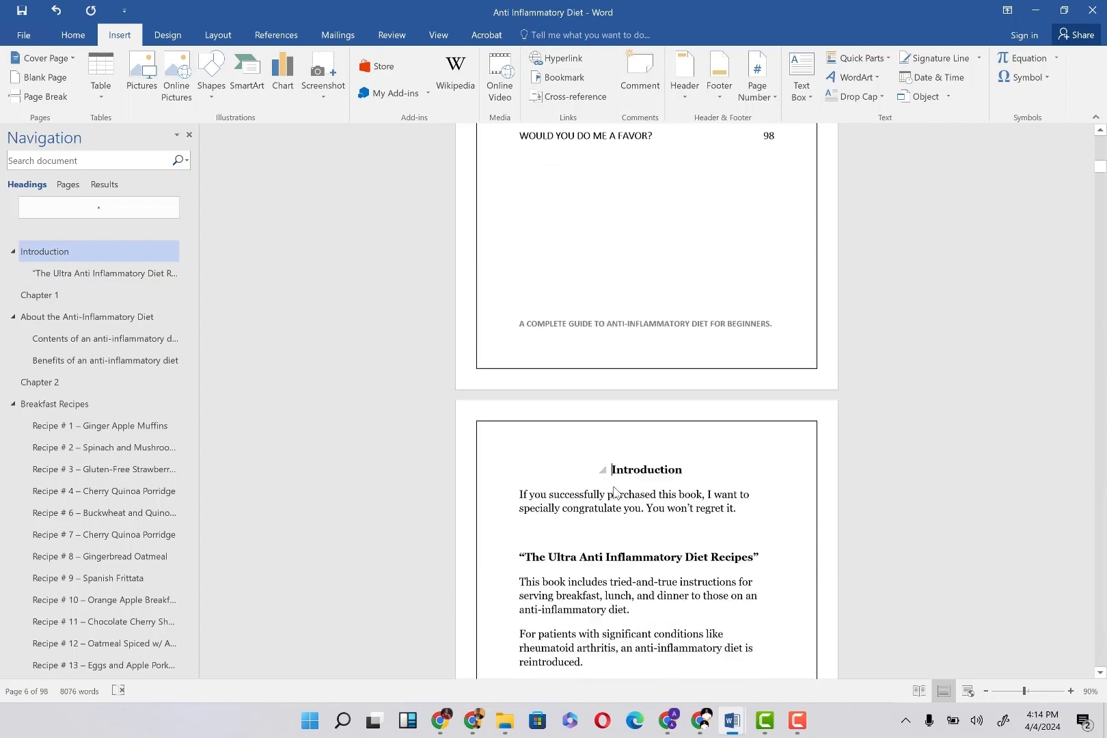
pyautogui.scroll(4, 614, 486)
pyautogui.scroll(4, 615, 487)
pyautogui.scroll(-9, 615, 487)
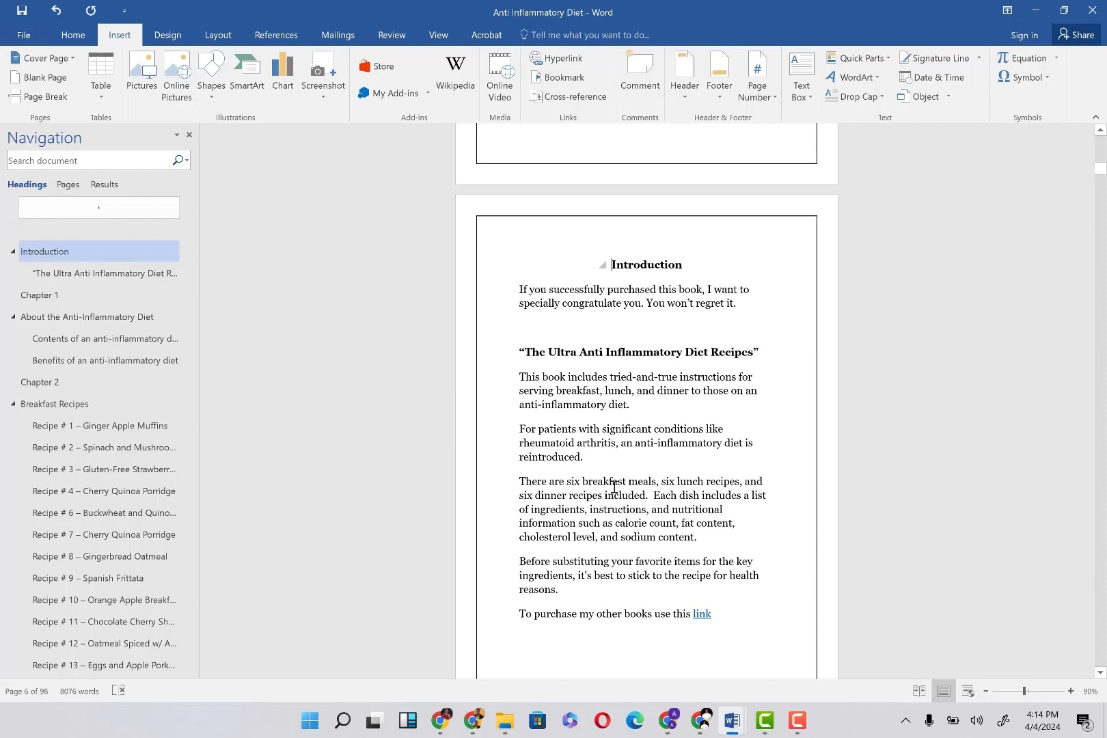
pyautogui.scroll(-7, 614, 486)
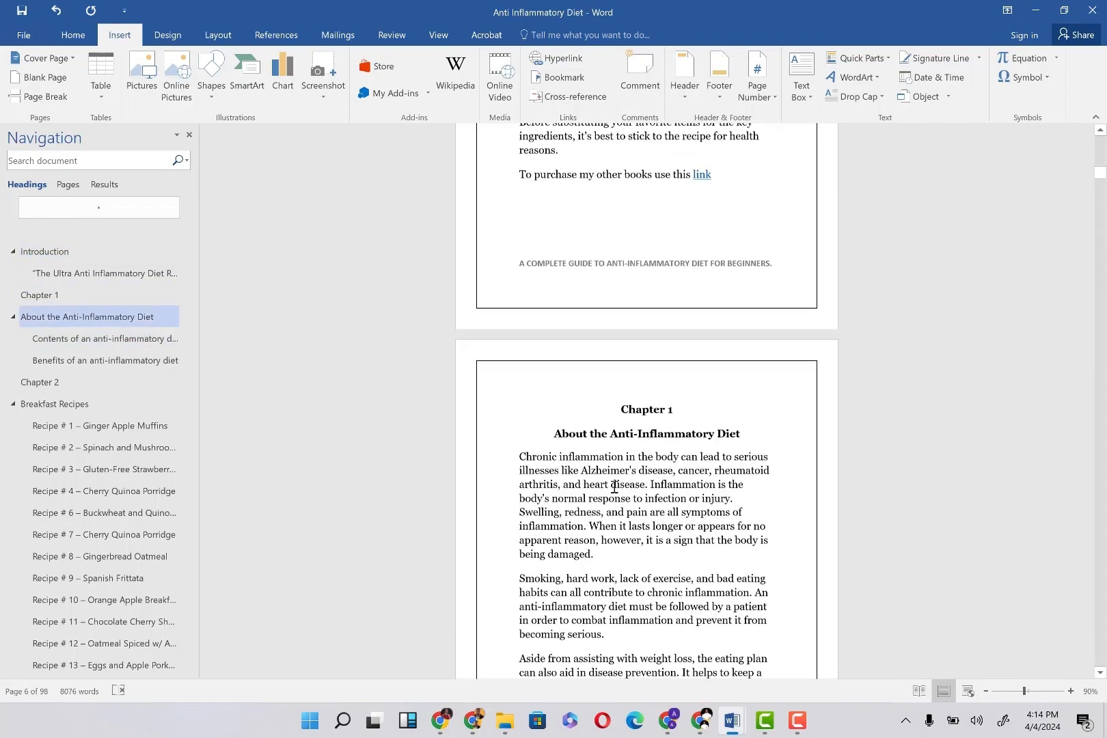
pyautogui.scroll(10, 615, 487)
pyautogui.scroll(4, 615, 486)
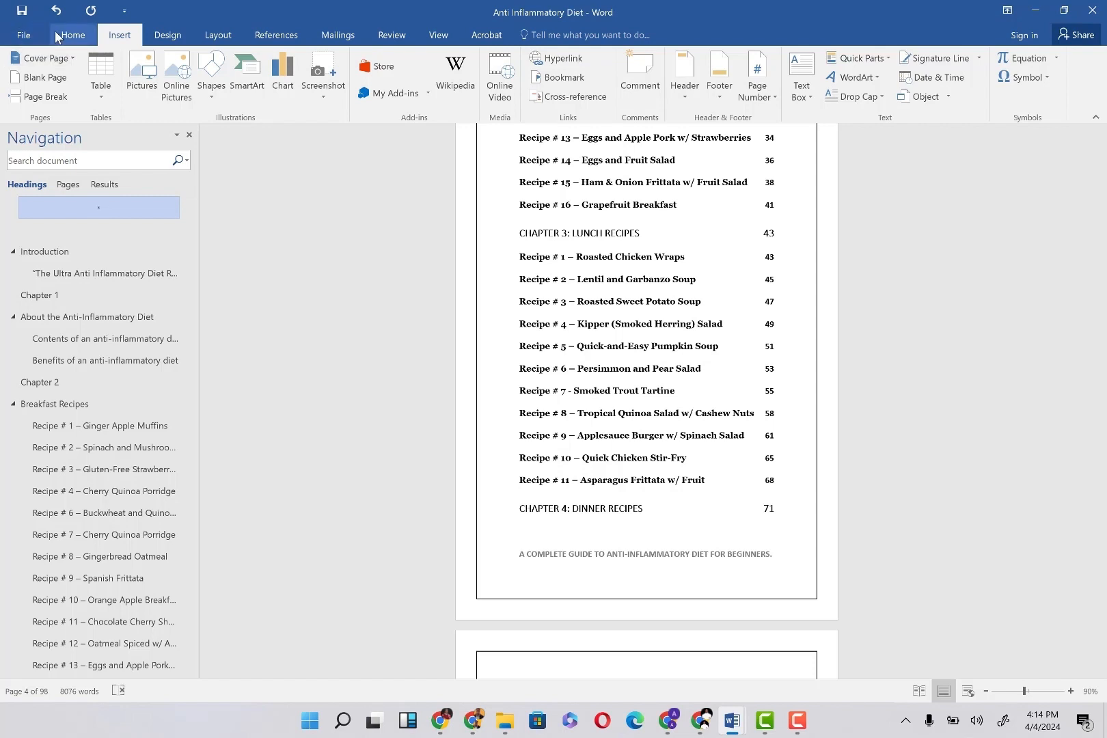
# Try a custom paper width of 5 inches for the whole document.
pyautogui.click(219, 36)
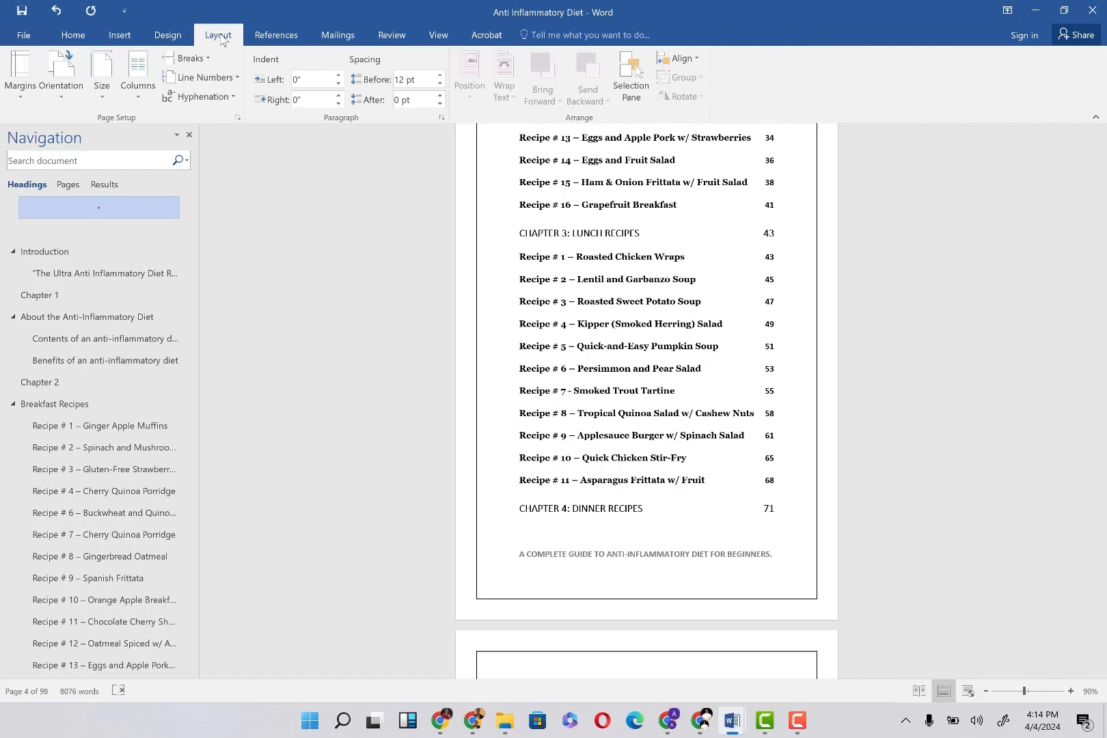
pyautogui.click(98, 96)
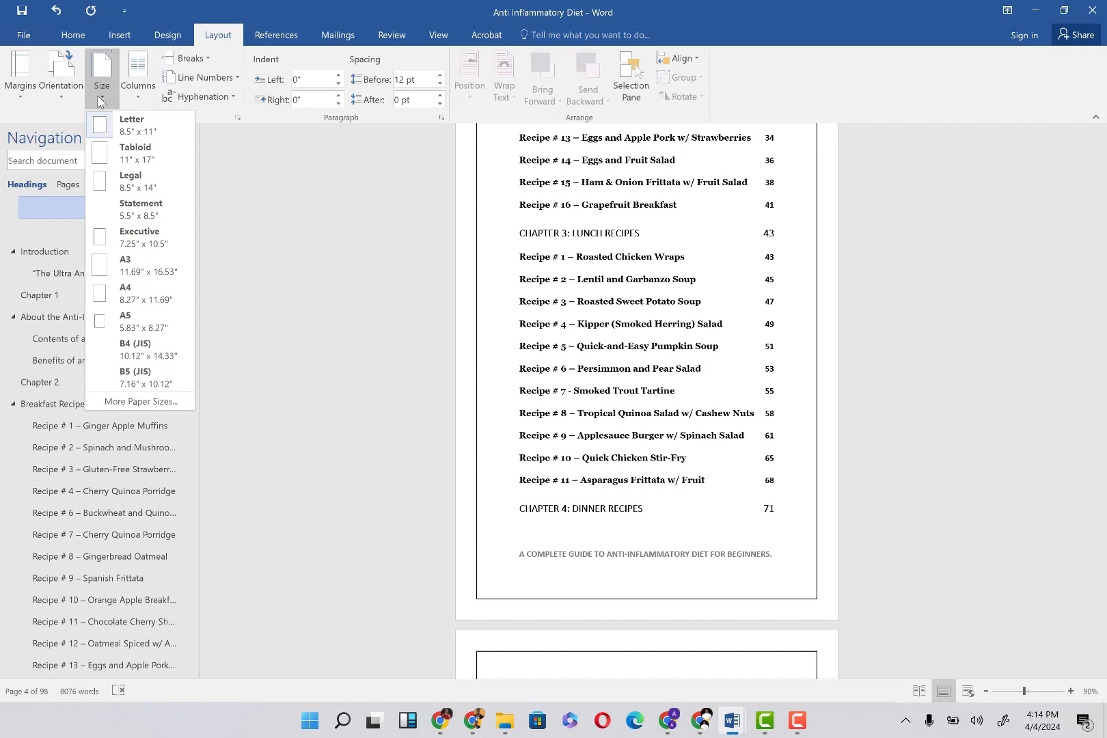
pyautogui.click(136, 403)
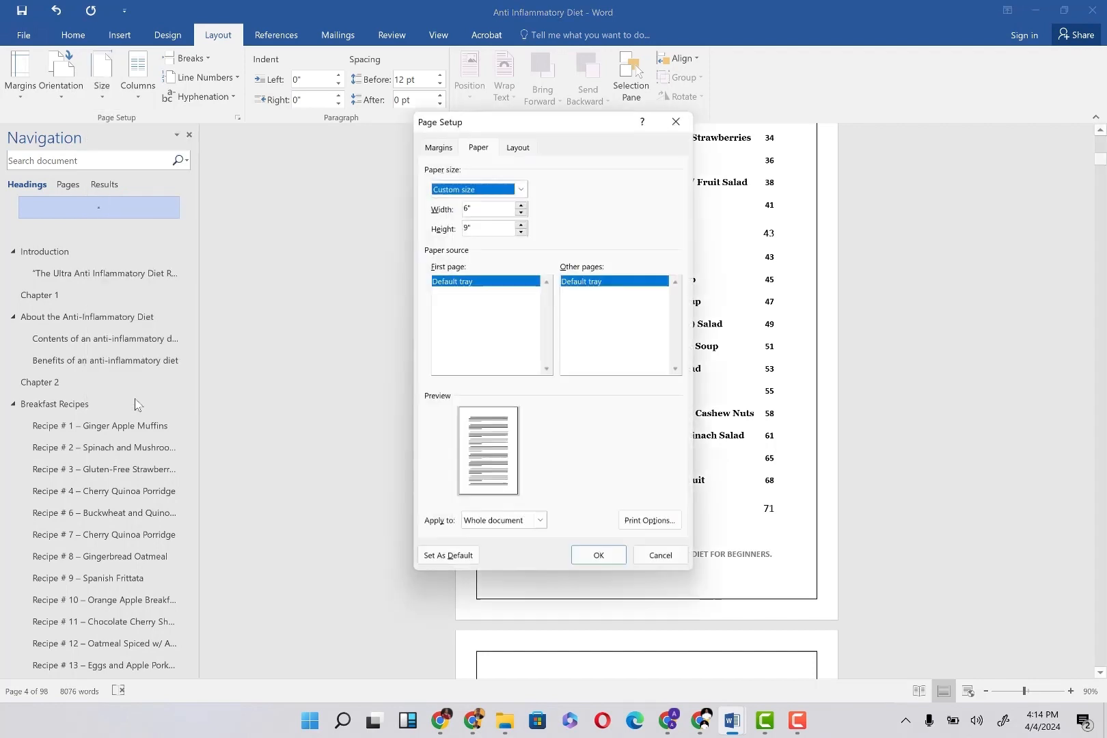
pyautogui.doubleClick(469, 207)
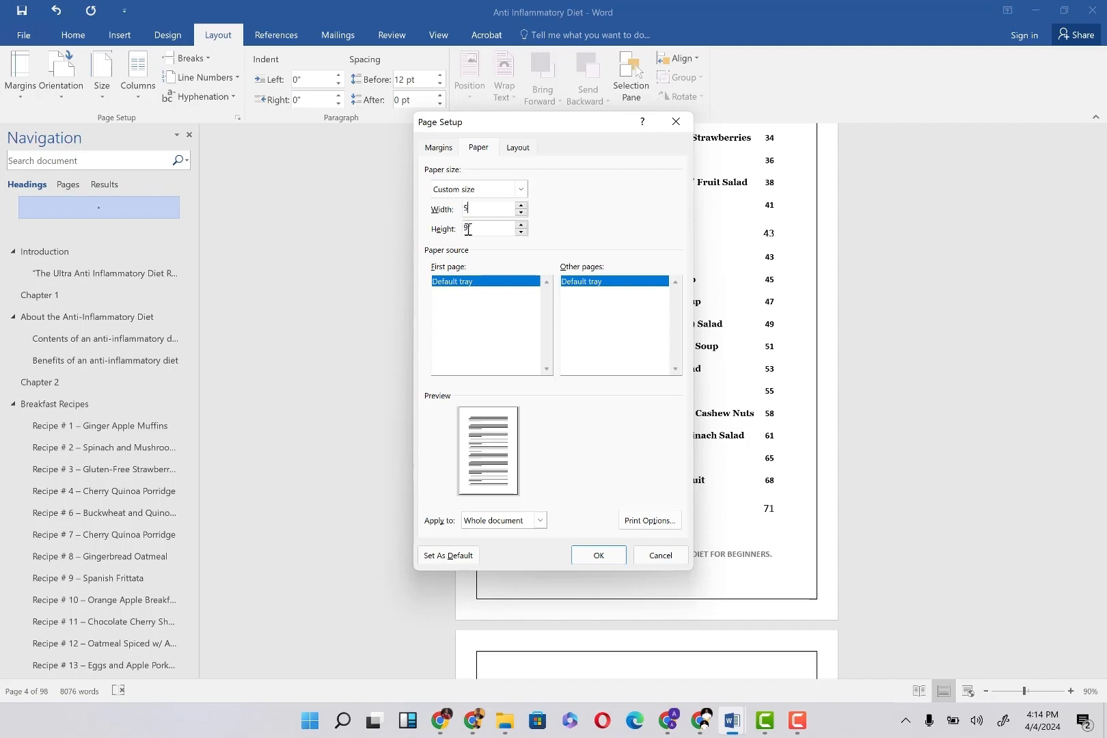
pyautogui.click(469, 229)
pyautogui.click(617, 561)
# Review the page layout across the table of contents, Introduction and Chapter 1, and back to the title page.
pyautogui.scroll(8, 630, 341)
pyautogui.scroll(-15, 630, 340)
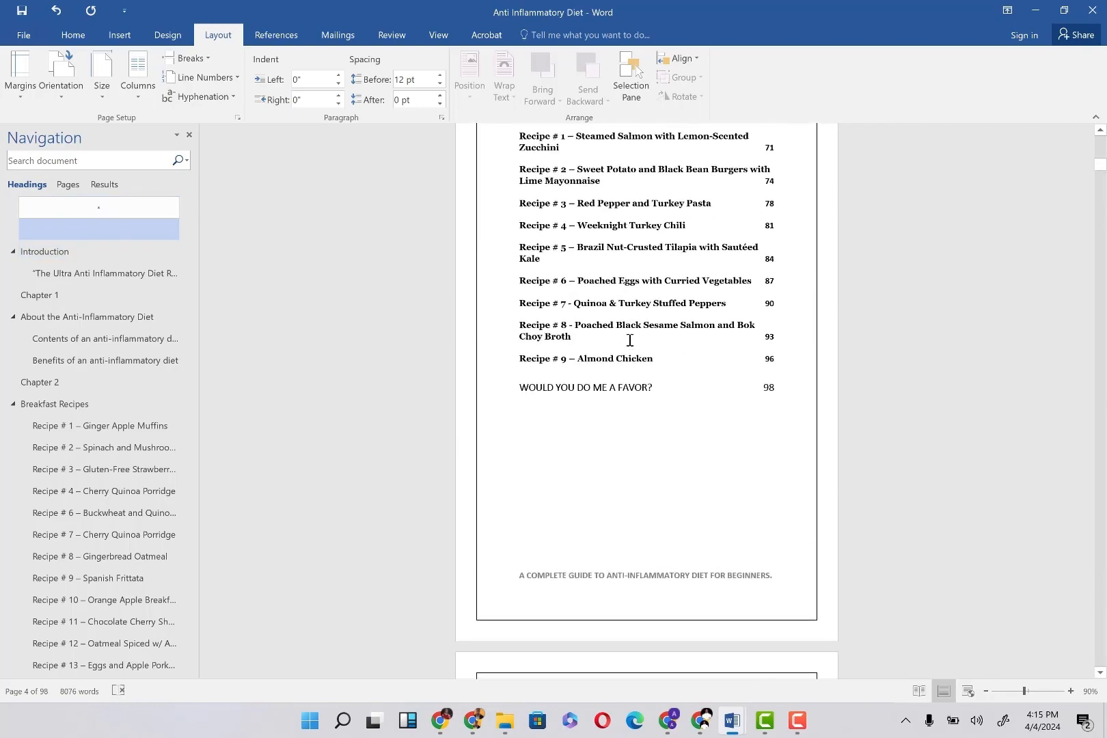
pyautogui.scroll(3, 630, 341)
pyautogui.scroll(-12, 630, 340)
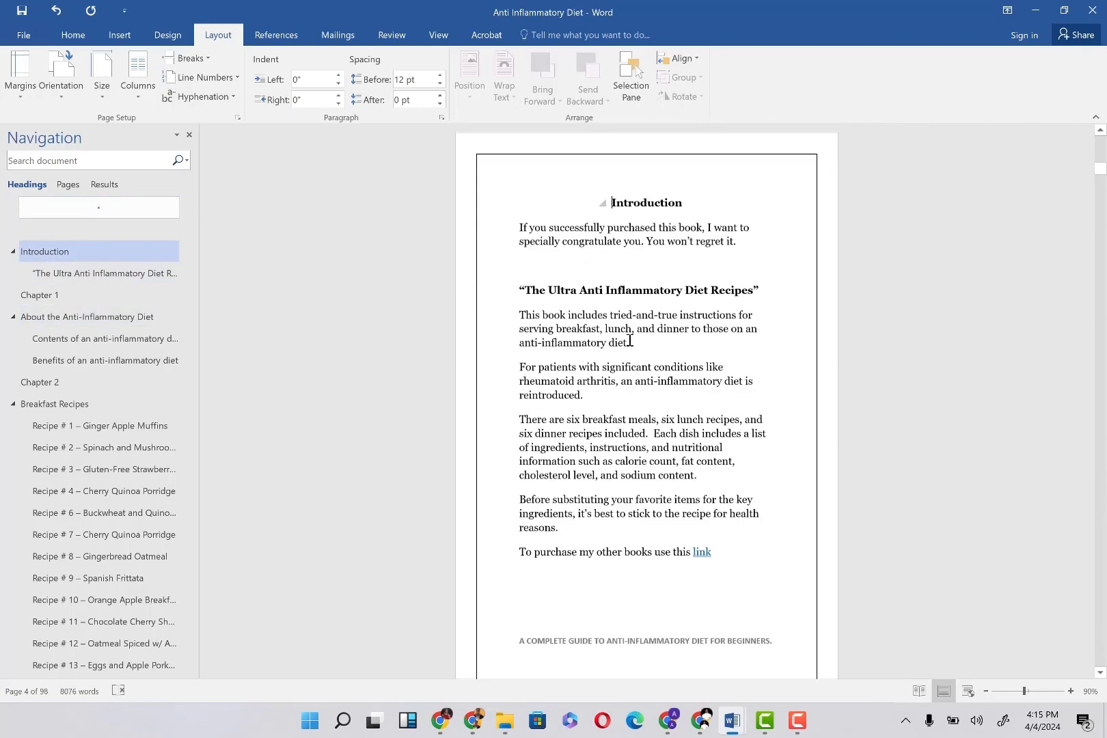
pyautogui.scroll(-15, 630, 340)
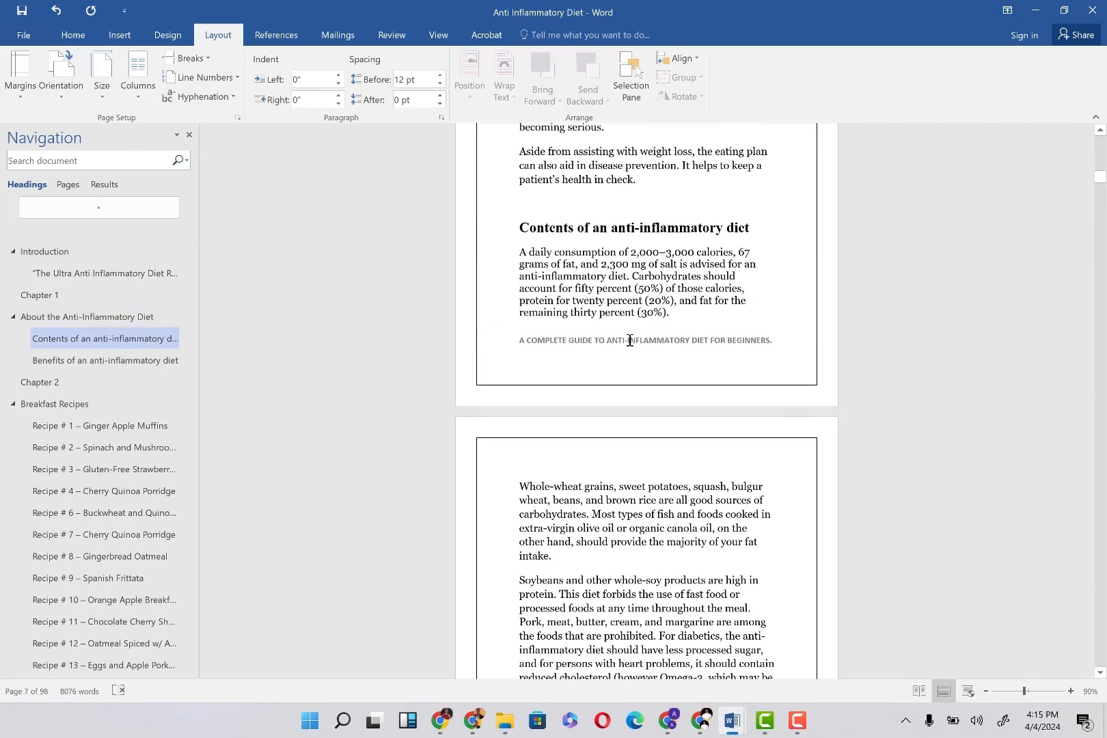
pyautogui.scroll(4, 630, 340)
pyautogui.scroll(-10, 630, 341)
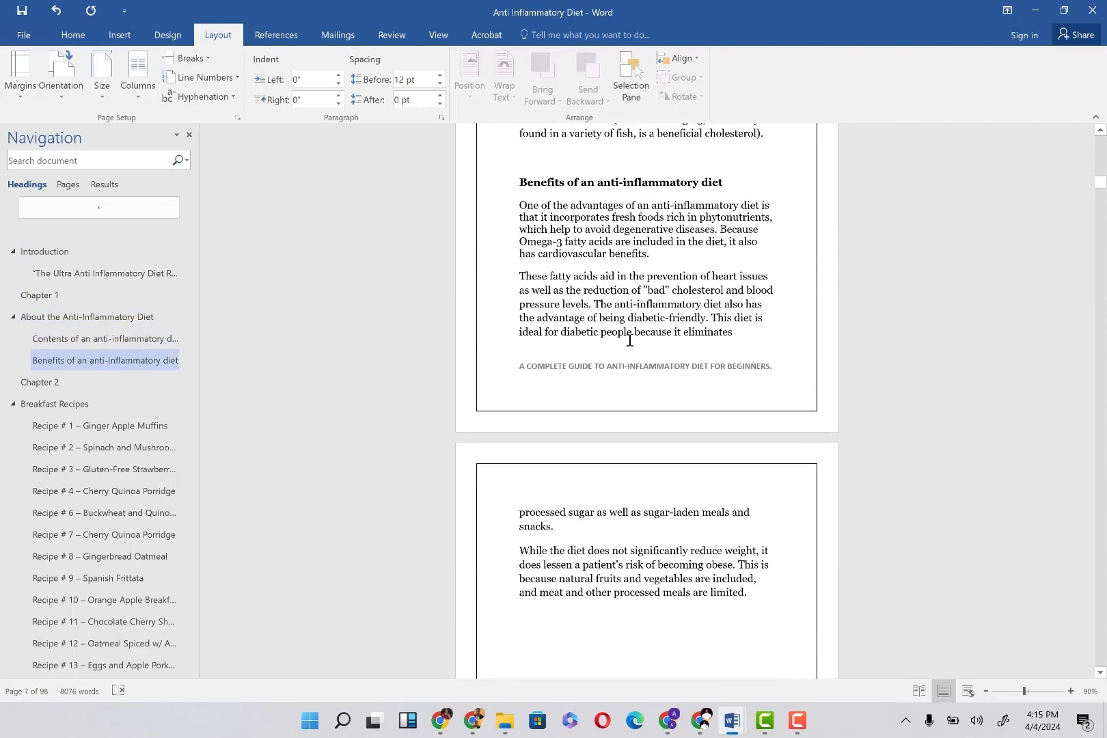
pyautogui.scroll(11, 630, 341)
pyautogui.scroll(20, 630, 341)
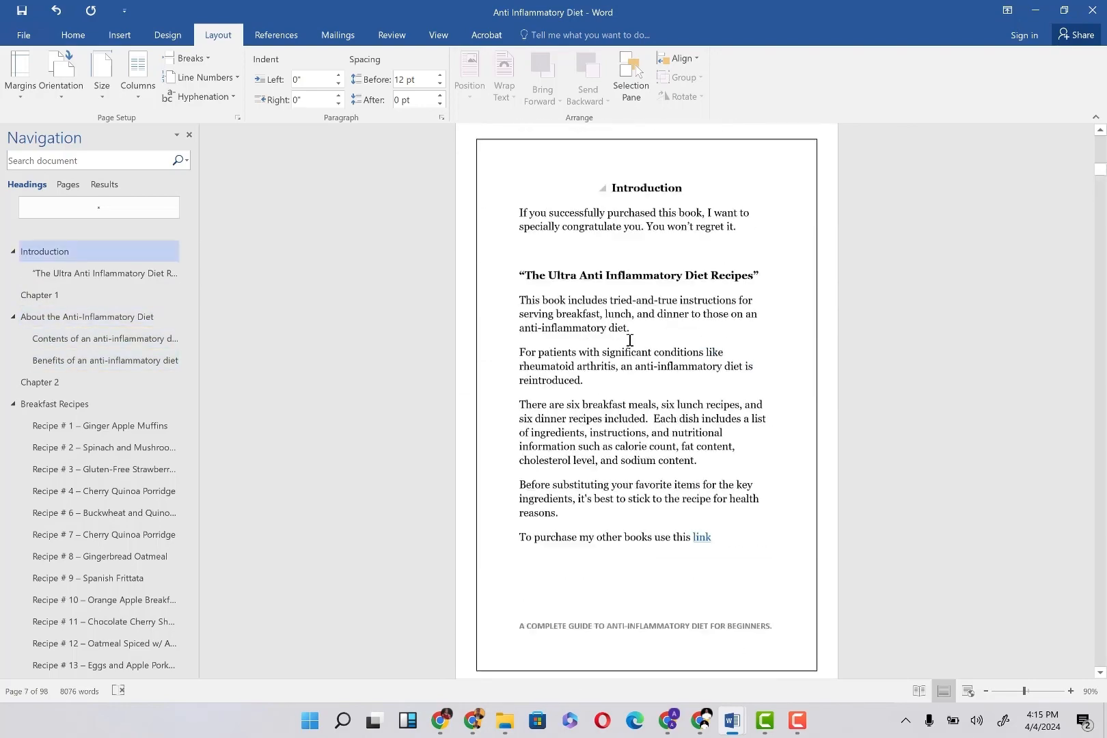
pyautogui.scroll(20, 630, 340)
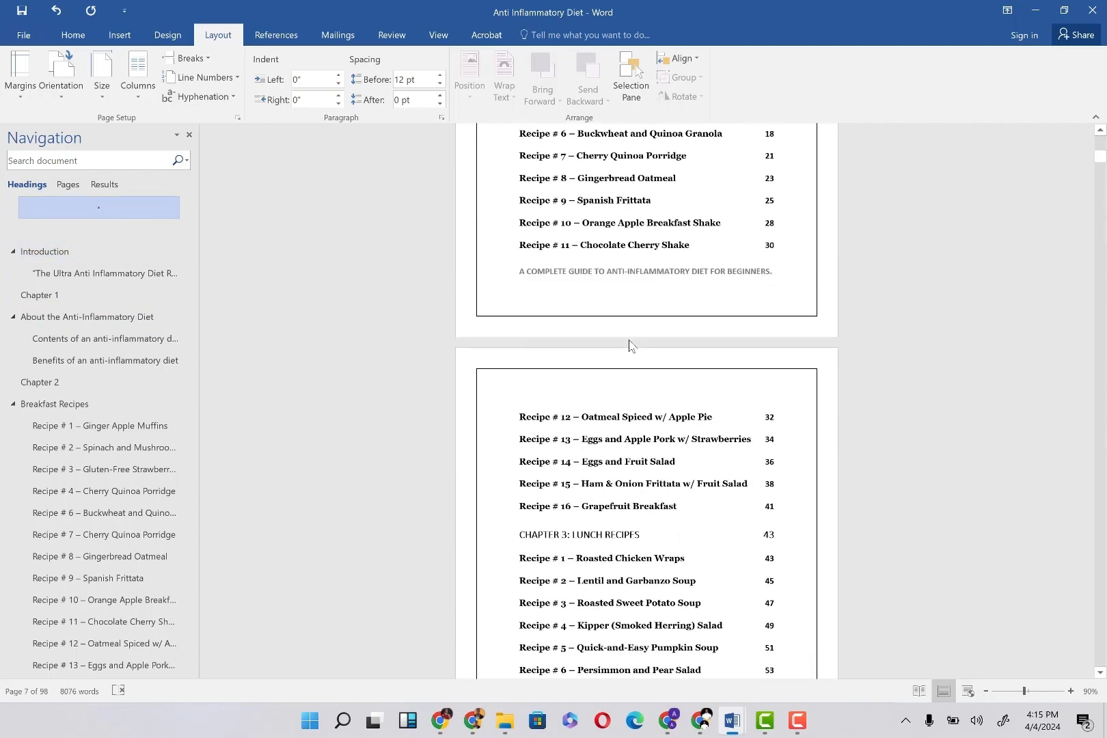
pyautogui.scroll(10, 628, 342)
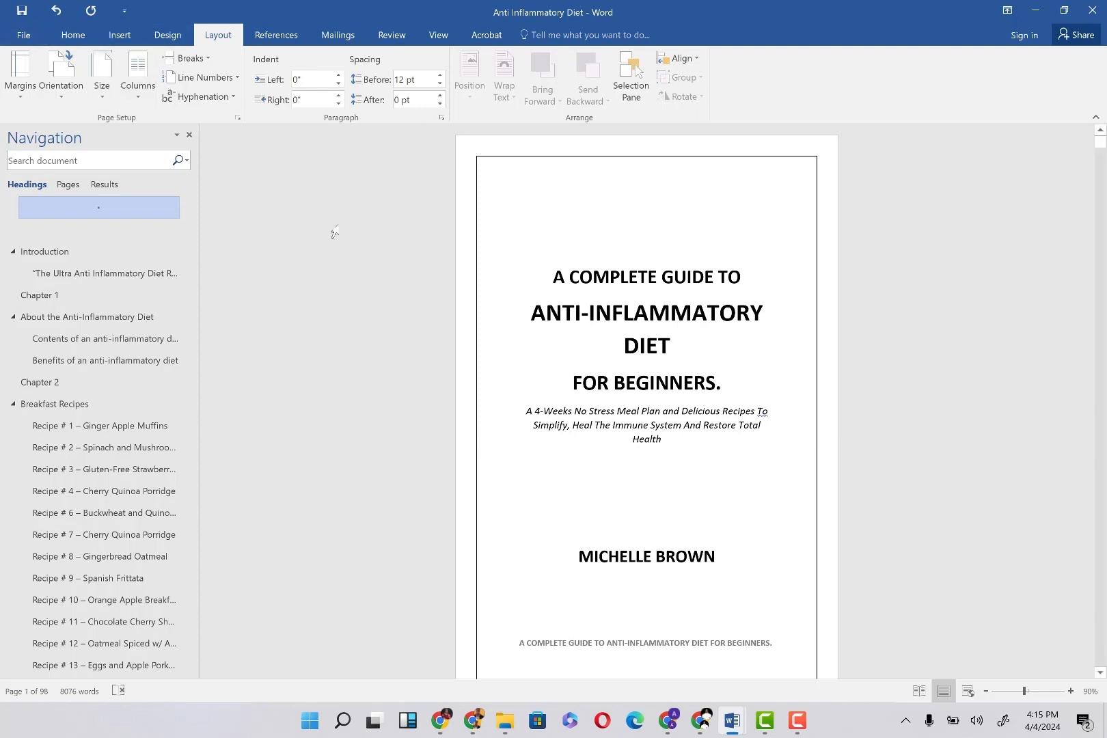
# Save a copy of the document to the Desktop as a Word Document named "Anti Inflammatory Diet (Paperback)".
pyautogui.click(34, 37)
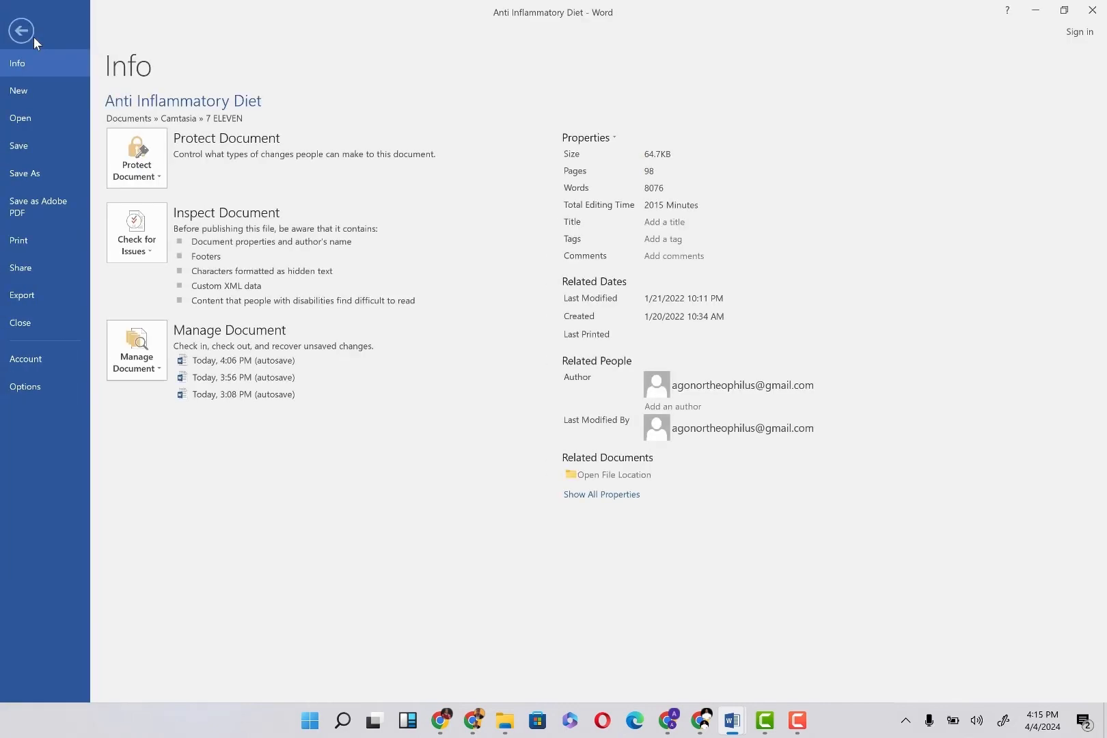
pyautogui.click(35, 171)
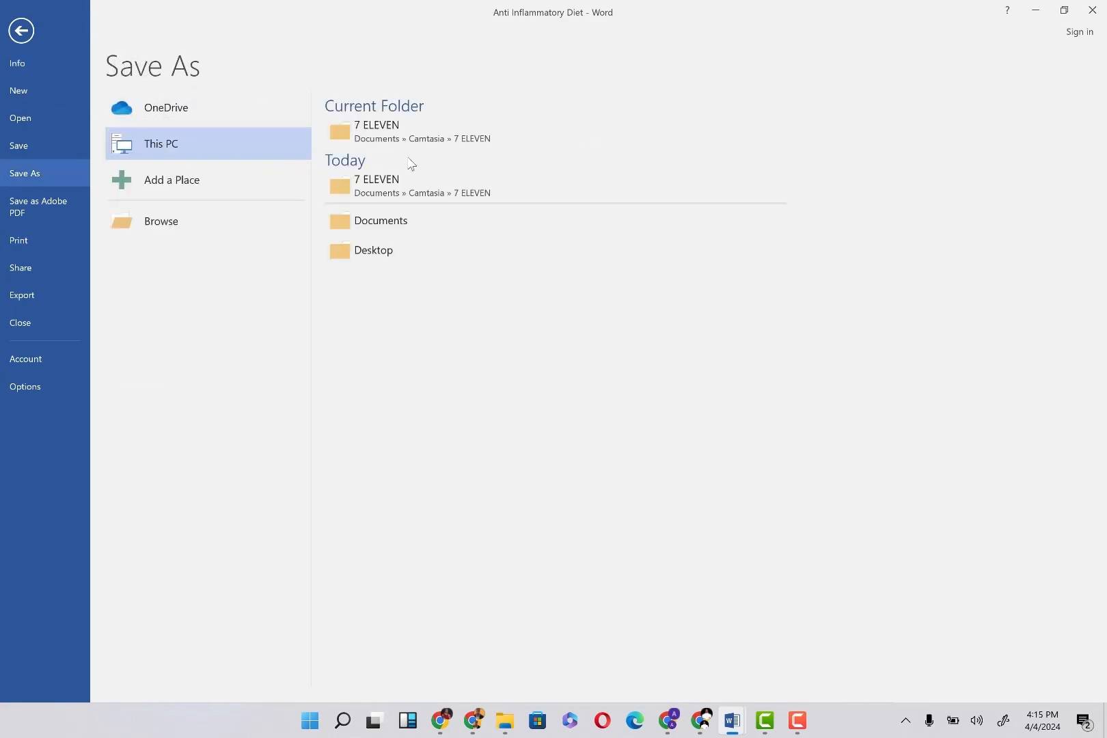
pyautogui.click(375, 250)
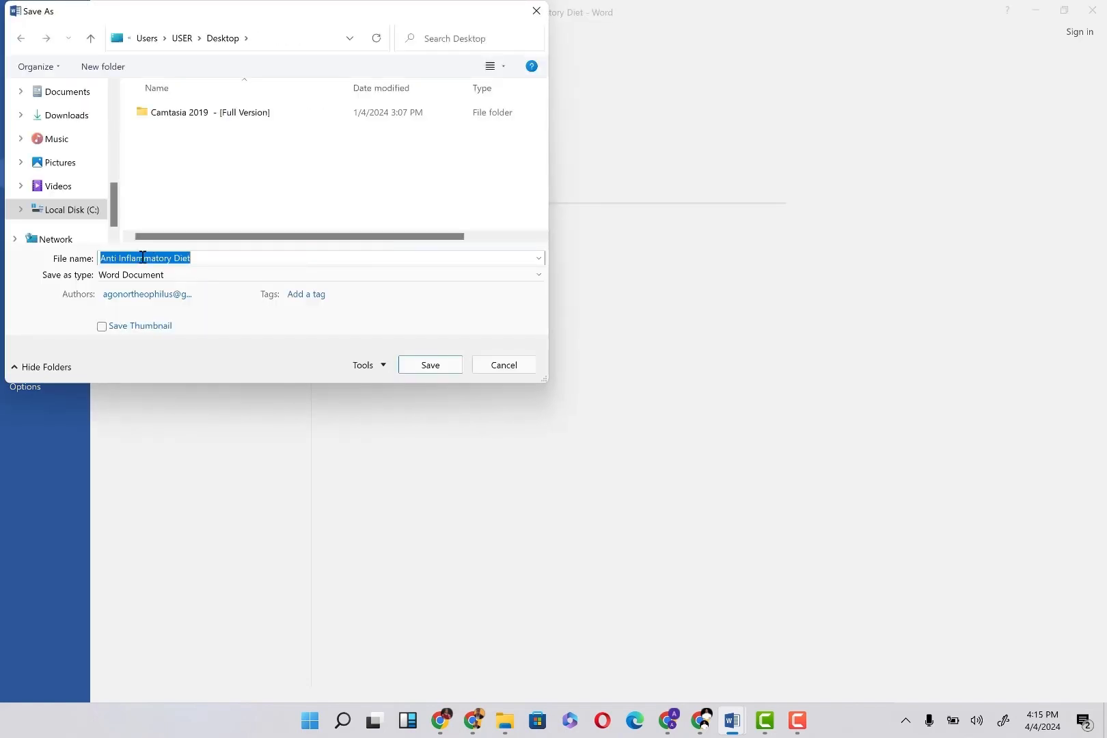
pyautogui.click(198, 260)
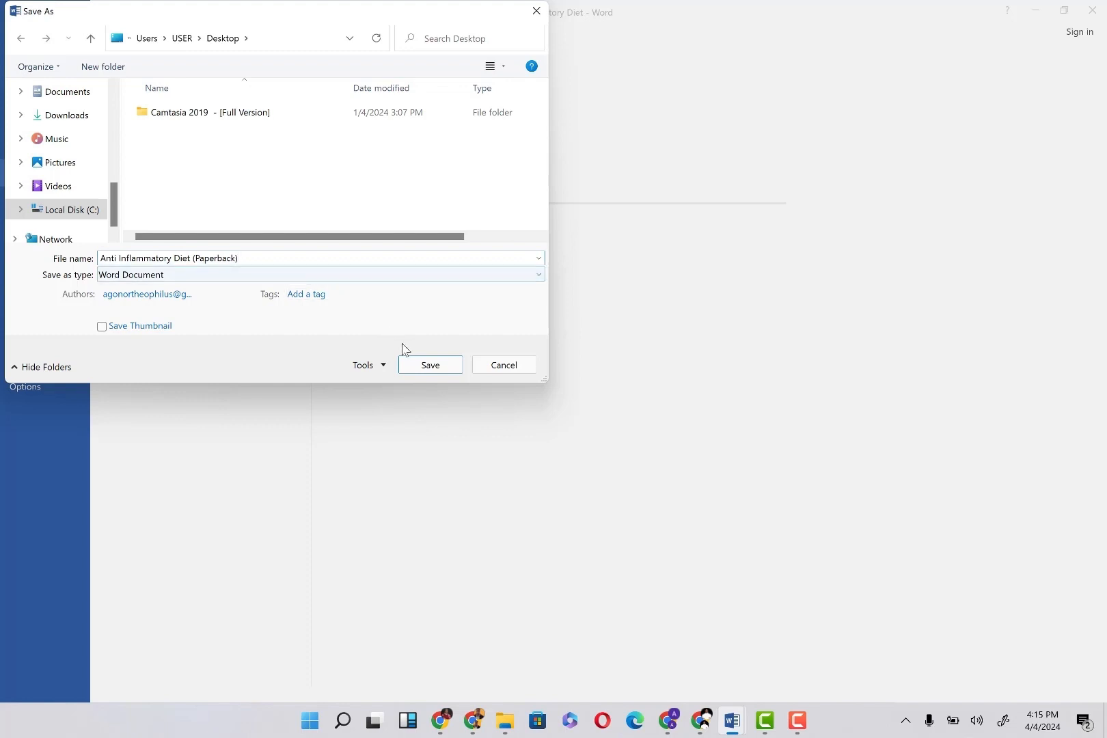
pyautogui.click(422, 367)
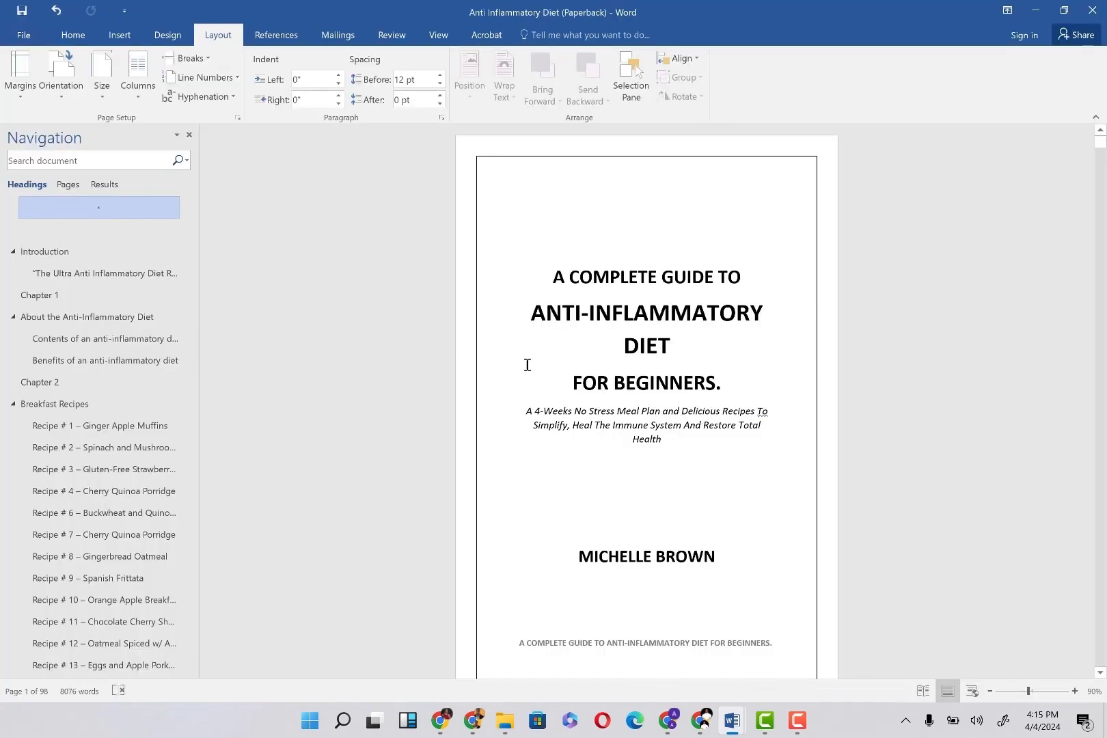
# Set a custom paper size of 5 inches wide by 8 inches high for the whole document.
pyautogui.click(110, 95)
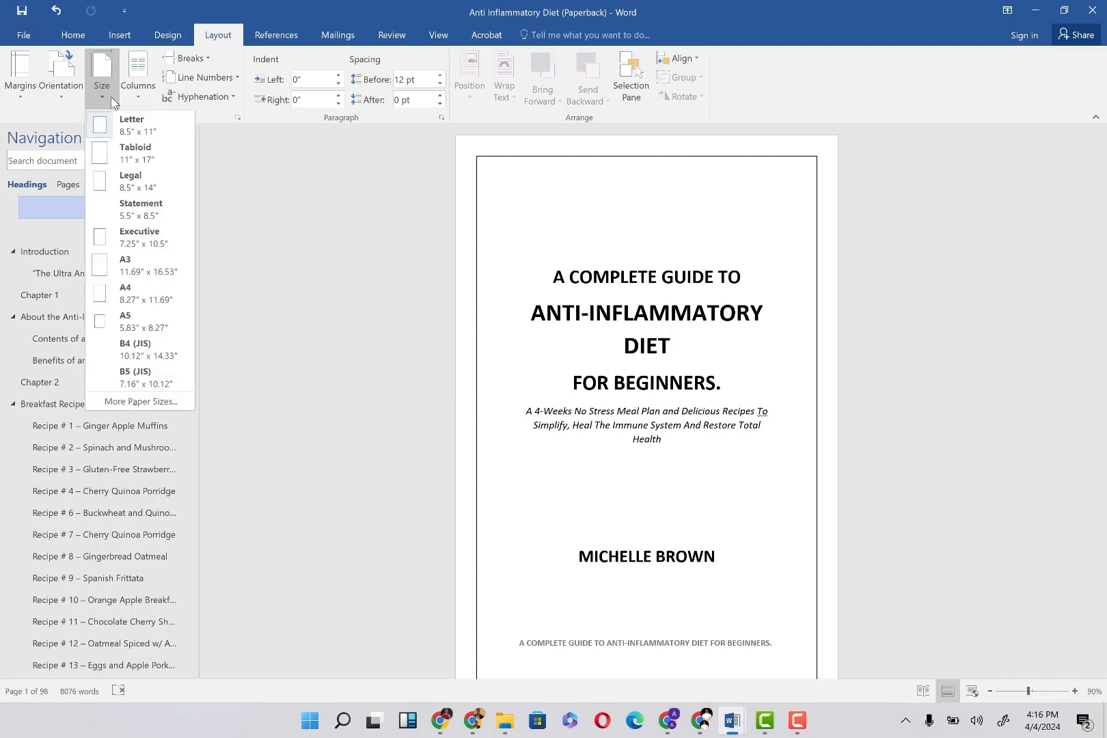
pyautogui.click(141, 402)
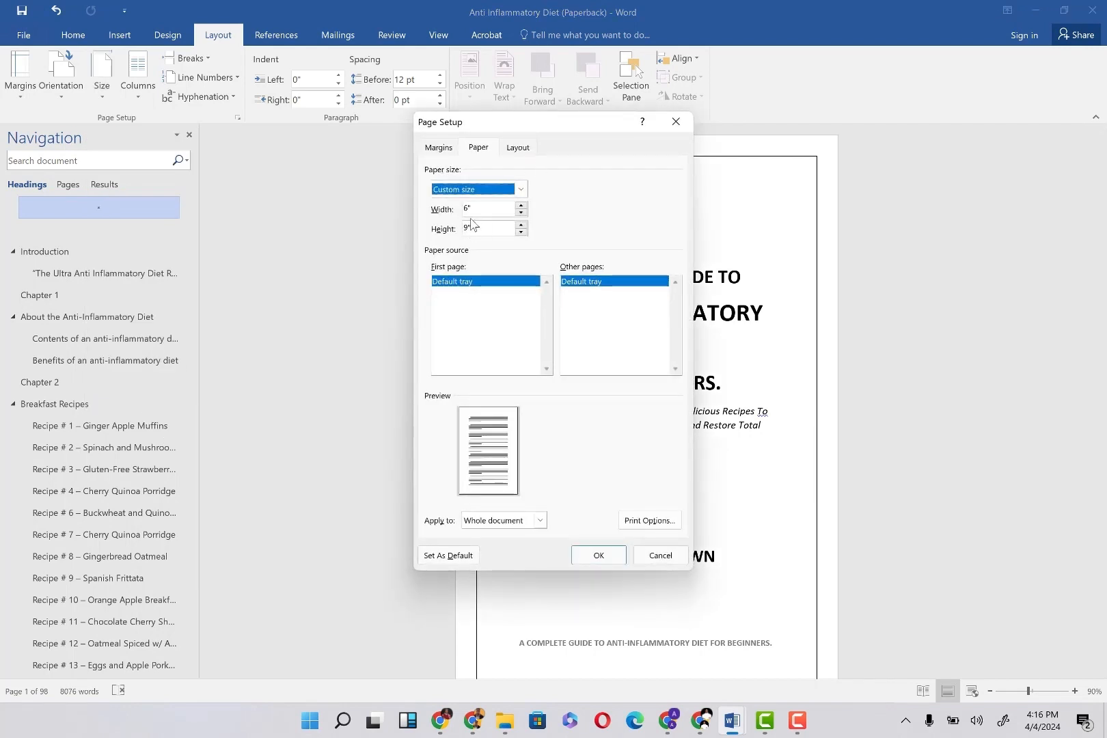
pyautogui.click(465, 206)
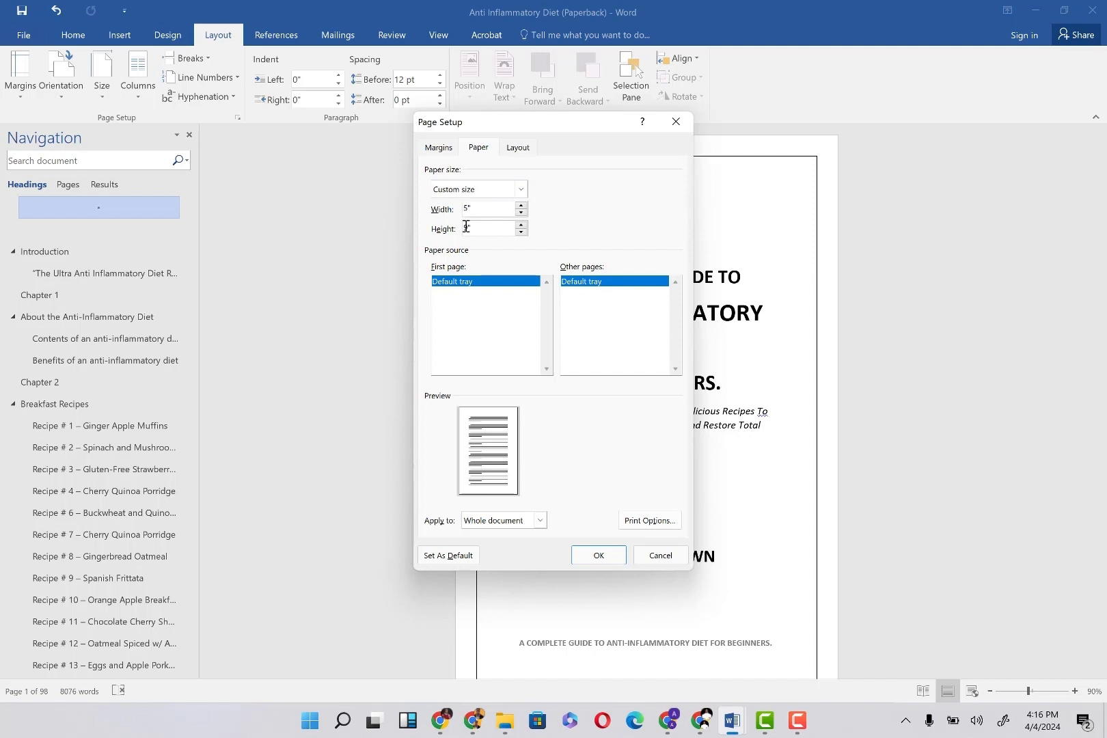
pyautogui.click(471, 231)
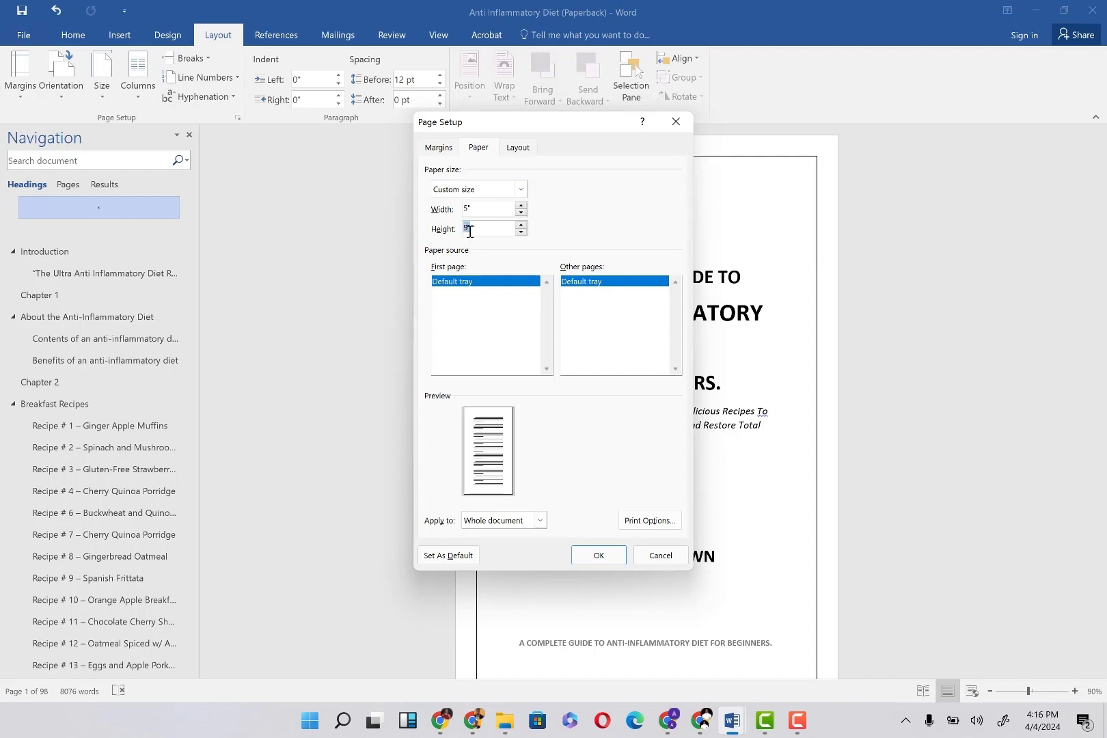
pyautogui.write('8')
pyautogui.click(599, 555)
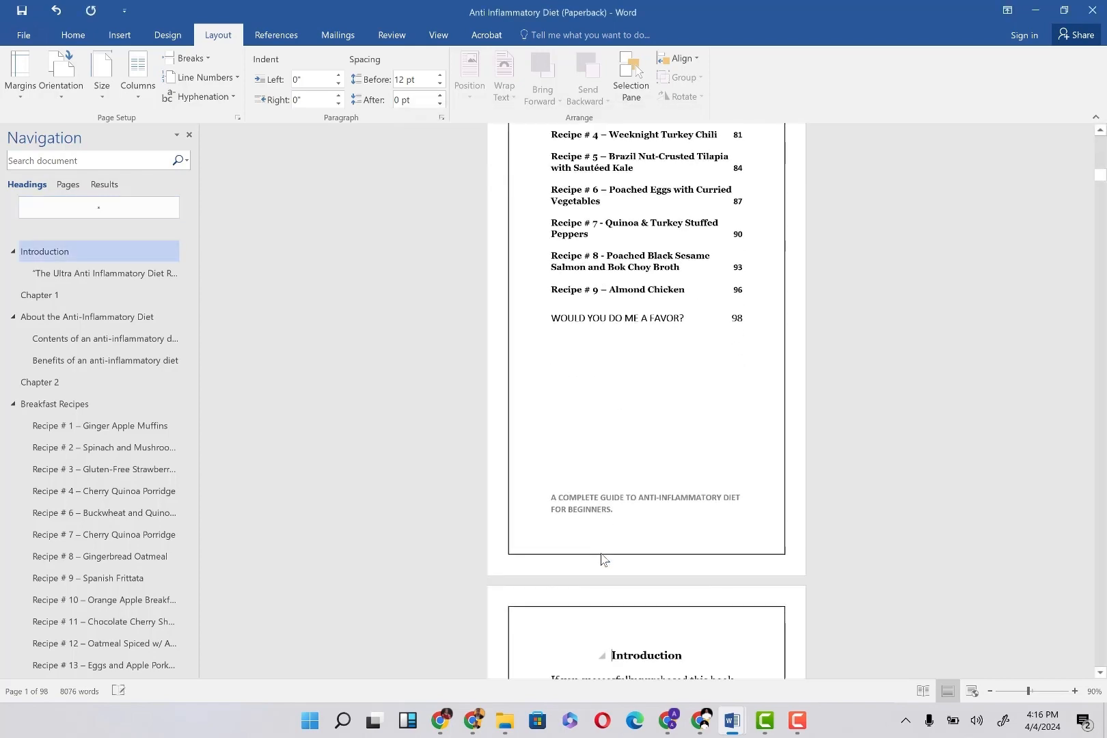
# Shrink the title lines from "A COMPLETE GUIDE TO" to "FOR BEGINNERS." on the title page until "ANTI-INFLAMMATORY DIET" fits on one line.
pyautogui.scroll(15, 648, 490)
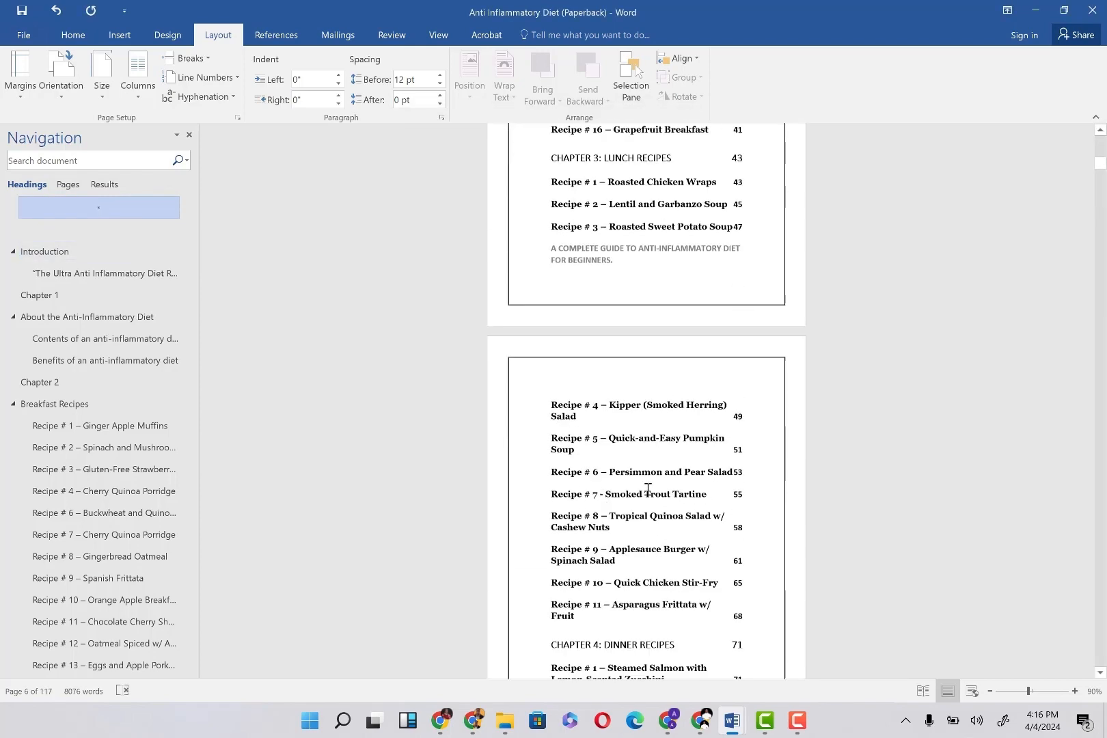
pyautogui.scroll(15, 648, 490)
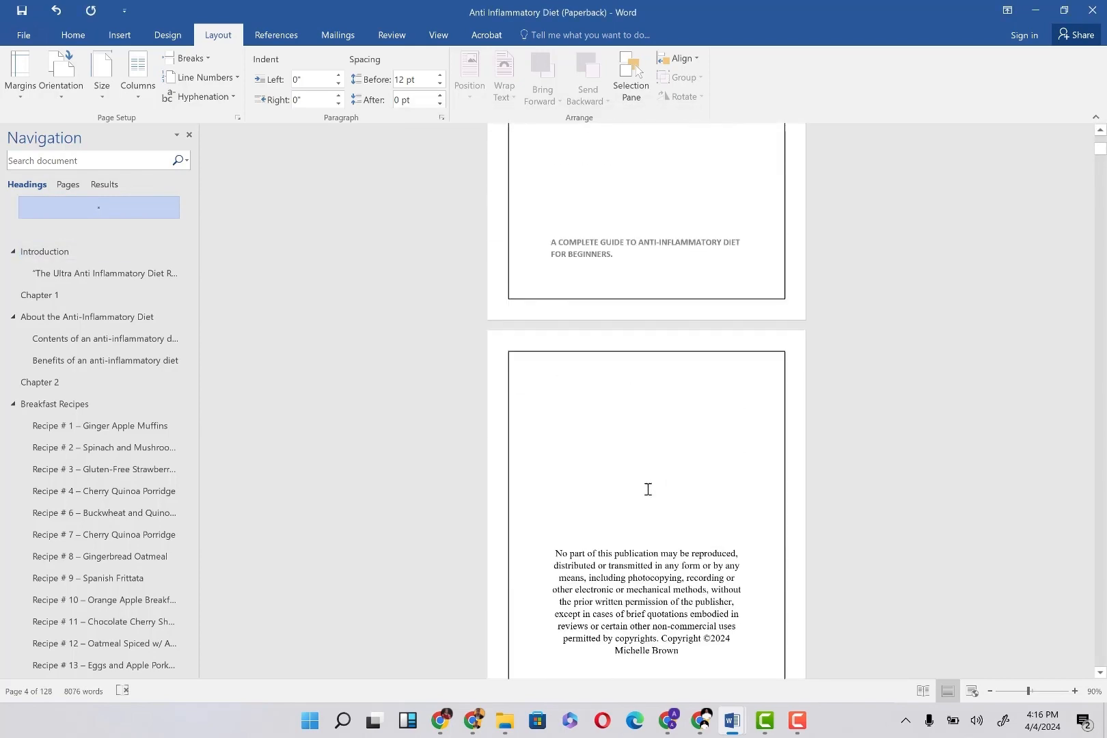
pyautogui.scroll(10, 649, 494)
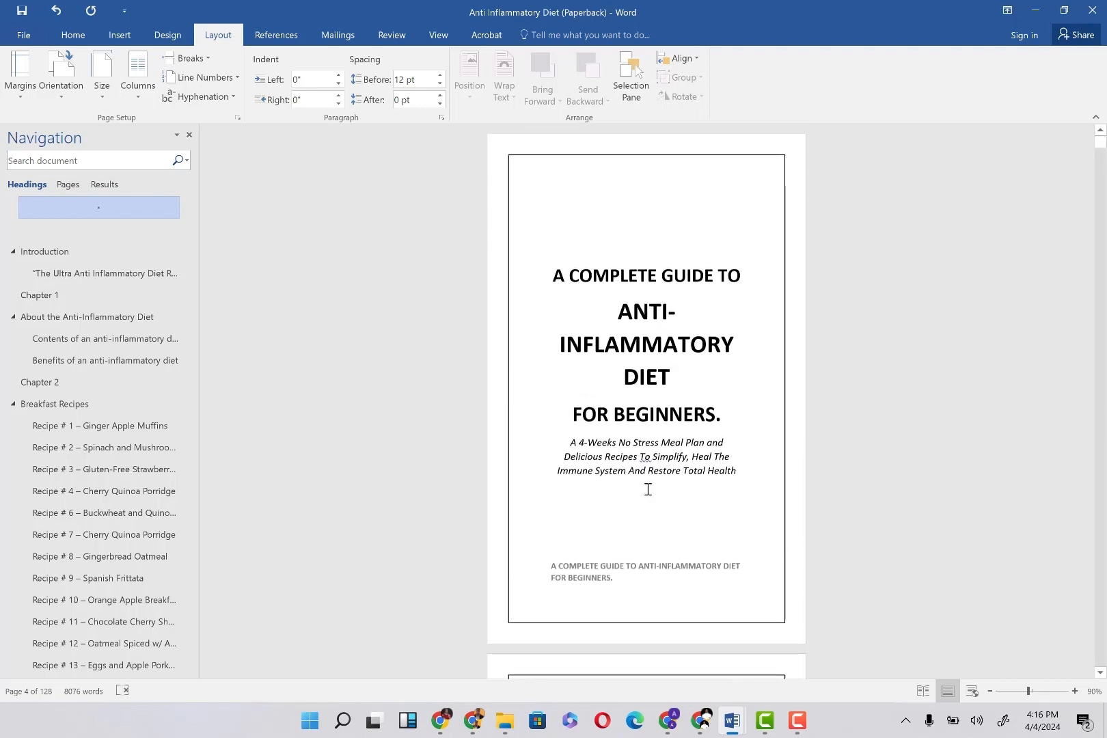
pyautogui.moveTo(726, 414); pyautogui.dragTo(552, 276)
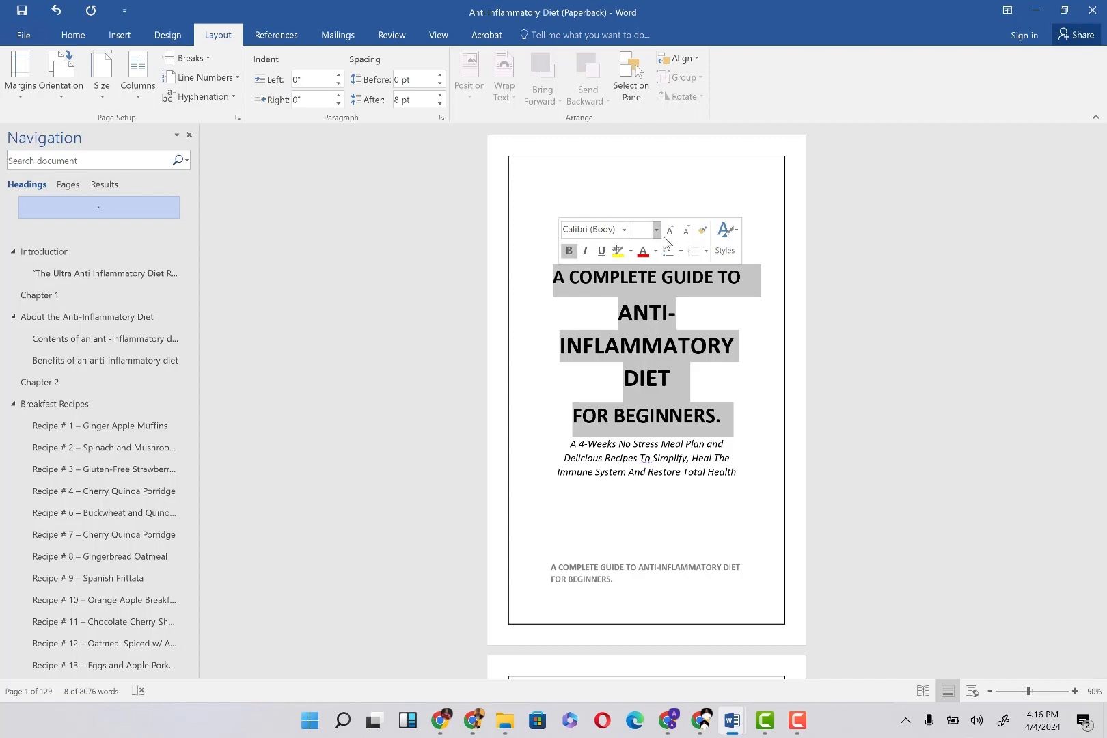
pyautogui.click(688, 232)
pyautogui.click(687, 233)
pyautogui.click(687, 233)
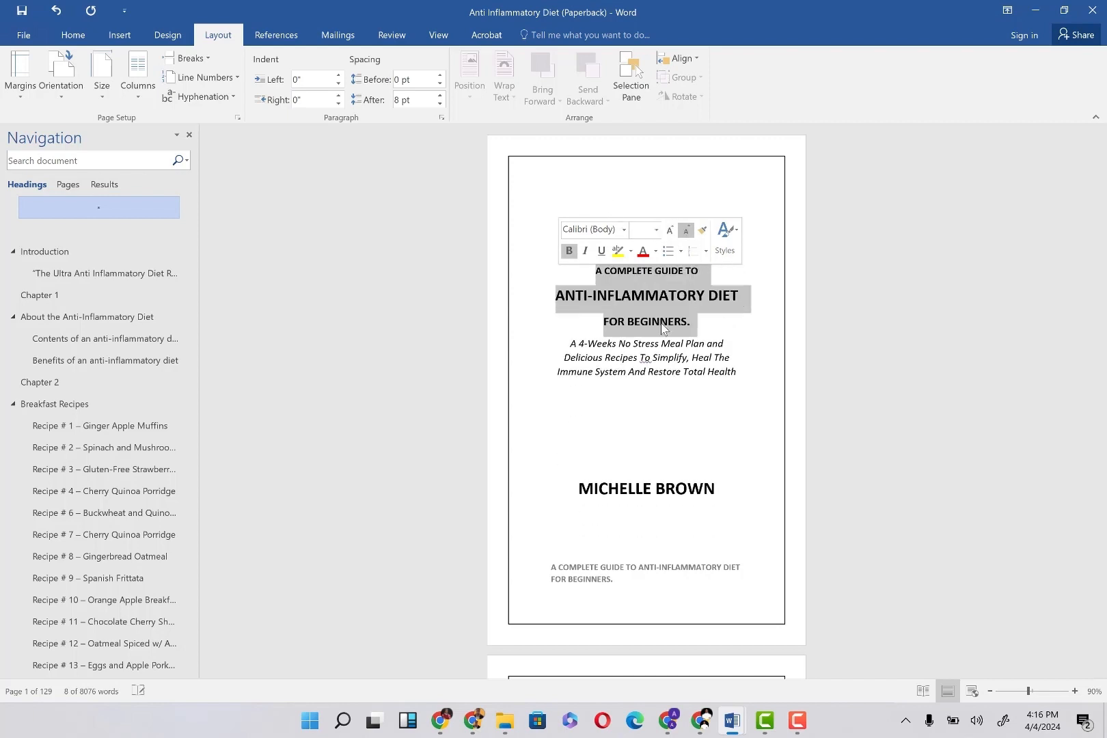
pyautogui.click(647, 419)
# Review the resized pages from the title page through Chapter 1 and save the paperback document.
pyautogui.scroll(-7, 648, 419)
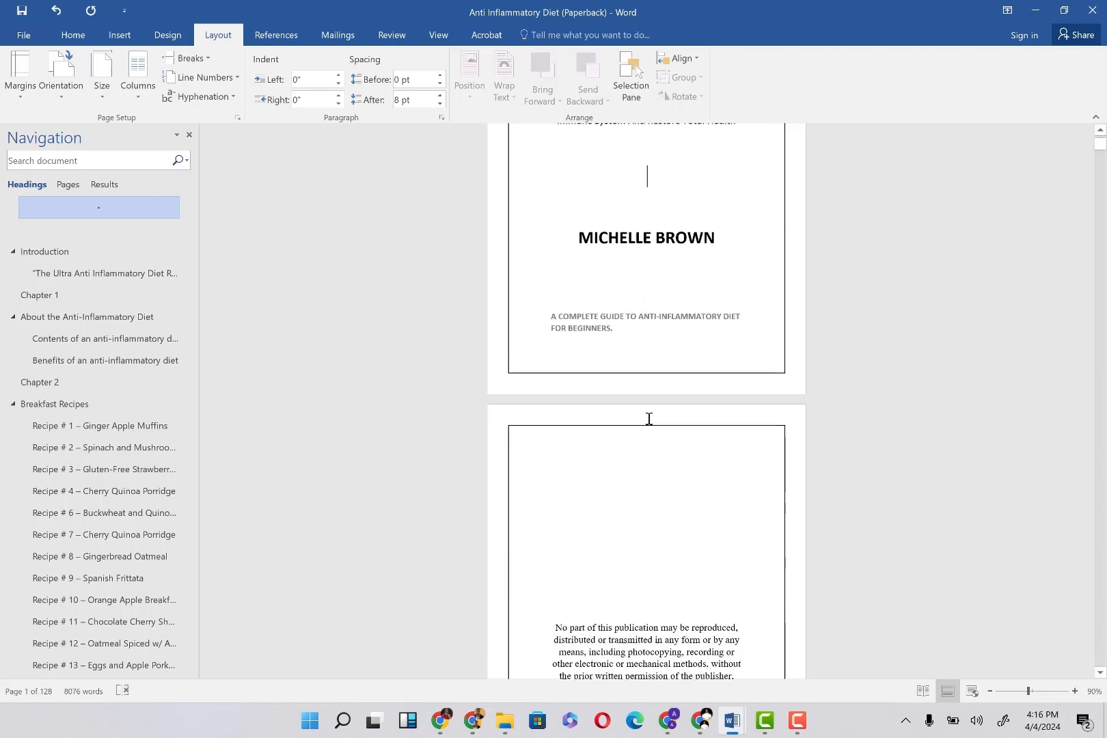
pyautogui.scroll(-15, 648, 419)
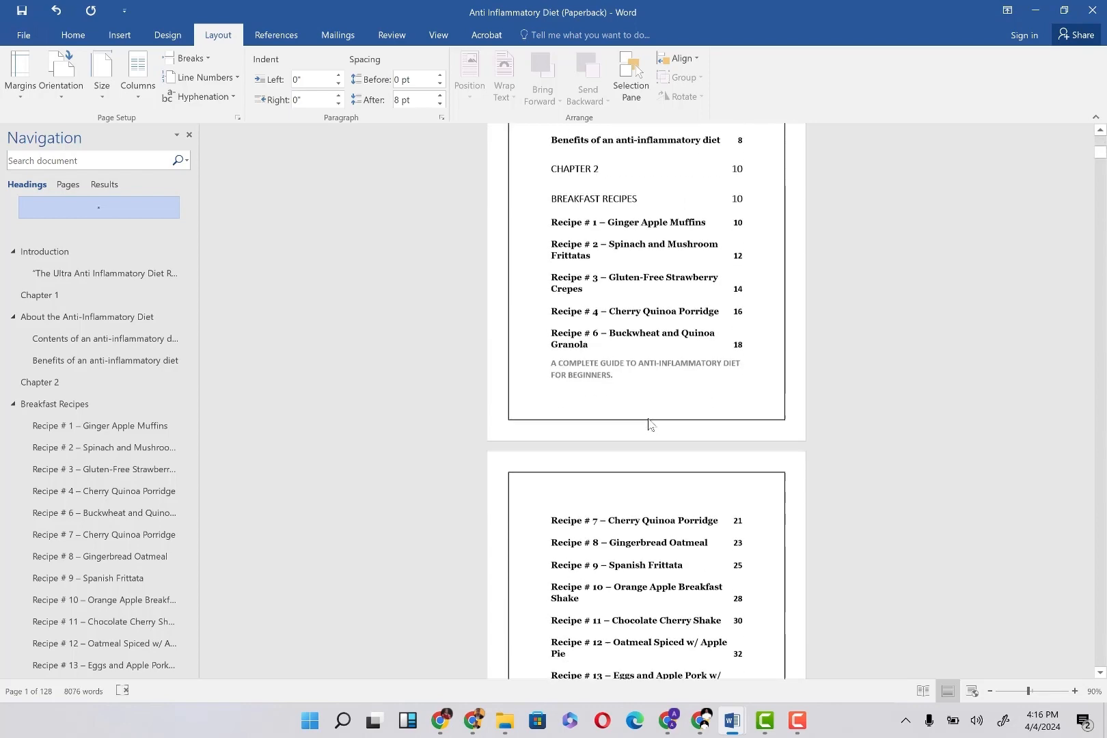
pyautogui.scroll(-15, 649, 418)
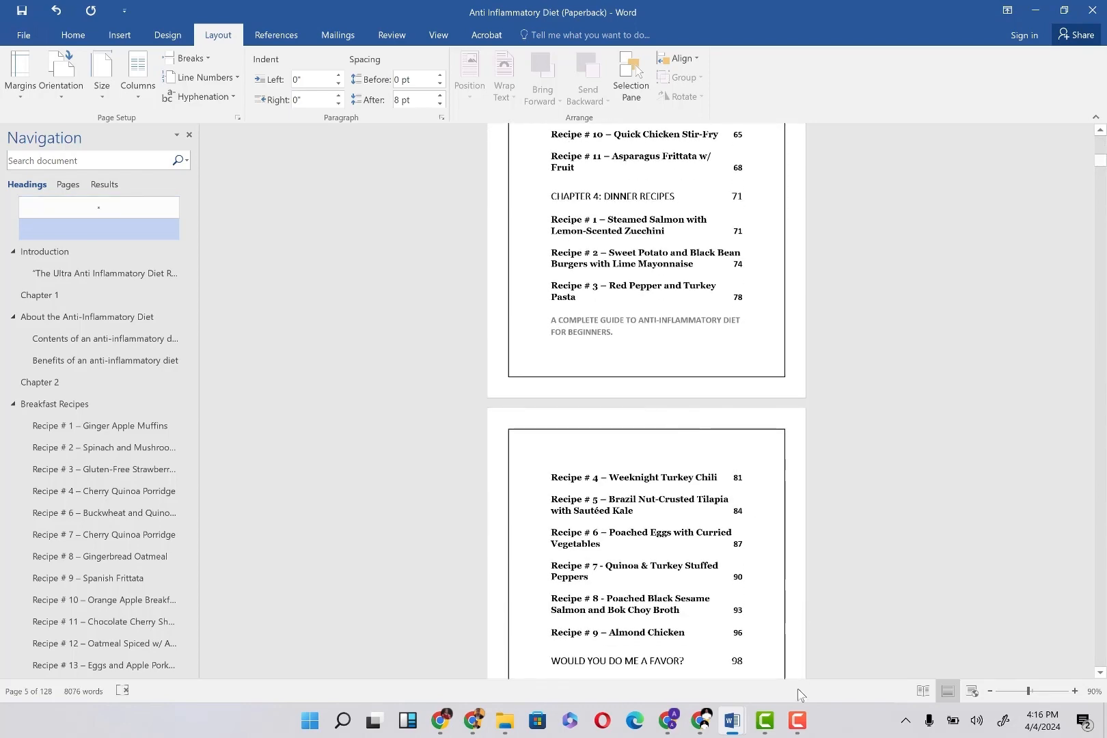
pyautogui.scroll(-15, 679, 400)
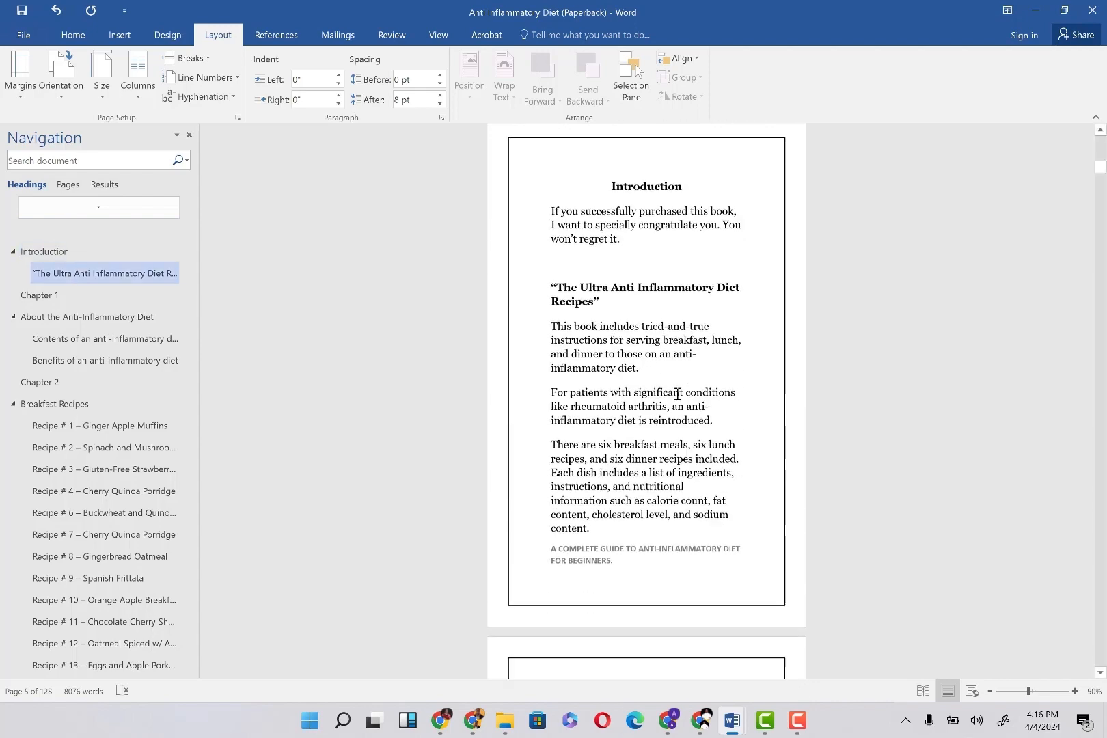
pyautogui.scroll(-15, 678, 400)
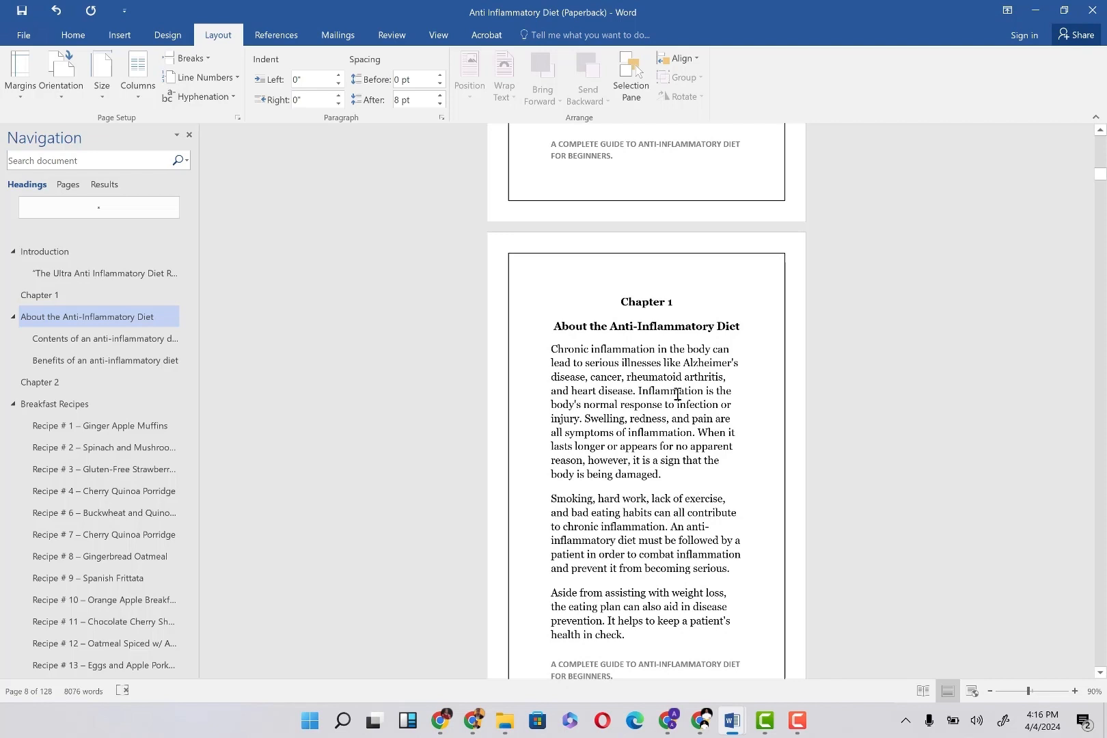
pyautogui.hotkey('ctrl', 's')
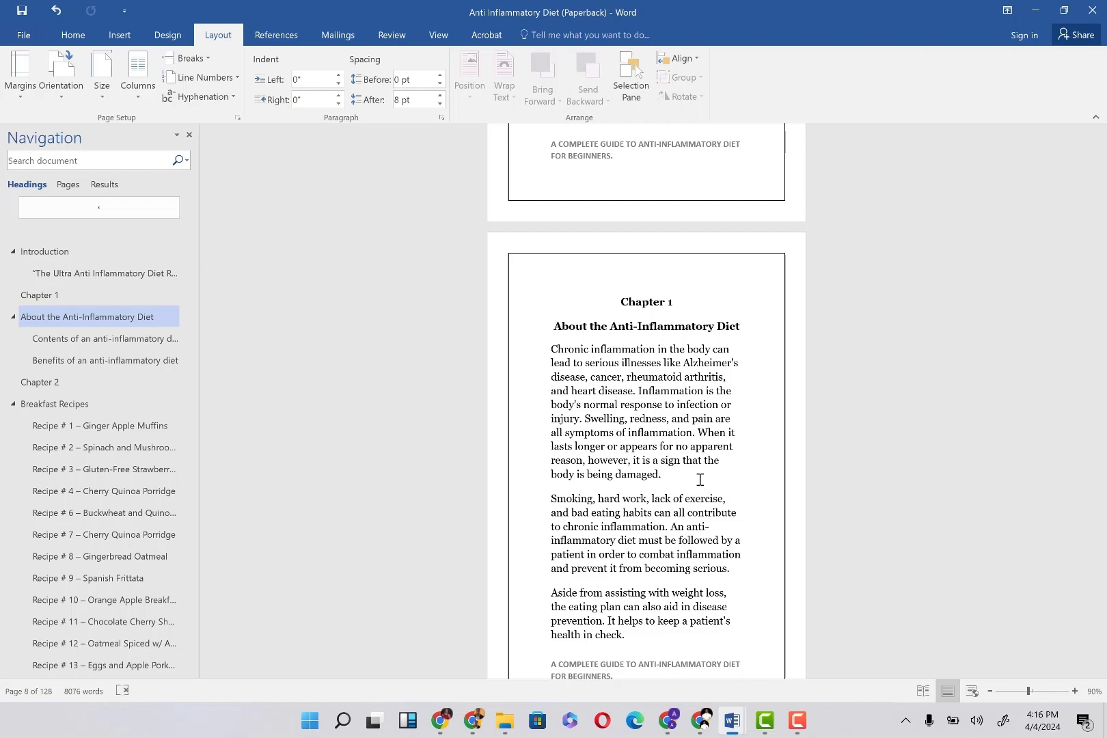
pyautogui.click(807, 725)
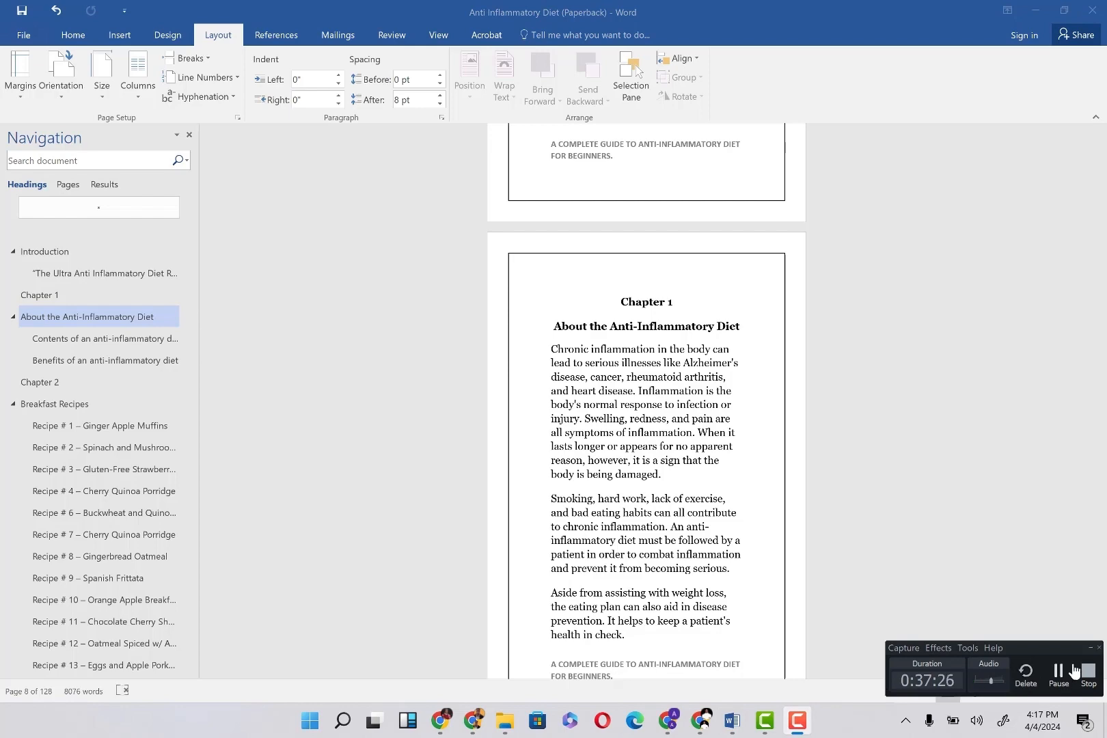